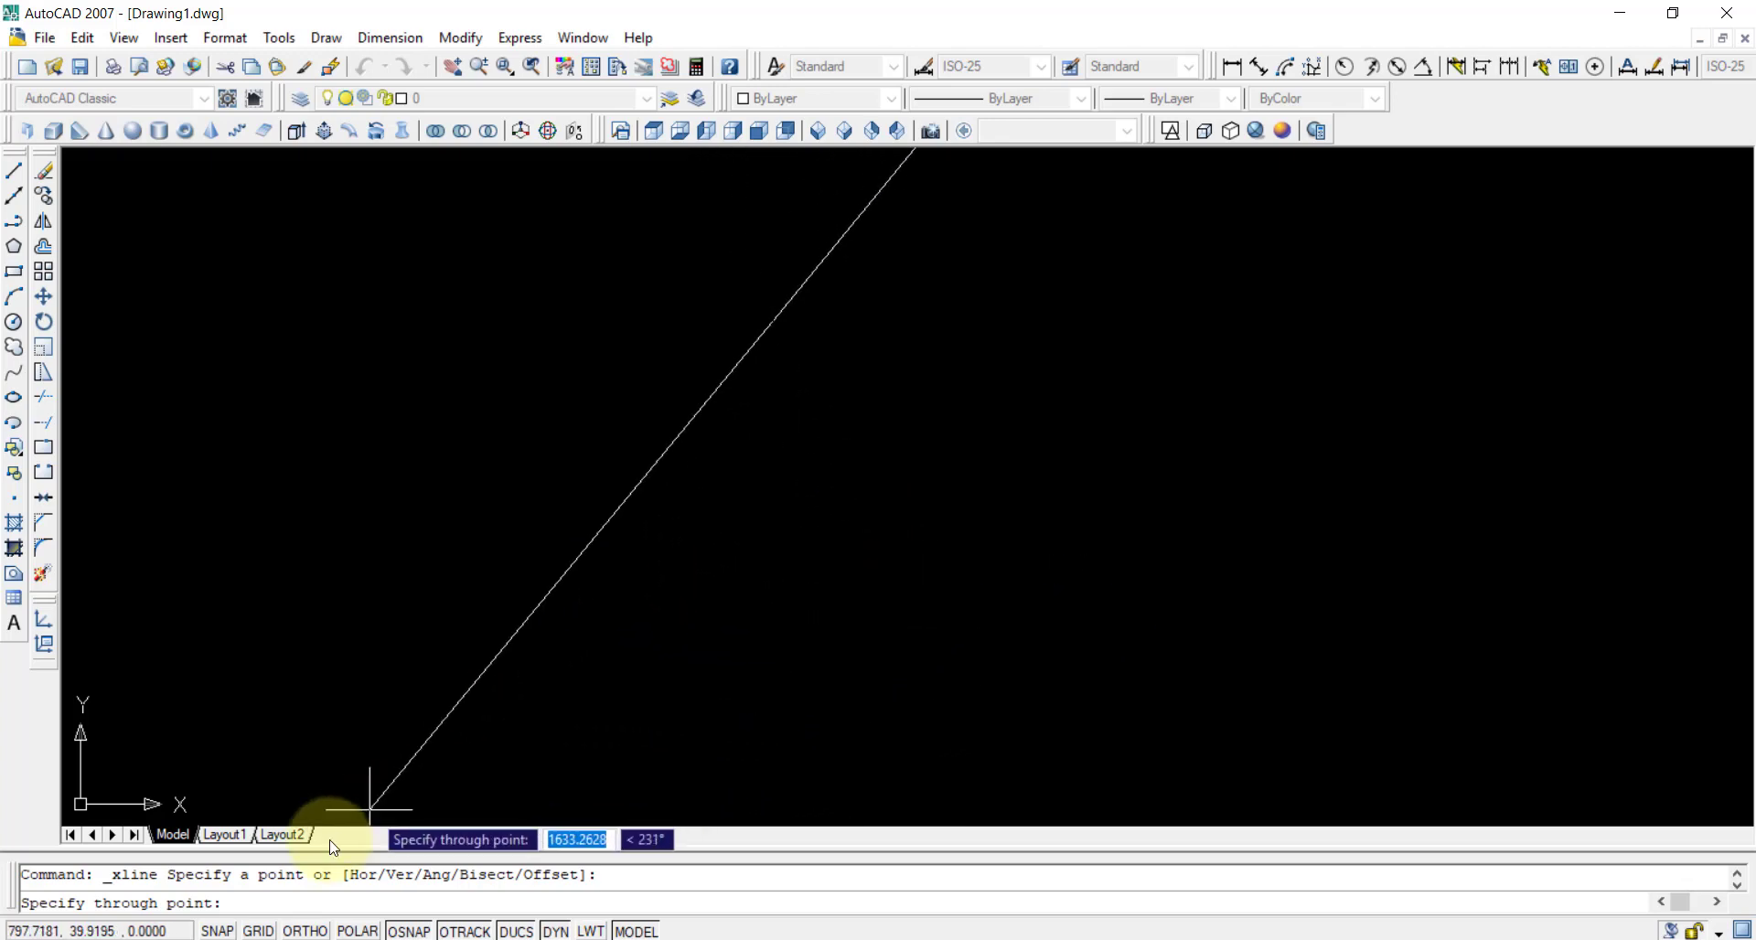
# - Turn on Ortho mode and finish a vertical construction line through the first picked point
pyautogui.click(300, 931)
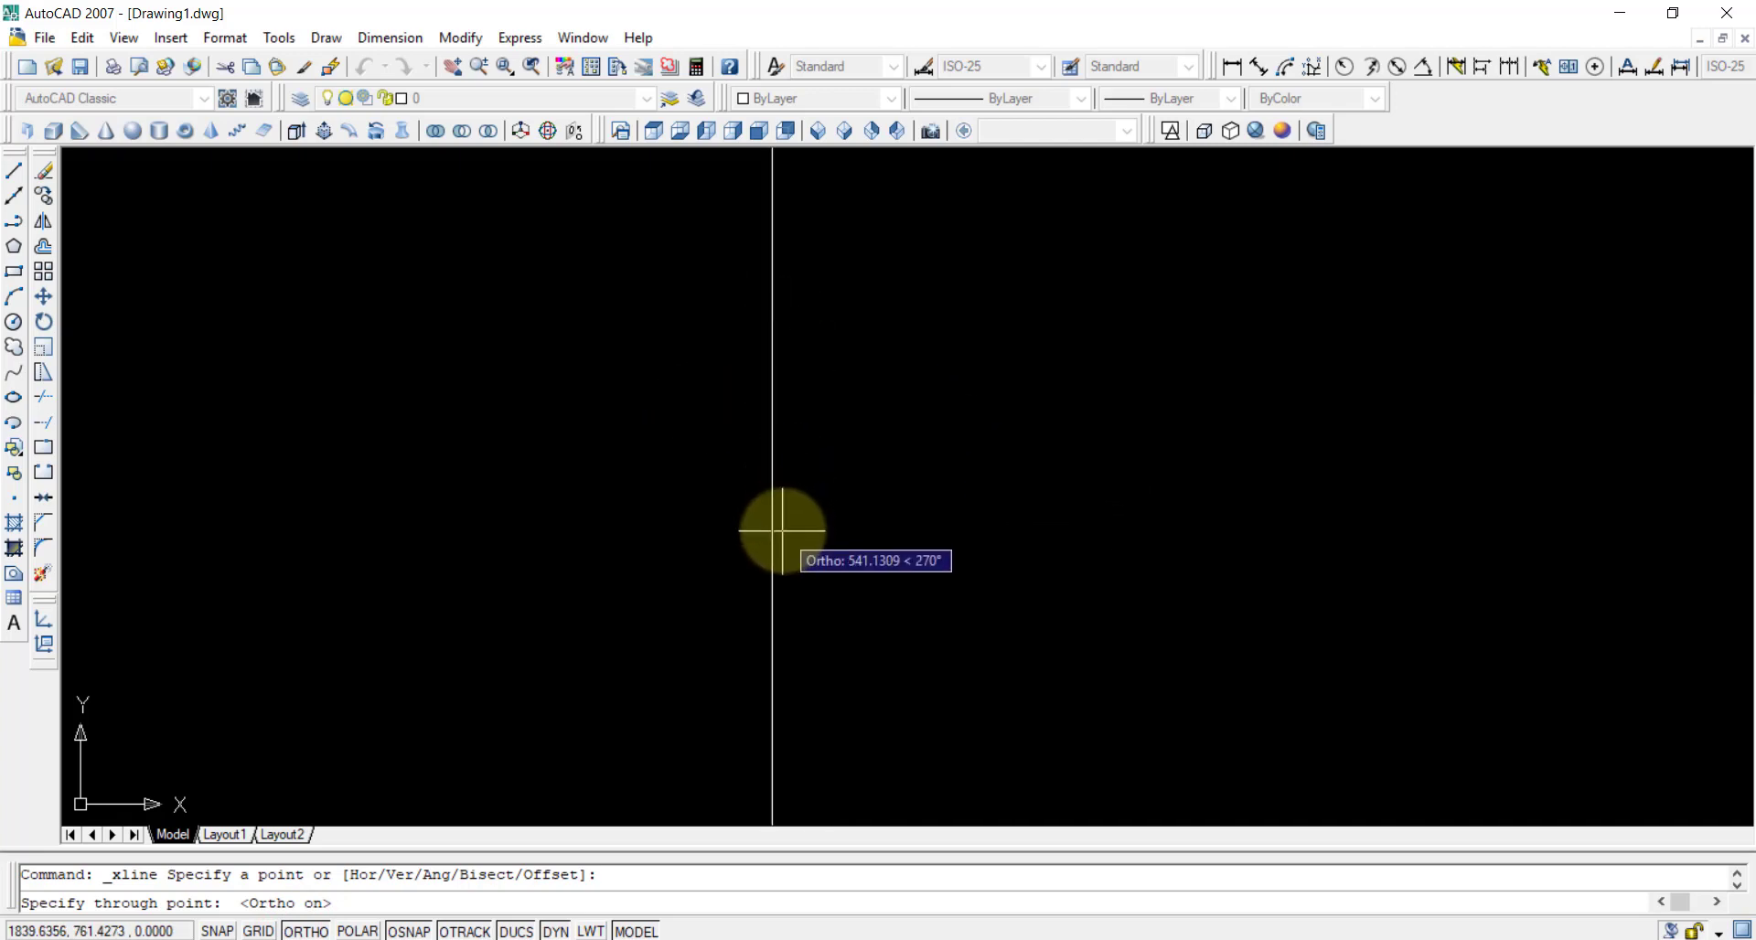
pyautogui.click(795, 576)
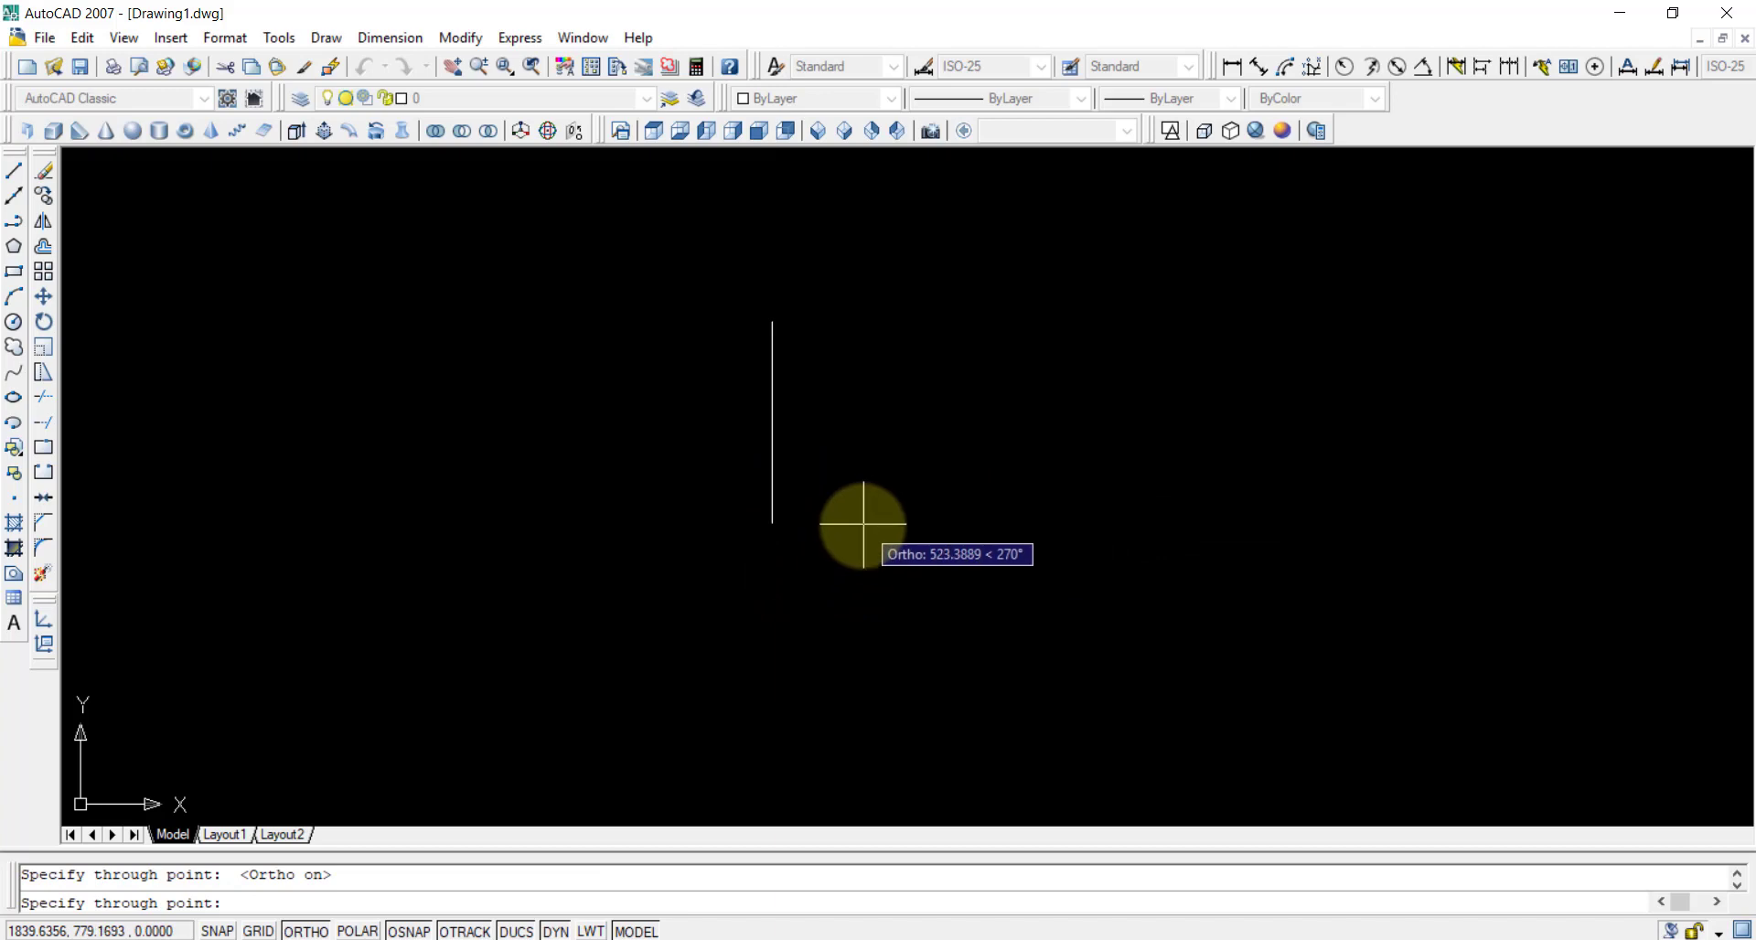
pyautogui.press('Return')
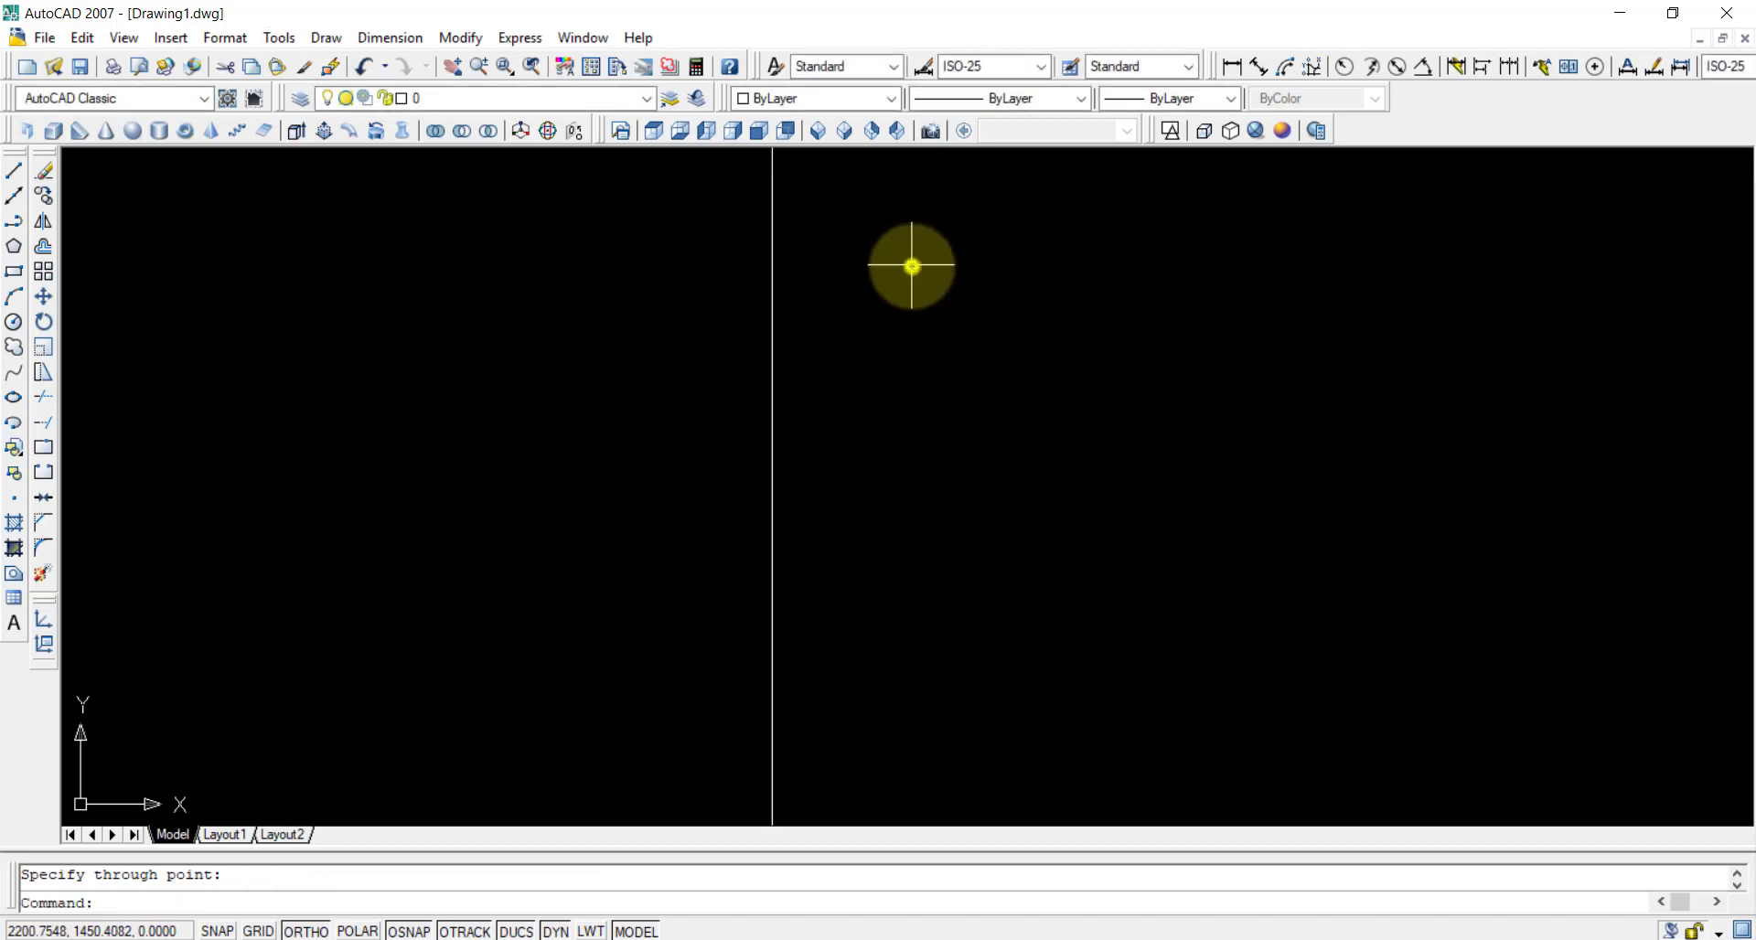
# - Draw a horizontal construction line crossing the vertical construction line
pyautogui.rightClick(912, 267)
pyautogui.click(990, 279)
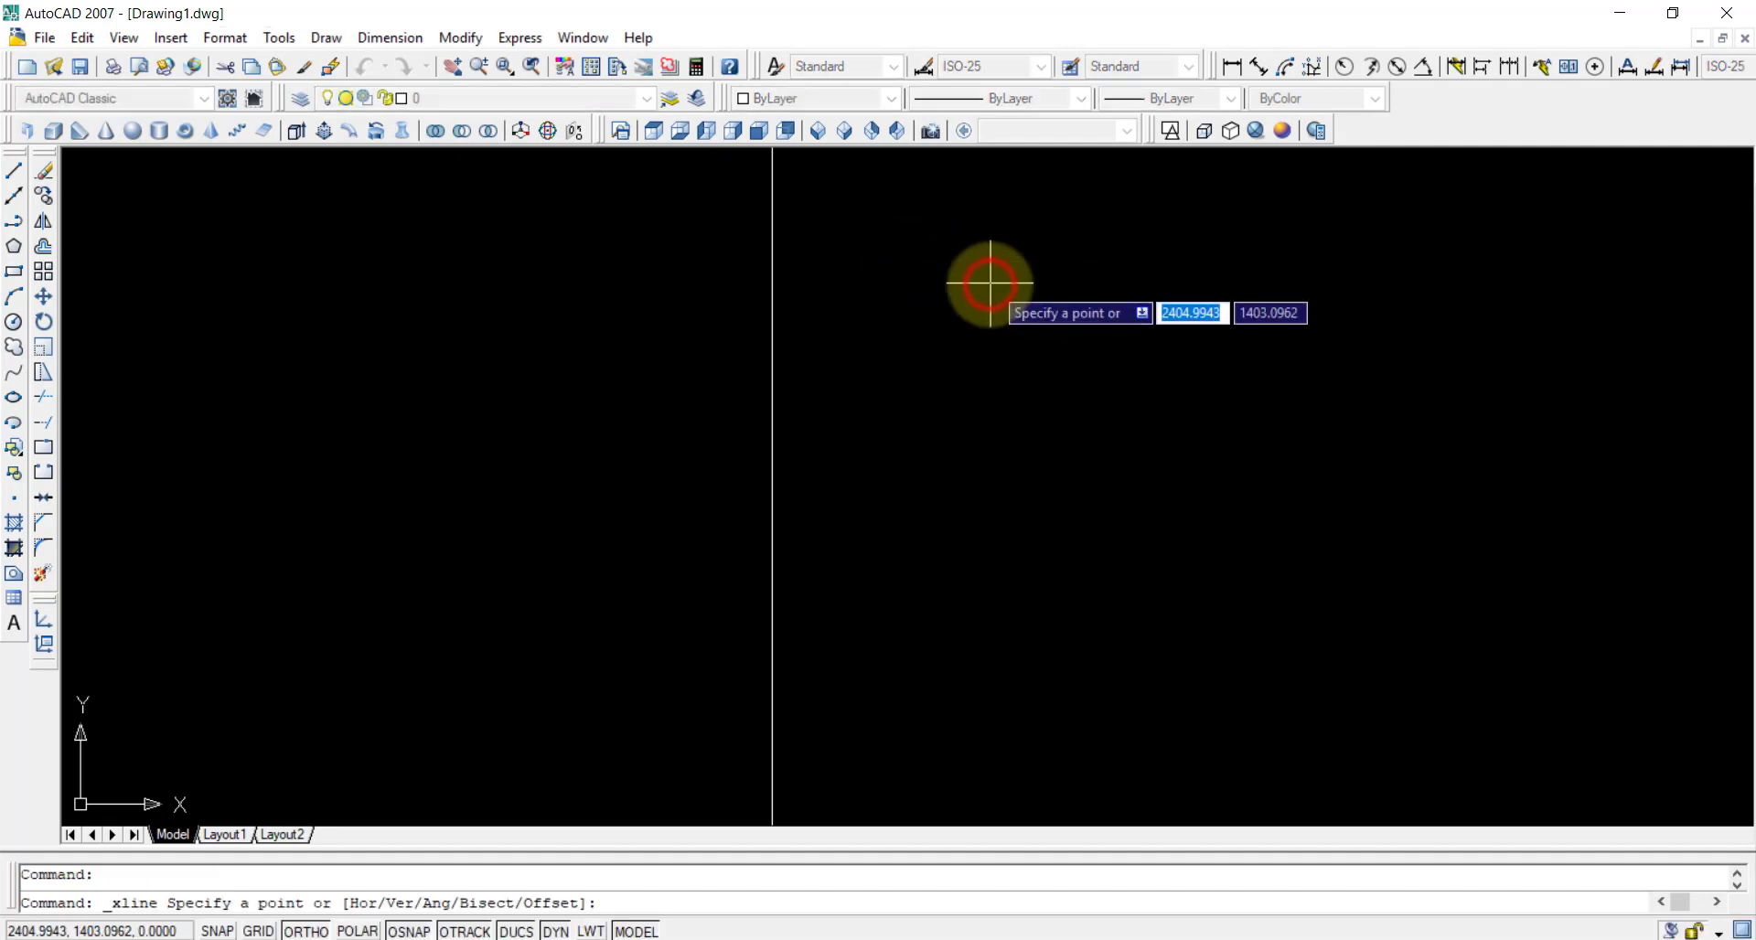
pyautogui.click(772, 458)
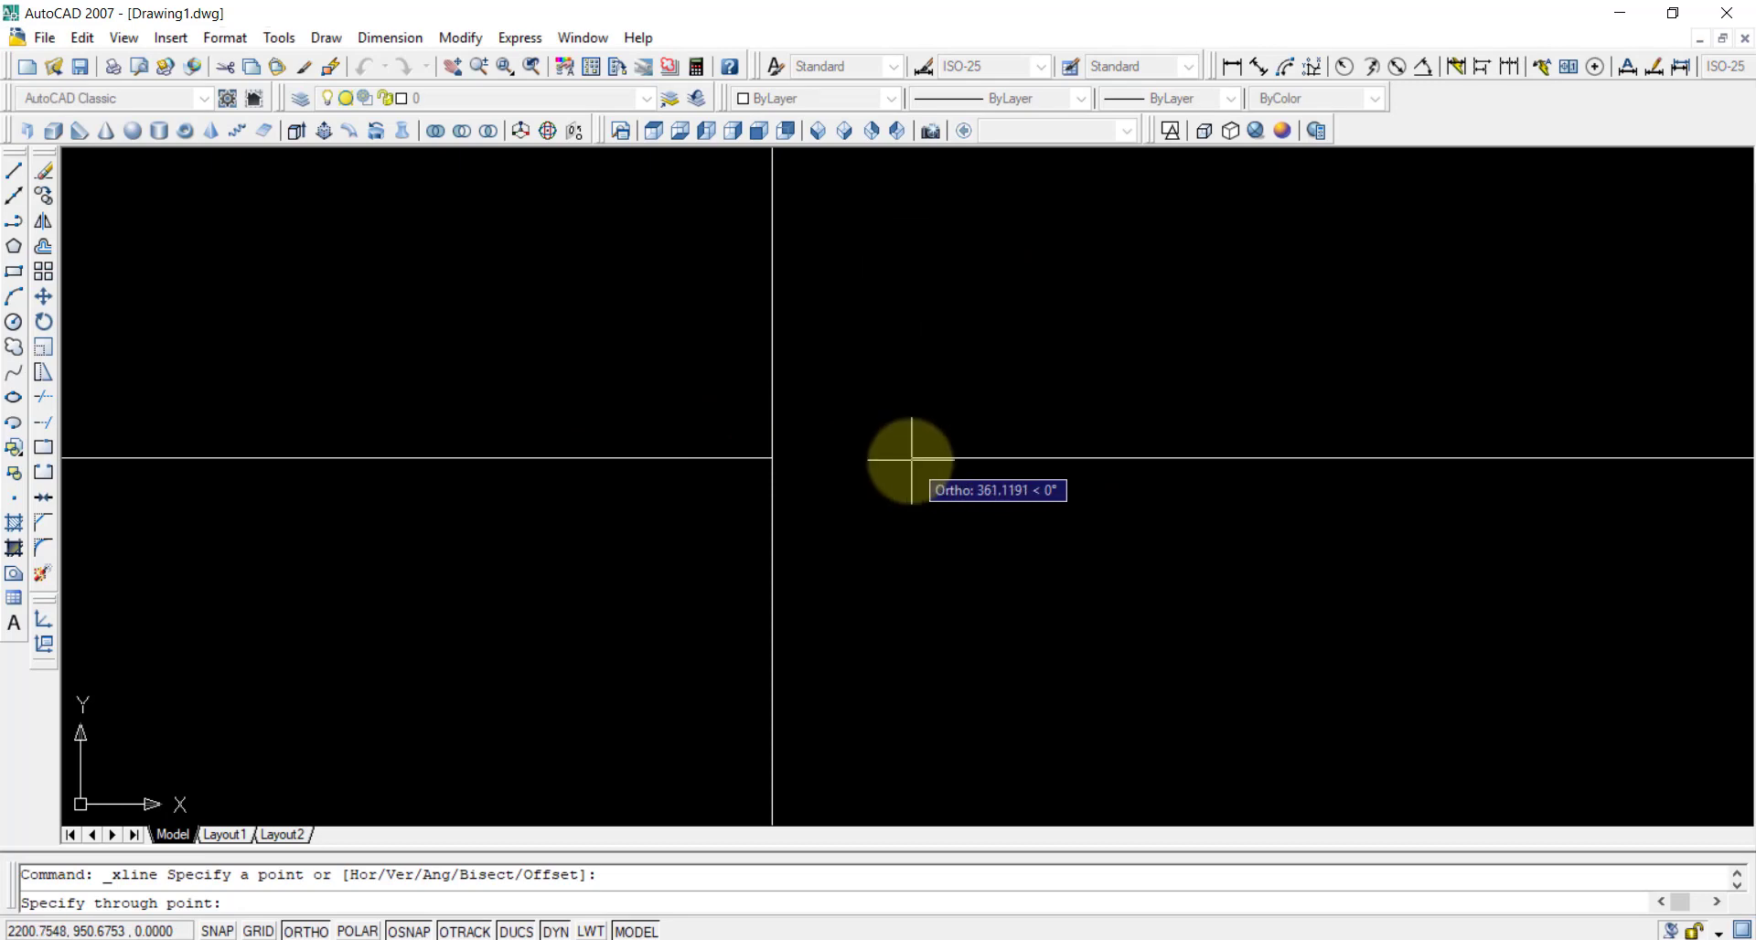
pyautogui.click(913, 457)
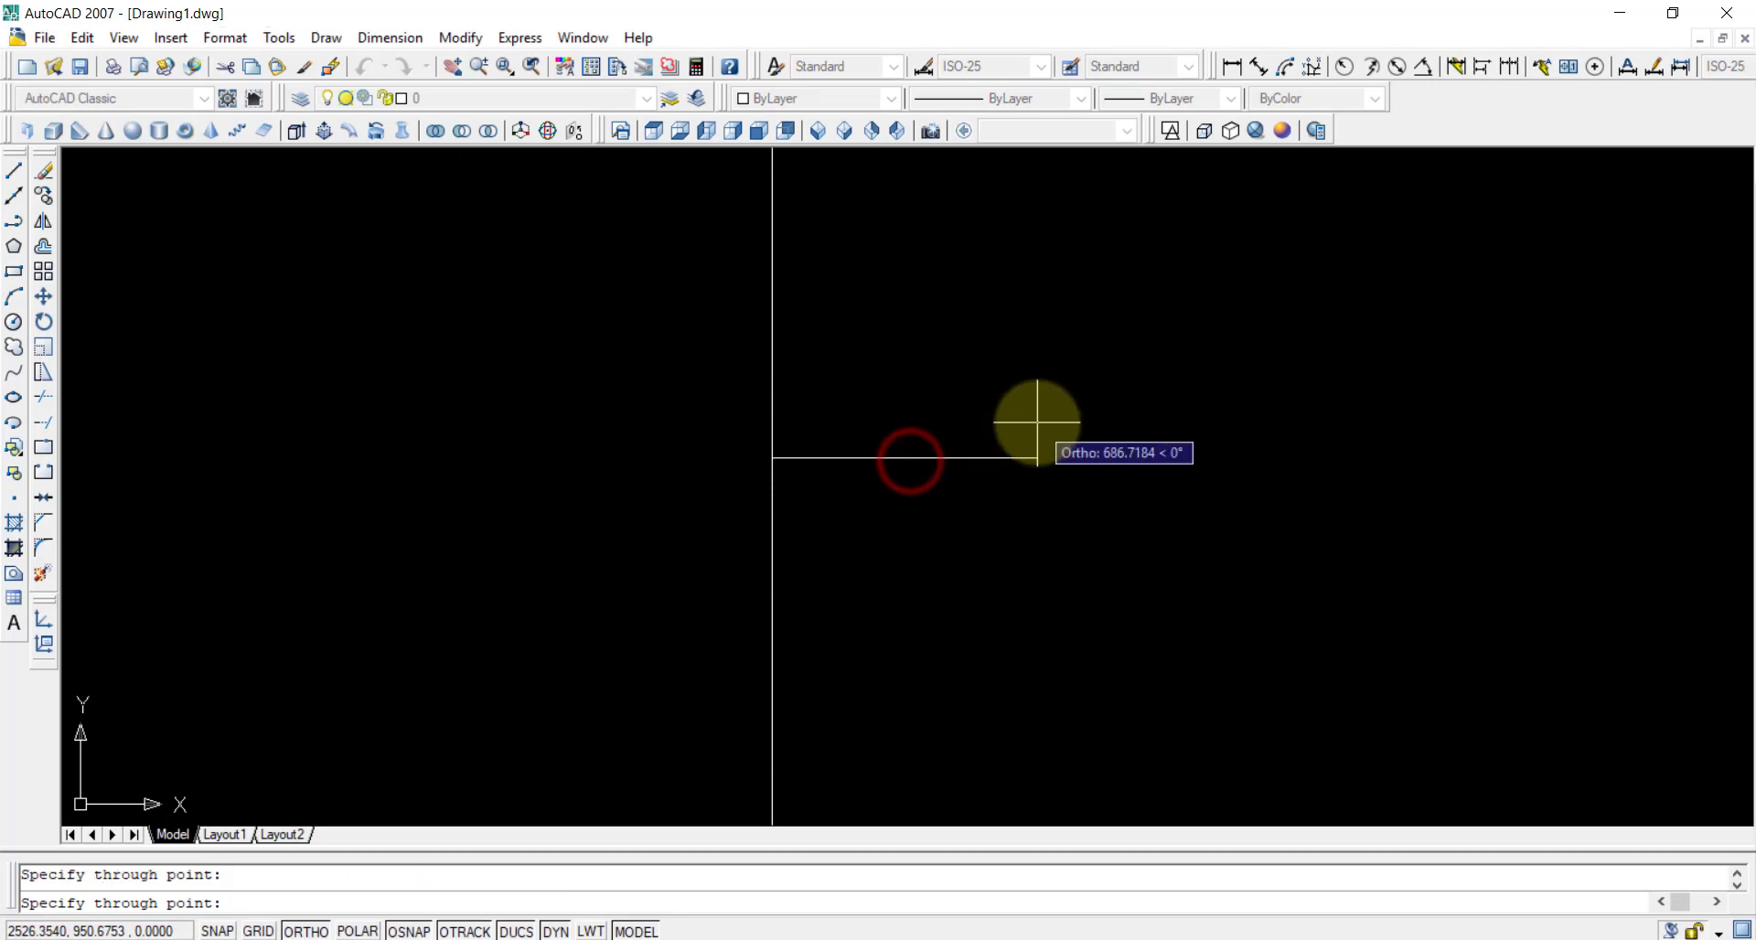
pyautogui.press('Return')
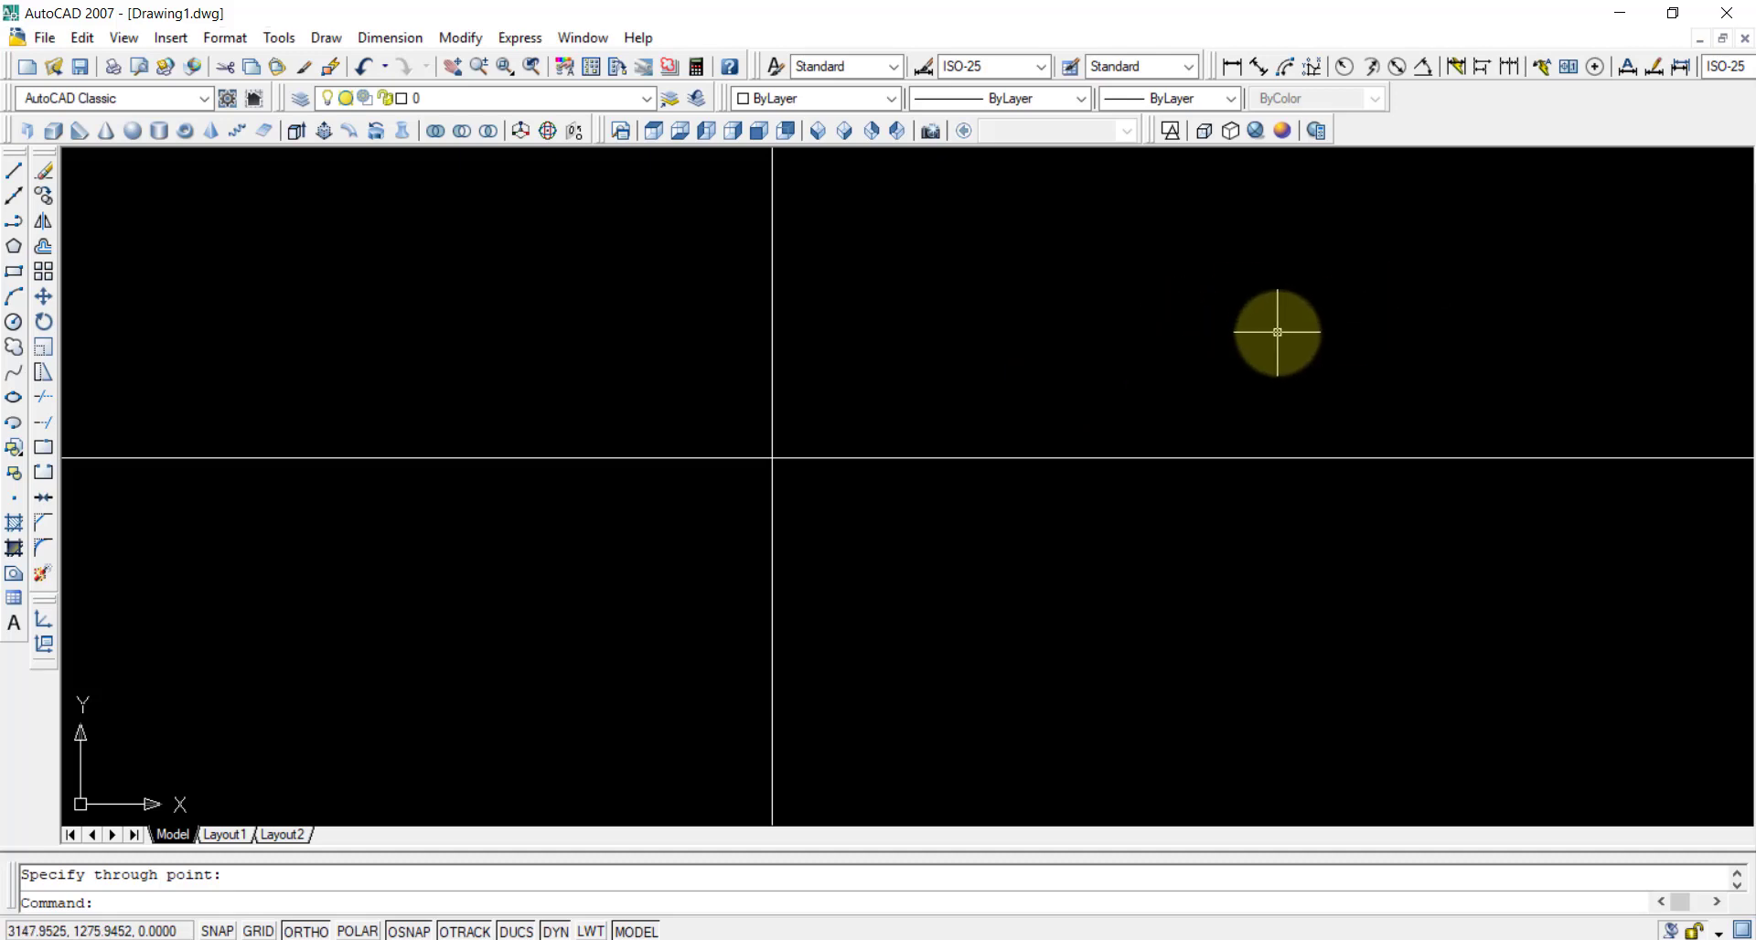
# - Draw a circle with a diameter of 6.666 centred on the intersection of the two construction lines
pyautogui.scroll(-2, 1278, 332)
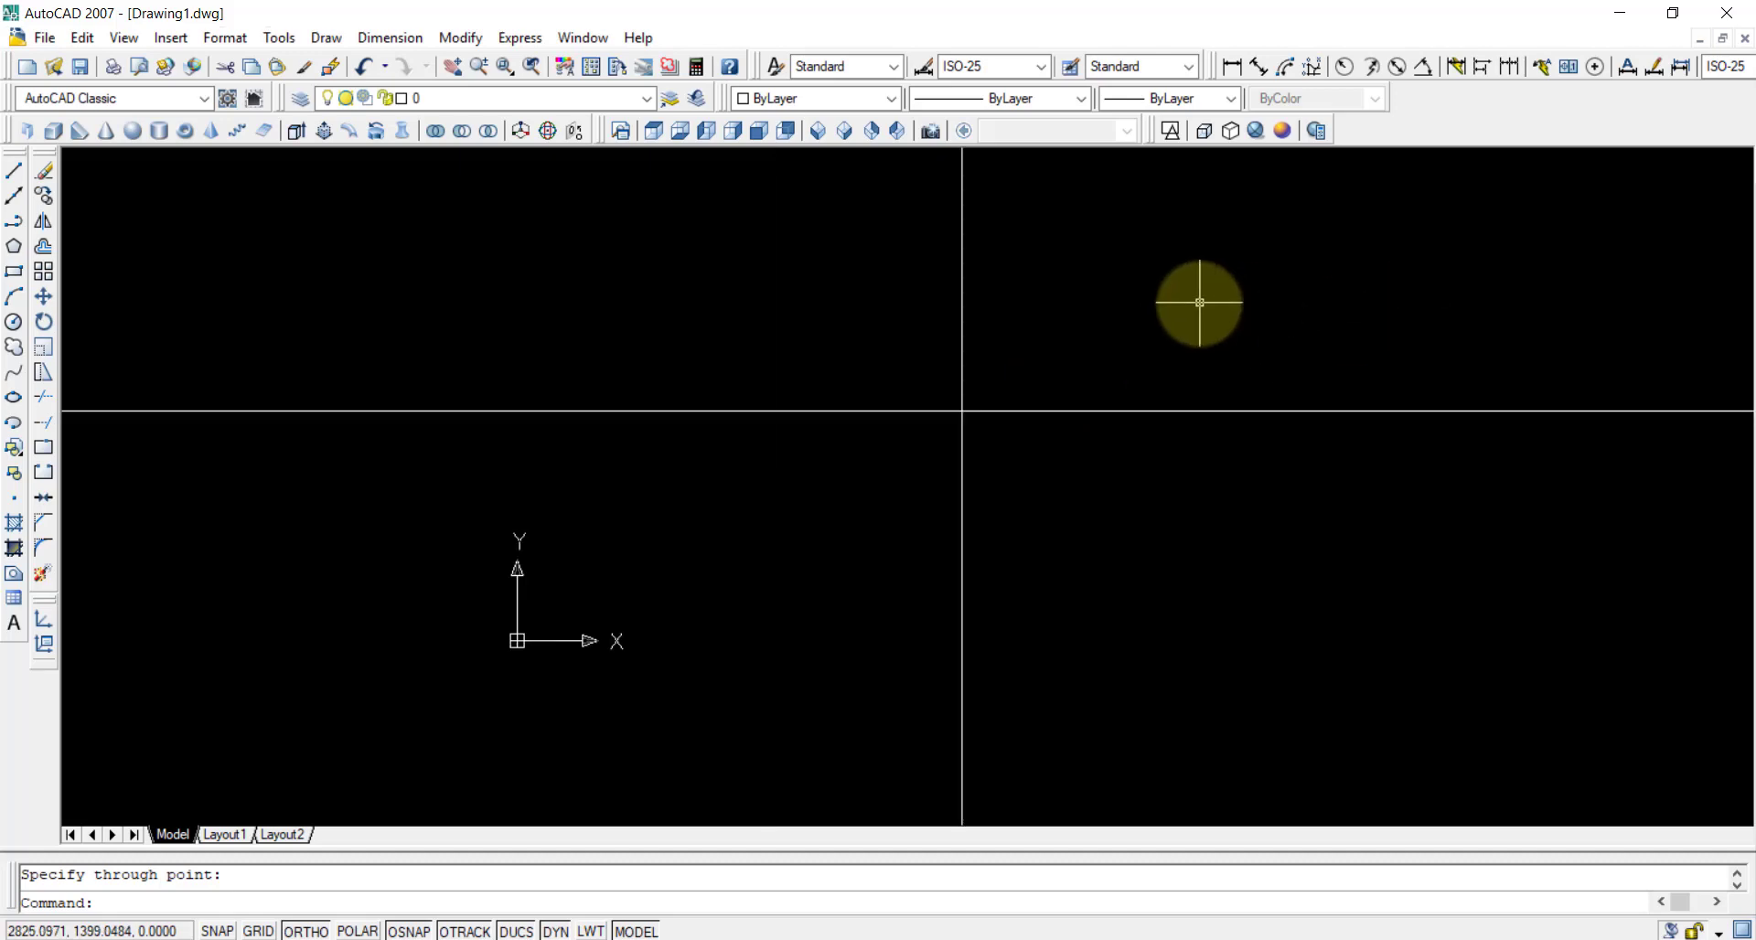
pyautogui.moveTo(1196, 302); pyautogui.dragTo(1102, 384, button='middle')
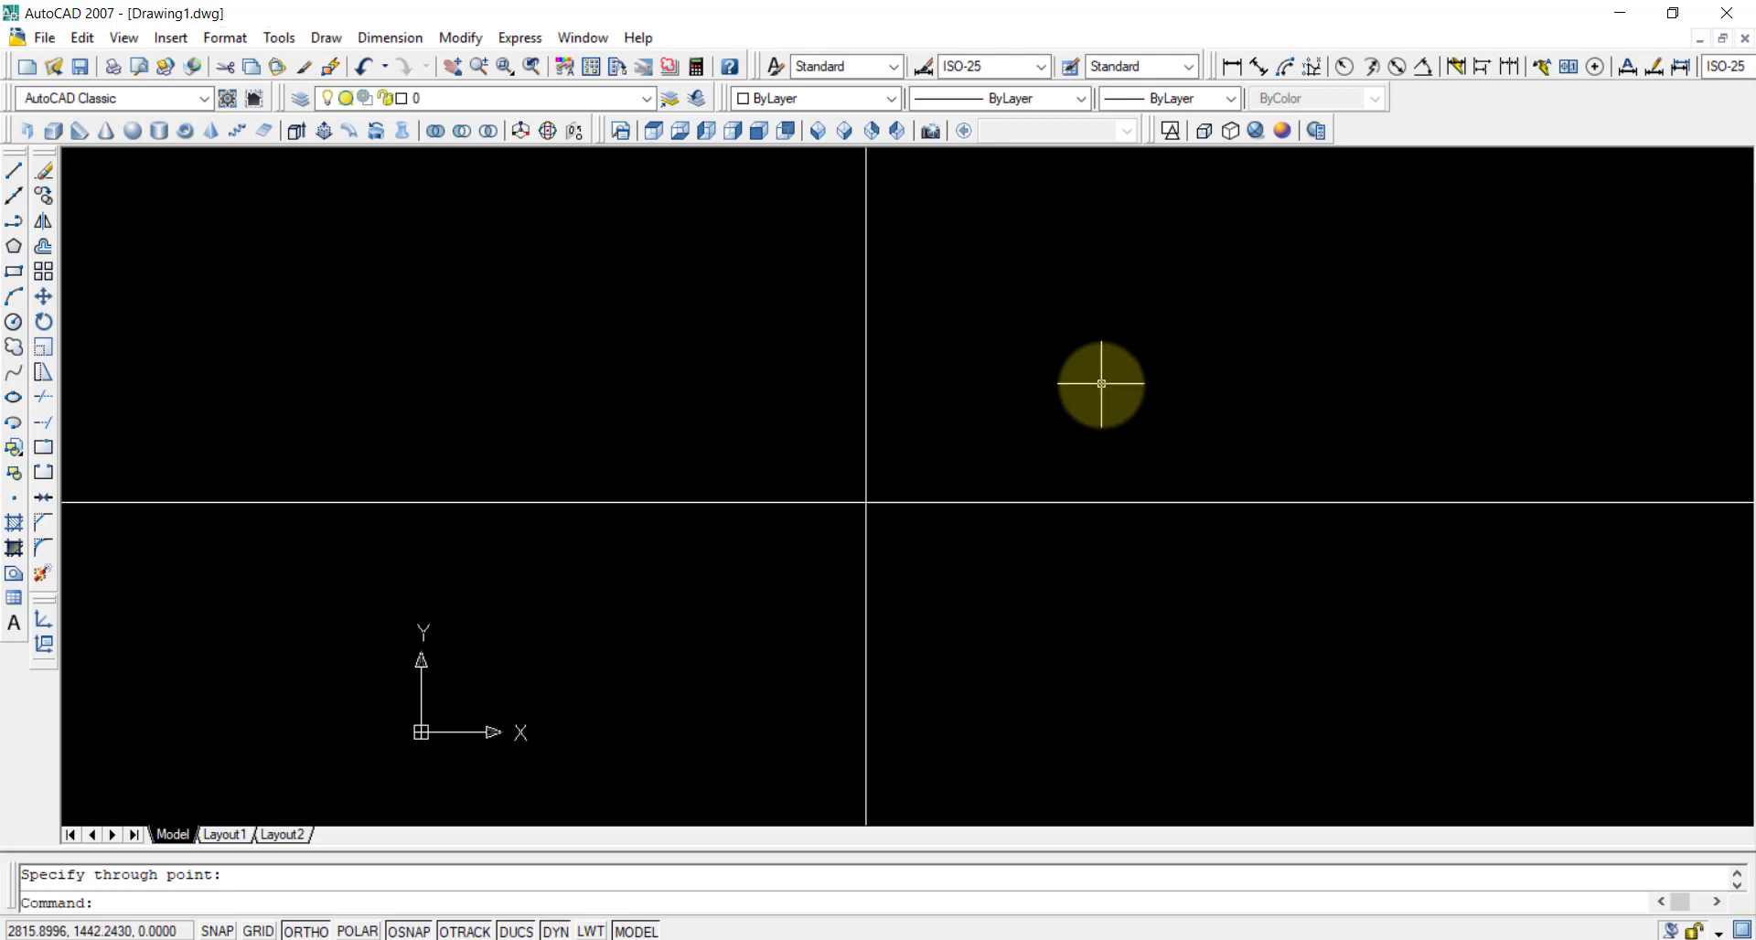
pyautogui.click(14, 323)
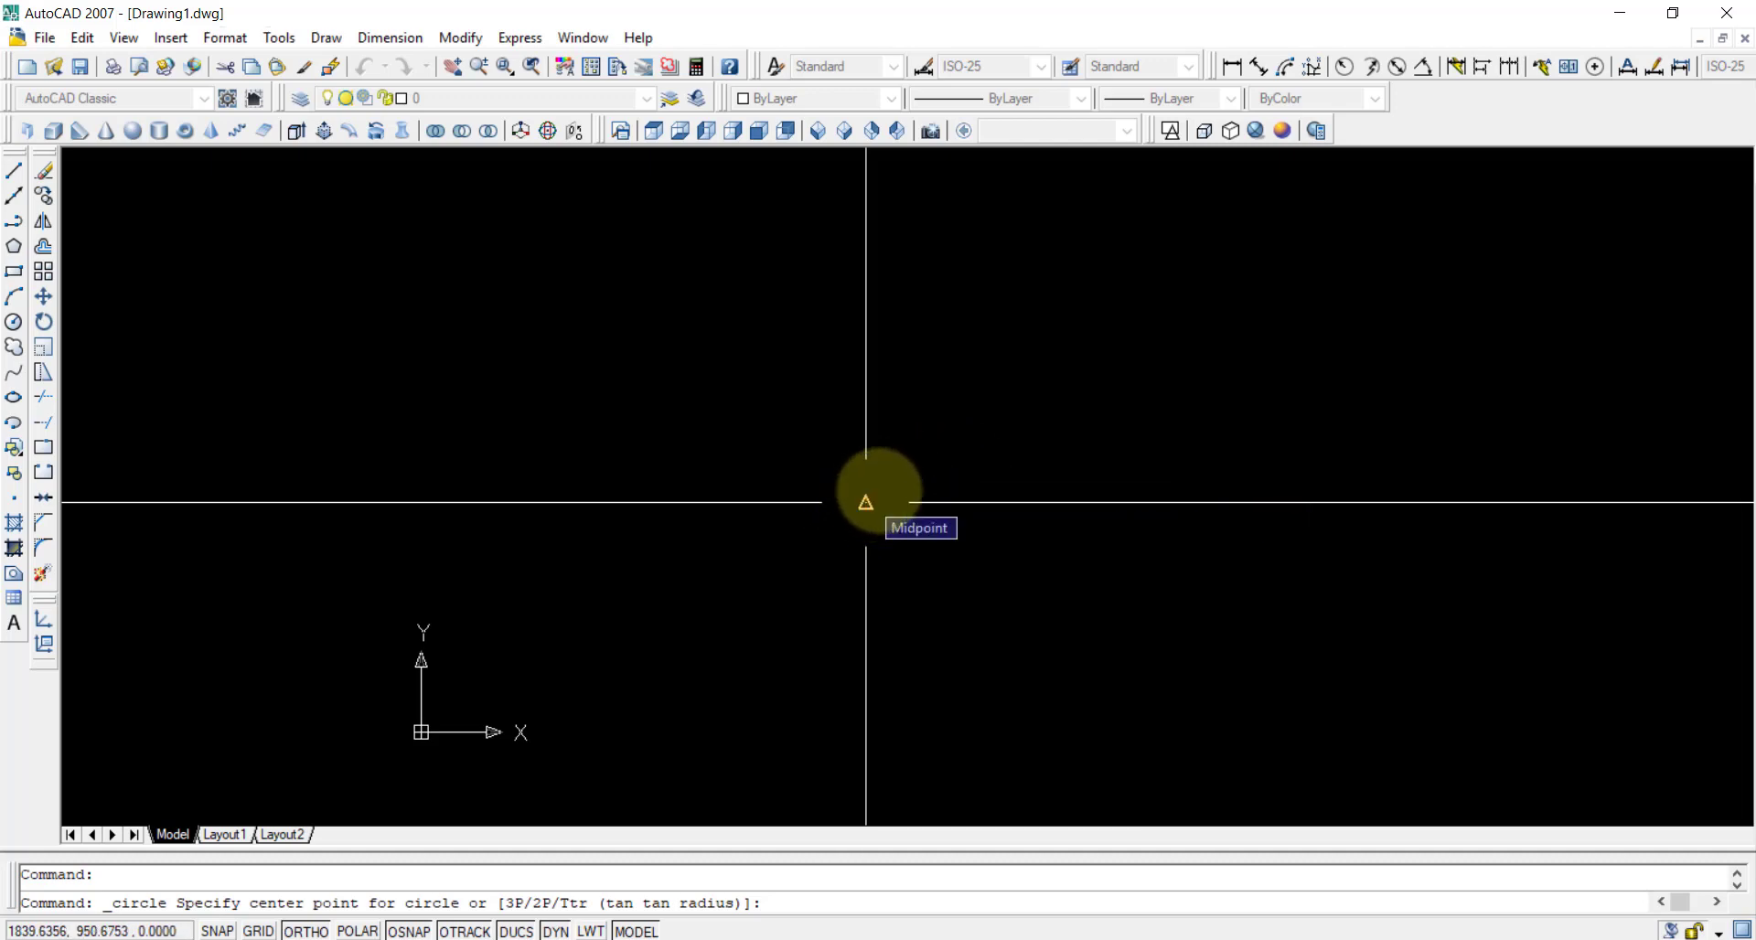
pyautogui.click(866, 502)
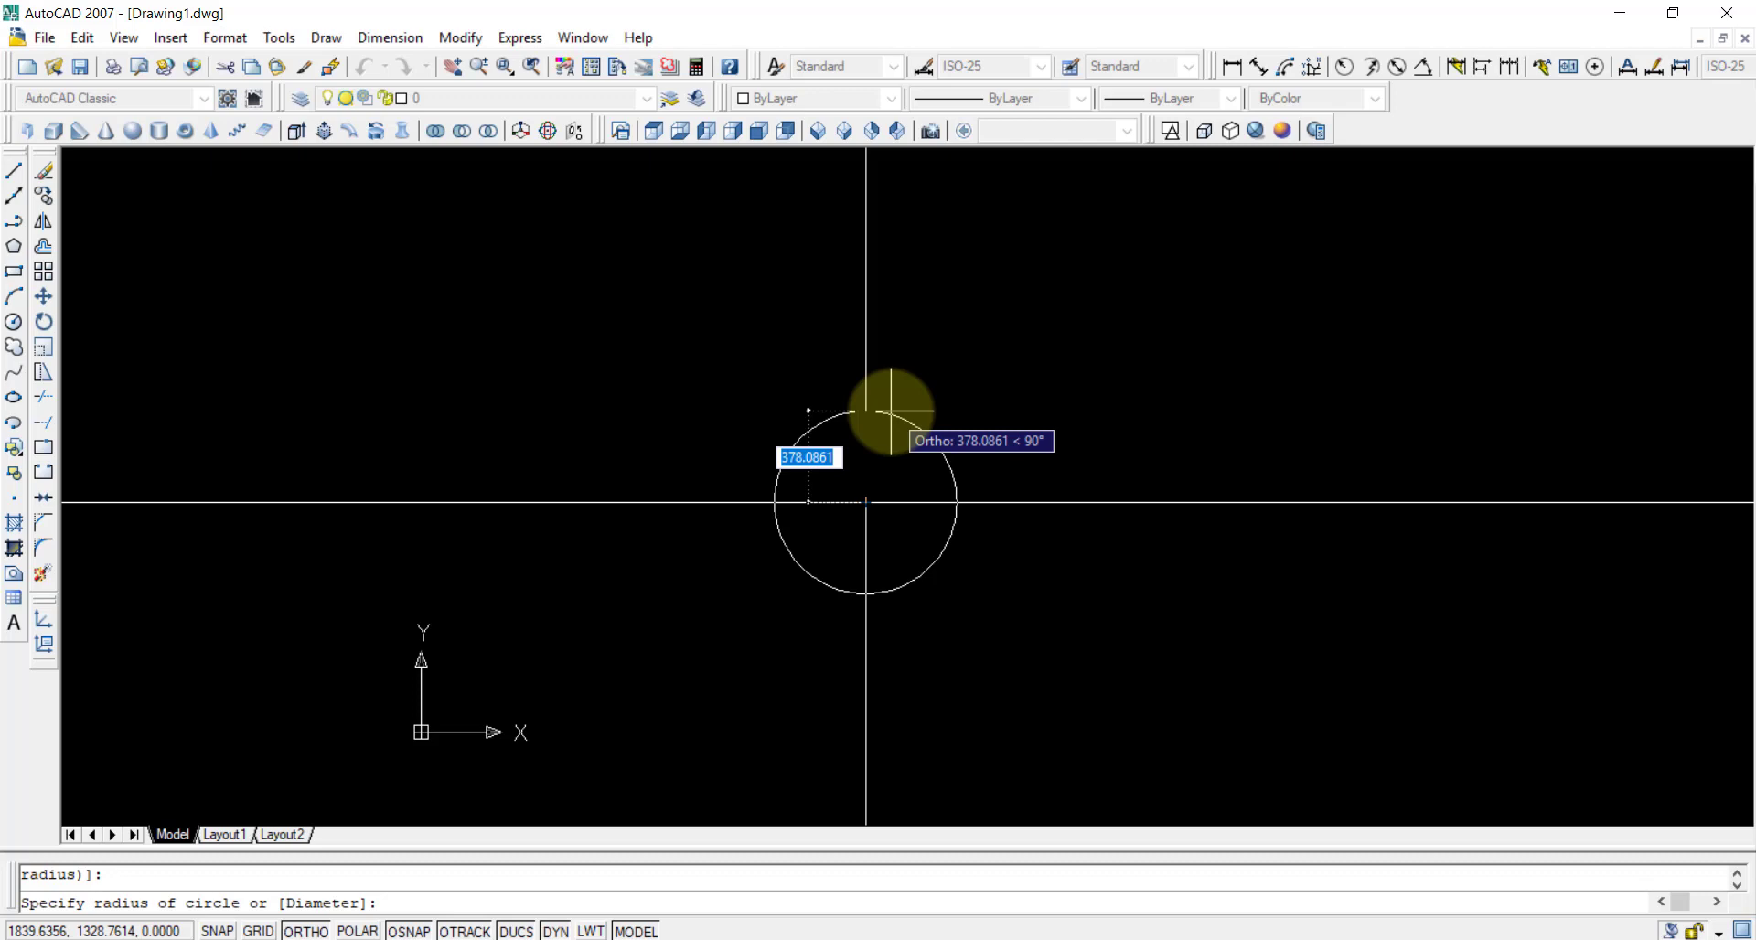
pyautogui.write('d')
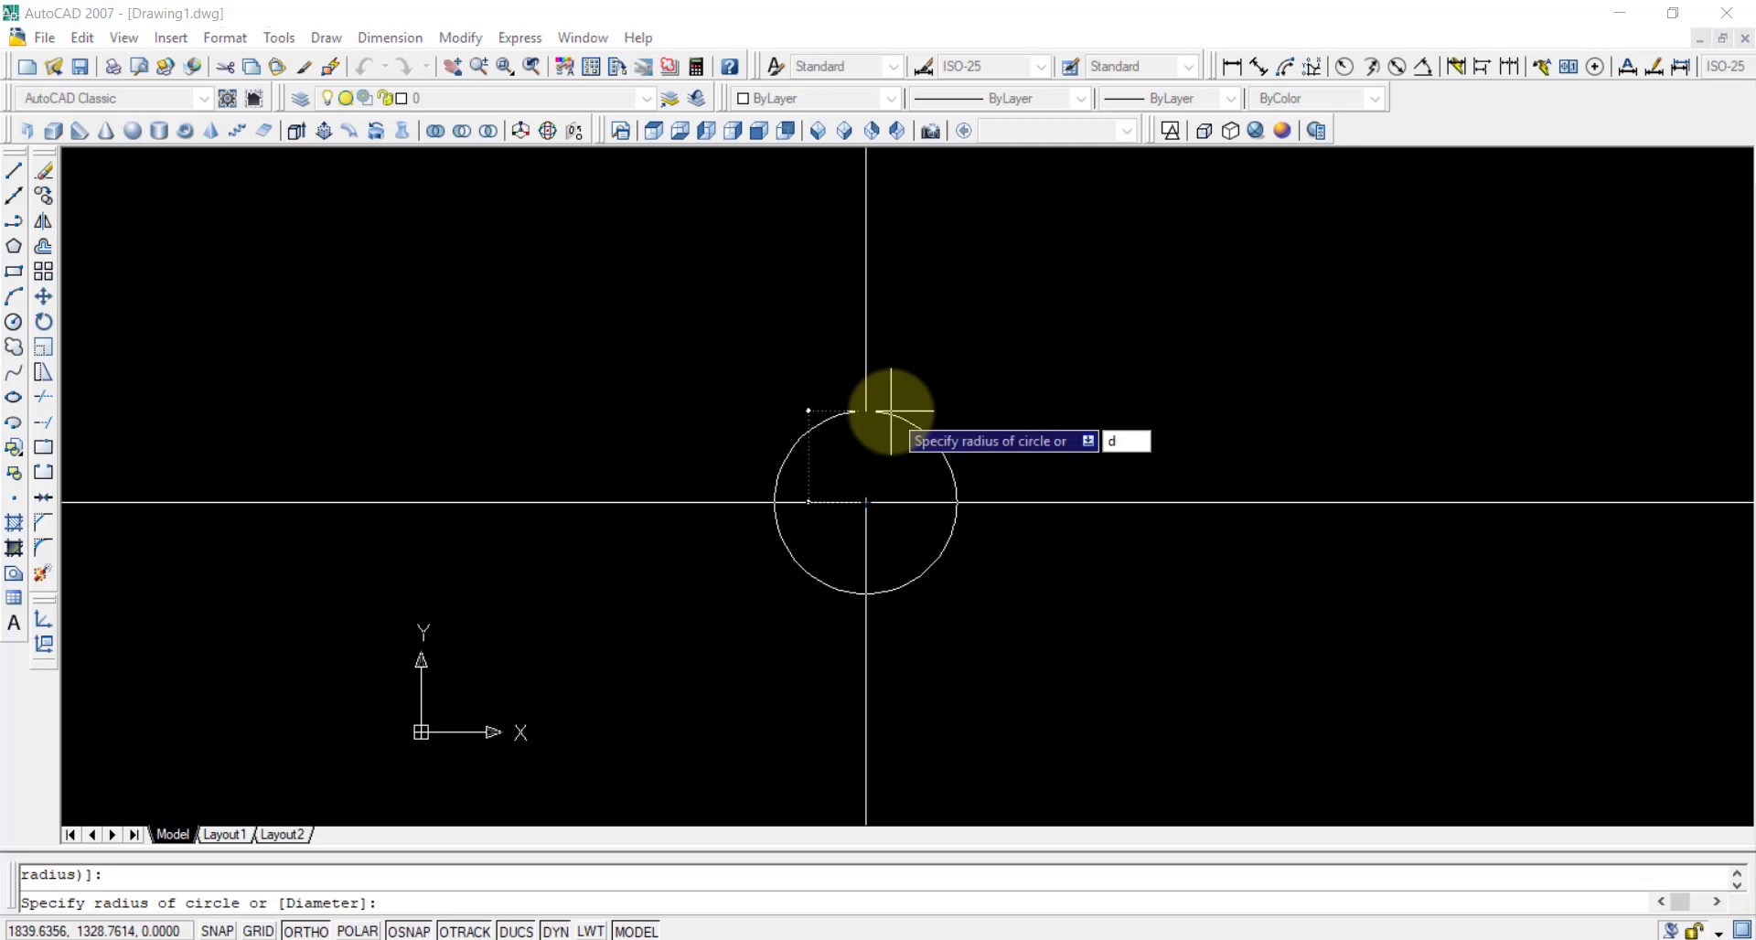
pyautogui.press('Return')
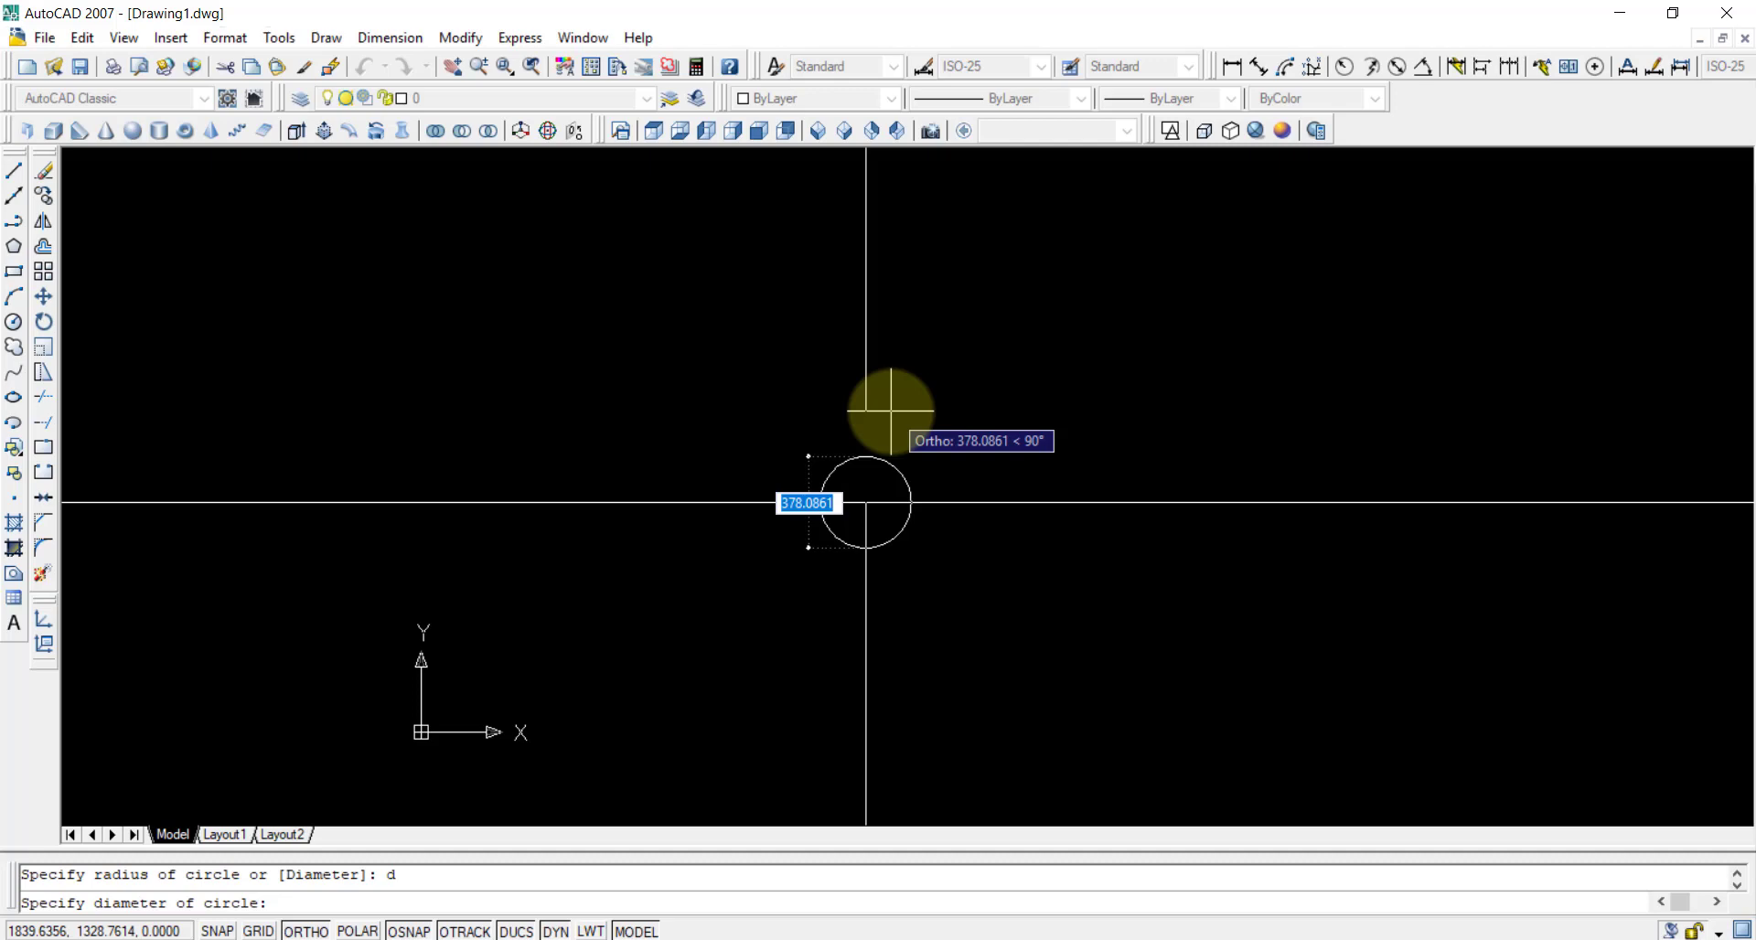
pyautogui.write('6.666')
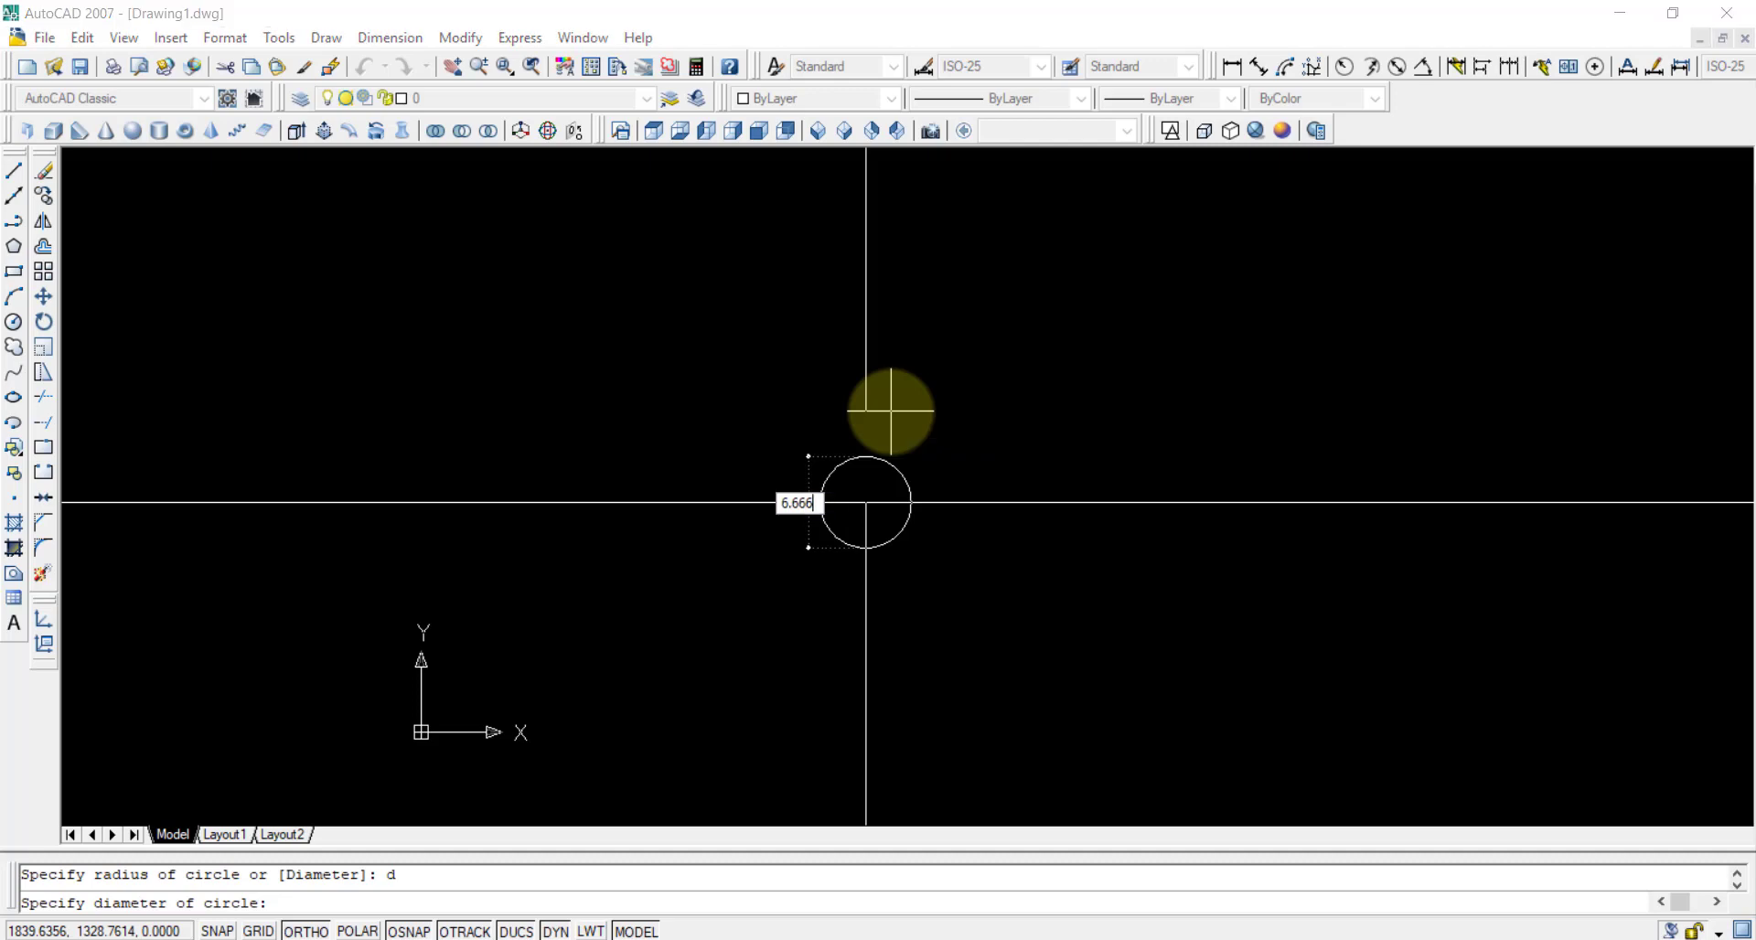
pyautogui.press('Return')
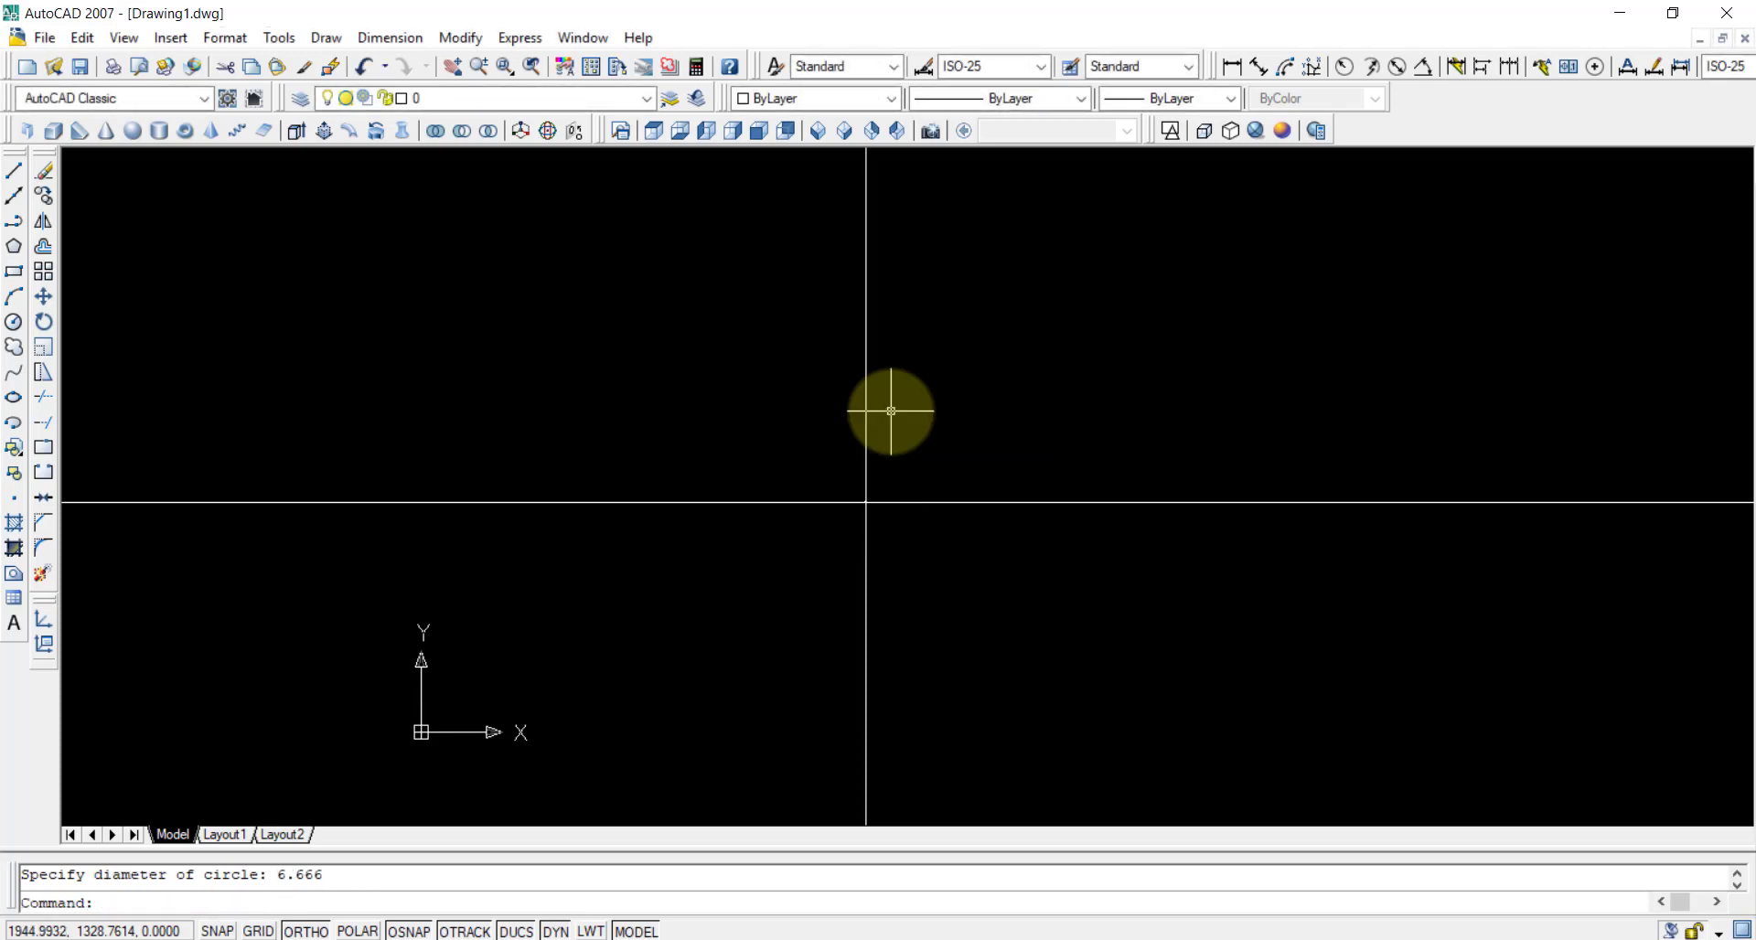
# - Zoom to the drawing extents and examine the circle around the construction line intersection
pyautogui.scroll(-1, 894, 512)
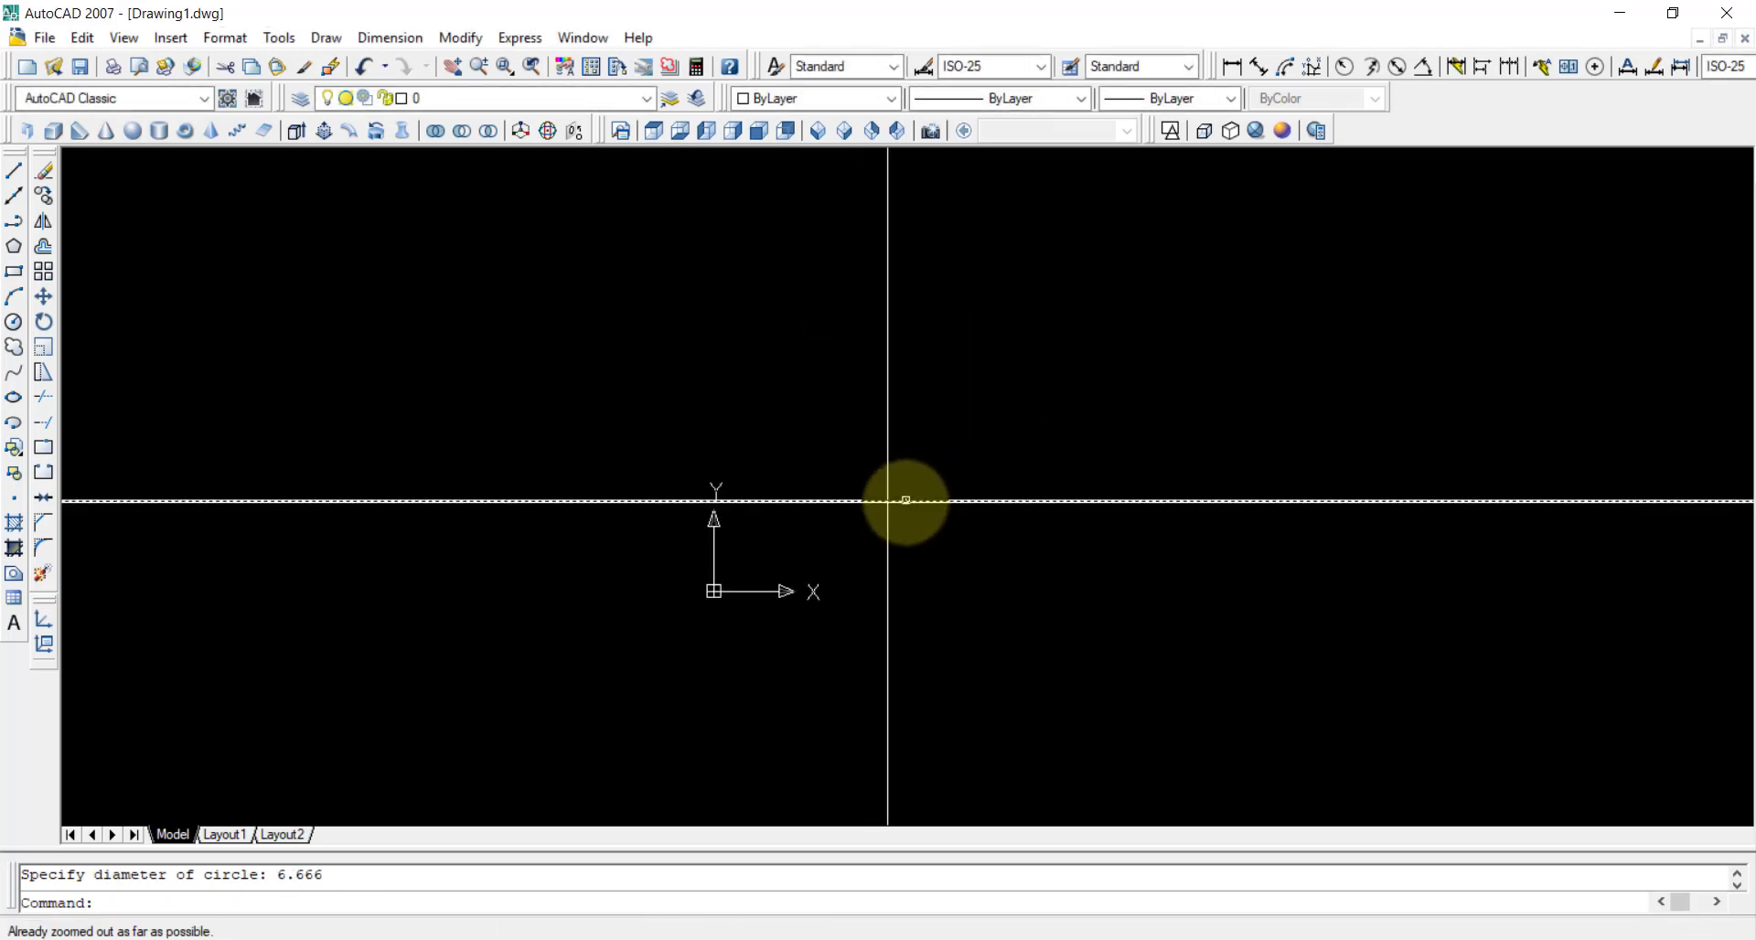
pyautogui.scroll(5, 903, 503)
pyautogui.scroll(-5, 904, 512)
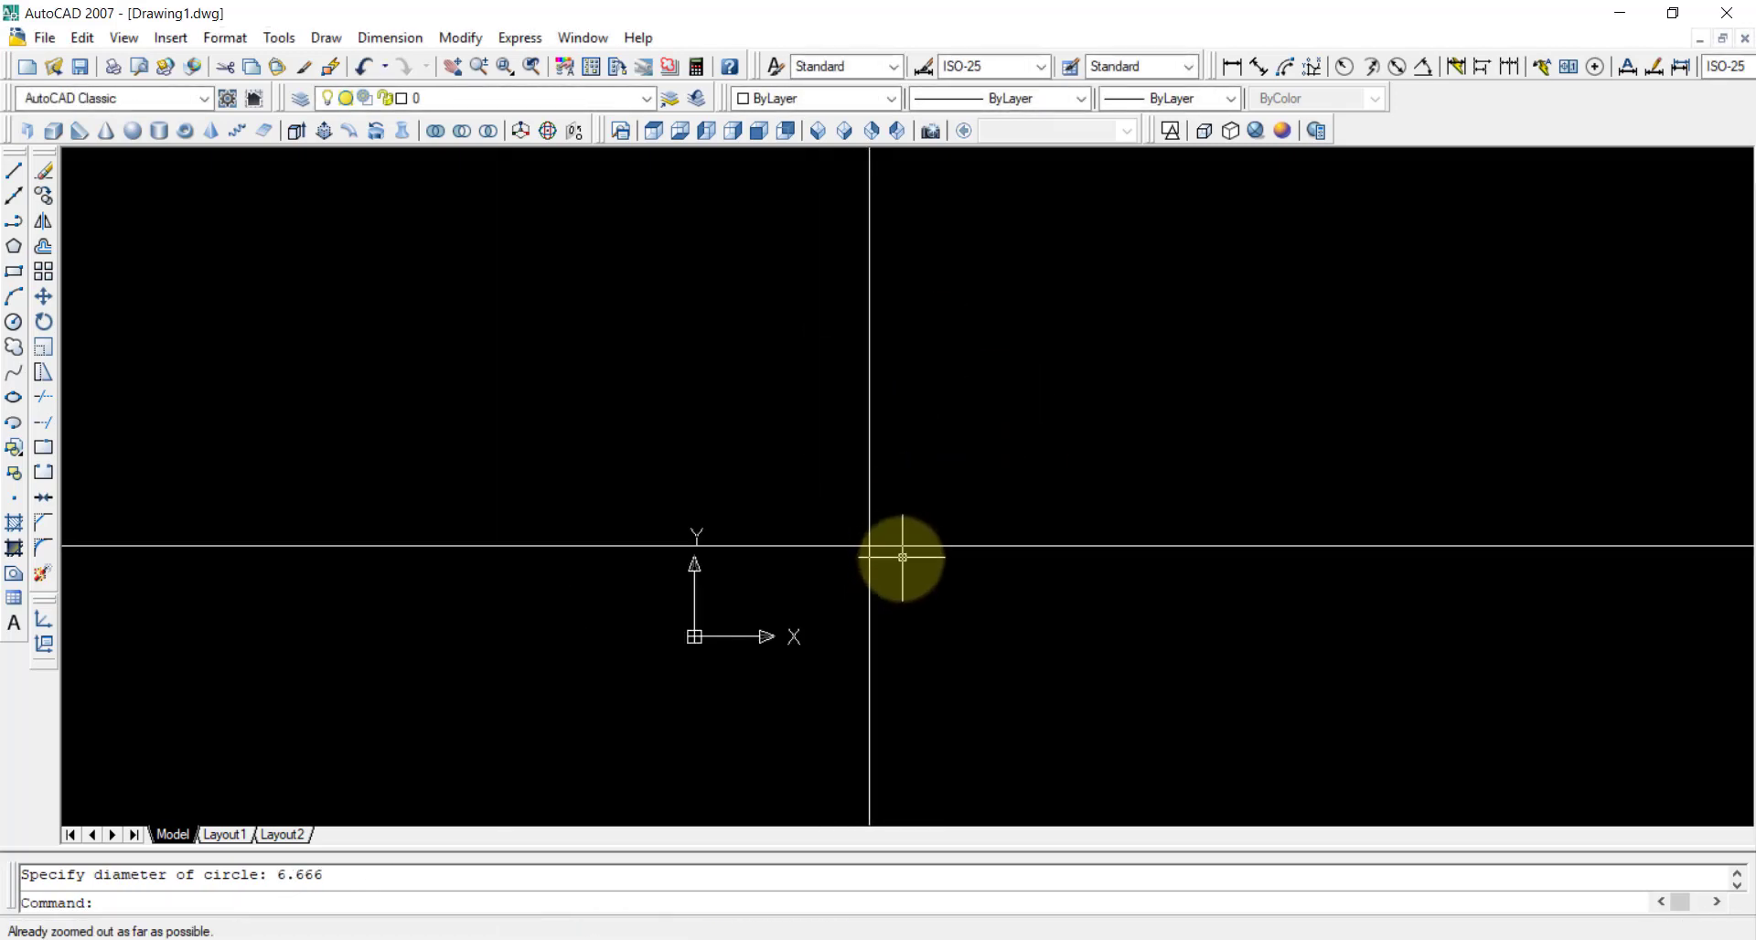
pyautogui.scroll(3, 902, 553)
pyautogui.scroll(-3, 898, 552)
pyautogui.scroll(5, 883, 549)
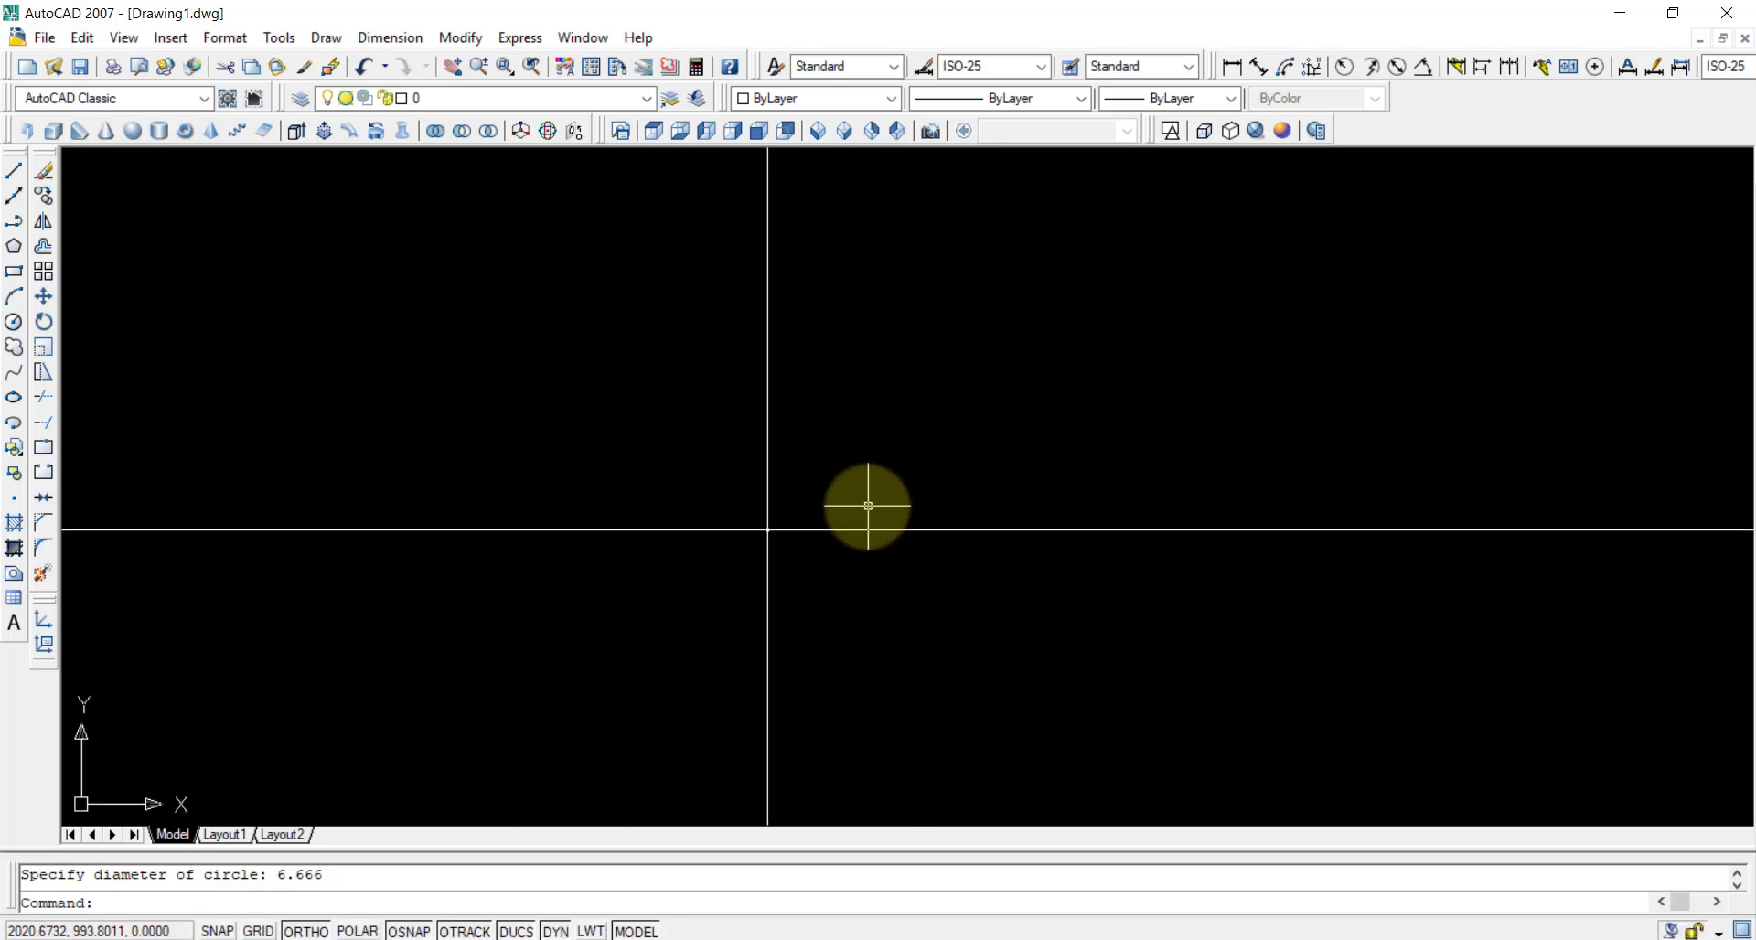
pyautogui.scroll(-4, 864, 517)
pyautogui.scroll(4, 873, 508)
pyautogui.scroll(3, 826, 505)
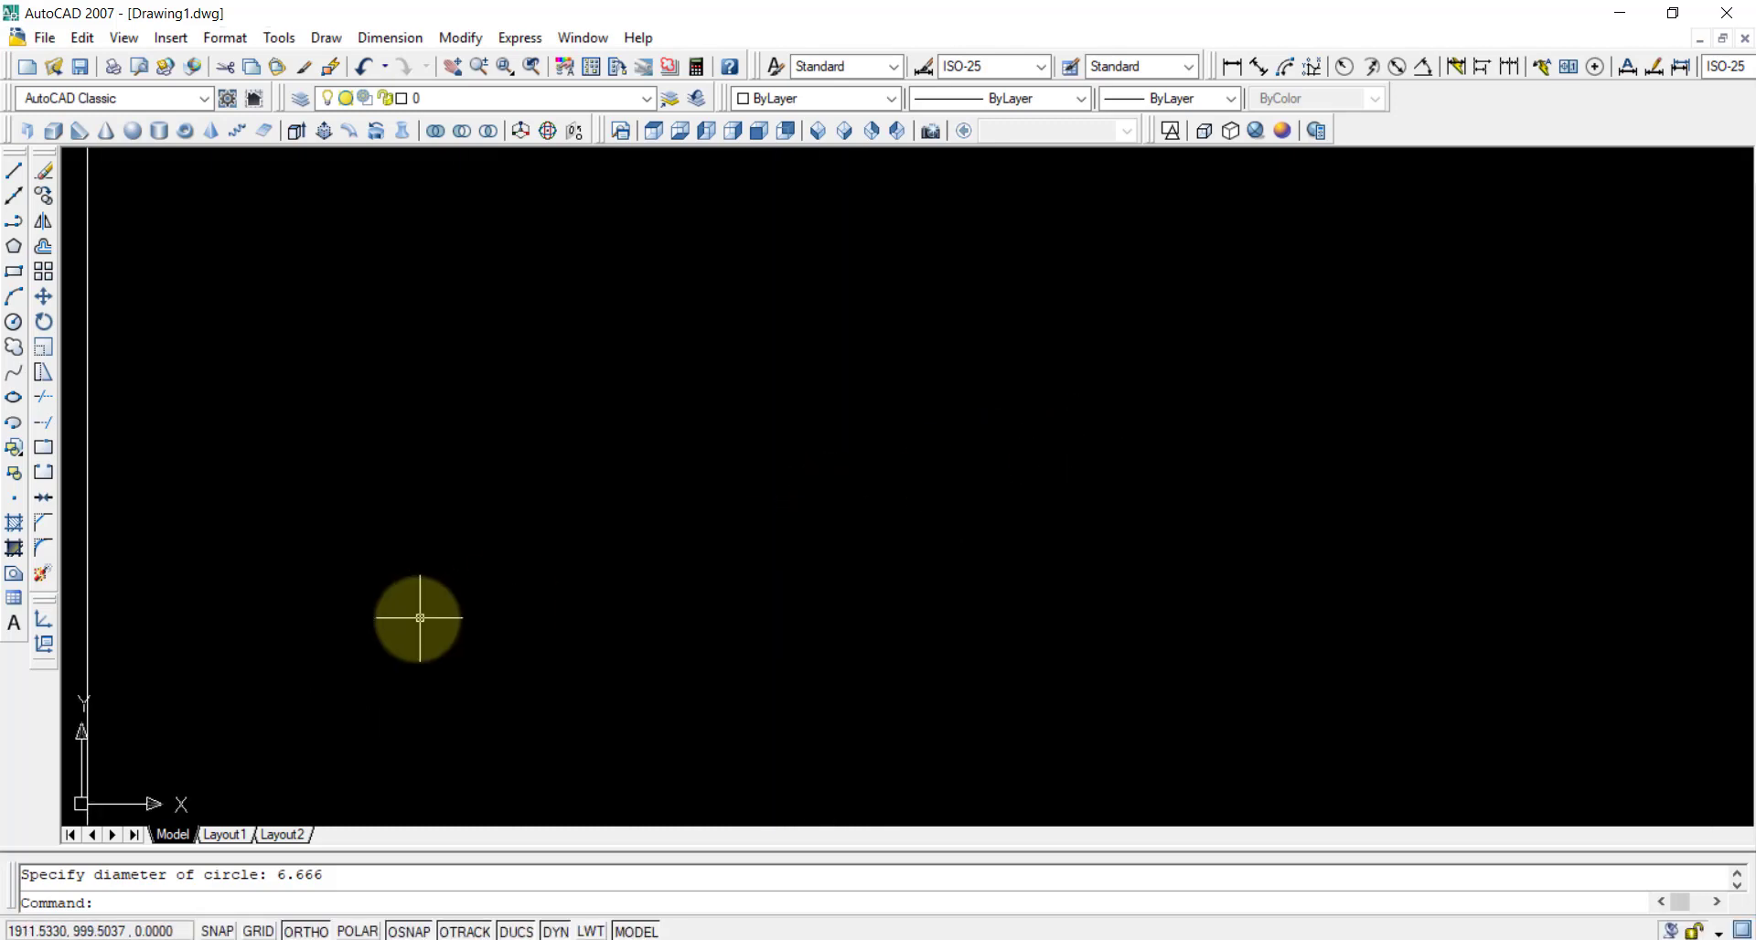
pyautogui.scroll(-3, 848, 470)
pyautogui.scroll(-1, 736, 622)
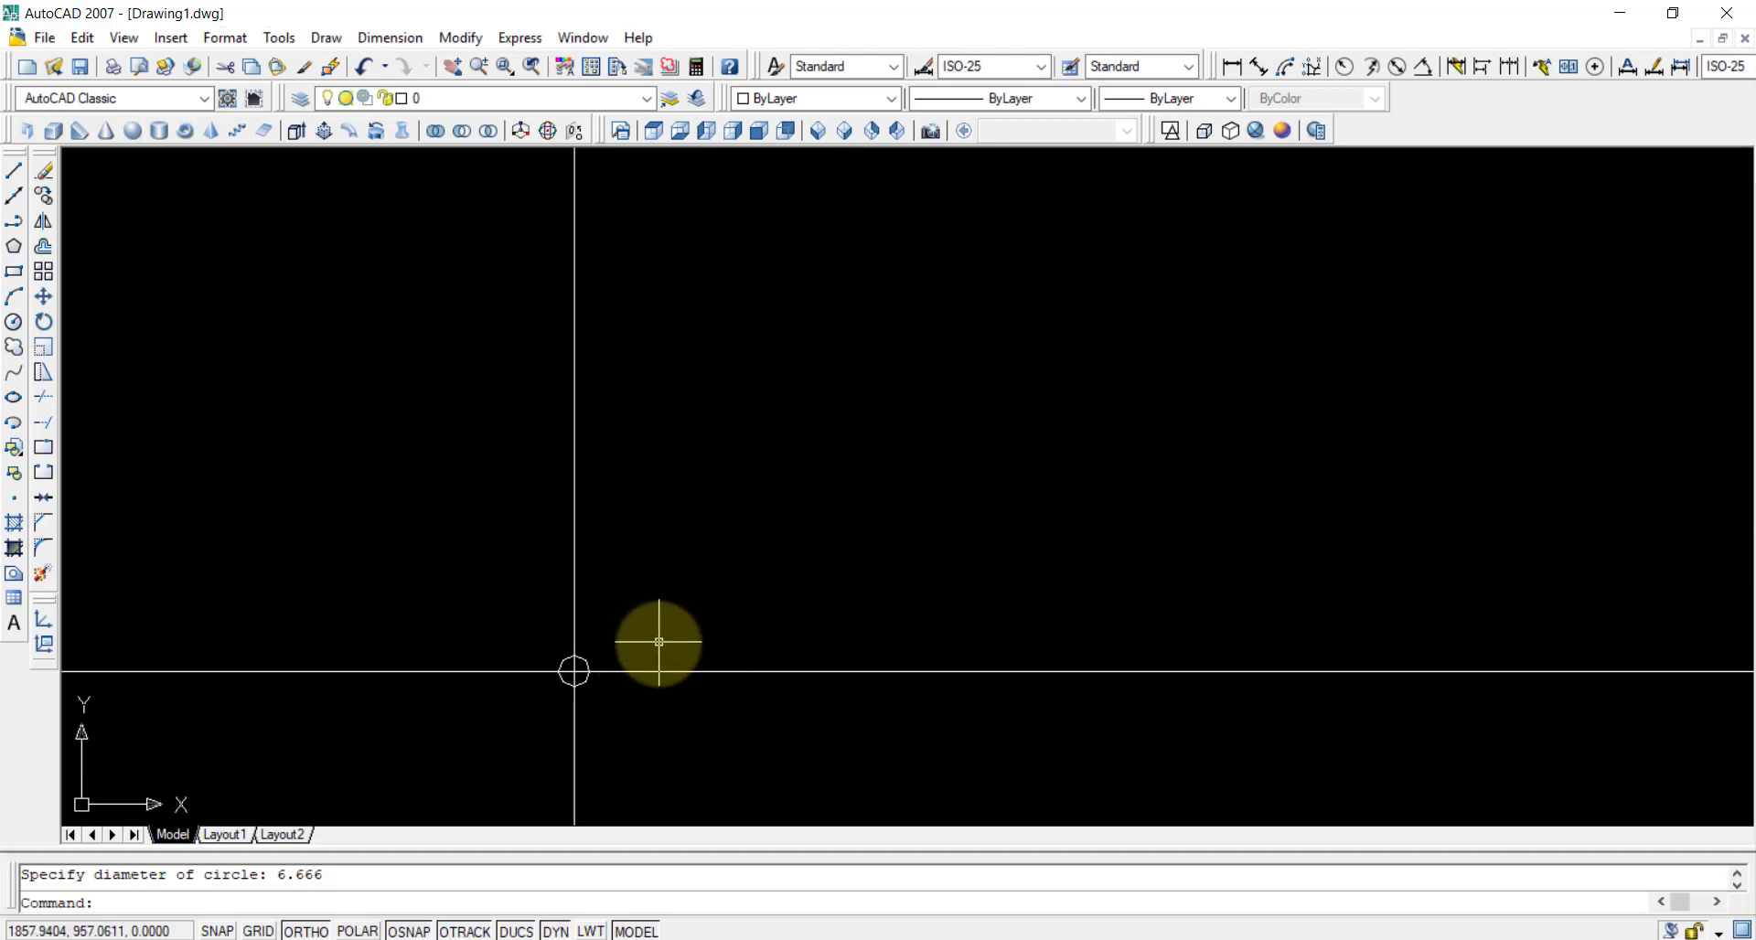
pyautogui.scroll(3, 596, 638)
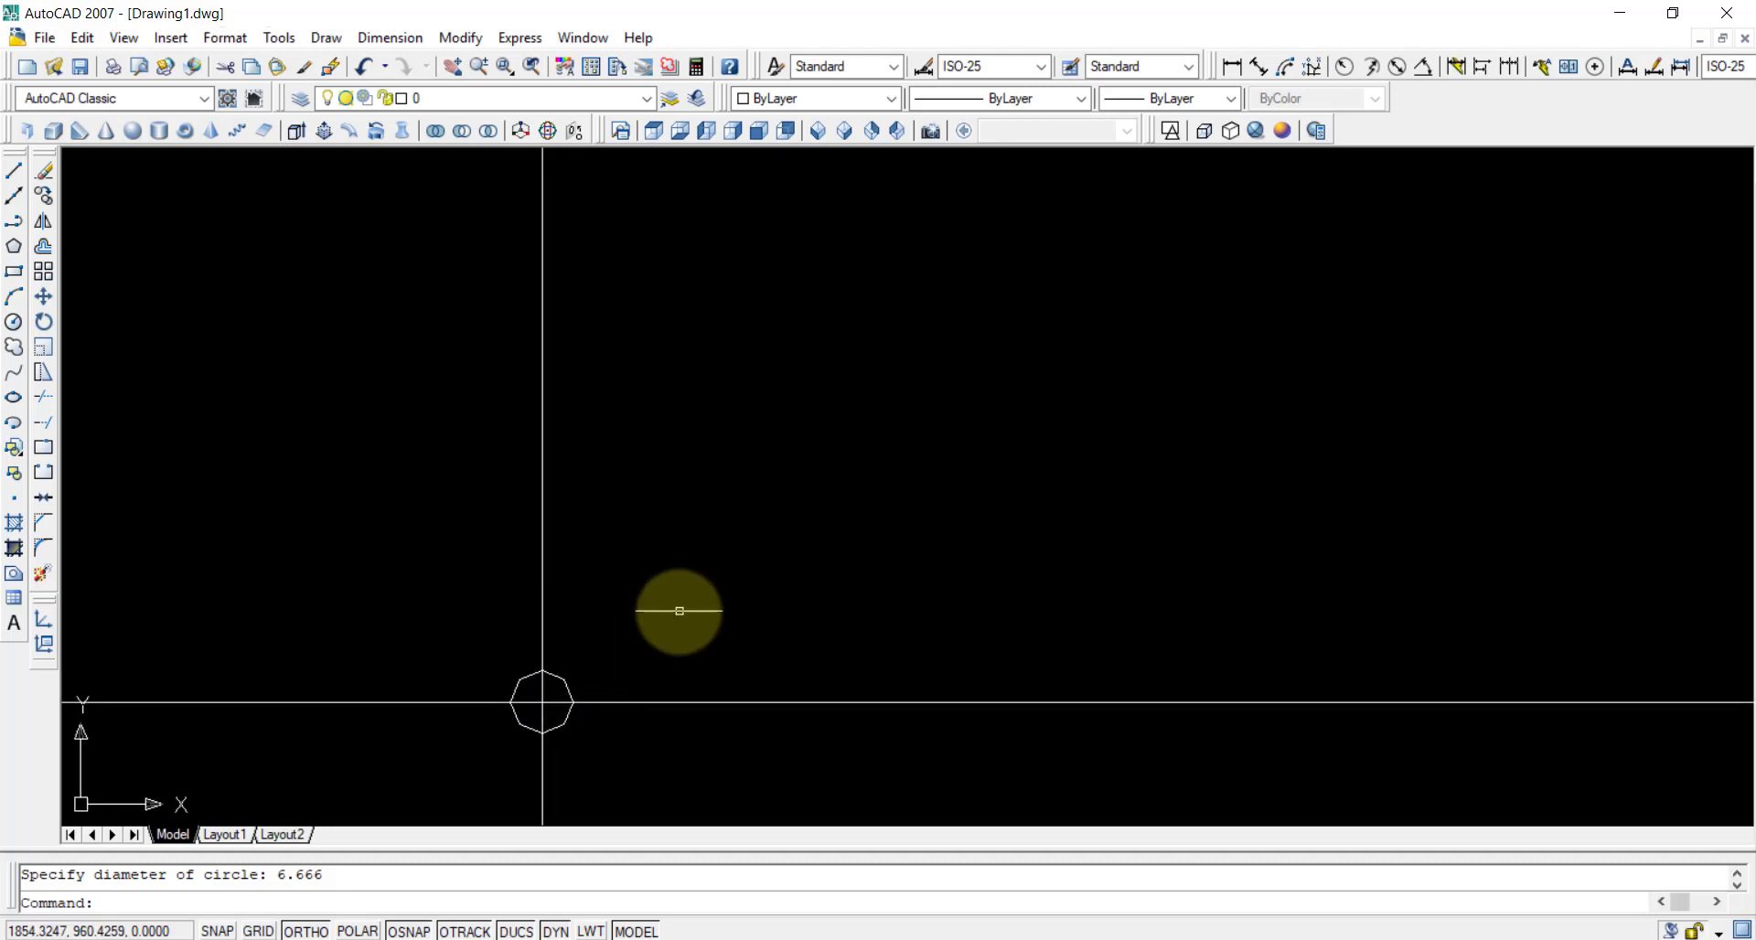
pyautogui.scroll(-5, 681, 605)
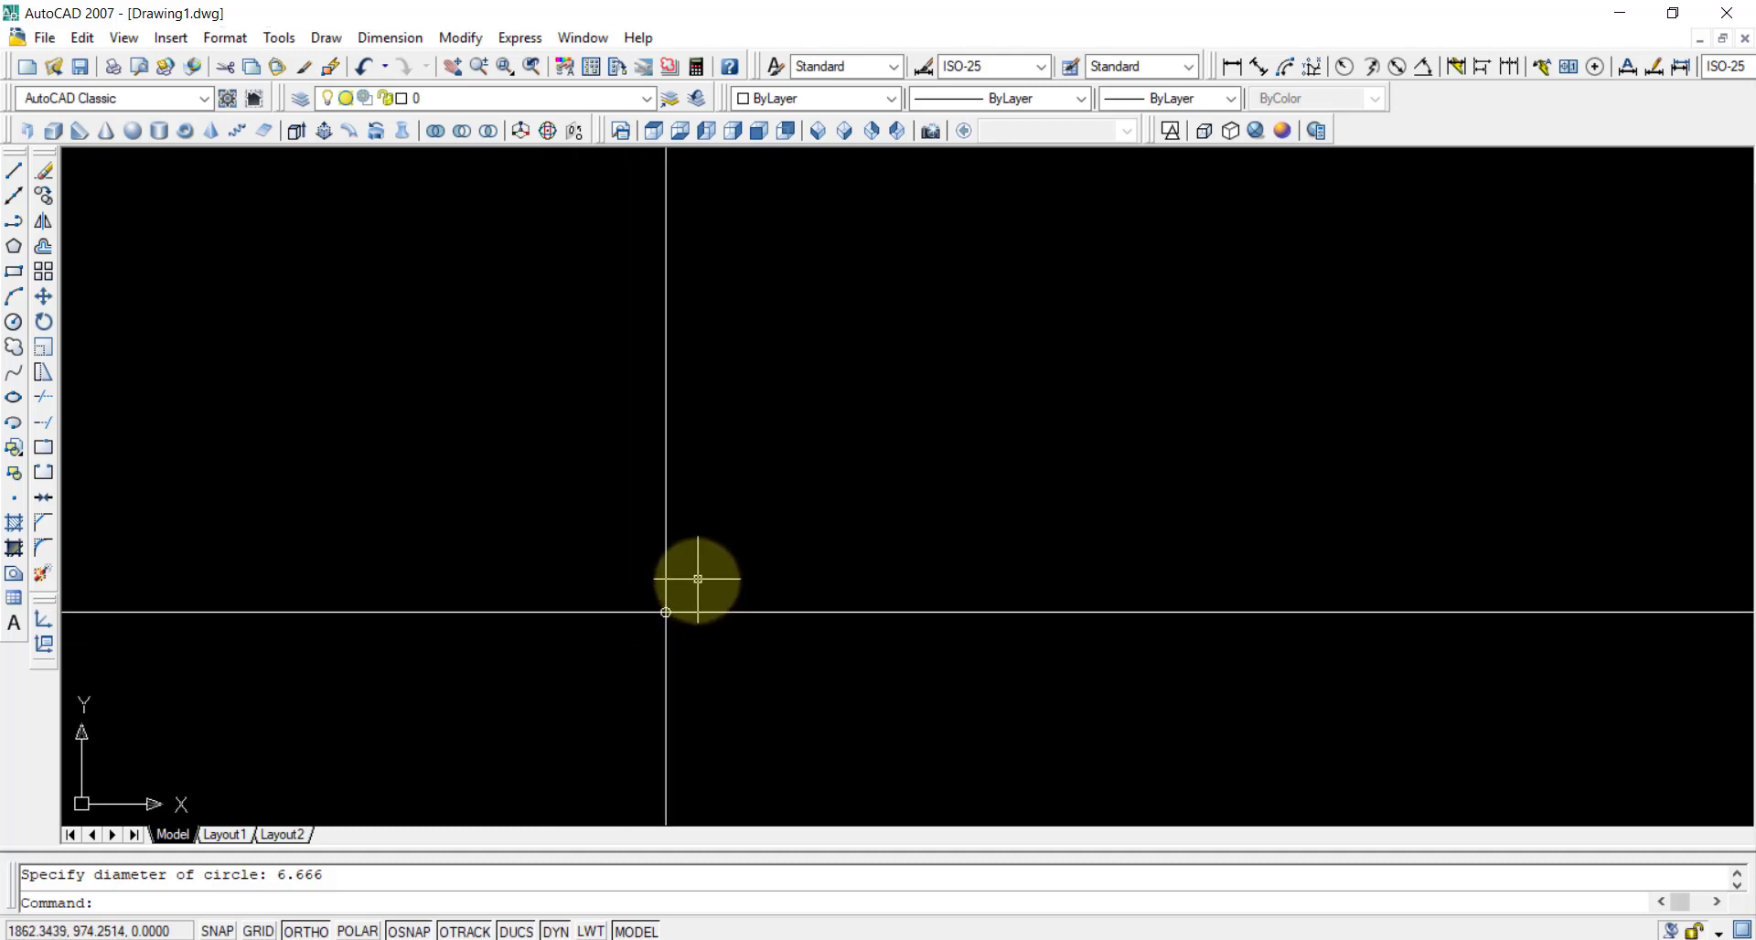
pyautogui.middleClick(698, 579)
pyautogui.middleClick(698, 579)
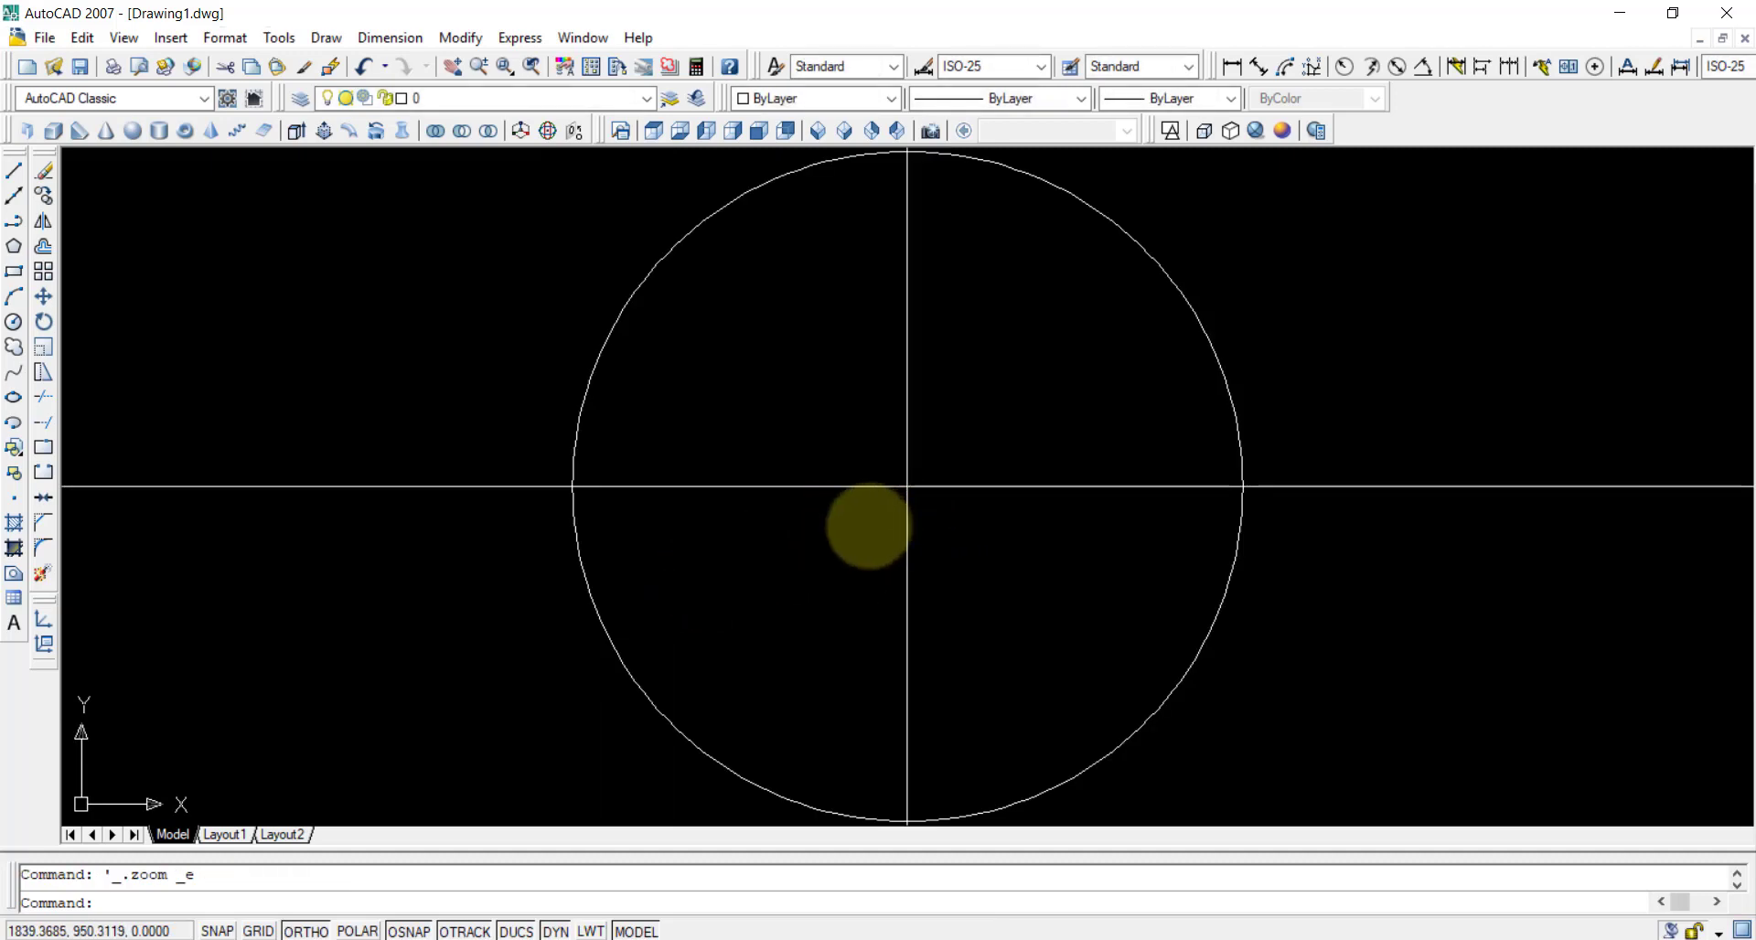
pyautogui.scroll(-3, 949, 421)
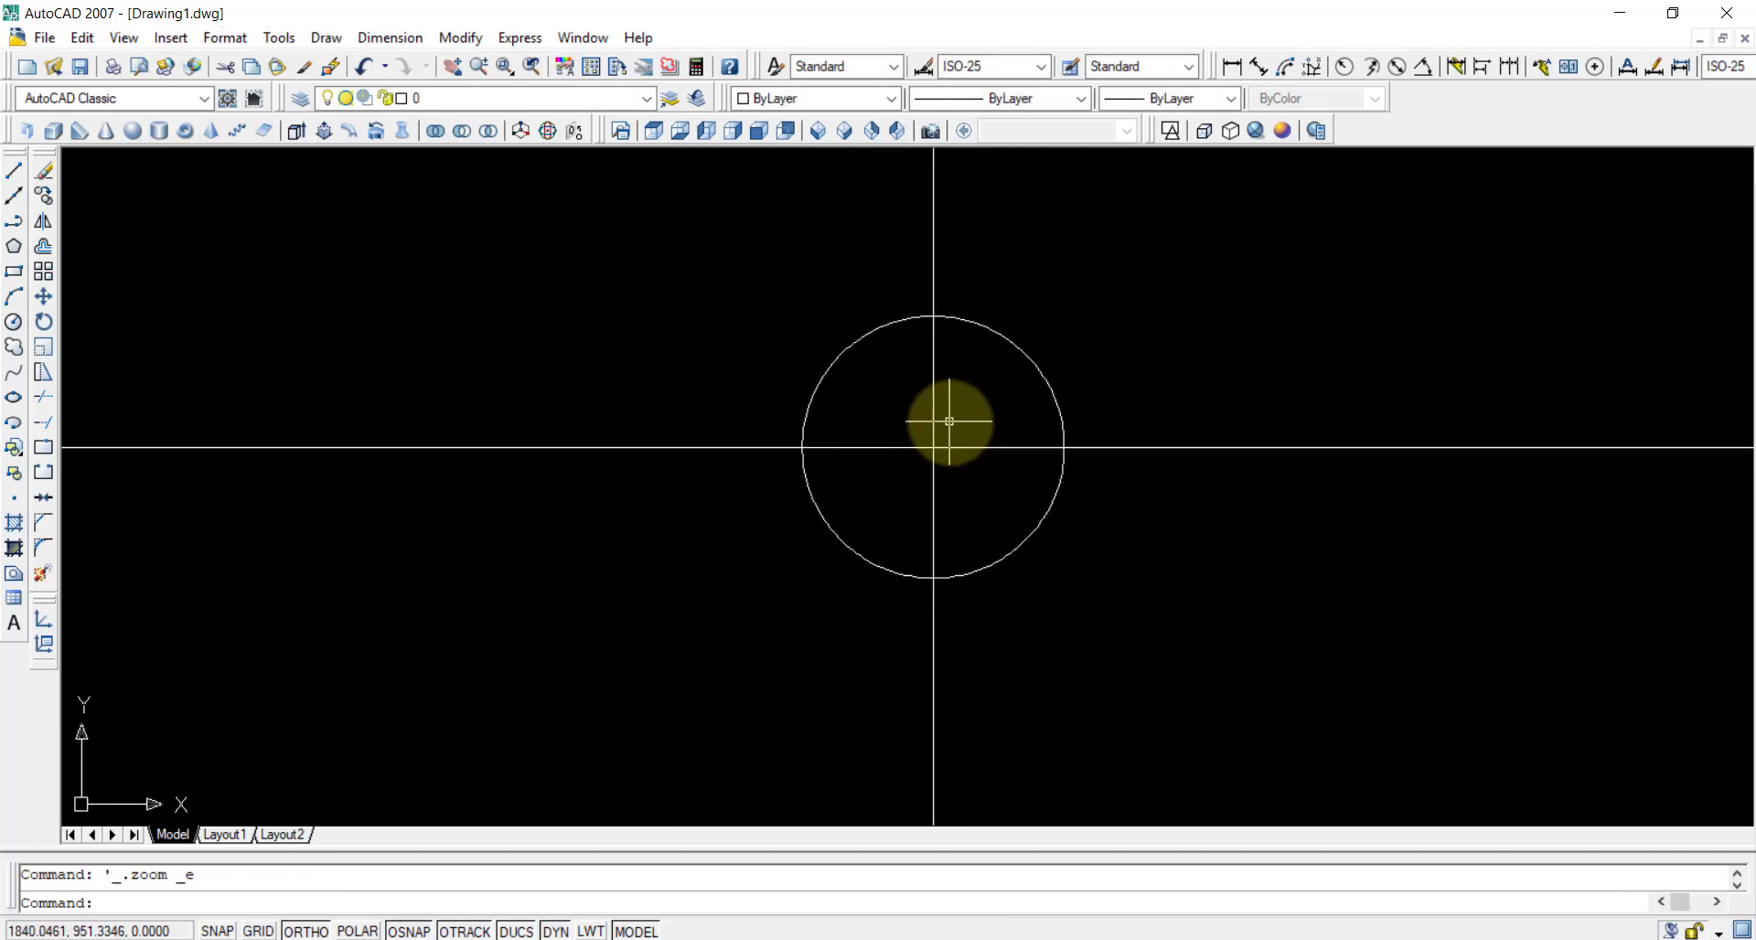
pyautogui.scroll(2, 988, 420)
pyautogui.moveTo(988, 420); pyautogui.dragTo(904, 451, button='middle')
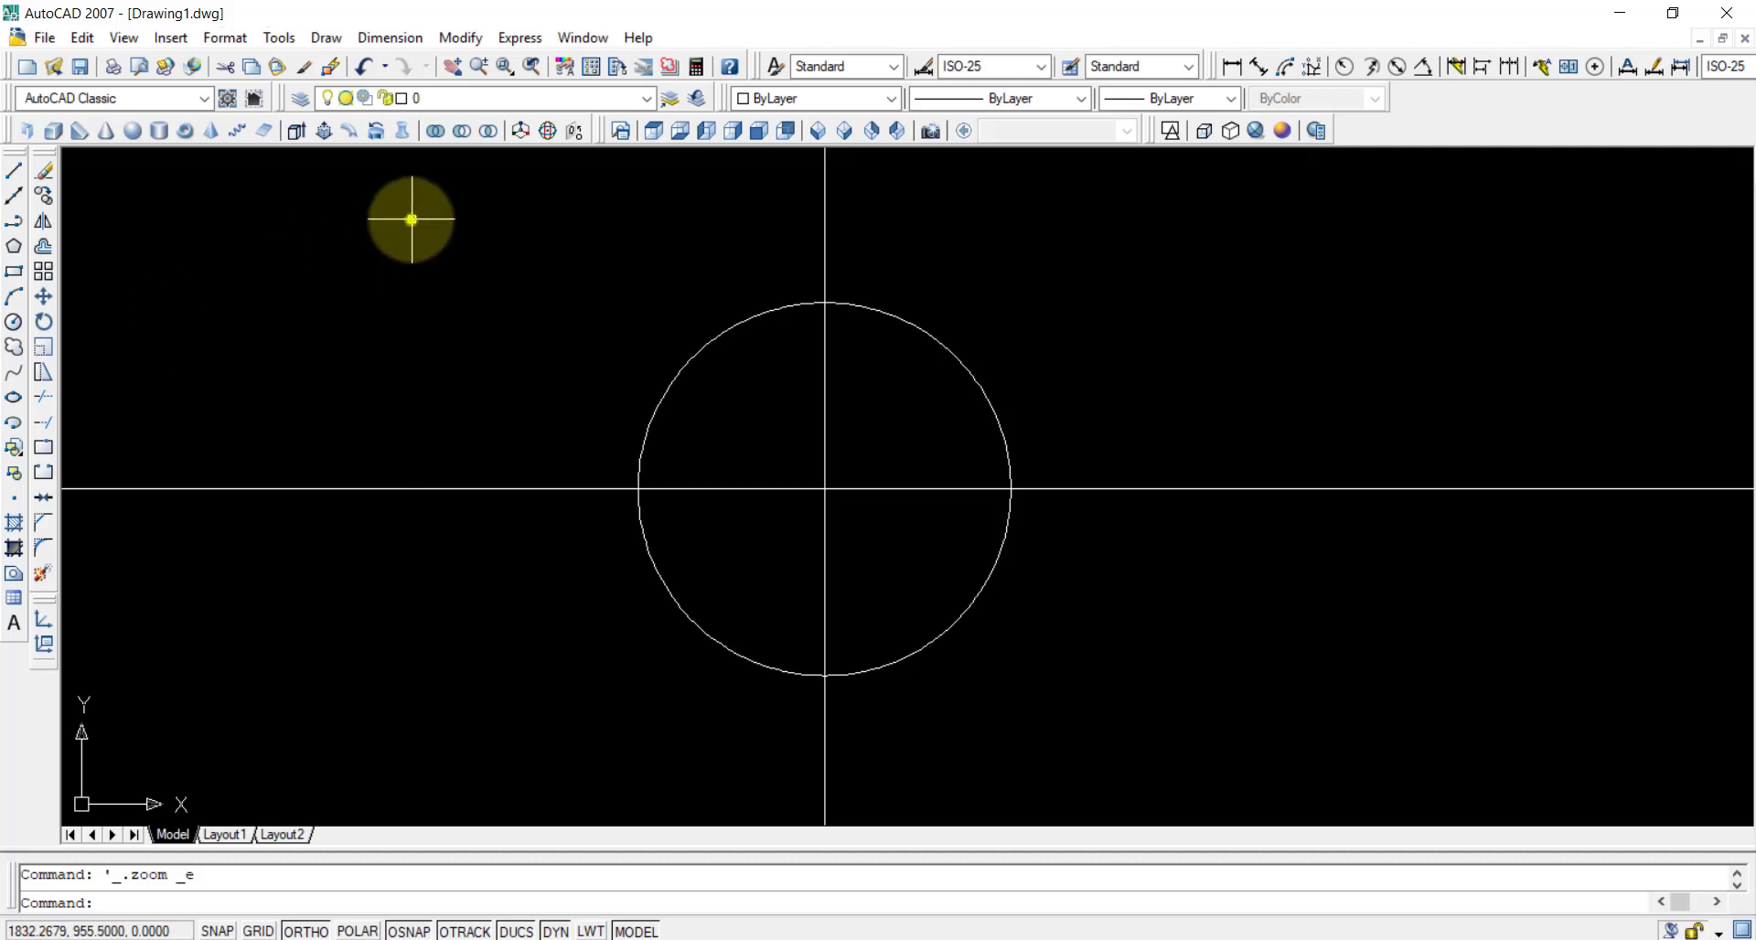
# - Draw a concentric circle with a radius of 3 at the intersection of the construction lines
pyautogui.rightClick(411, 220)
pyautogui.moveTo(481, 258)
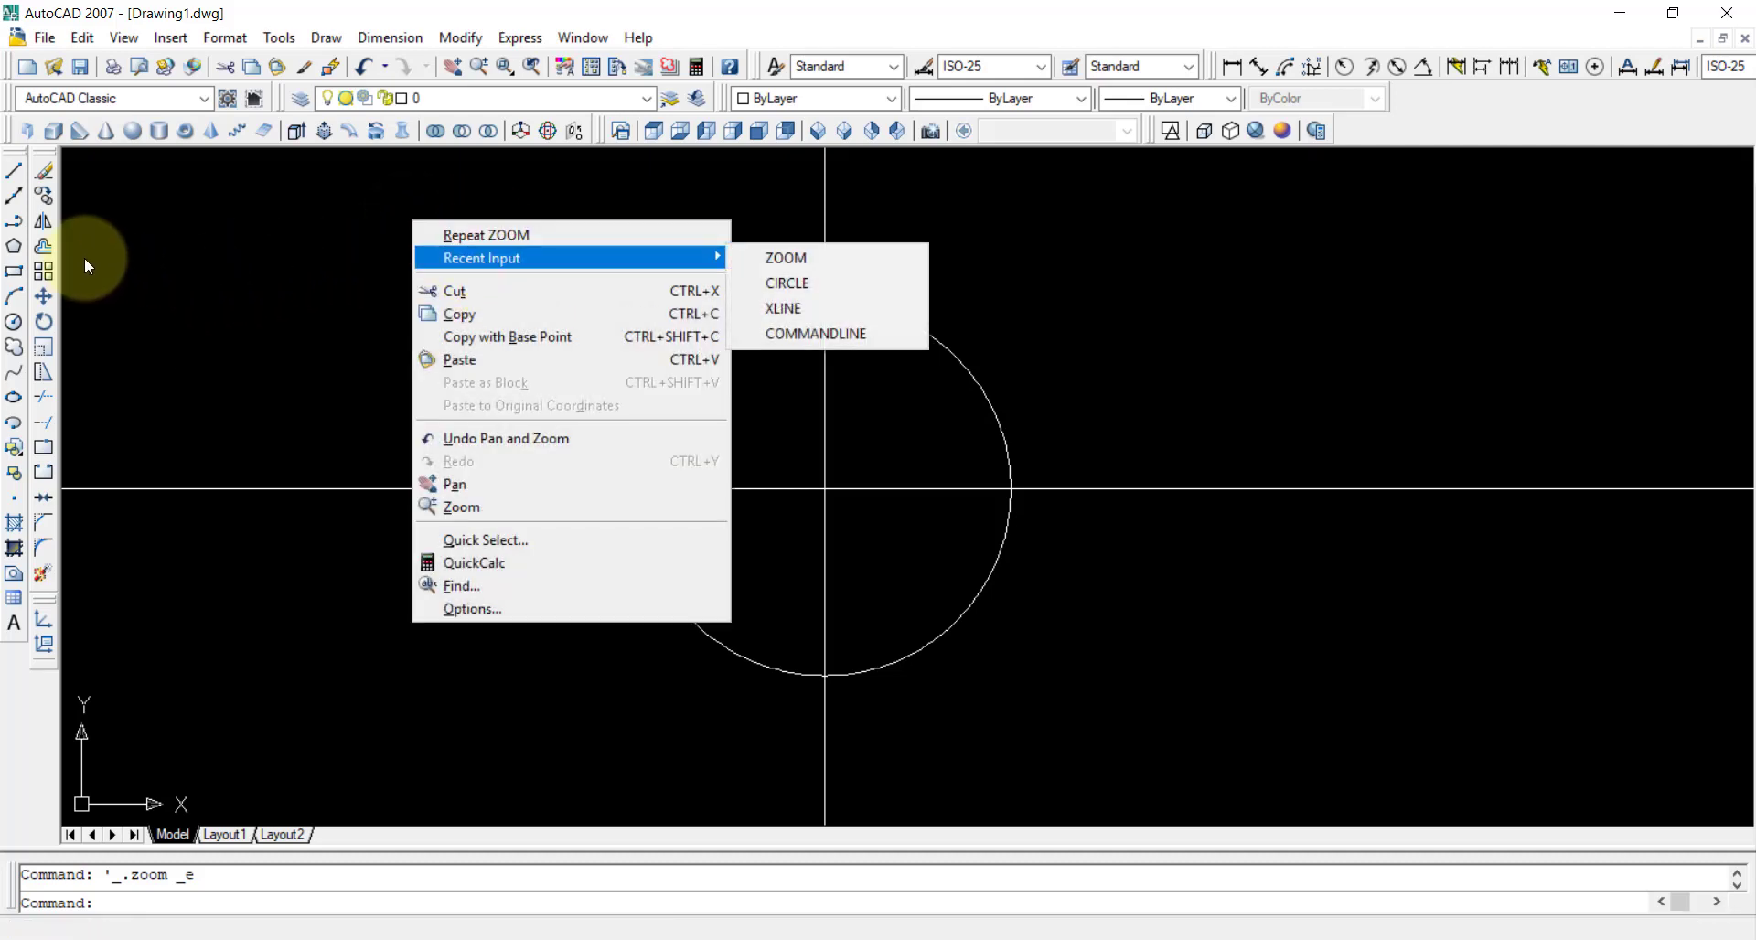
pyautogui.click(13, 322)
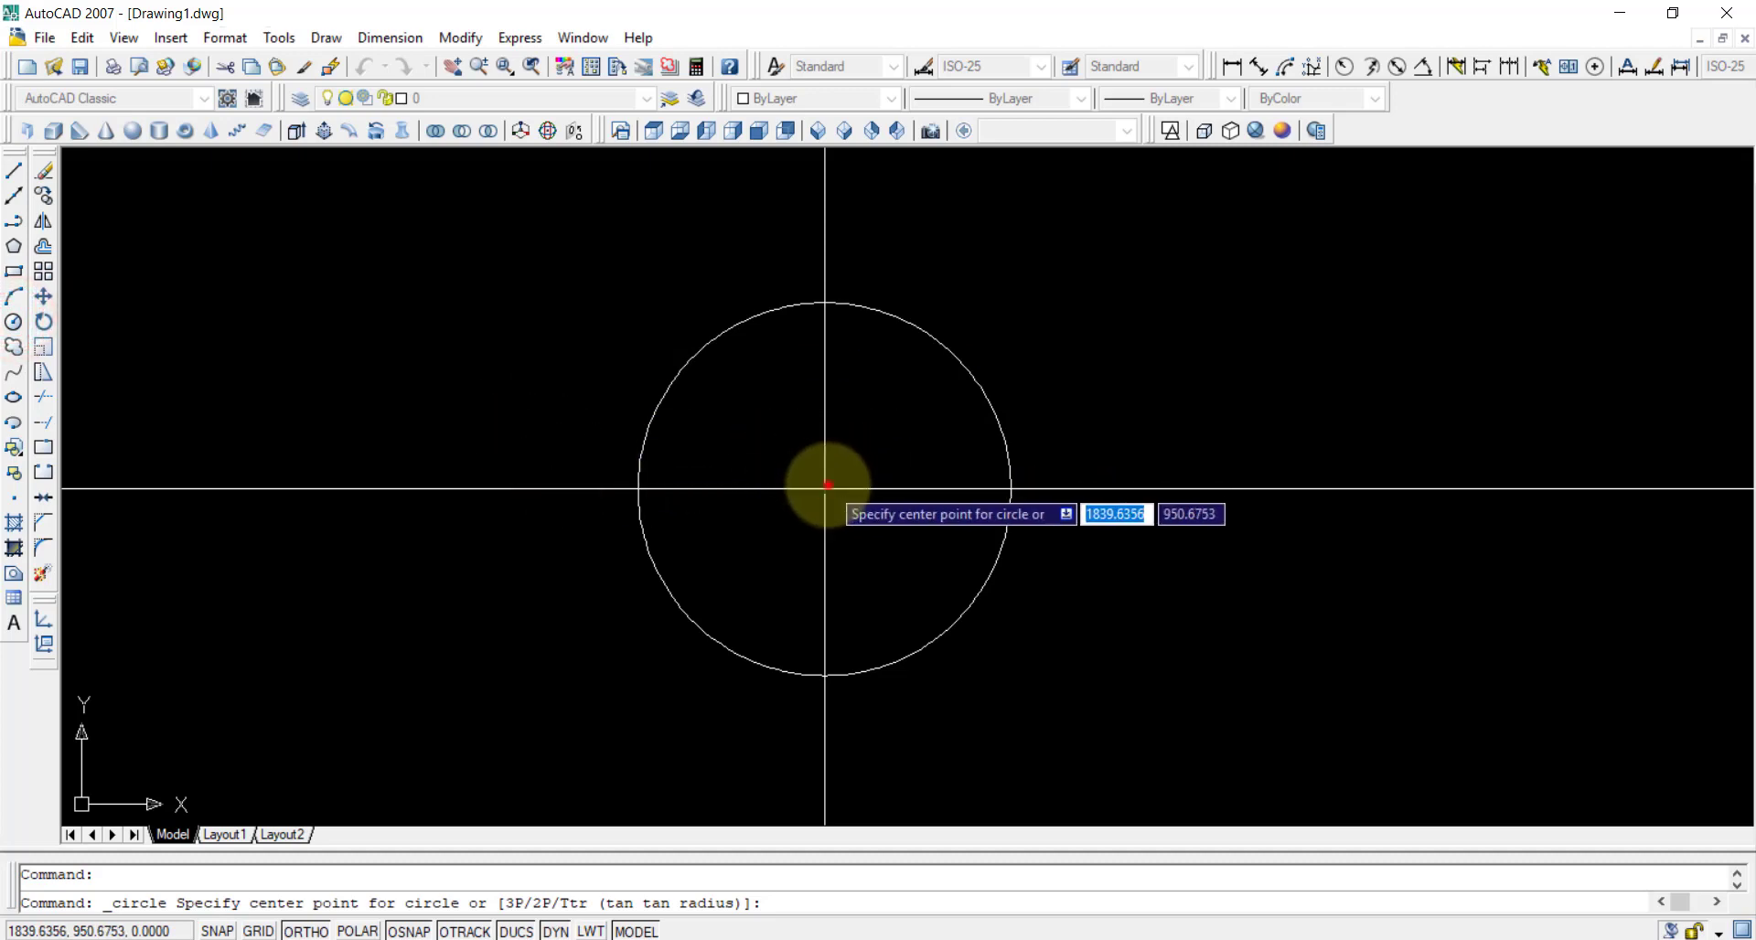
pyautogui.click(826, 485)
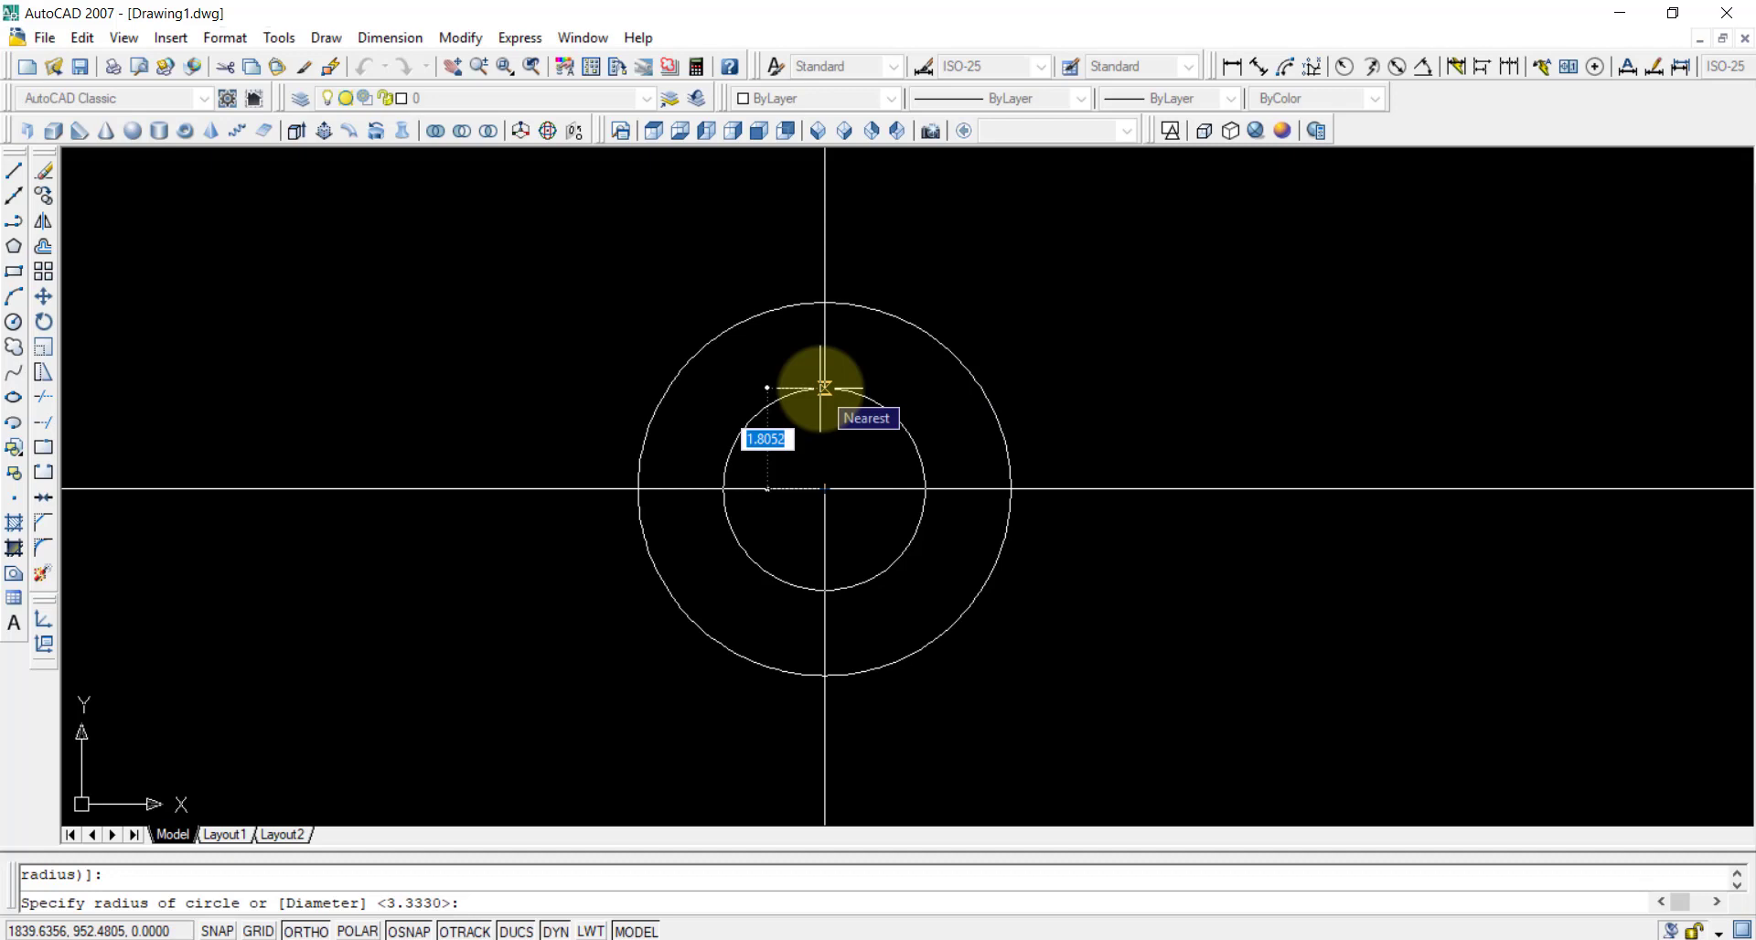
pyautogui.write('3')
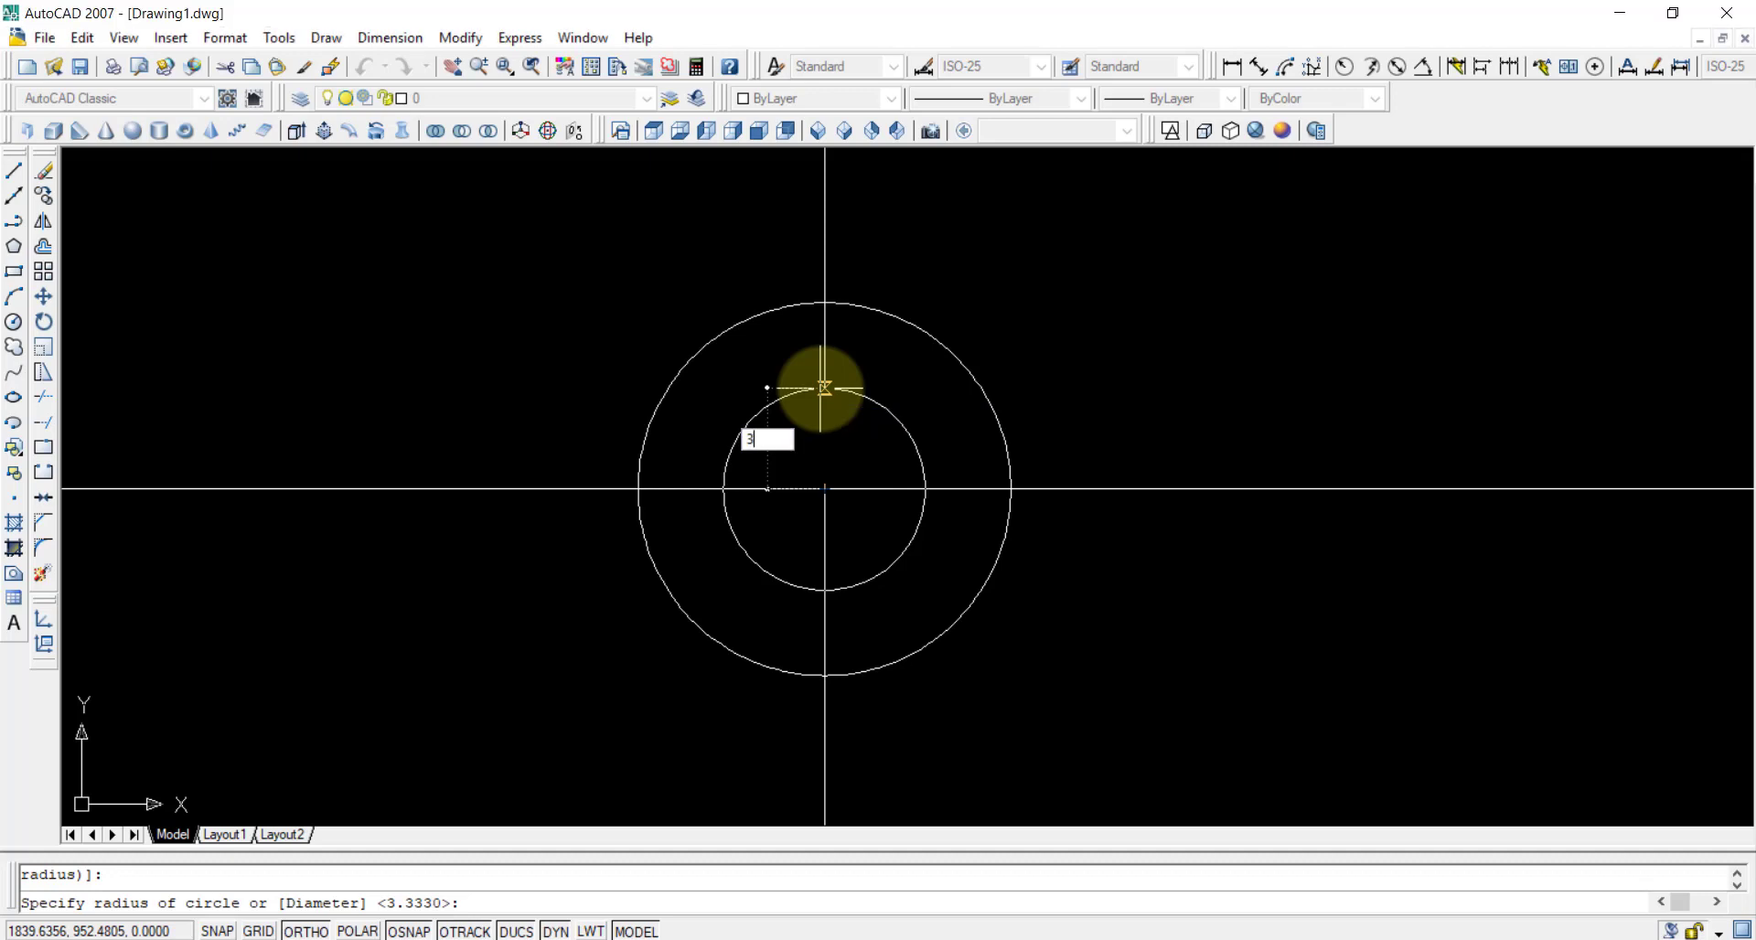
pyautogui.press('Return')
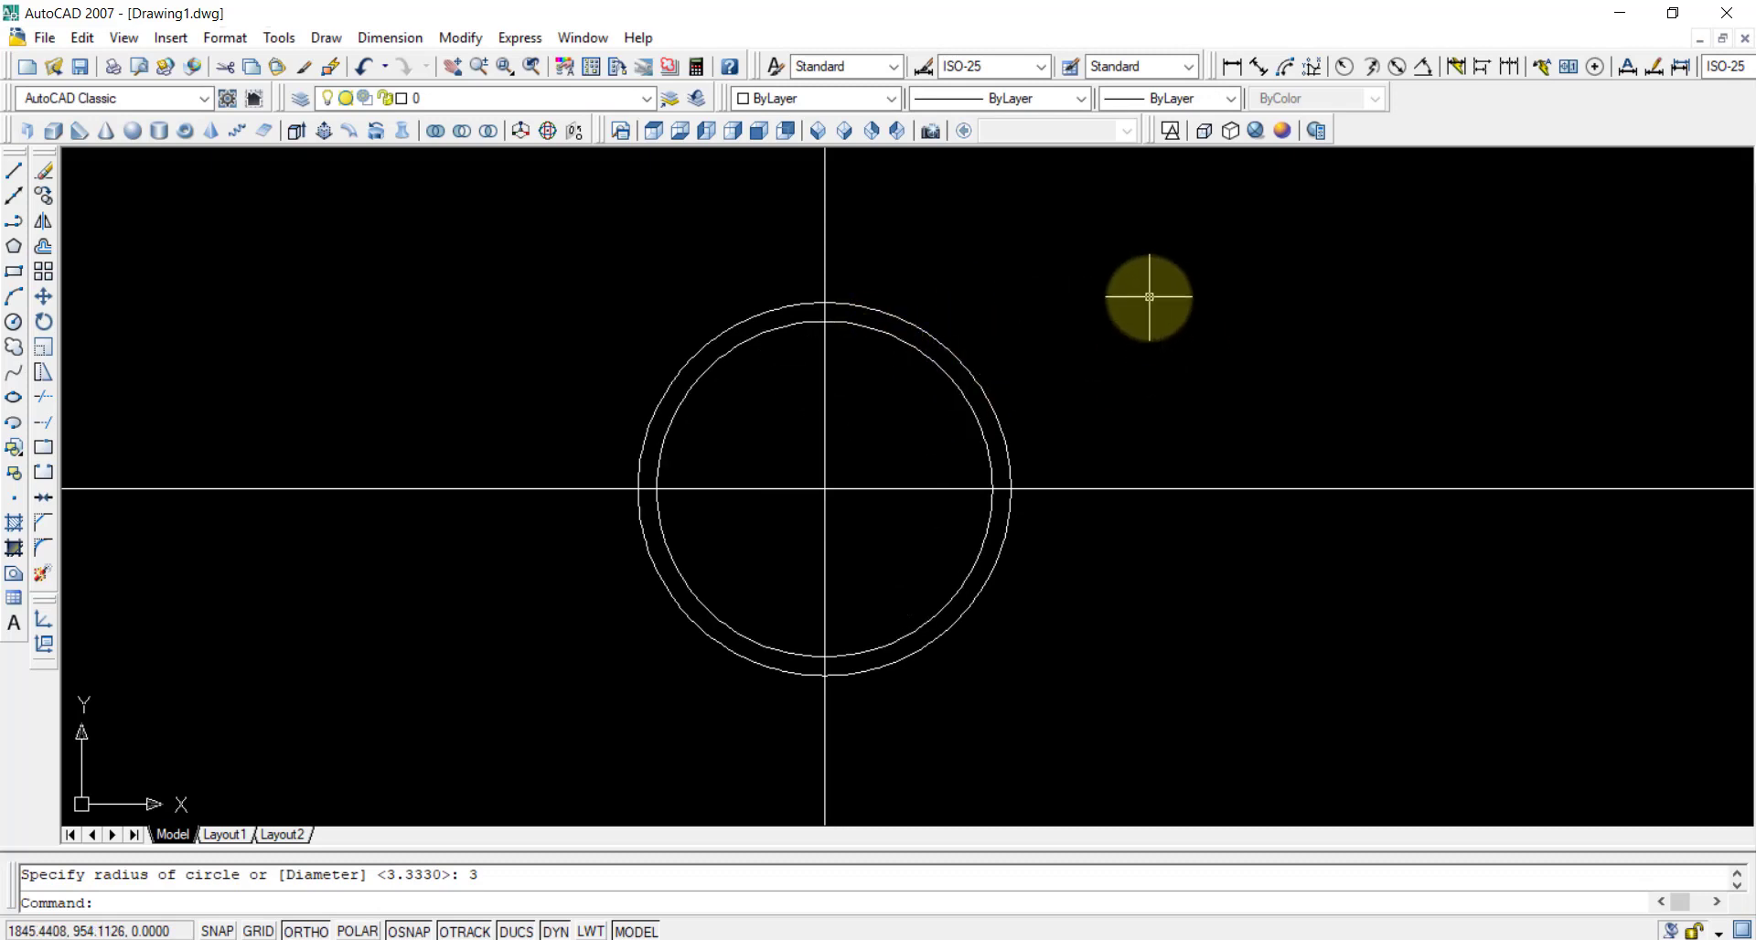
pyautogui.rightClick(1140, 298)
pyautogui.click(1228, 309)
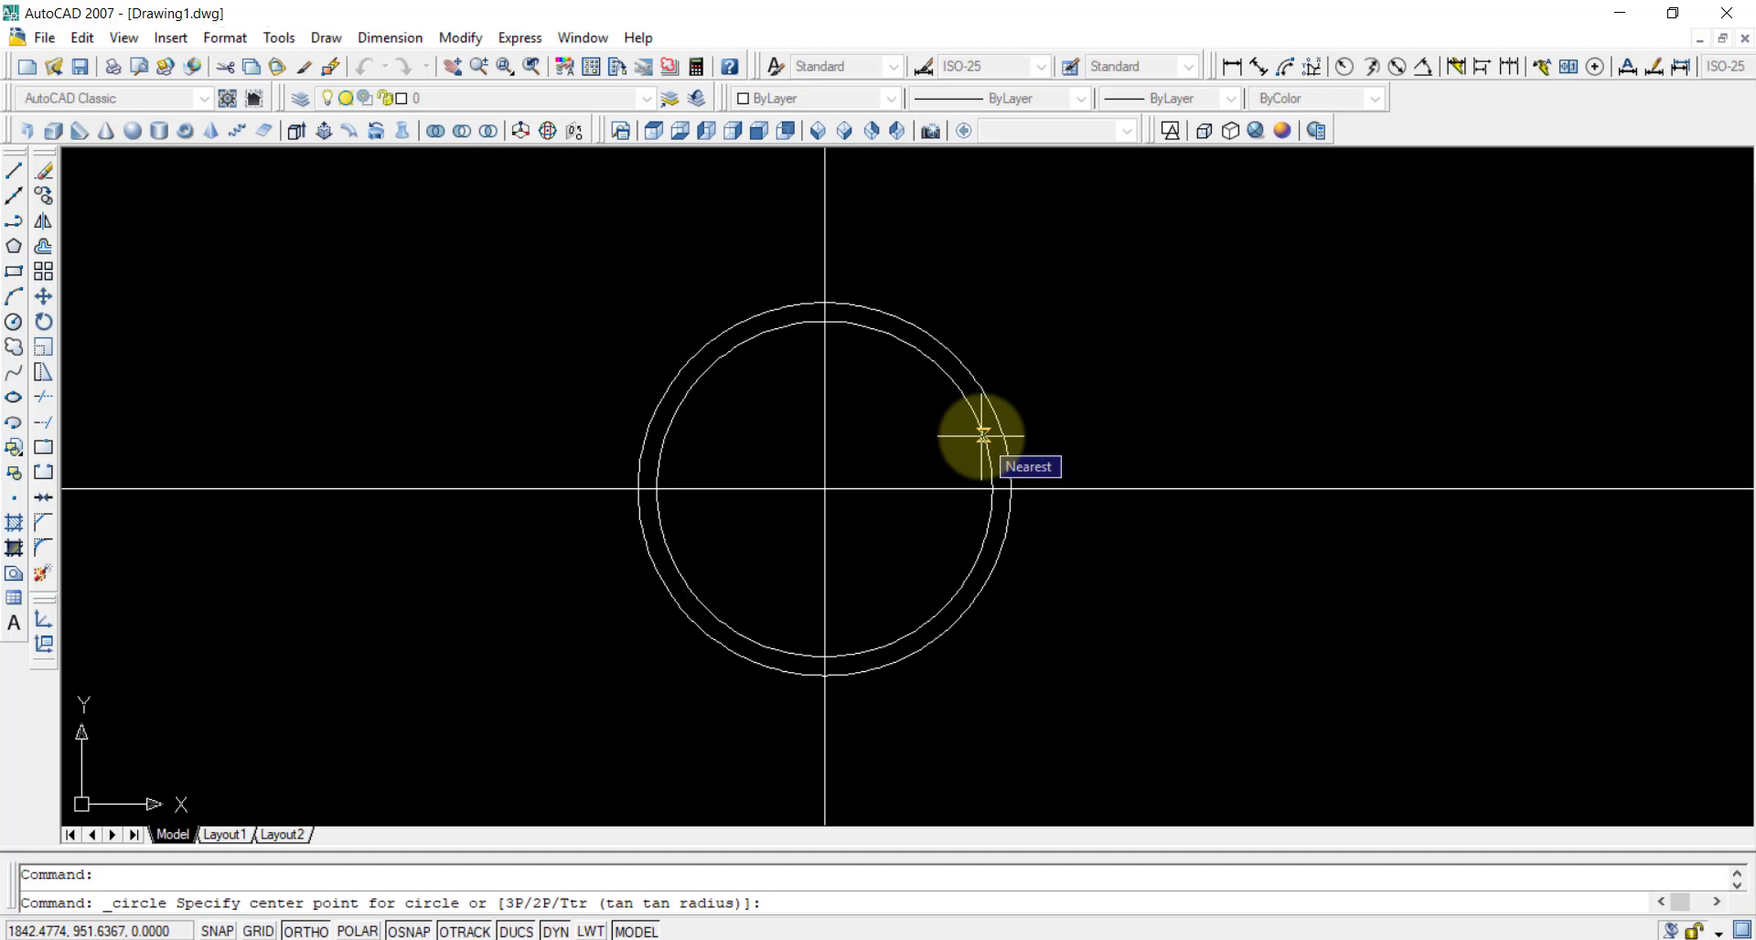
pyautogui.write('d')
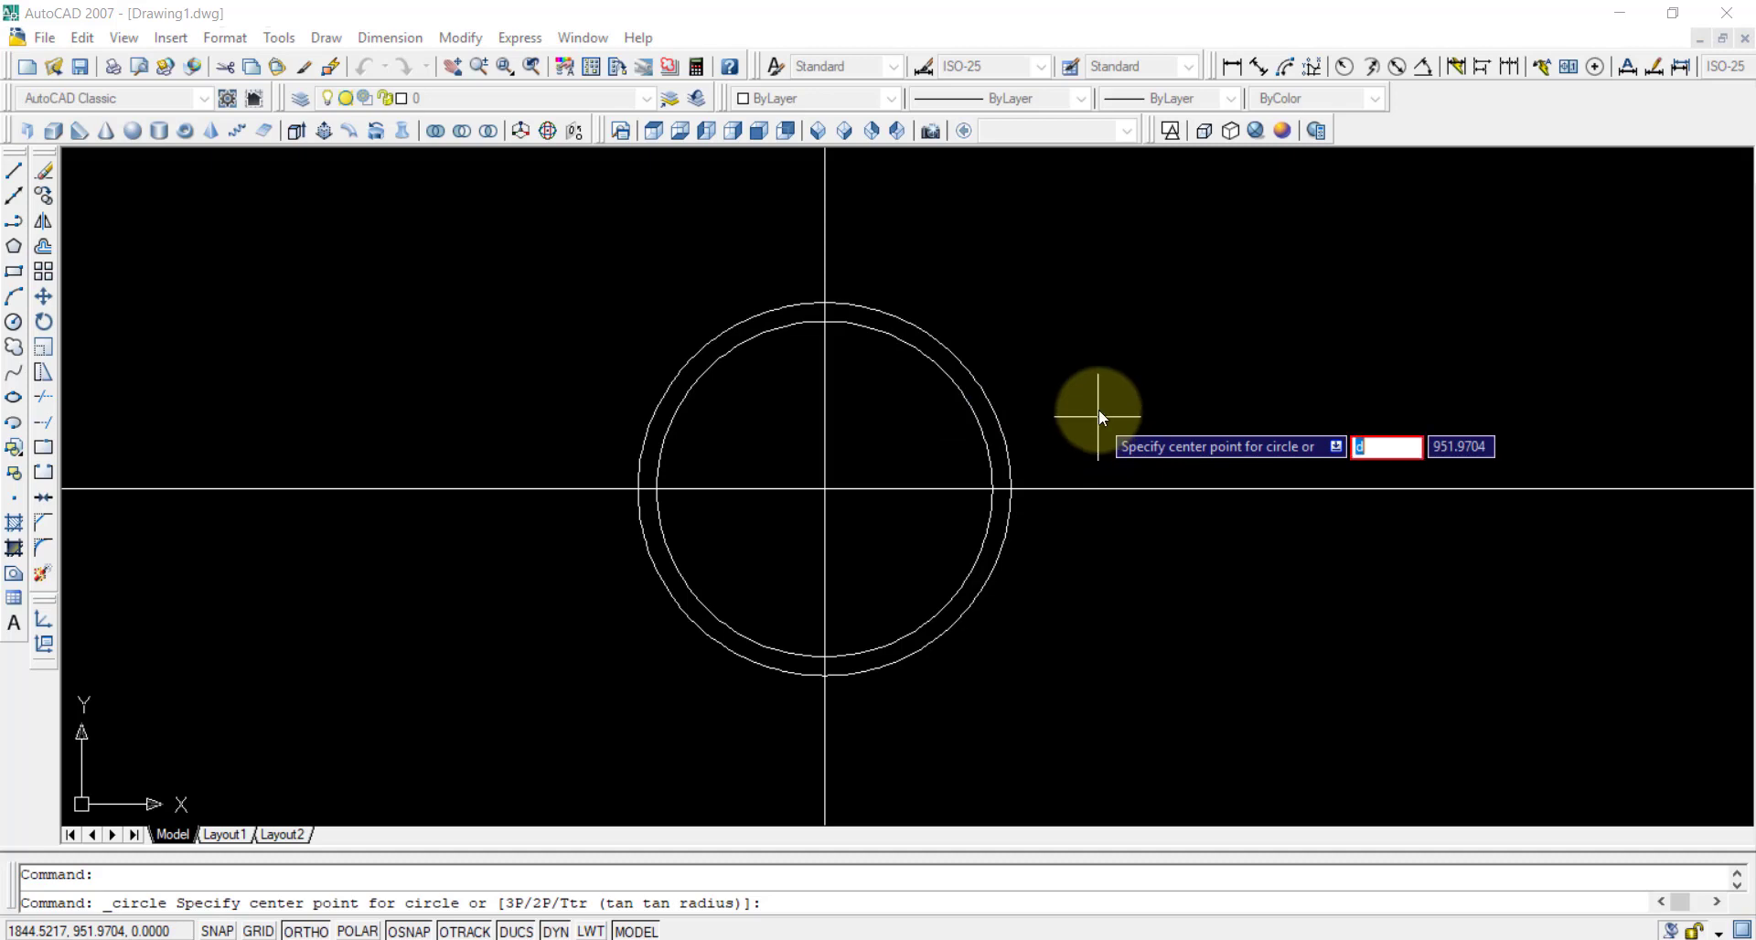
pyautogui.press('Escape')
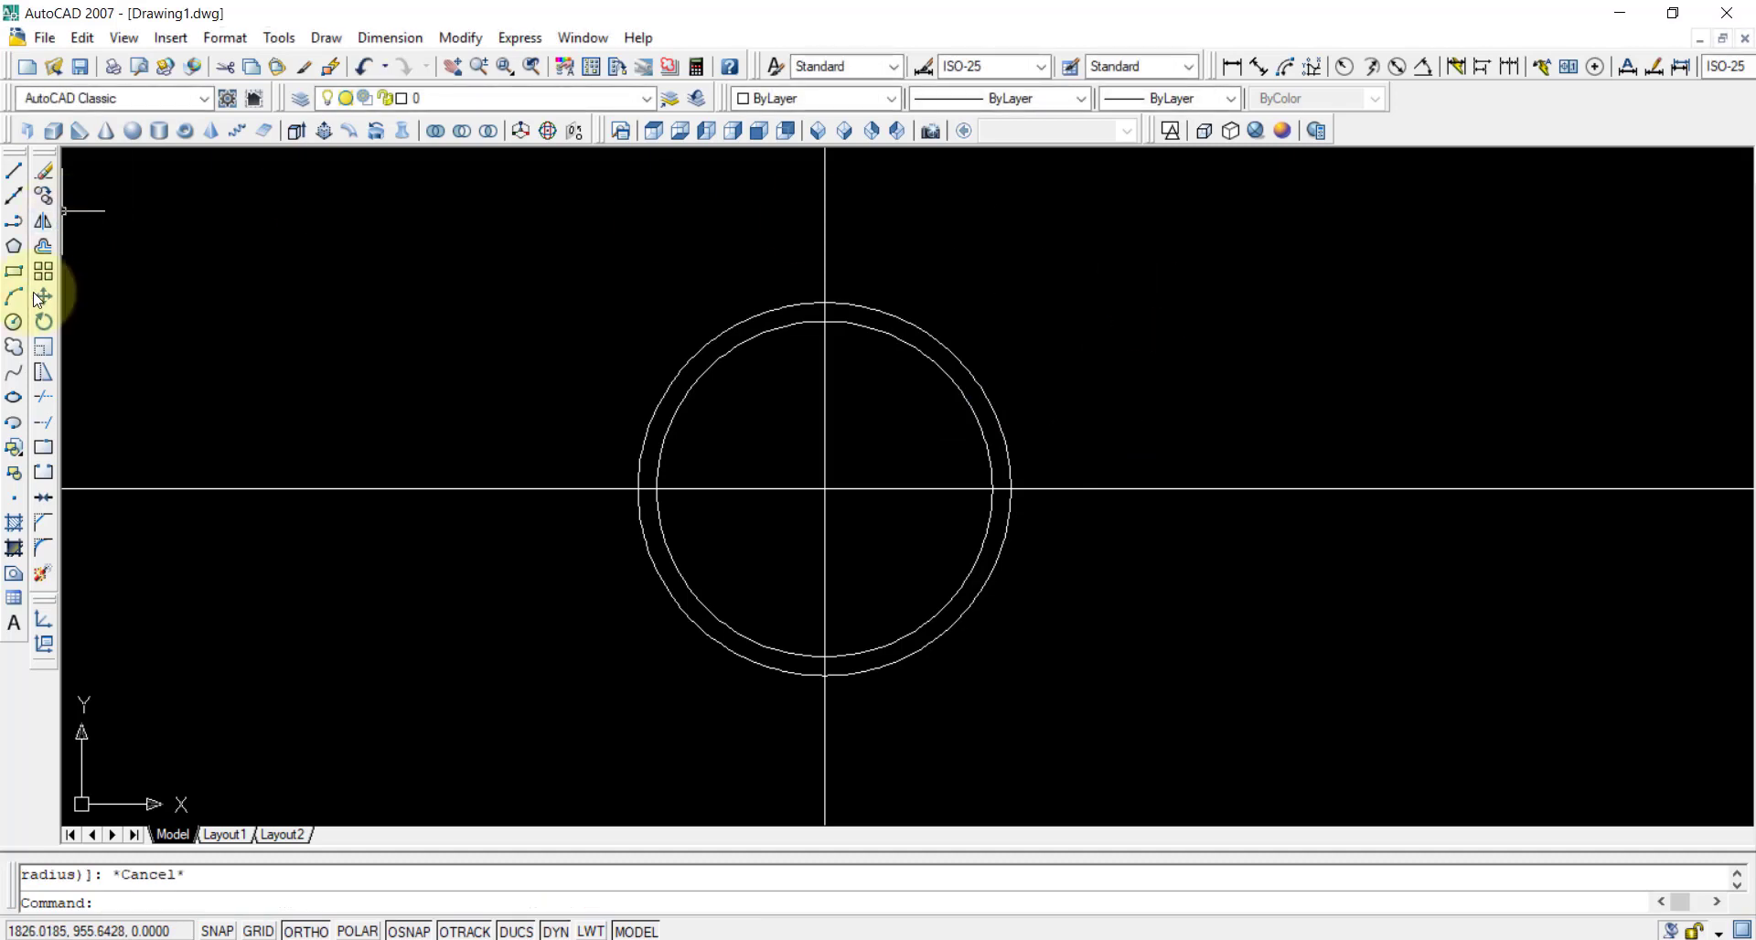
# - Draw a concentric circle with a diameter of 5.142 centred on the intersection of the construction lines
pyautogui.click(13, 322)
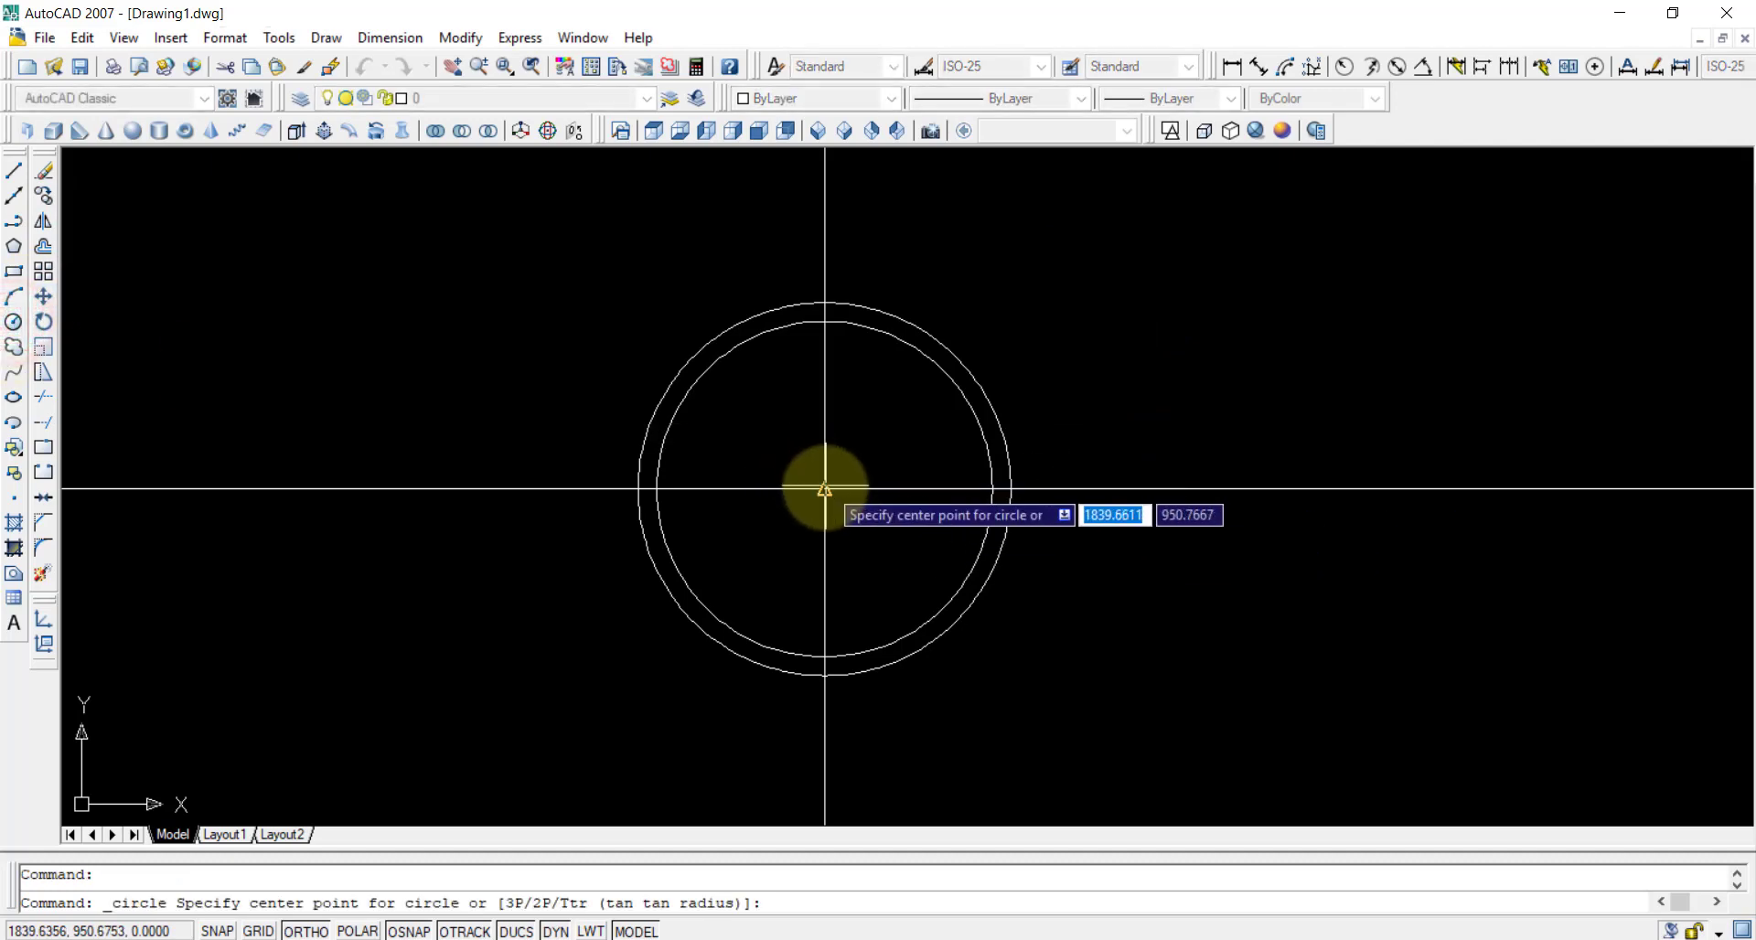
pyautogui.click(825, 489)
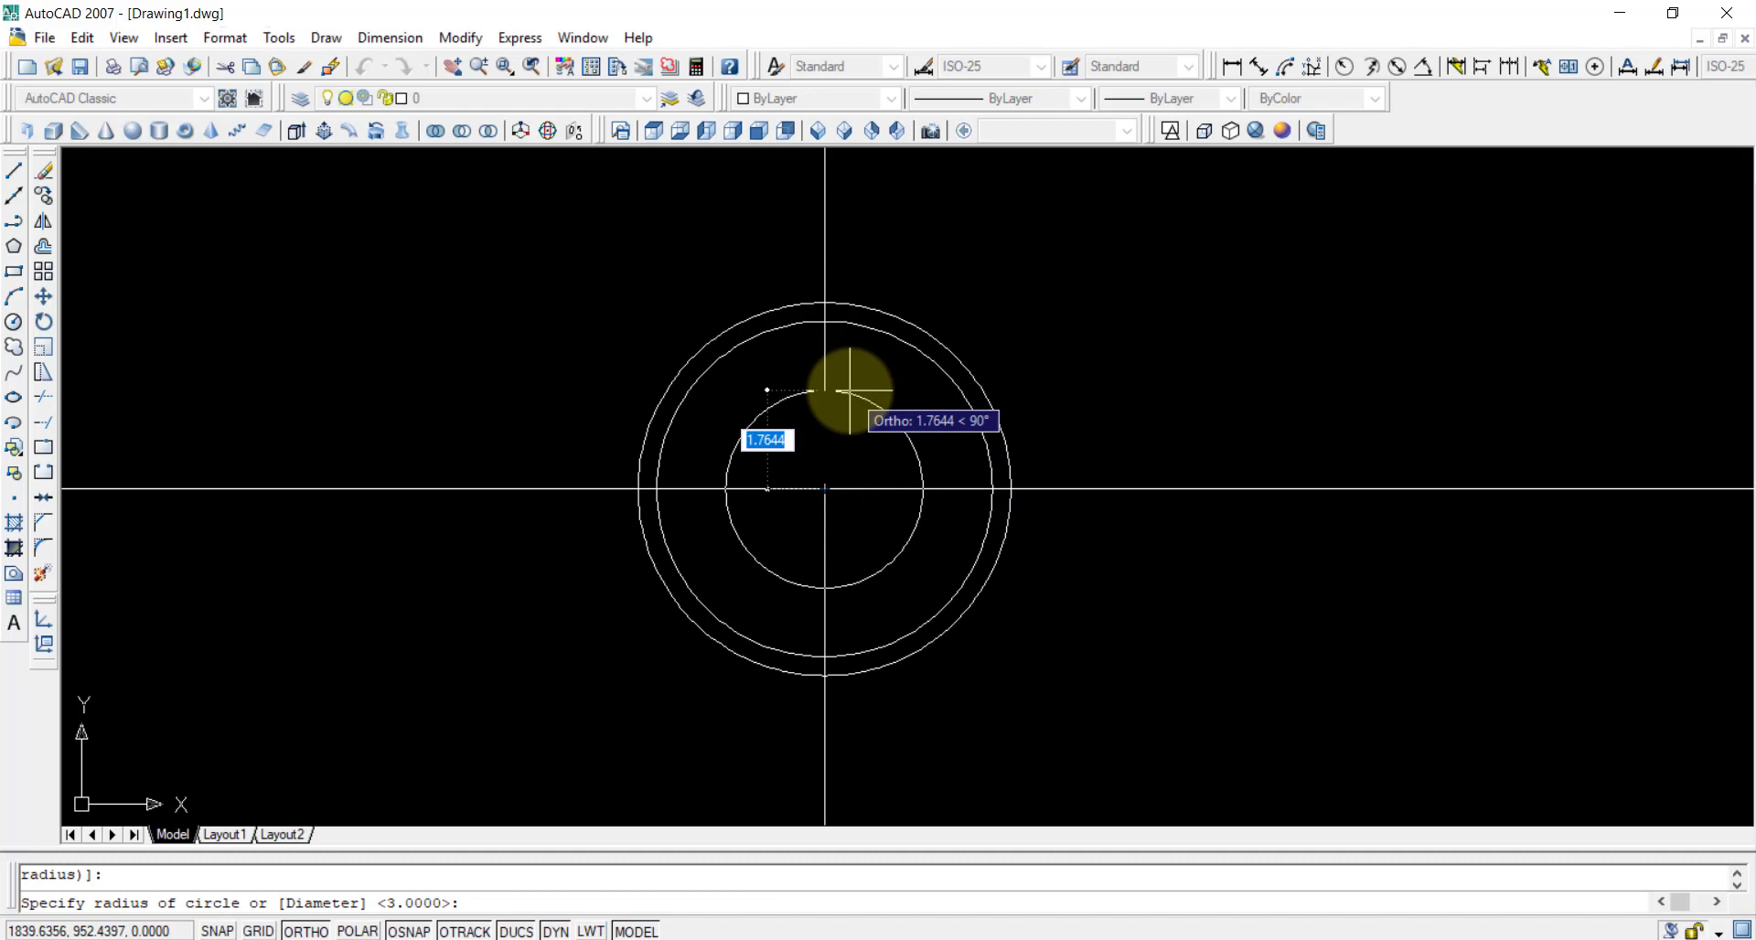
pyautogui.write('d')
pyautogui.press('Return')
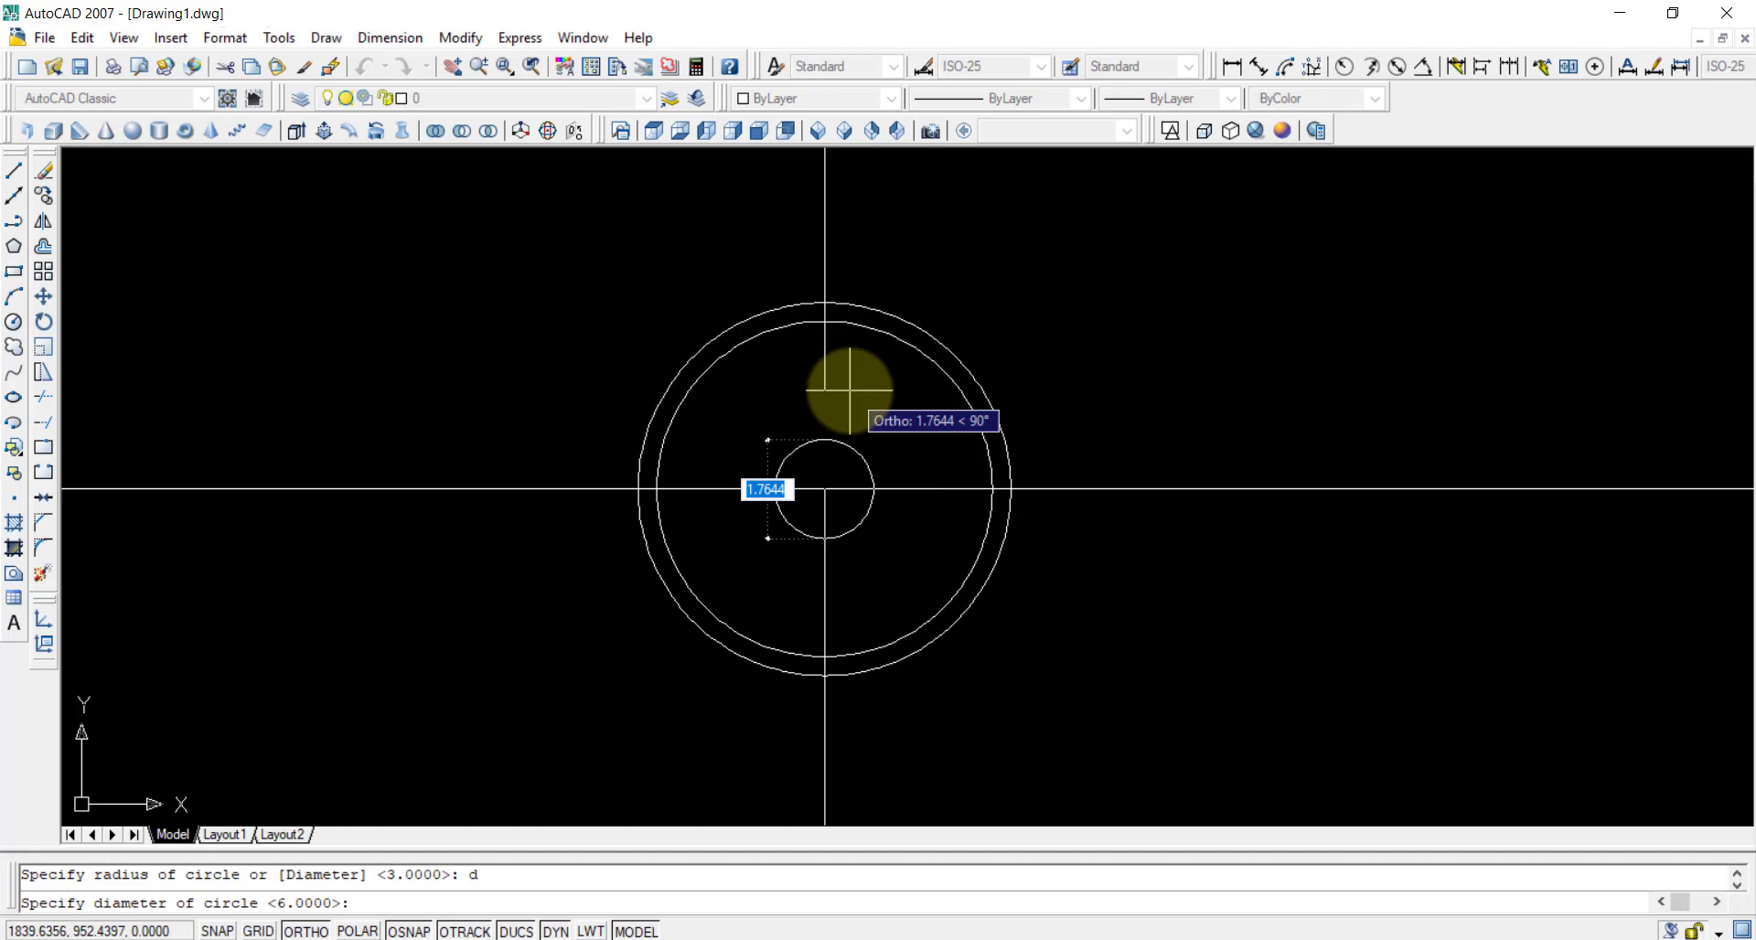
pyautogui.write('5')
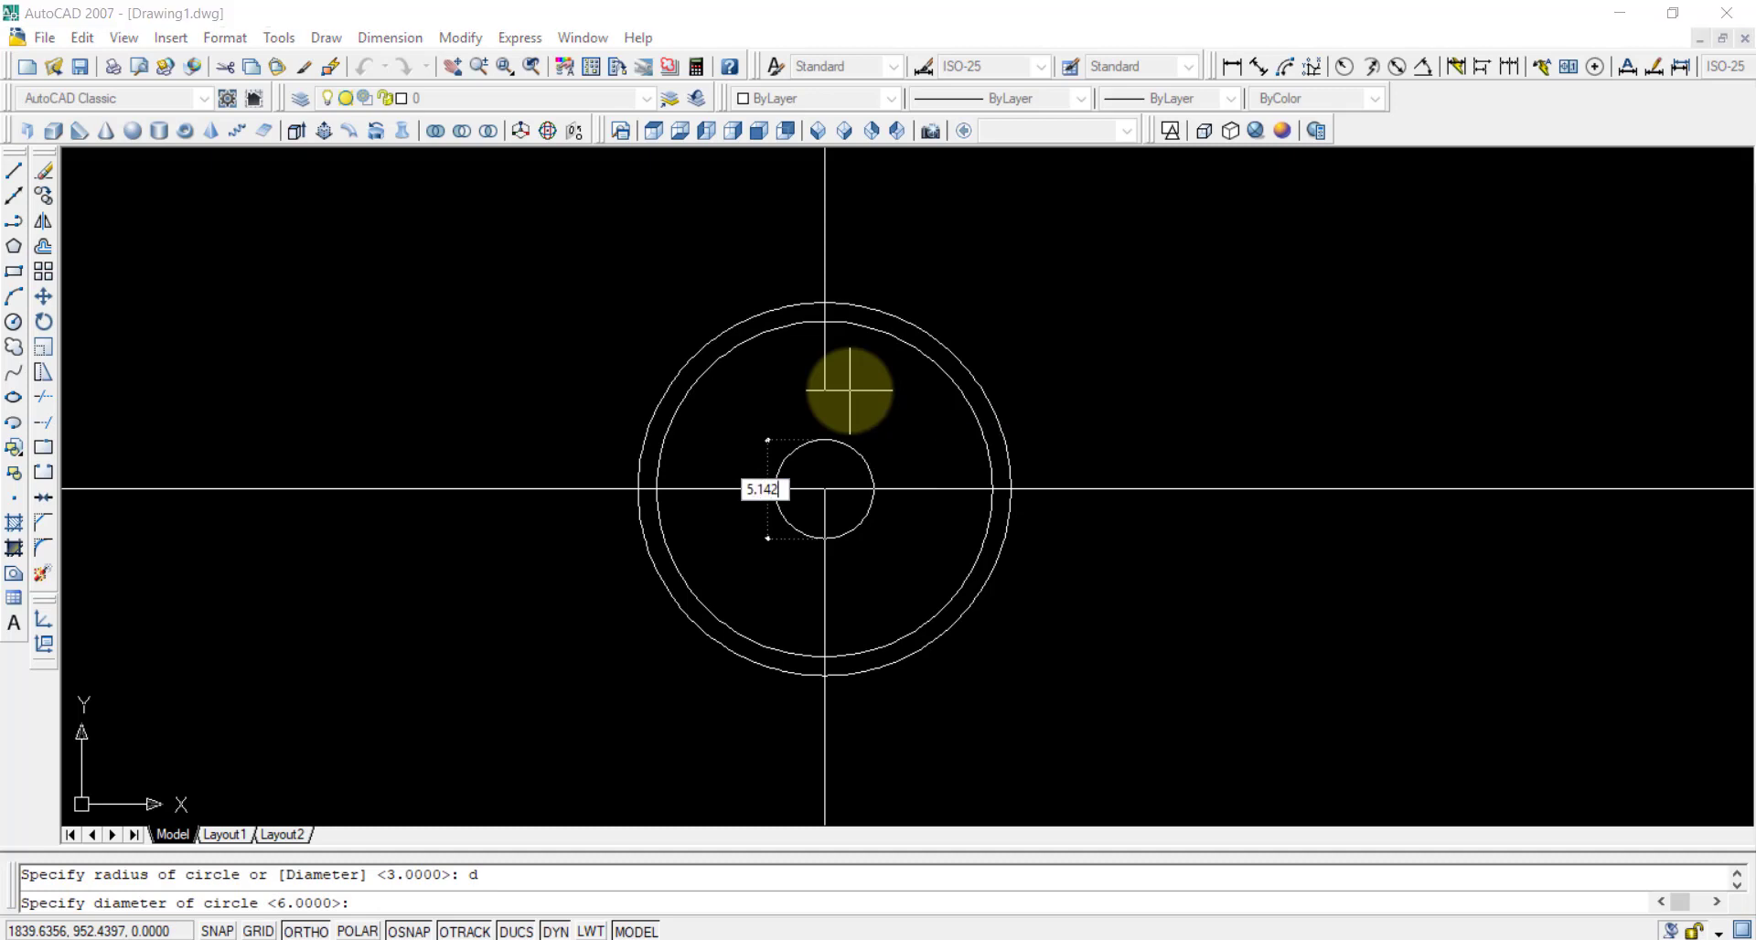
pyautogui.write('.142')
pyautogui.press('Return')
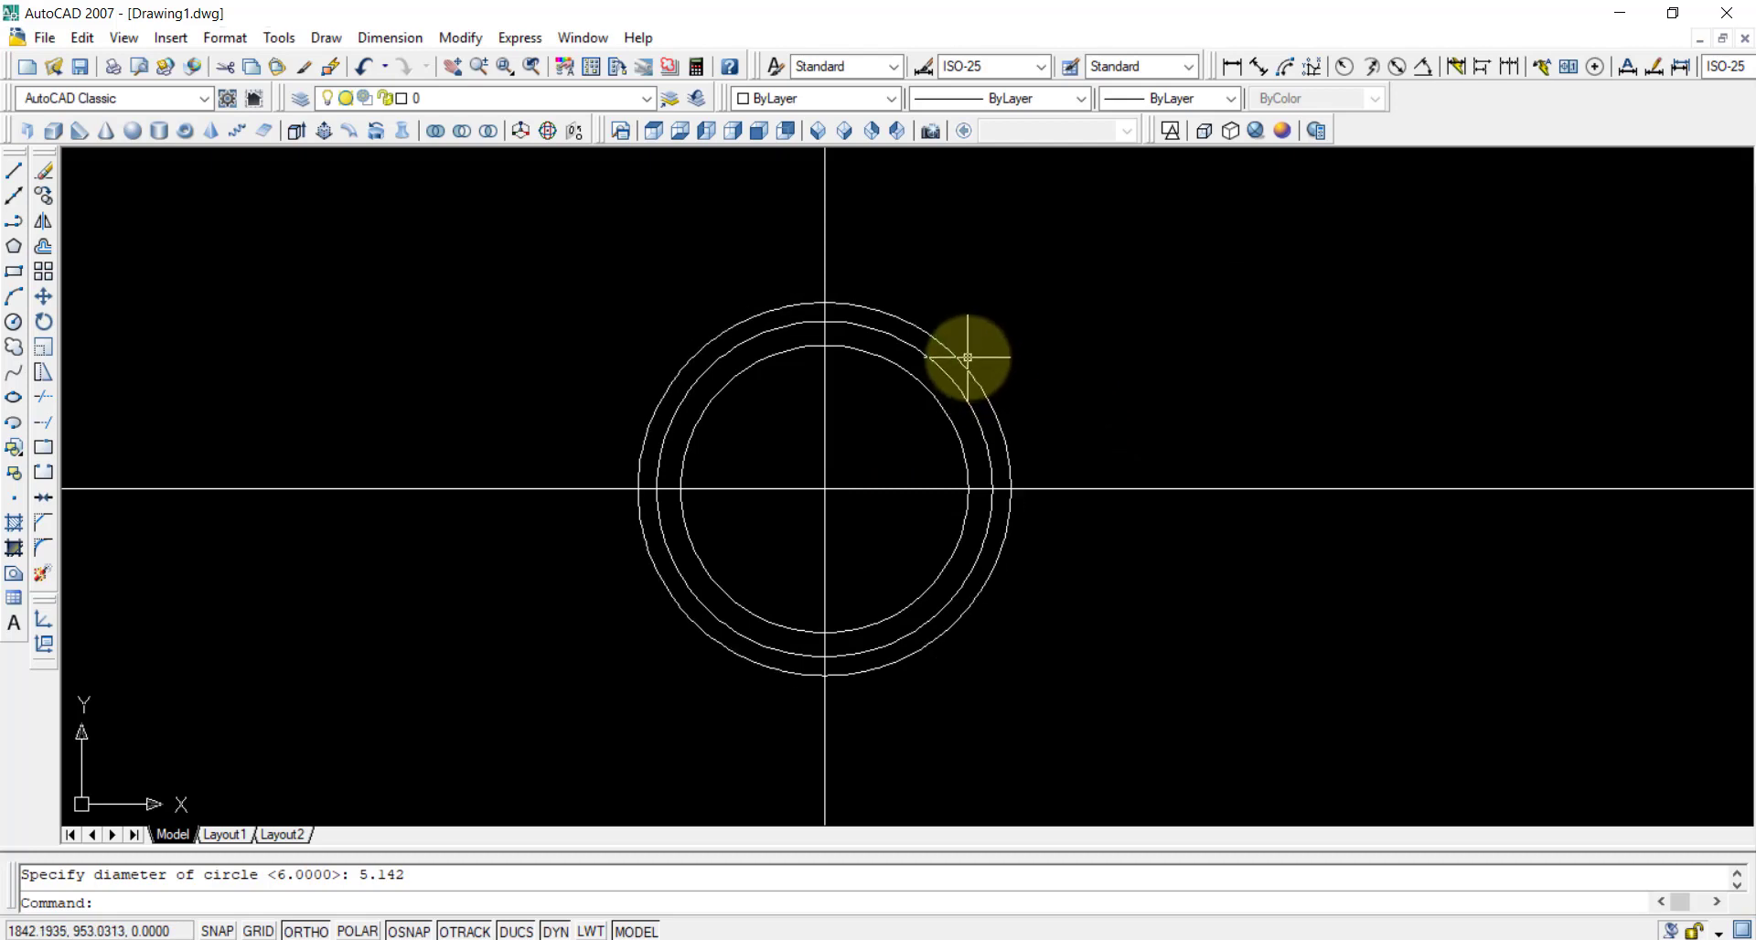
# - Offset the central horizontal construction line by 0.094 both above and below it
pyautogui.click(43, 246)
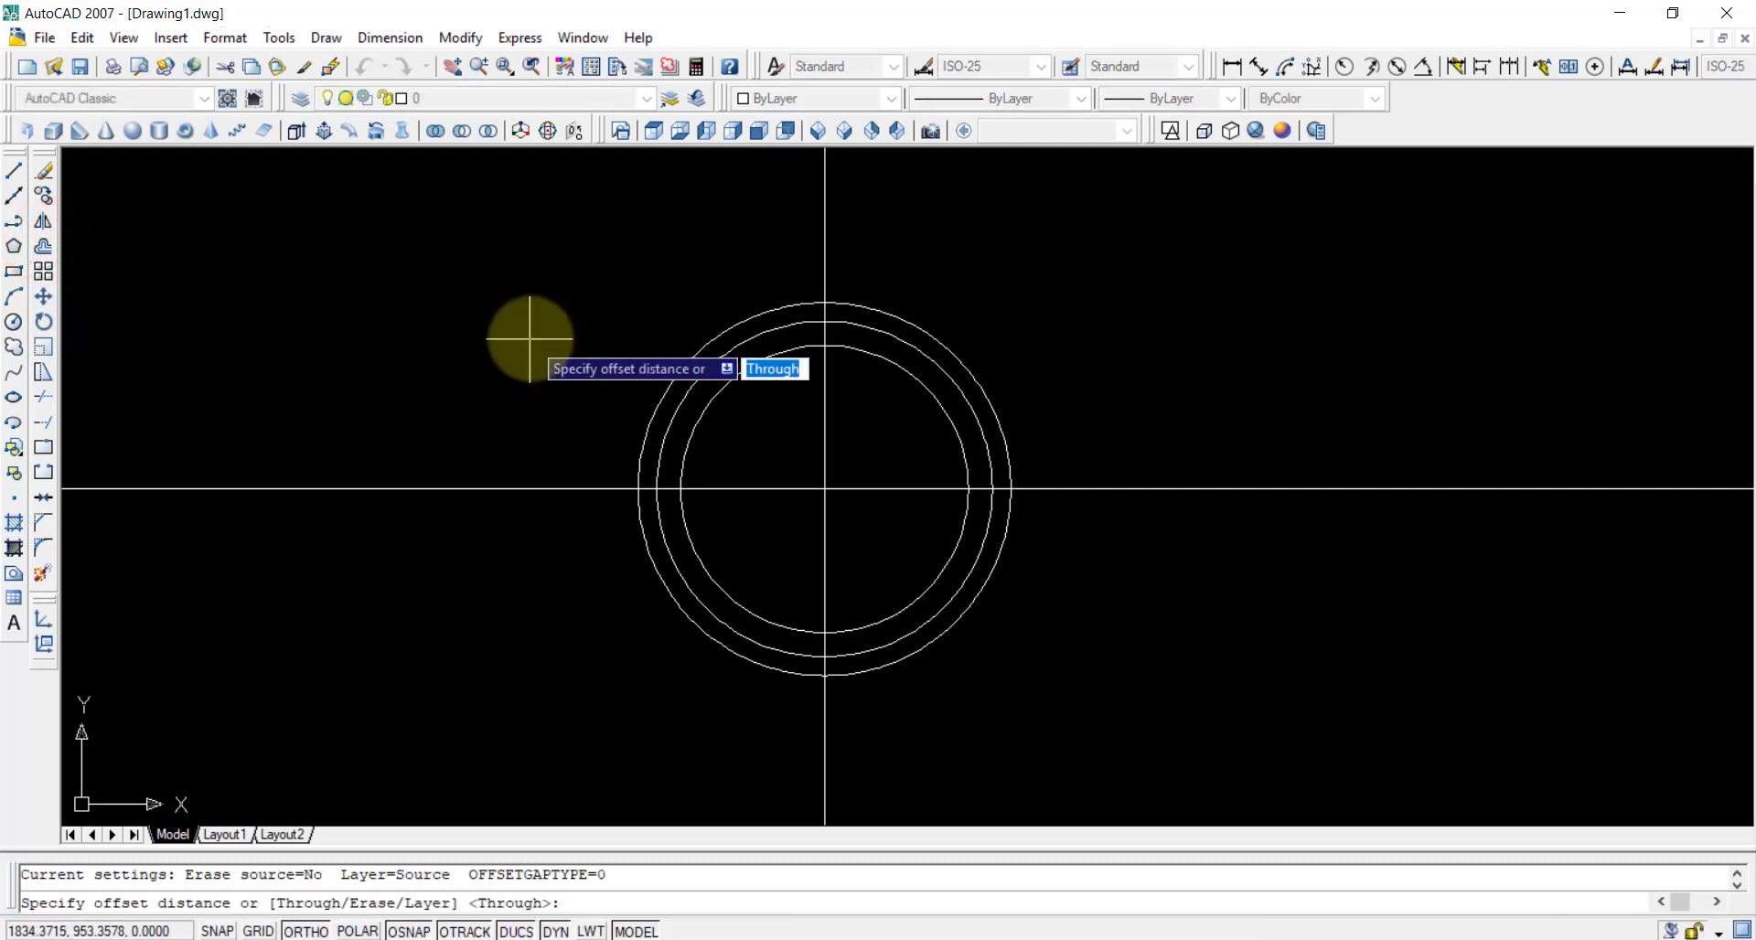
pyautogui.write('.094')
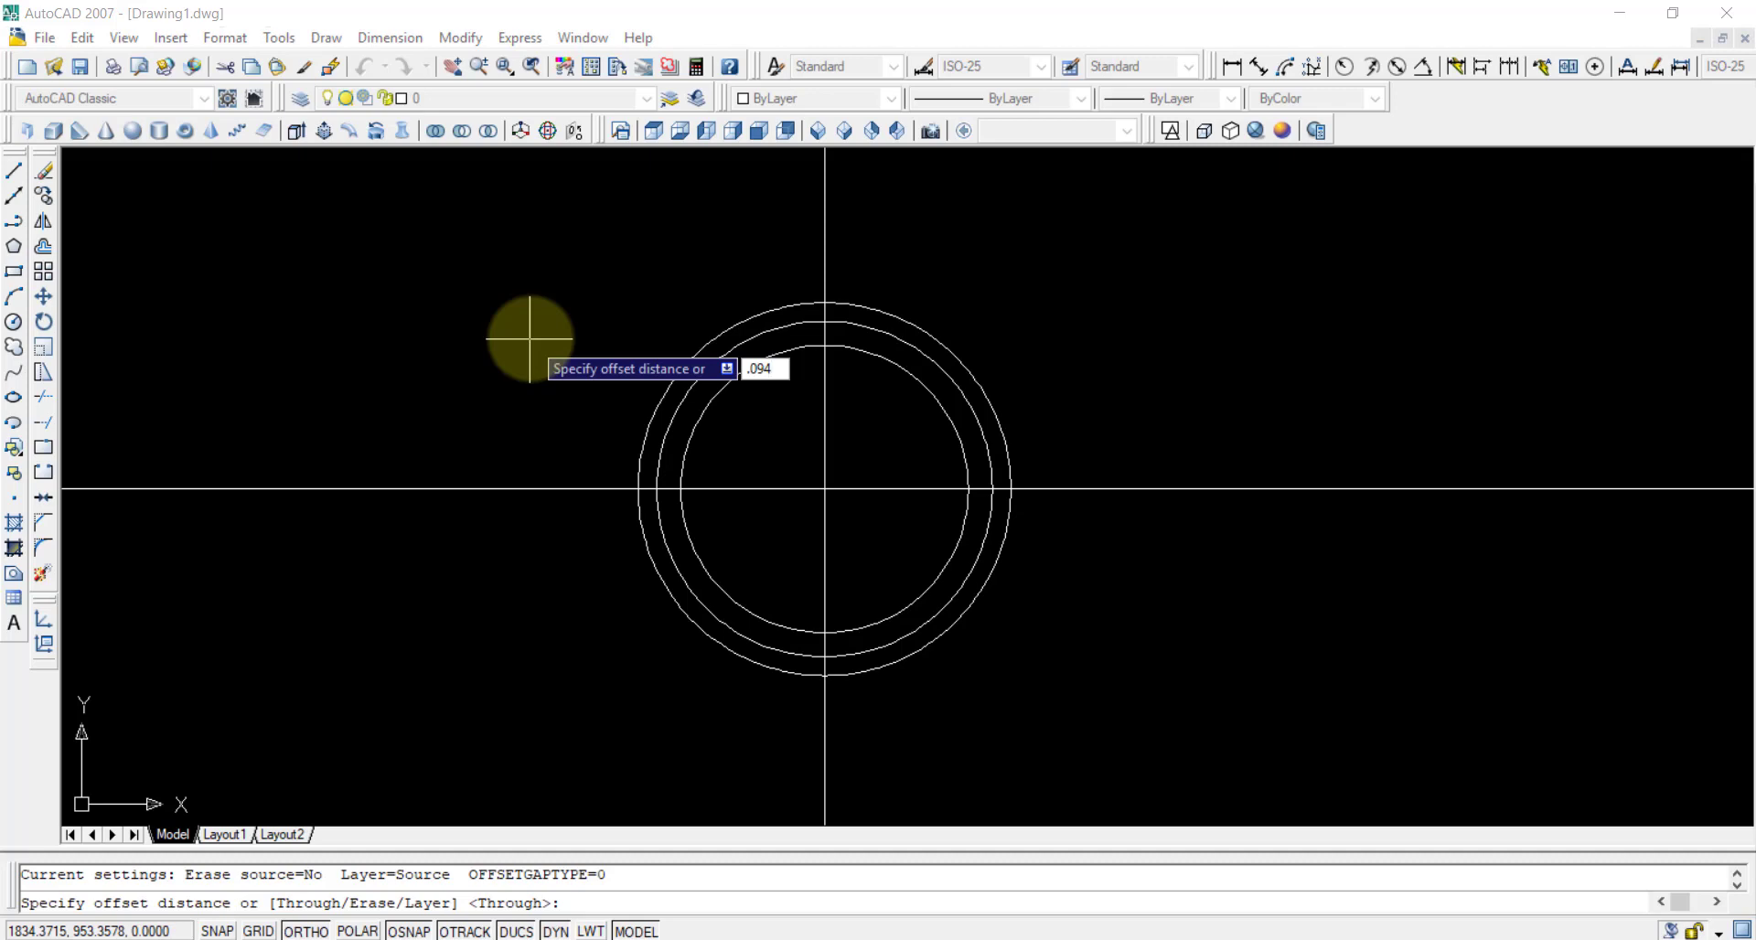
pyautogui.press('Return')
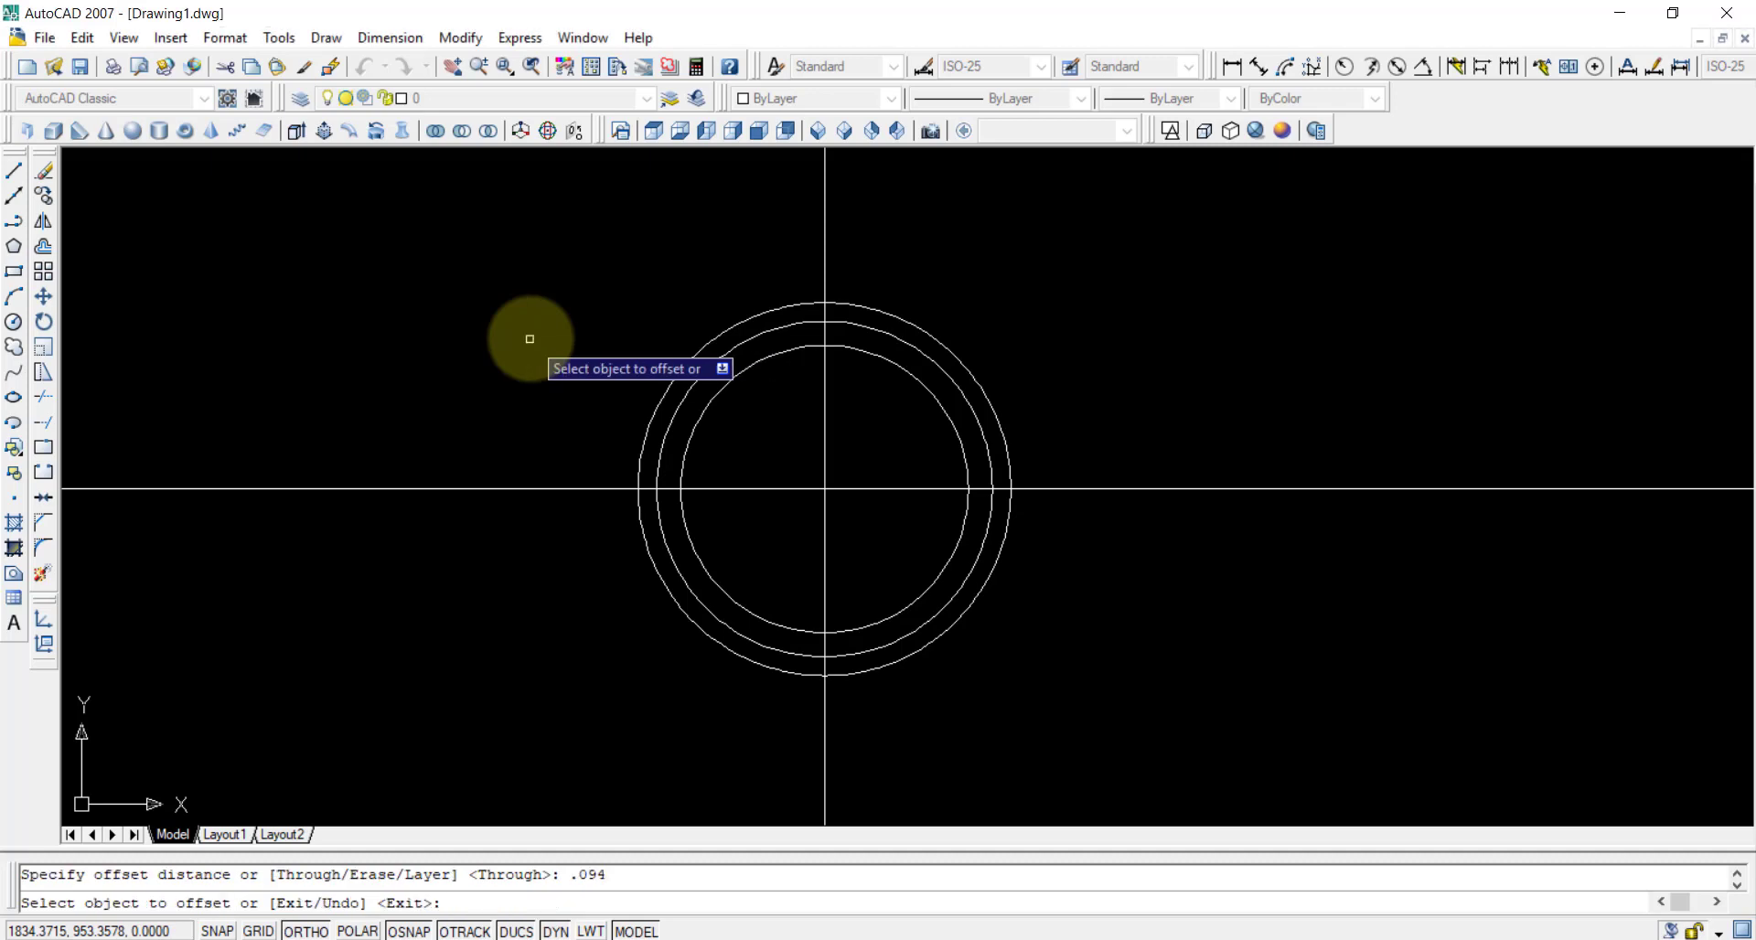
pyautogui.click(1133, 488)
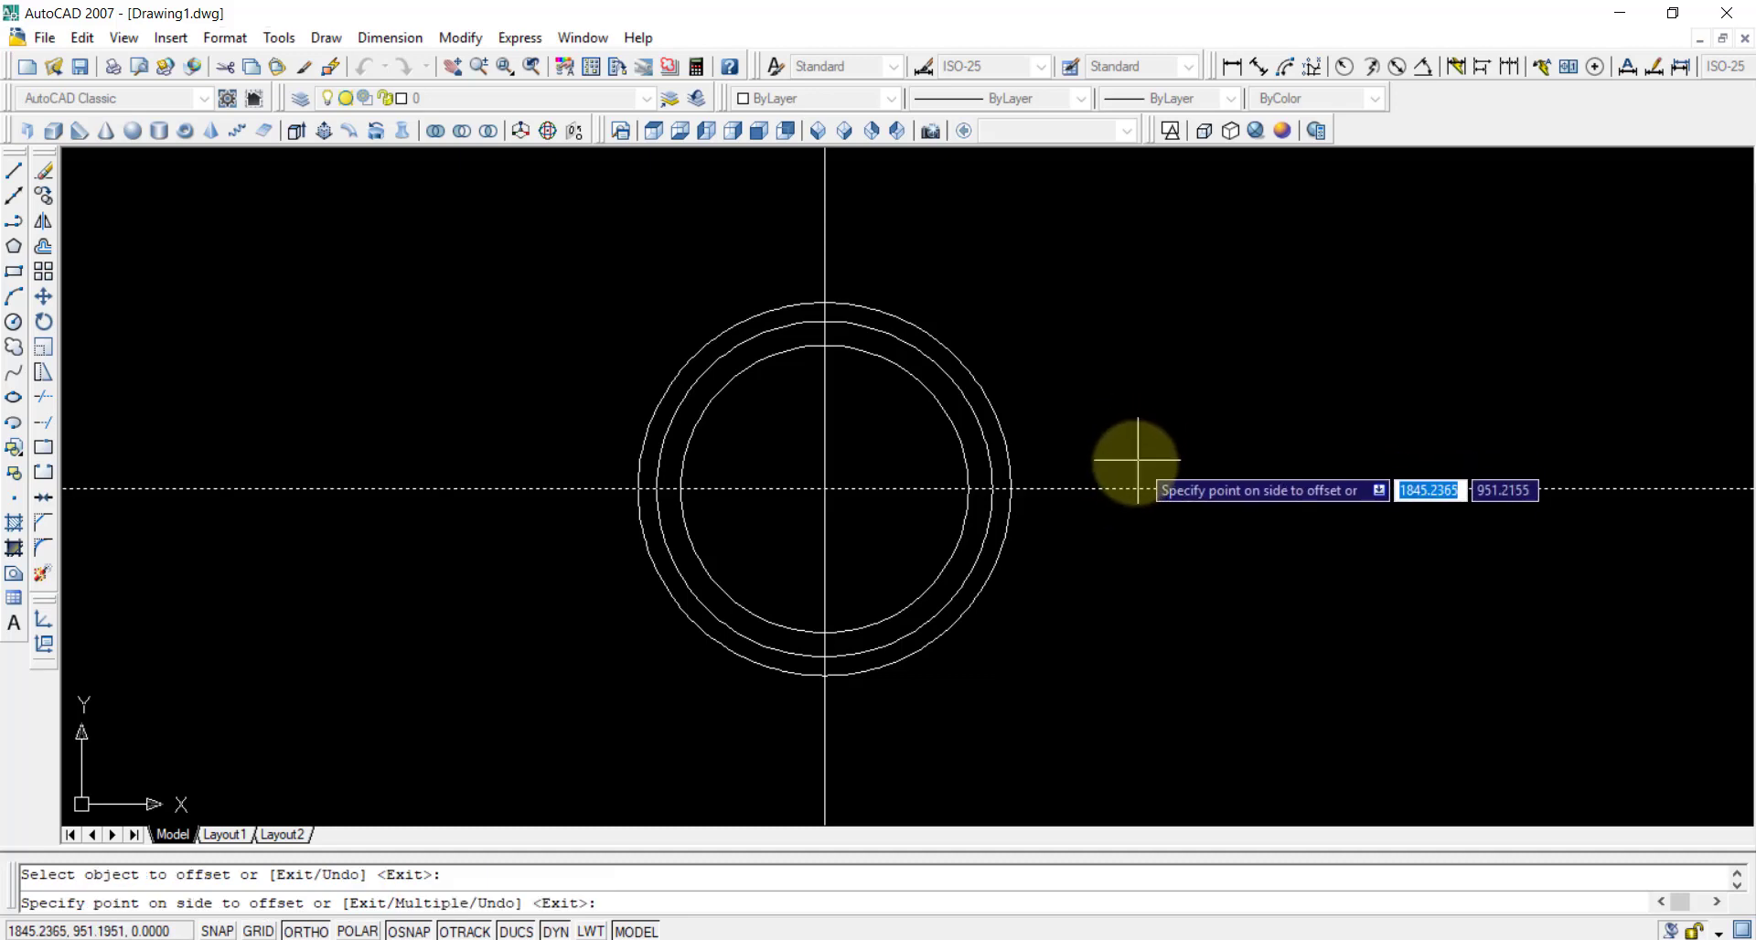
pyautogui.click(1127, 462)
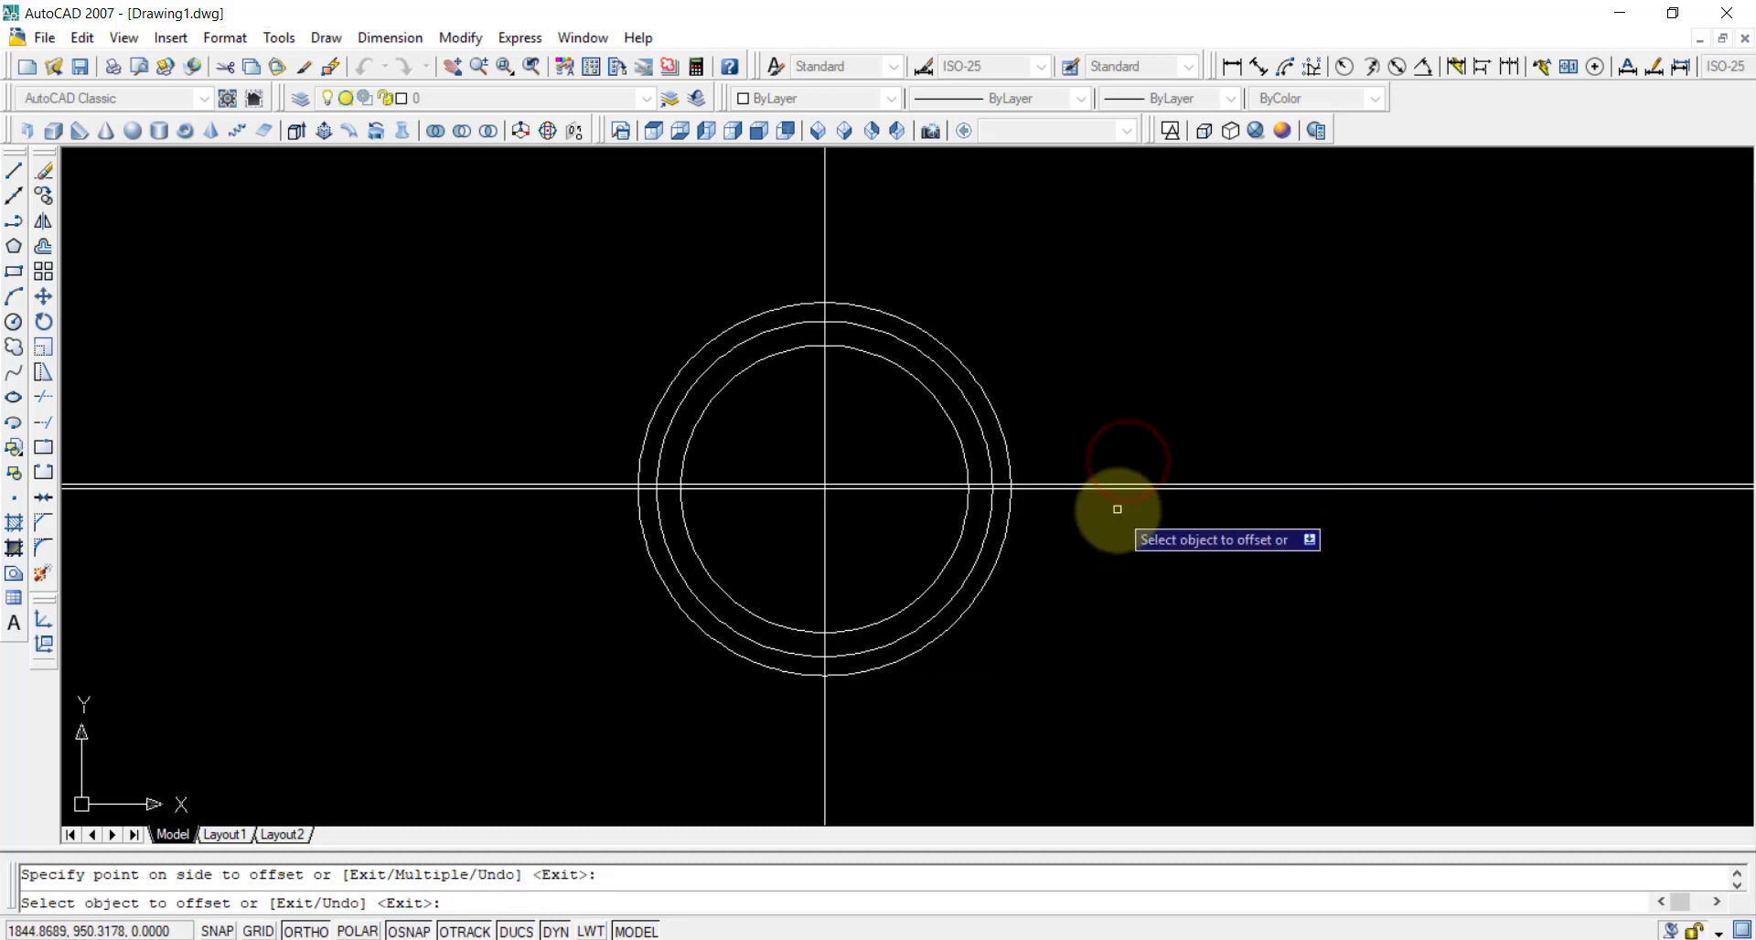
pyautogui.scroll(3, 1107, 477)
pyautogui.click(1096, 468)
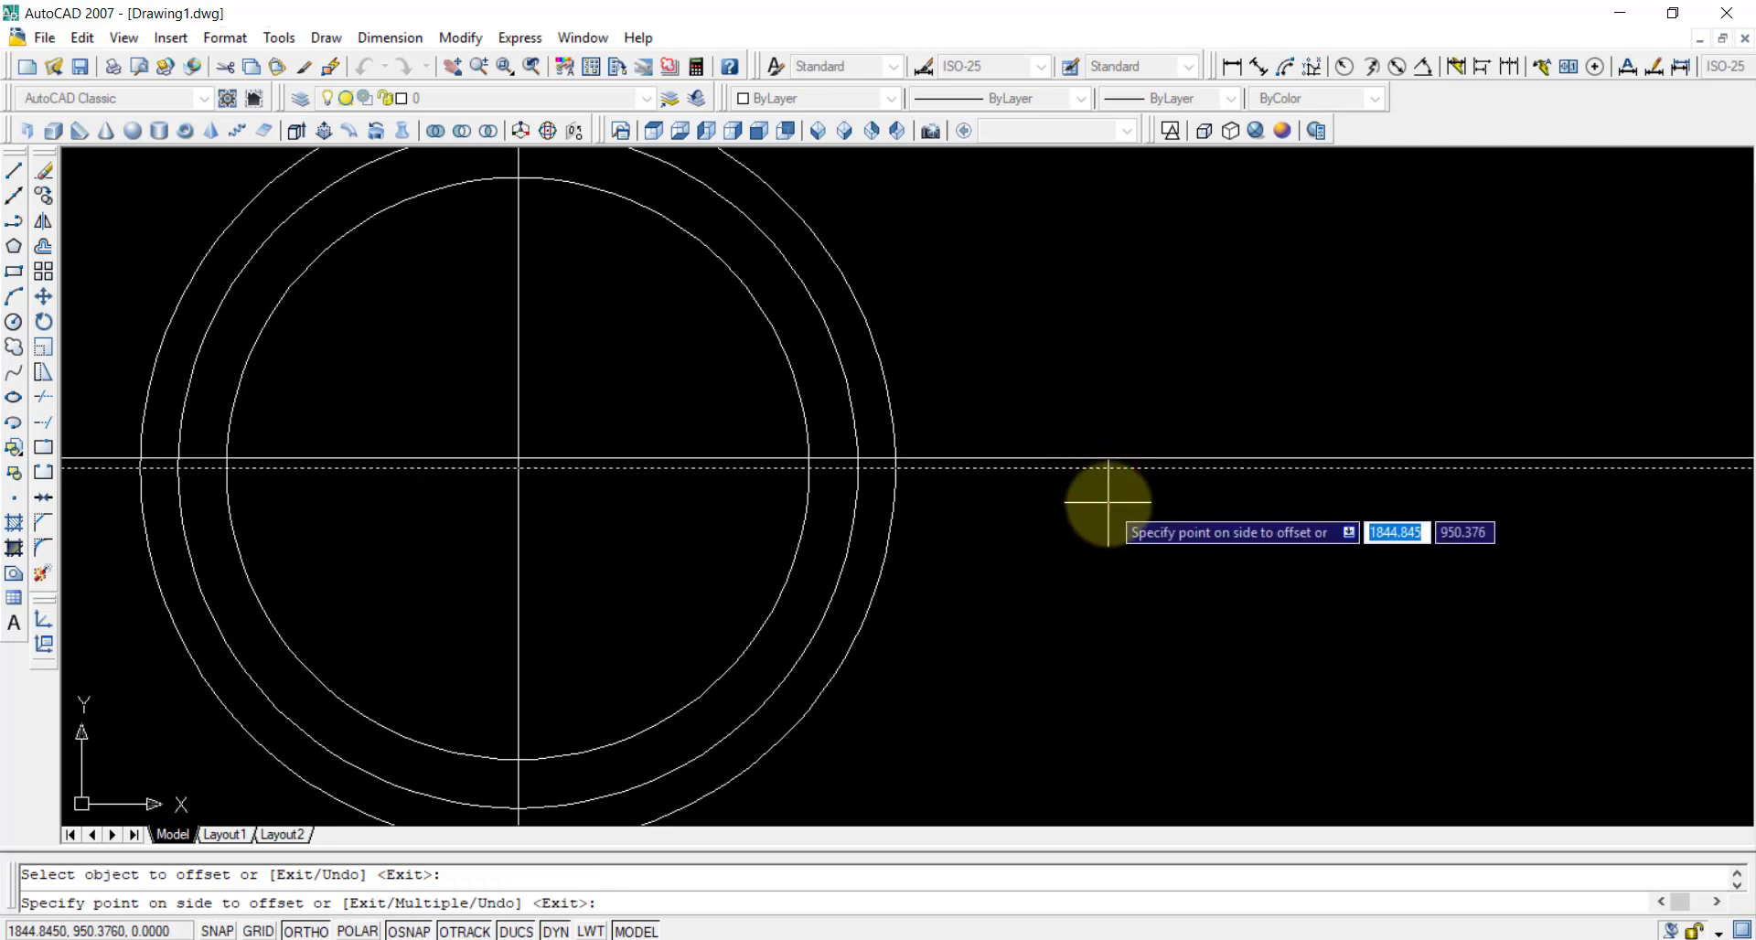
pyautogui.click(1108, 503)
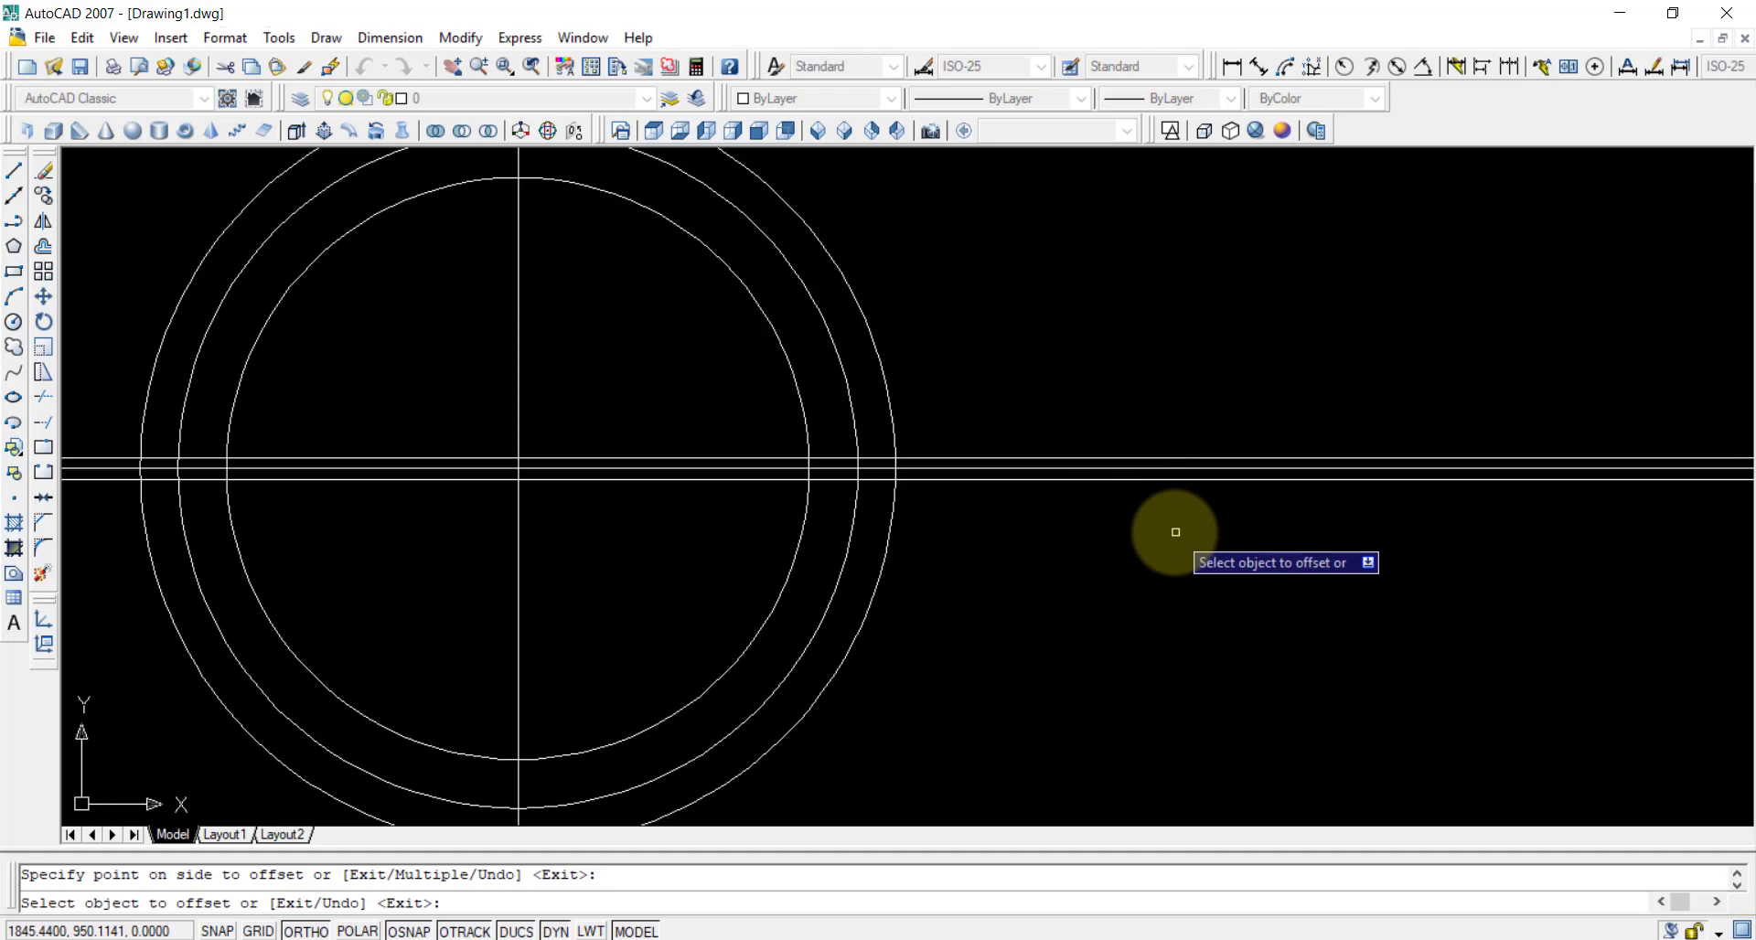
pyautogui.press('Escape')
# - Offset the central horizontal construction line by 0.26 both above and below it
pyautogui.rightClick(1100, 353)
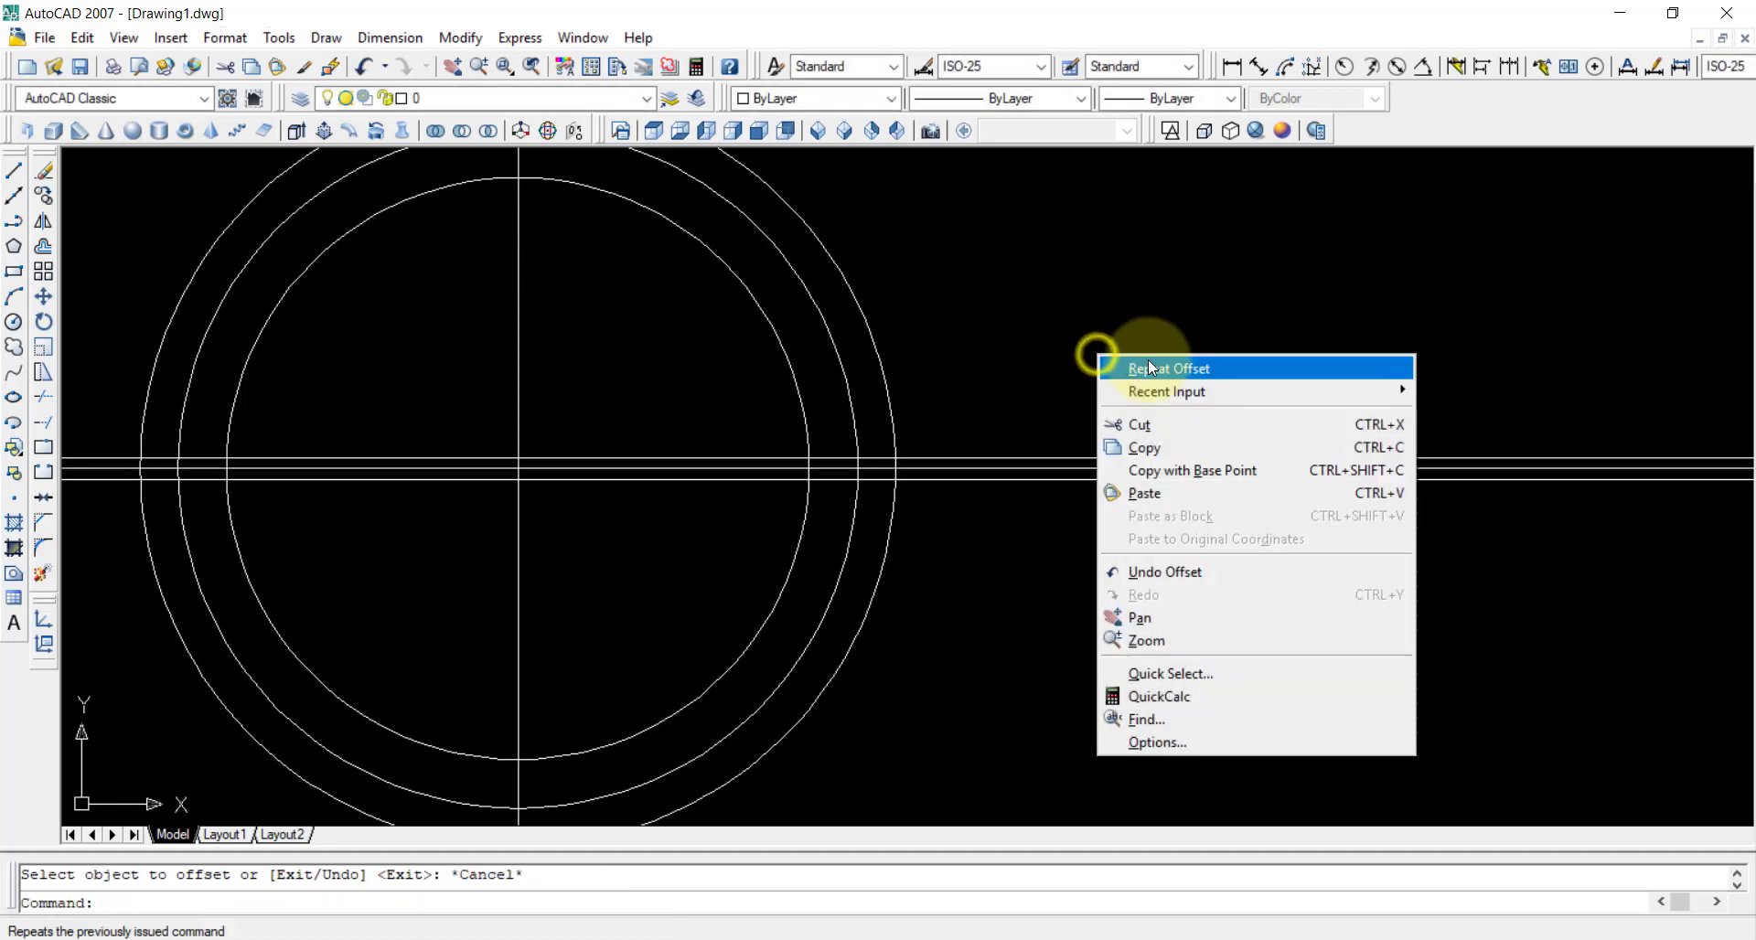
pyautogui.click(1150, 369)
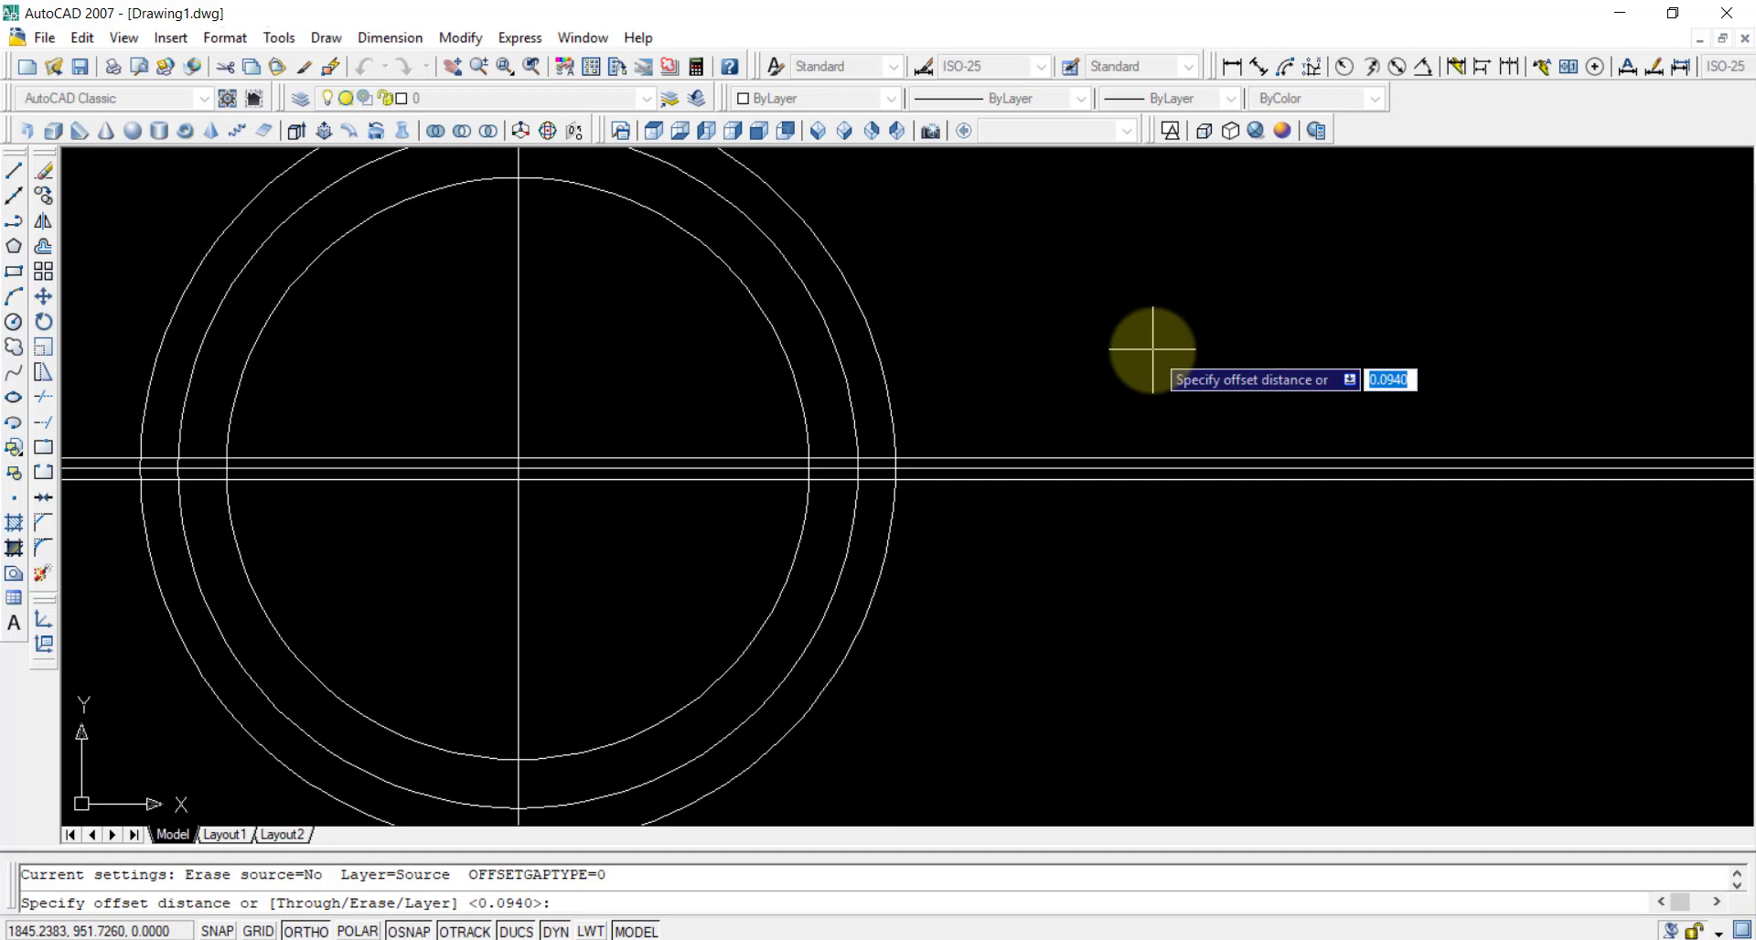
pyautogui.write('.26')
pyautogui.press('Return')
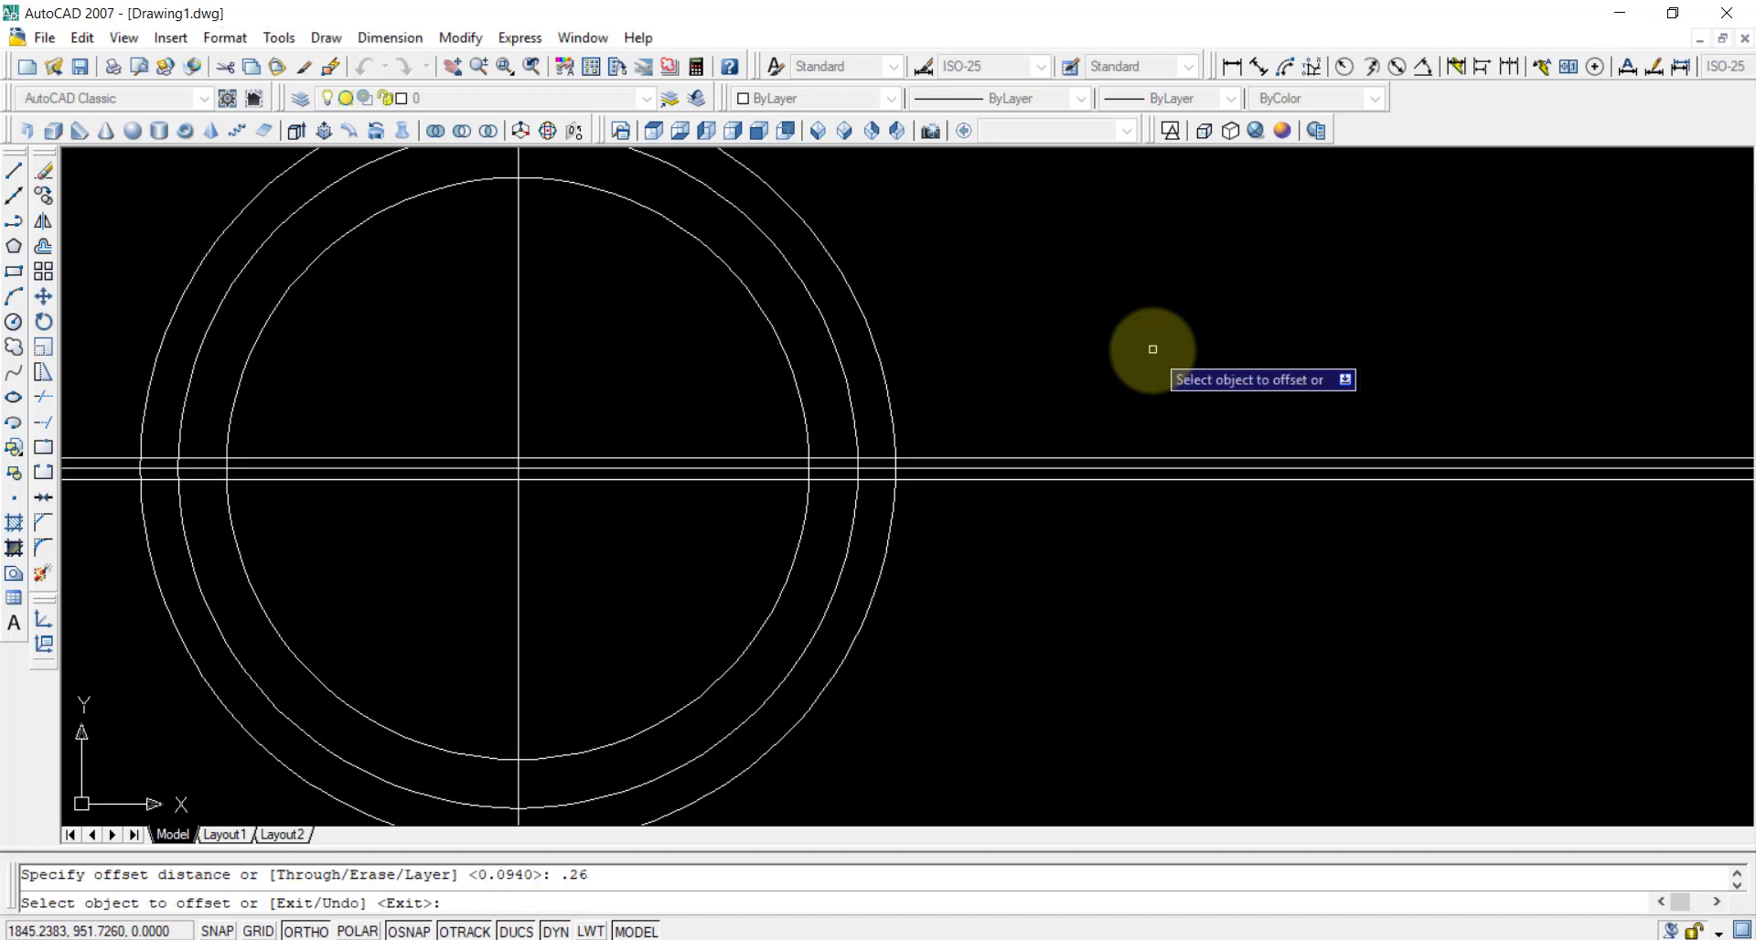
pyautogui.scroll(1, 1199, 361)
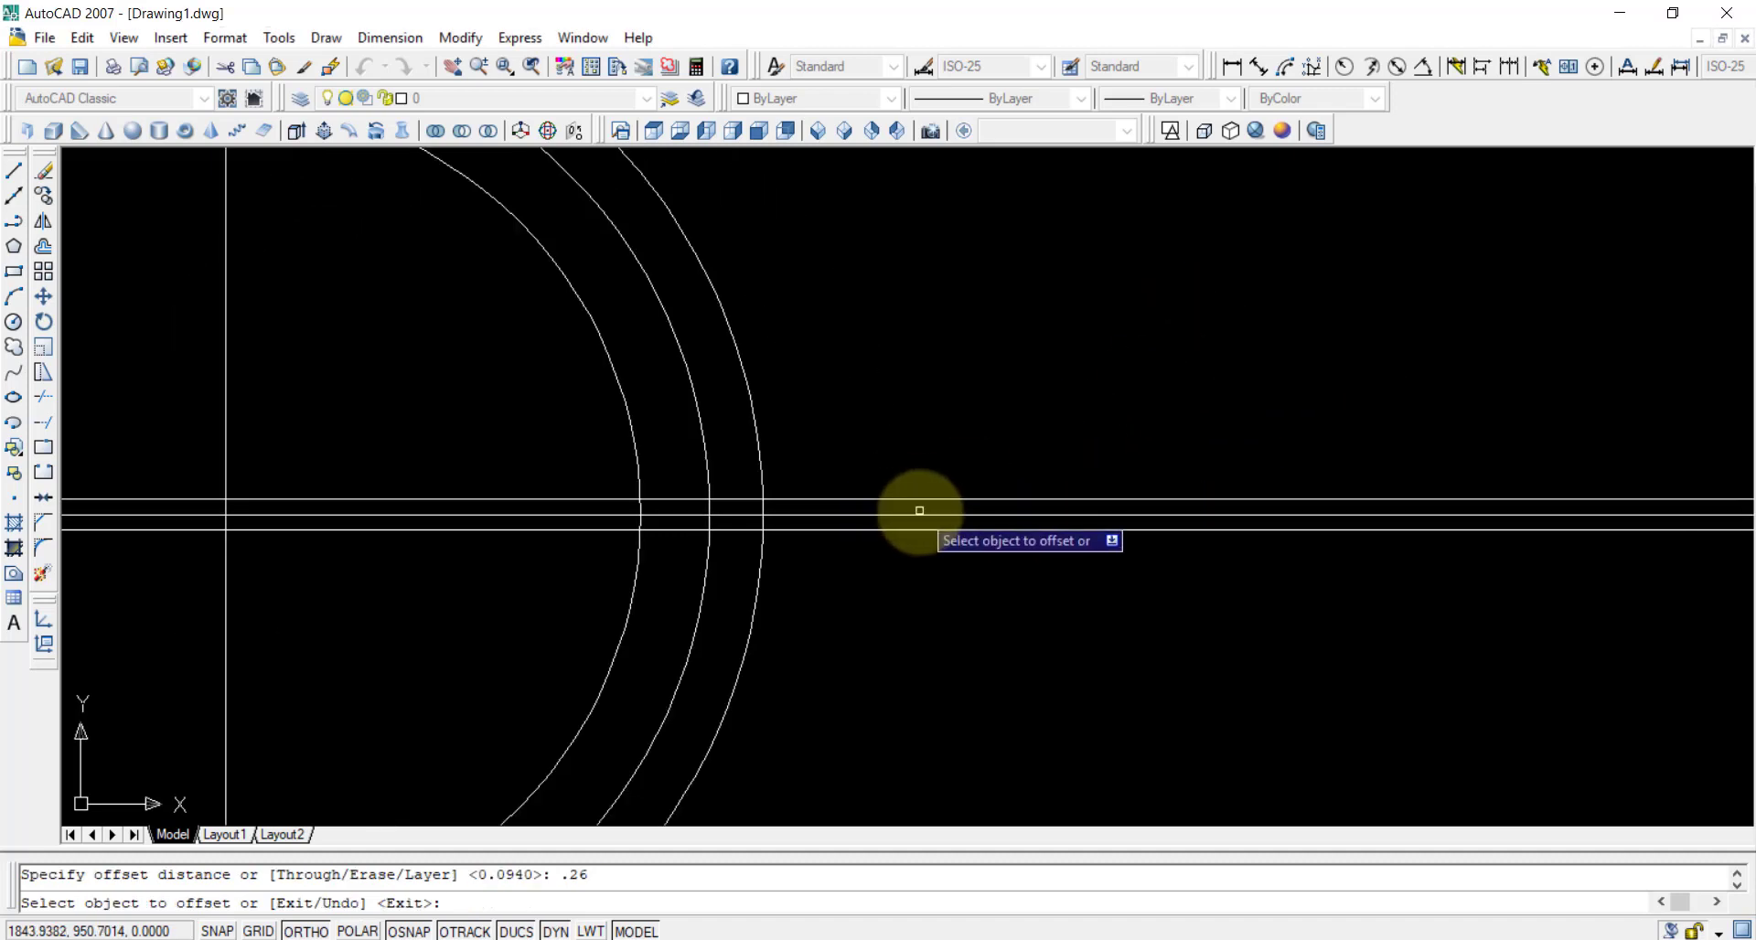
pyautogui.click(927, 514)
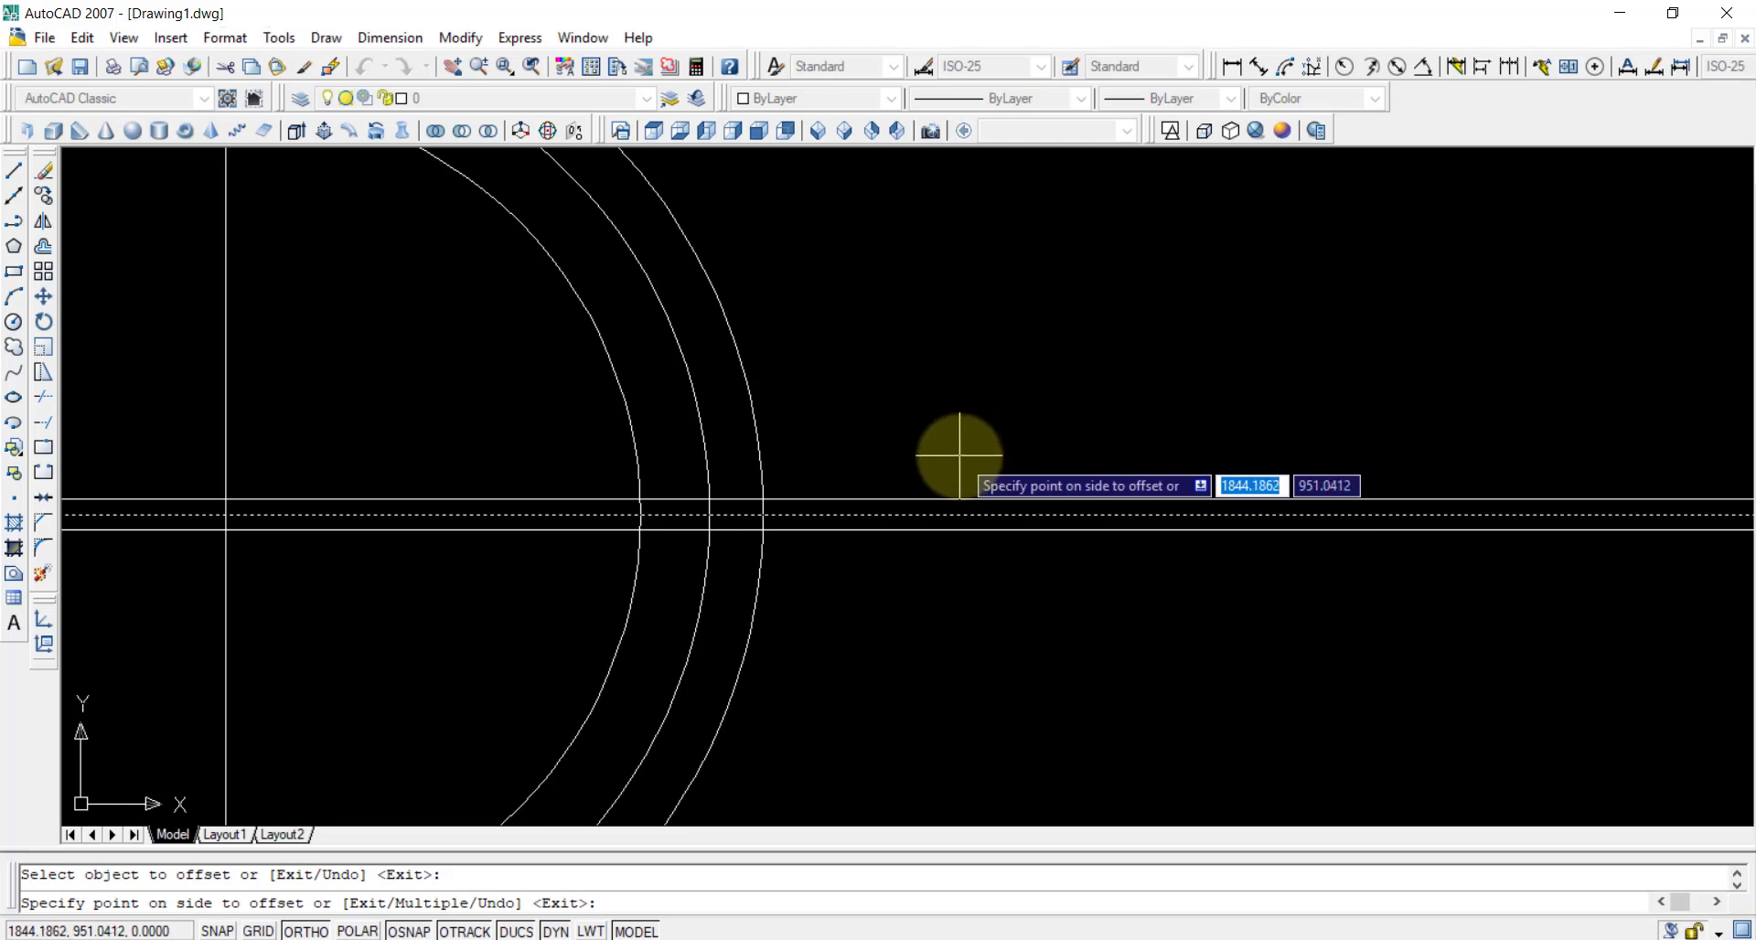
pyautogui.click(959, 437)
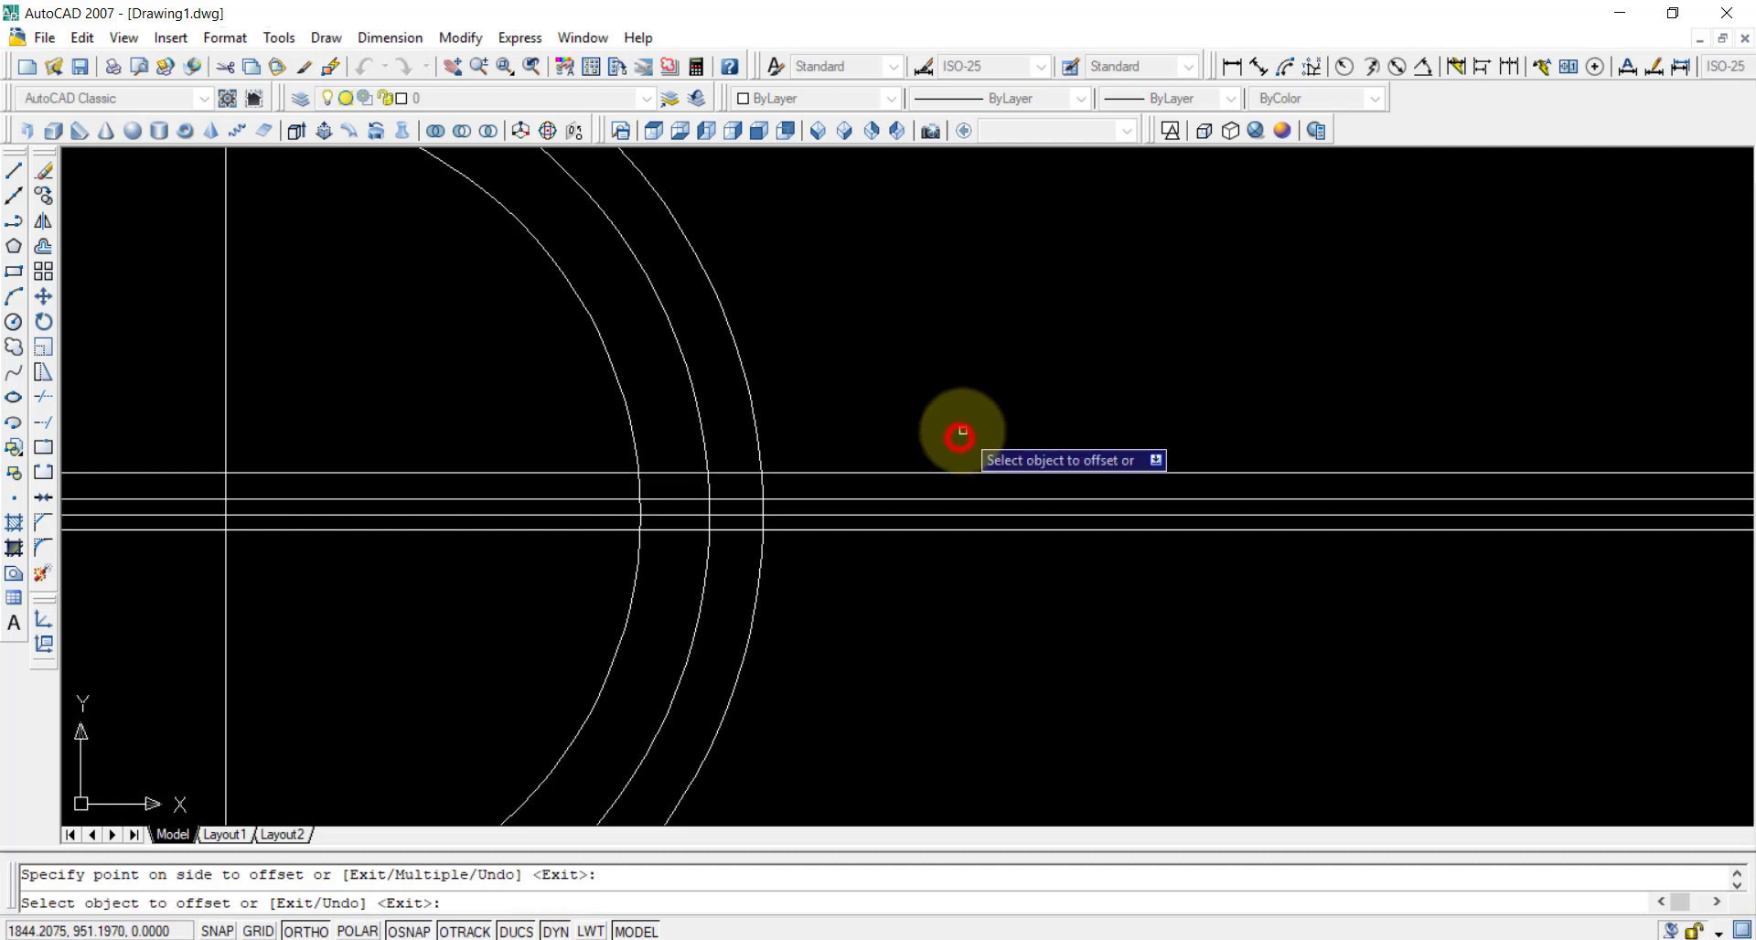
pyautogui.click(960, 514)
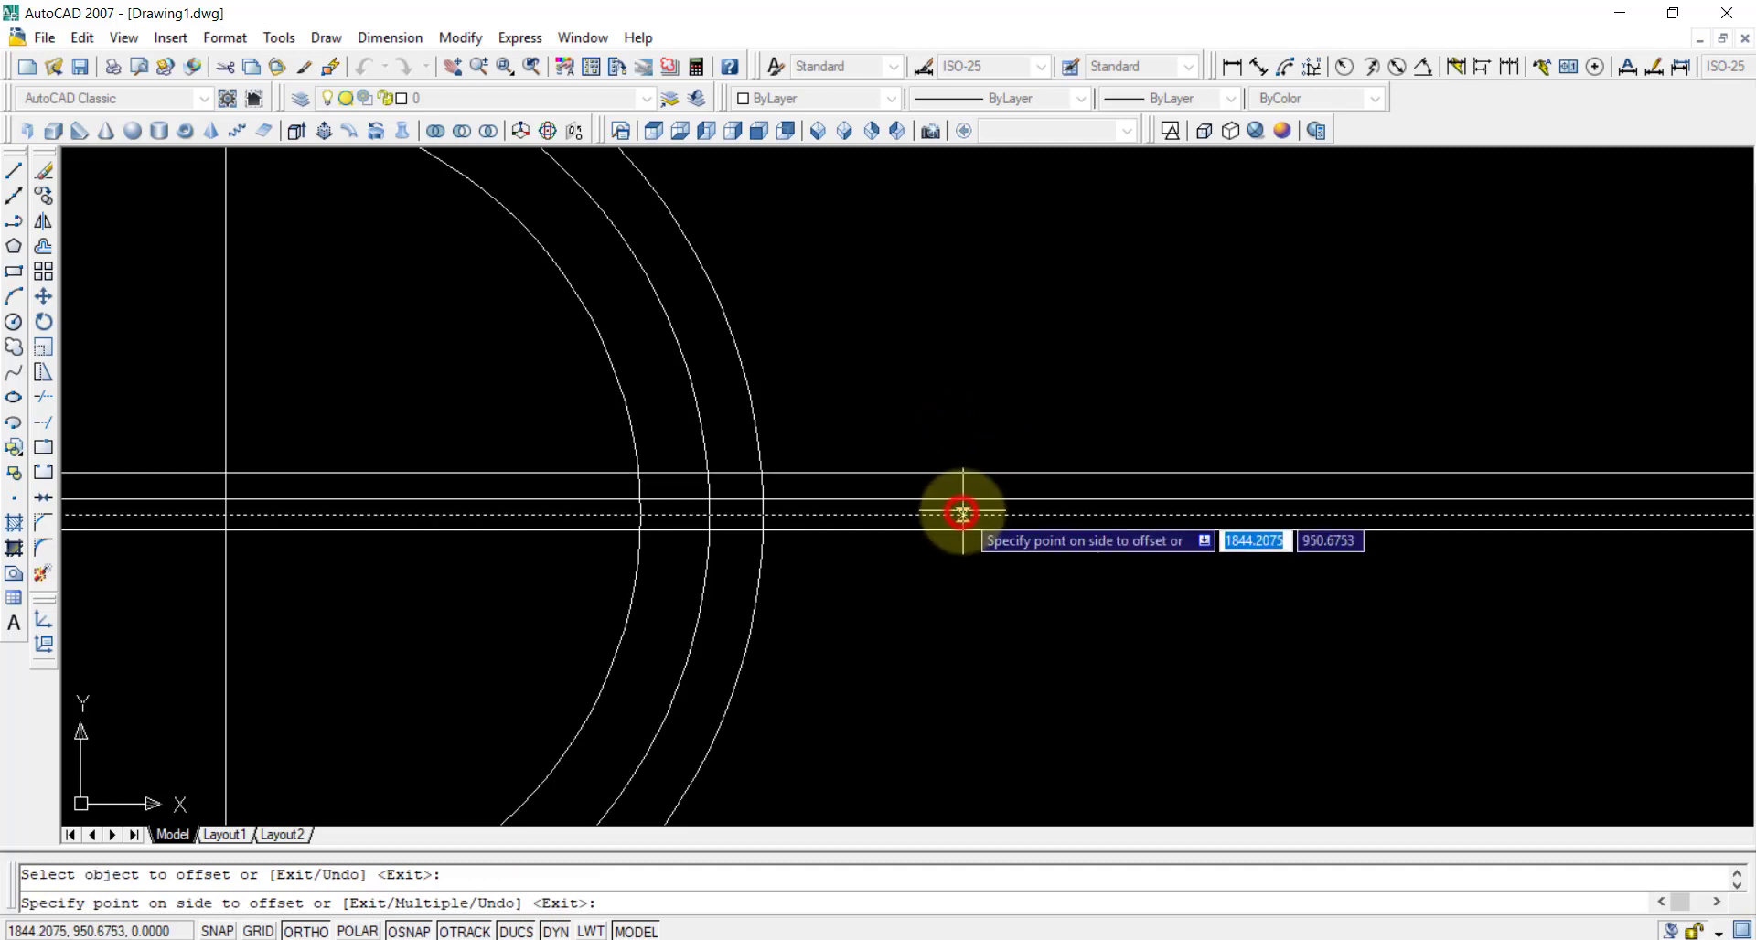
pyautogui.click(973, 596)
pyautogui.scroll(-4, 1195, 421)
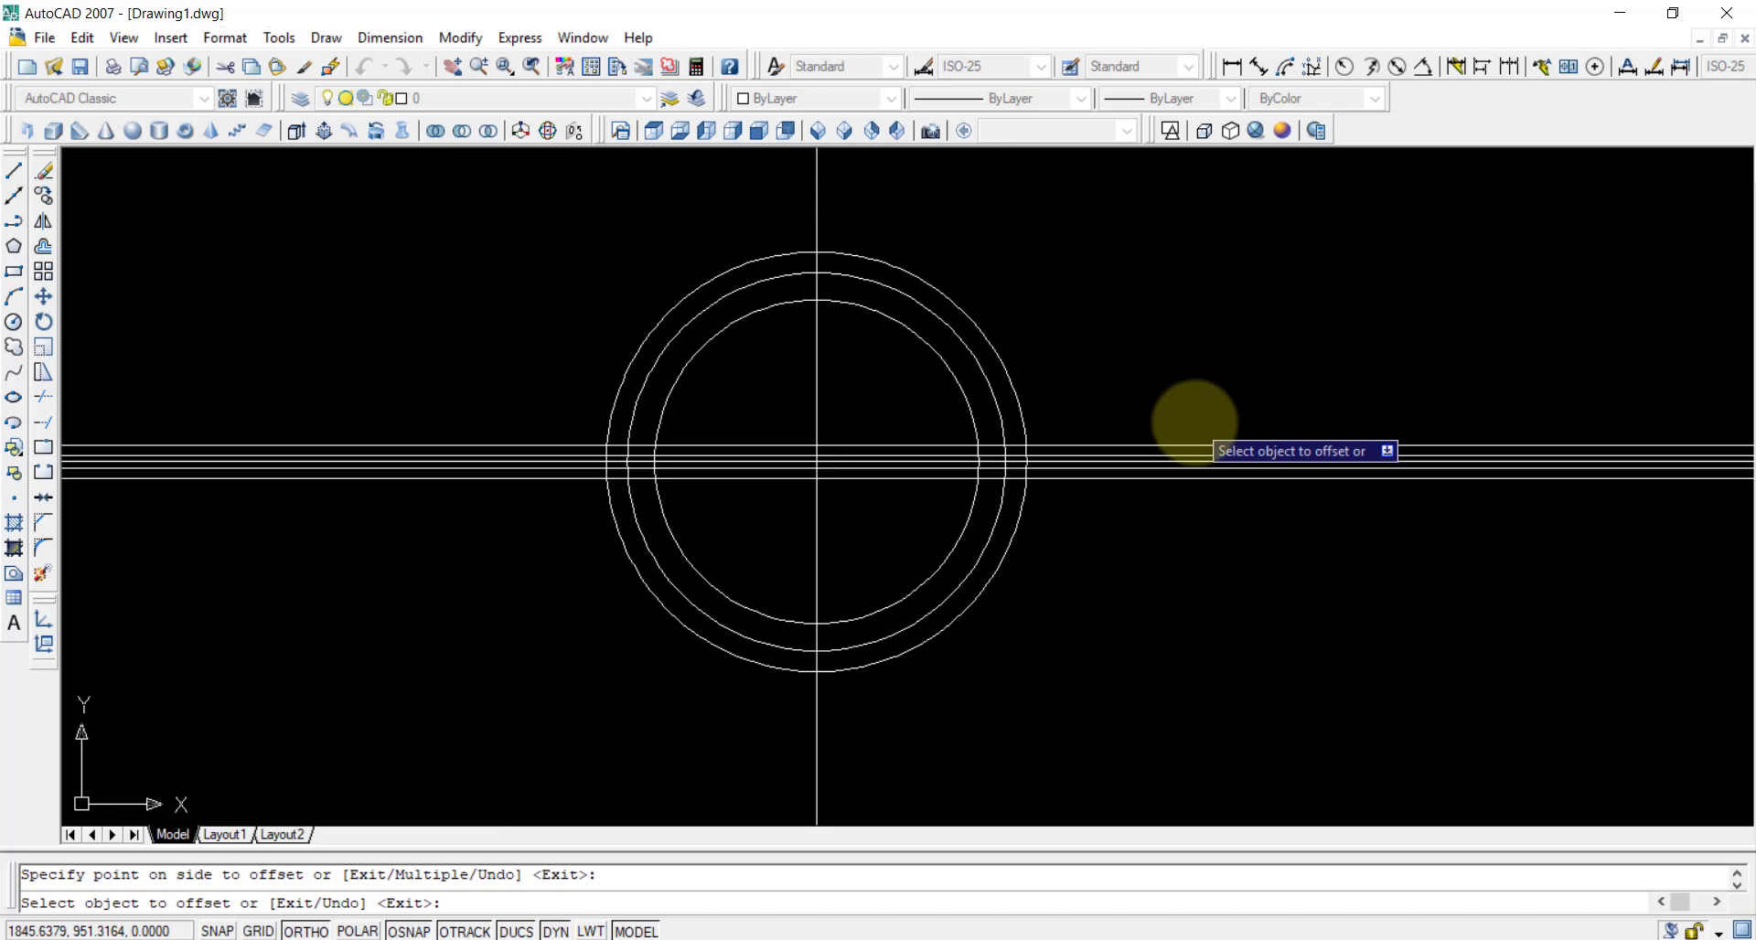
pyautogui.scroll(3, 1193, 417)
pyautogui.scroll(-2, 1120, 362)
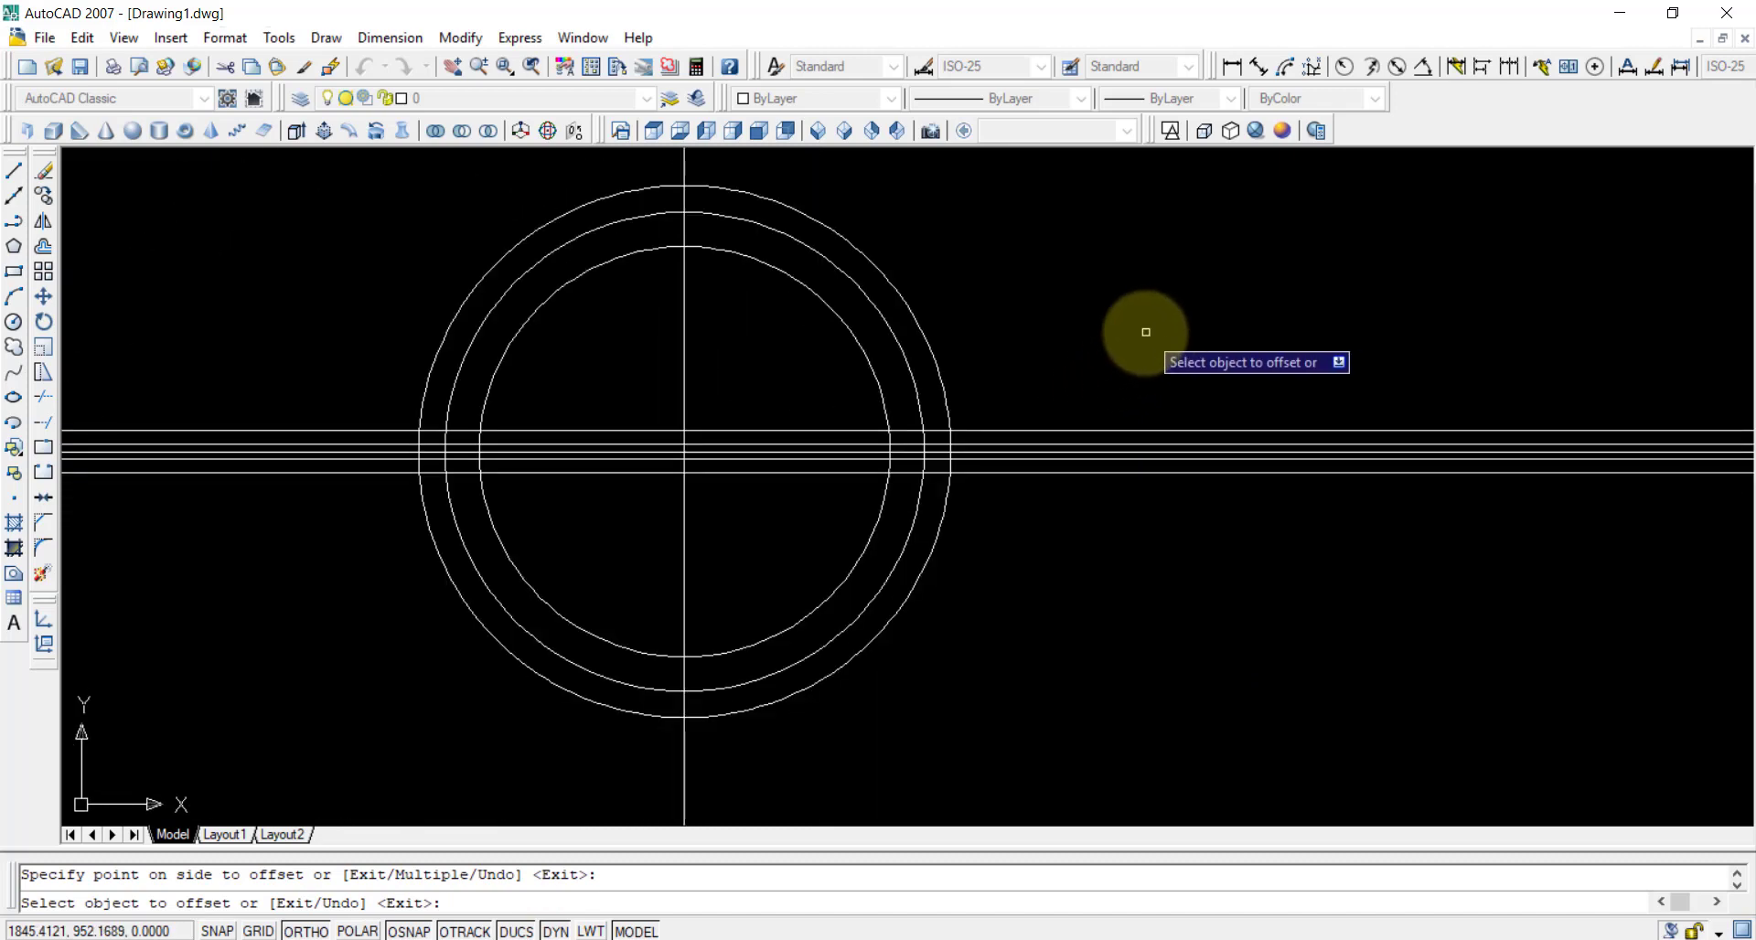
pyautogui.press('Escape')
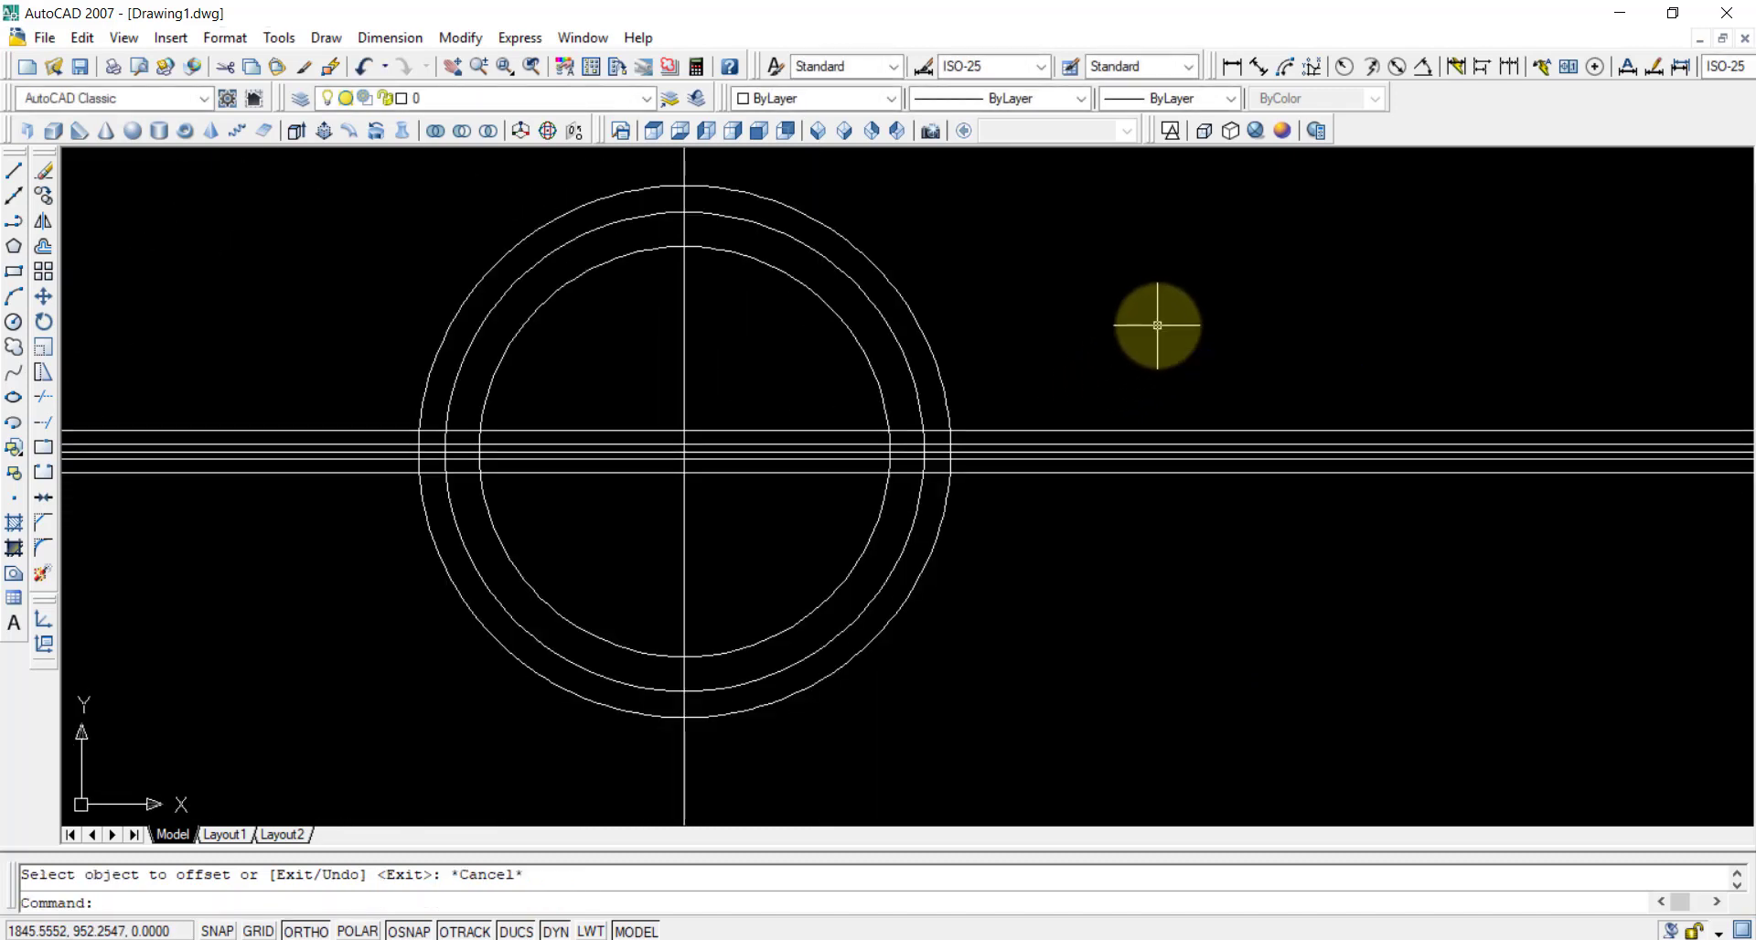
# - Offset the vertical construction line by 0.214 to both its left and its right
pyautogui.rightClick(1107, 299)
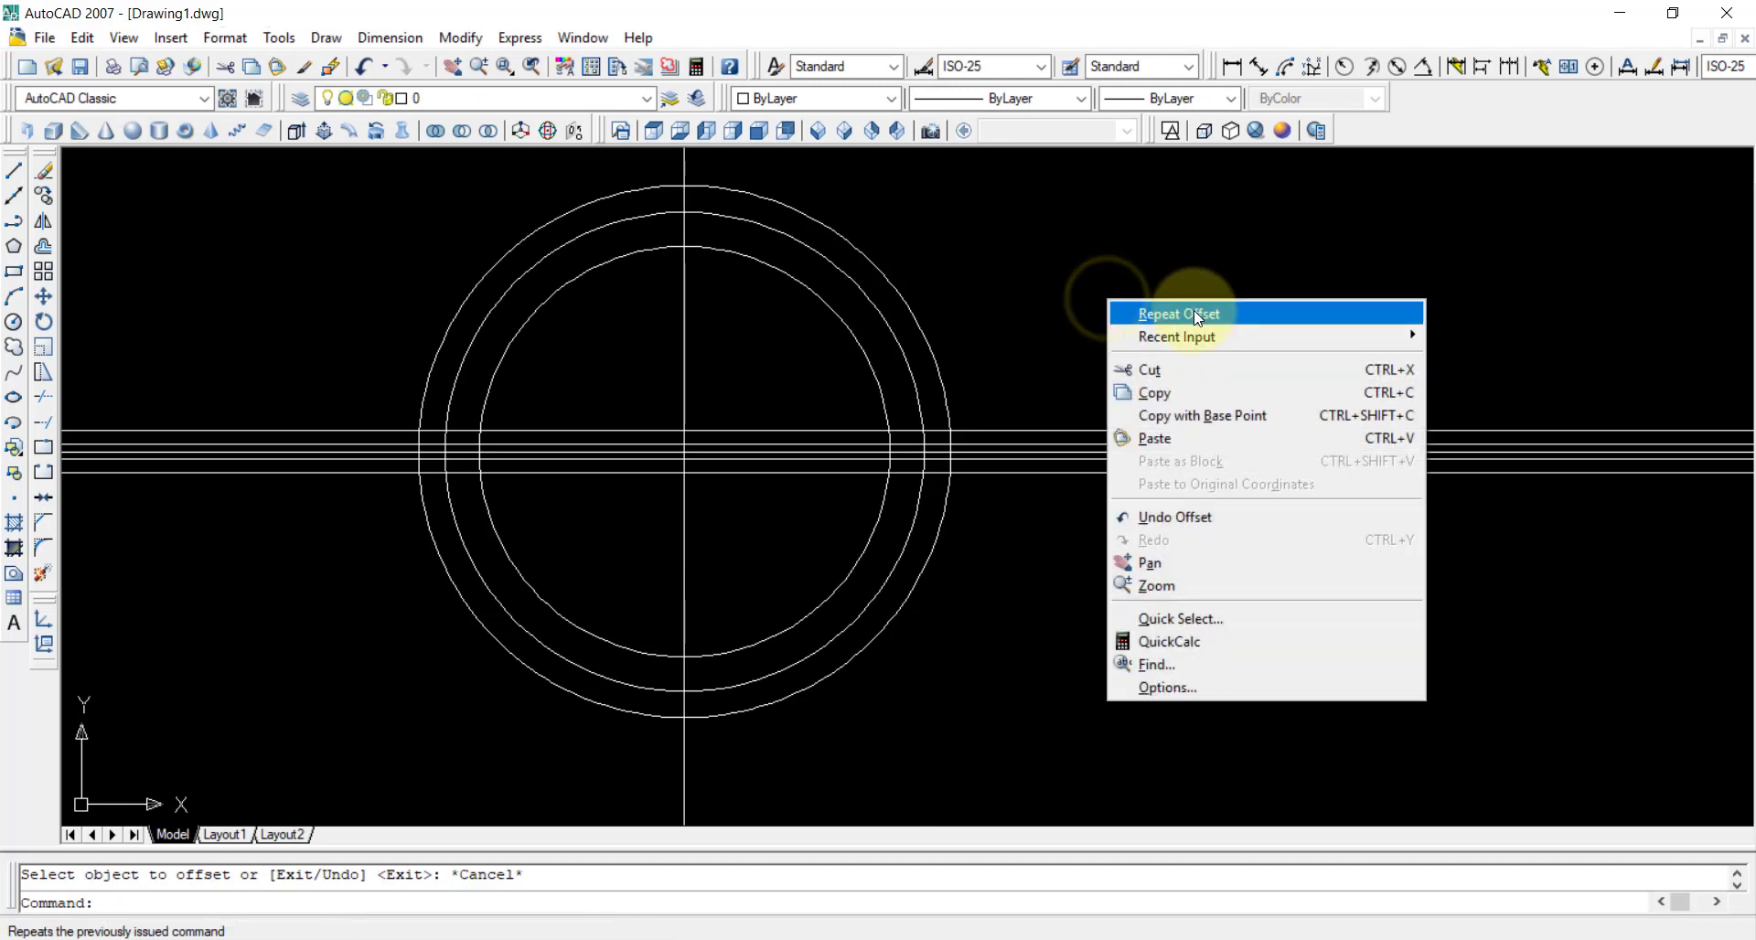
pyautogui.click(1197, 316)
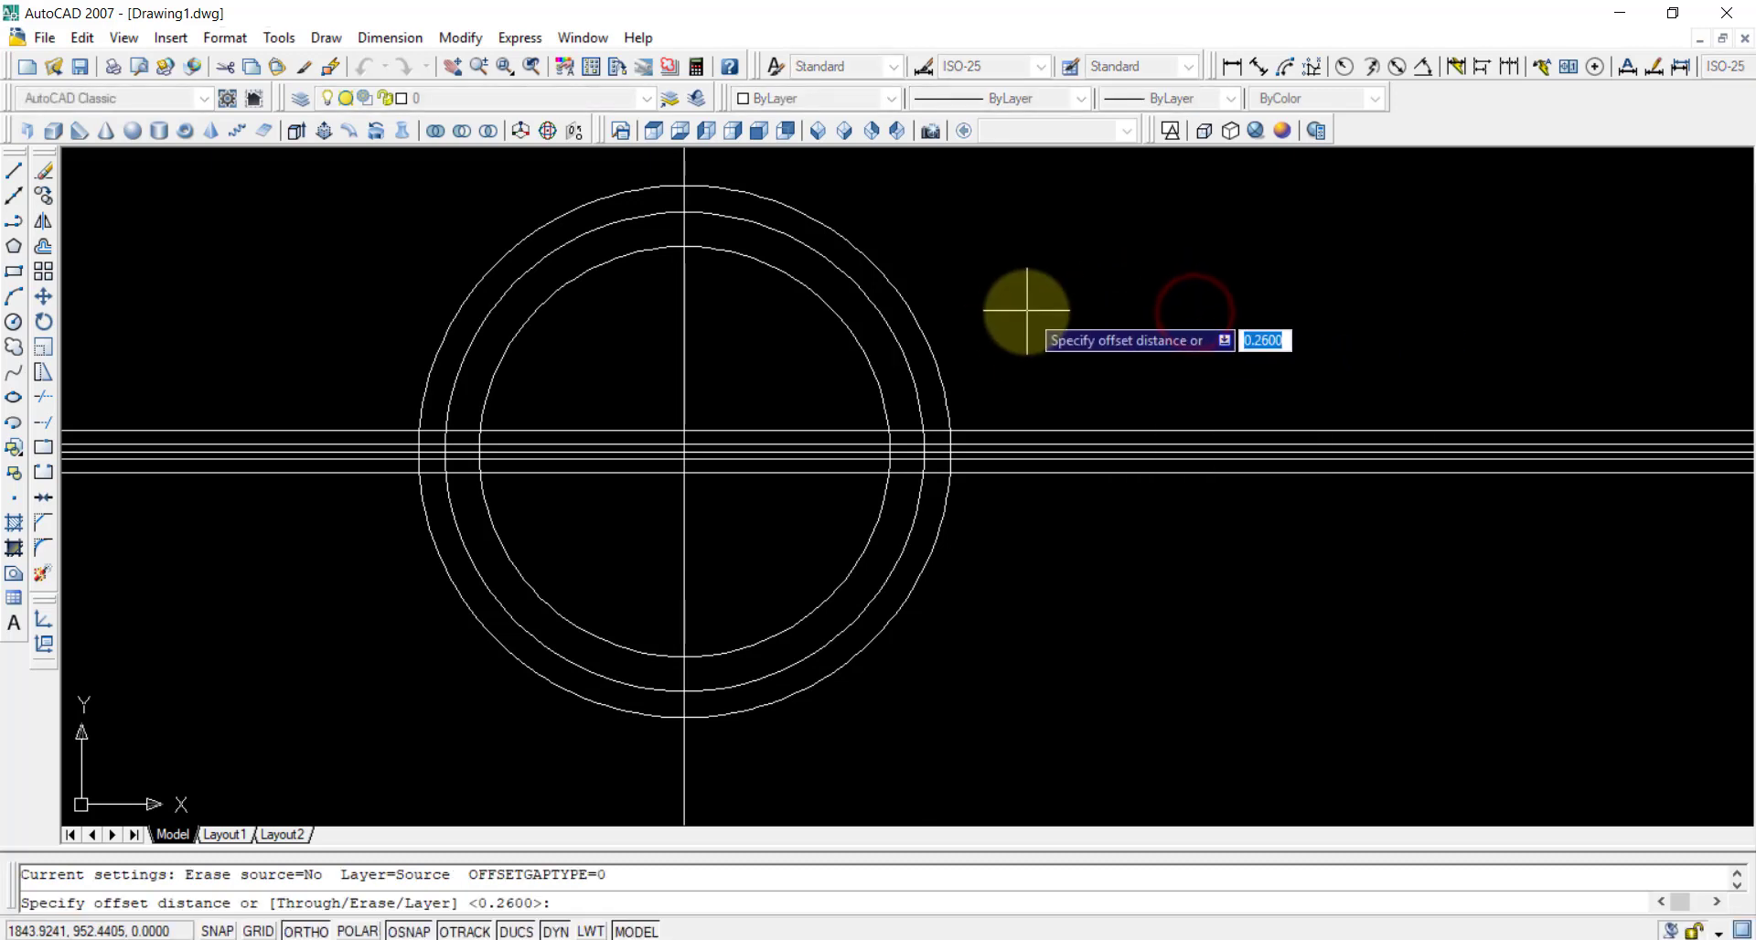
pyautogui.scroll(-1, 1030, 308)
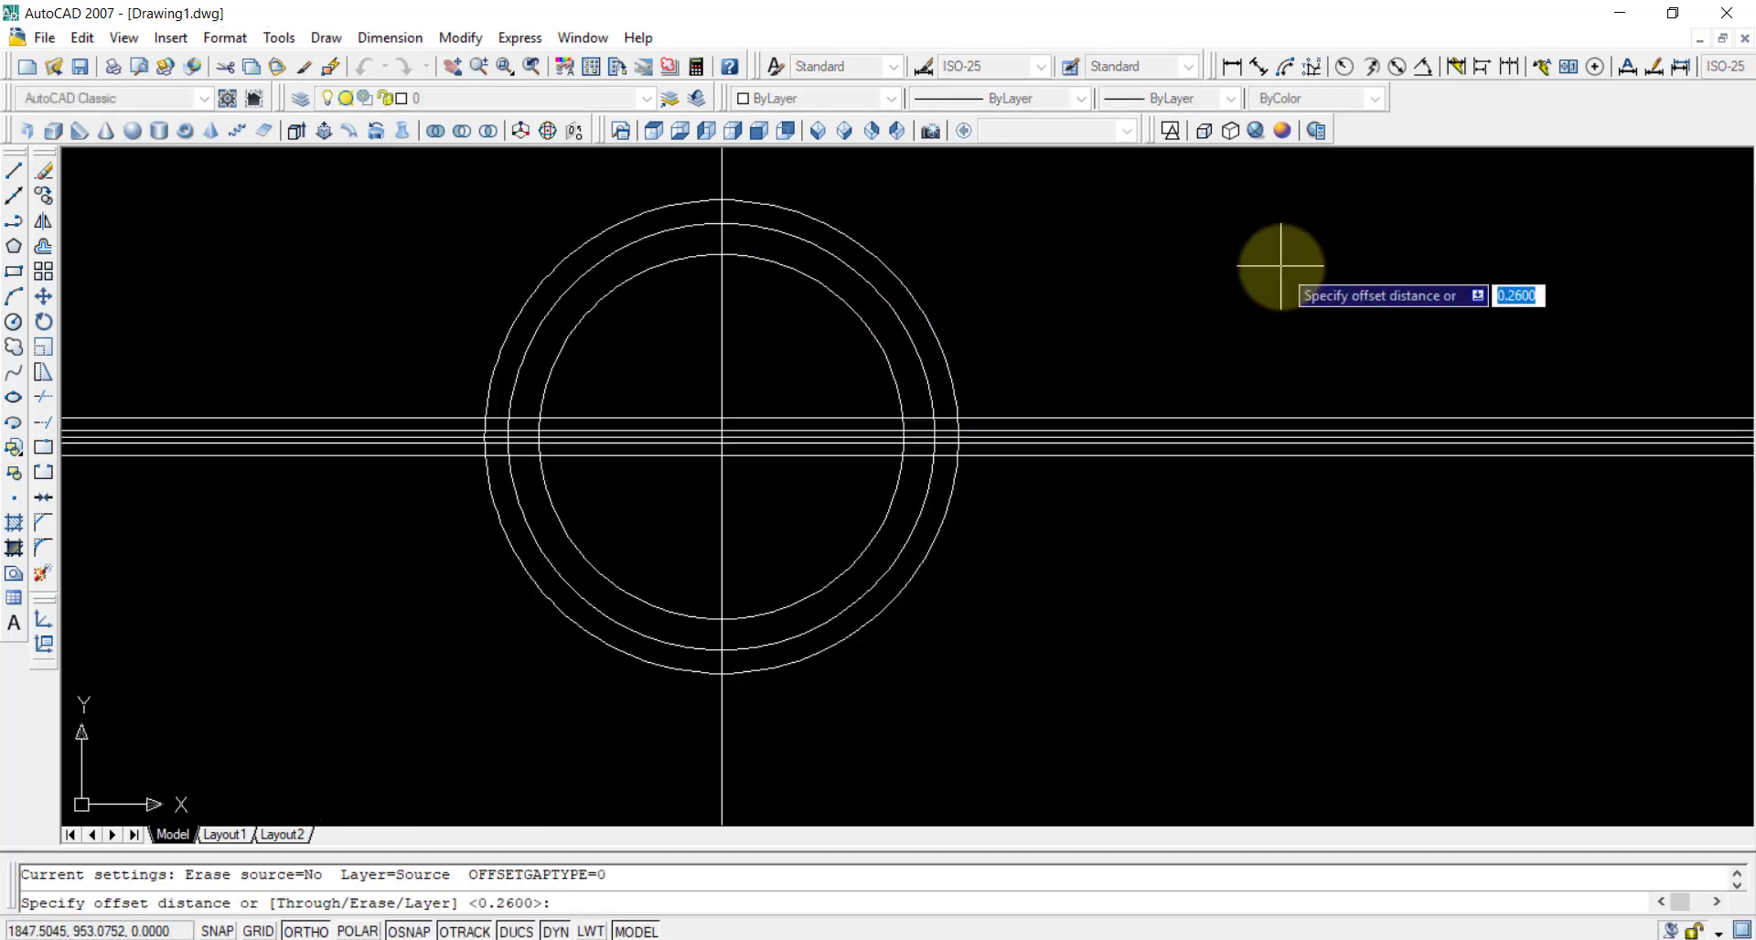
pyautogui.write('.214')
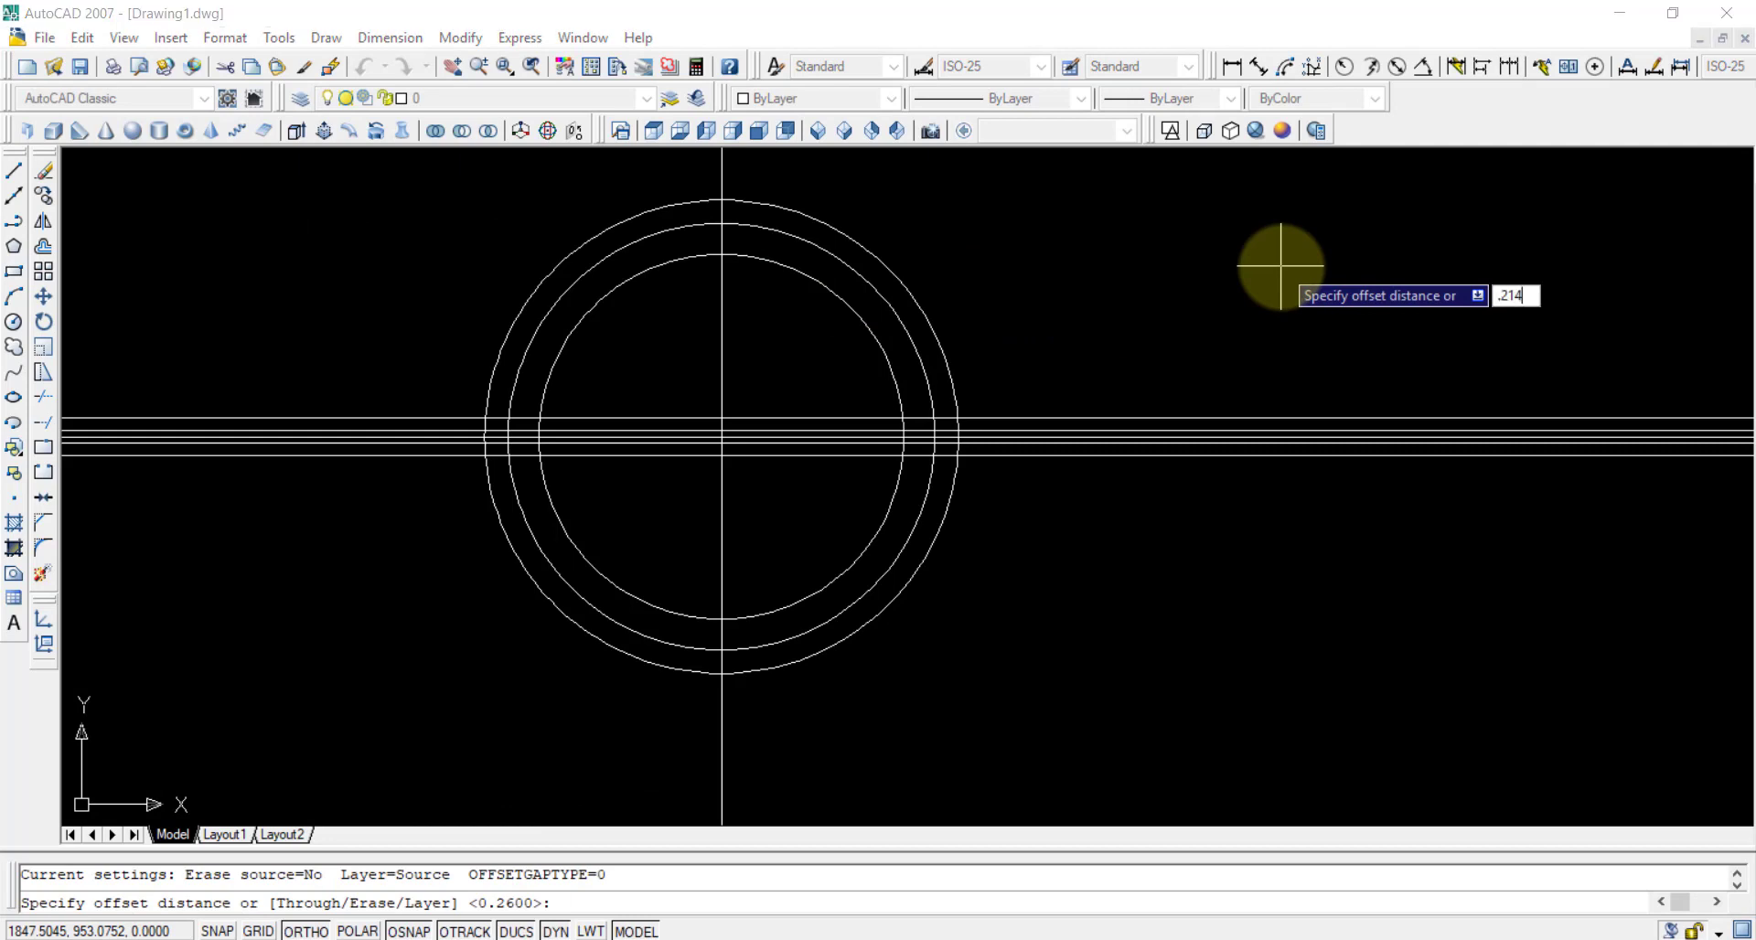
pyautogui.press('Return')
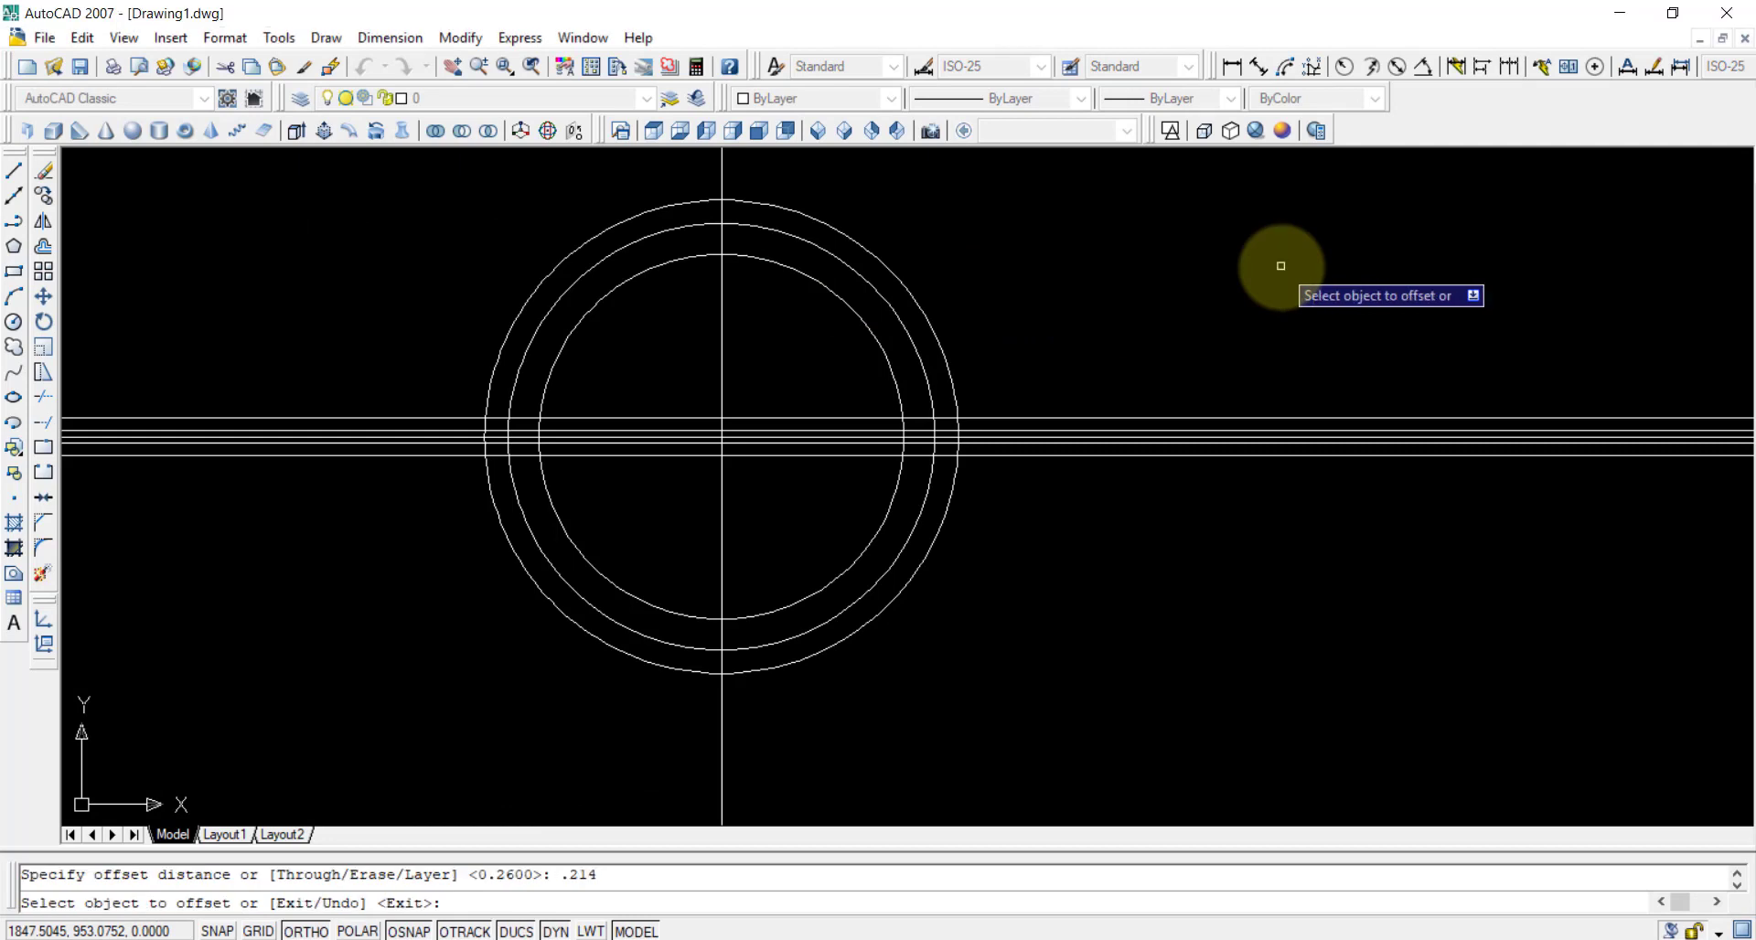
pyautogui.click(722, 185)
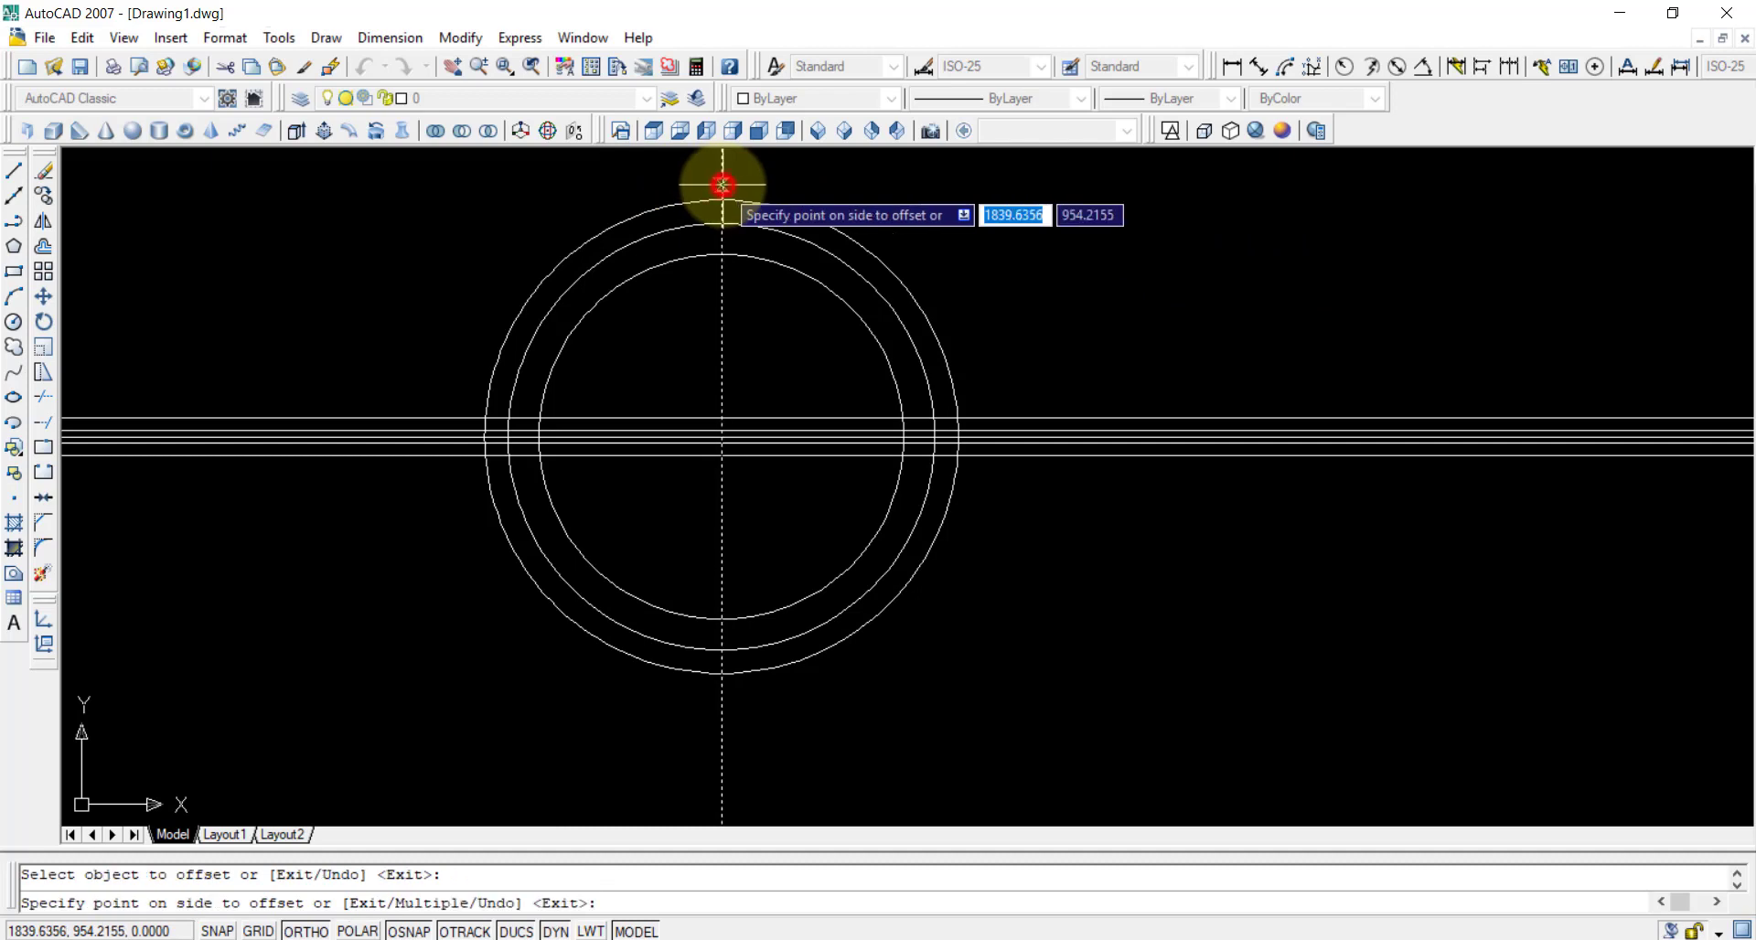
pyautogui.click(678, 183)
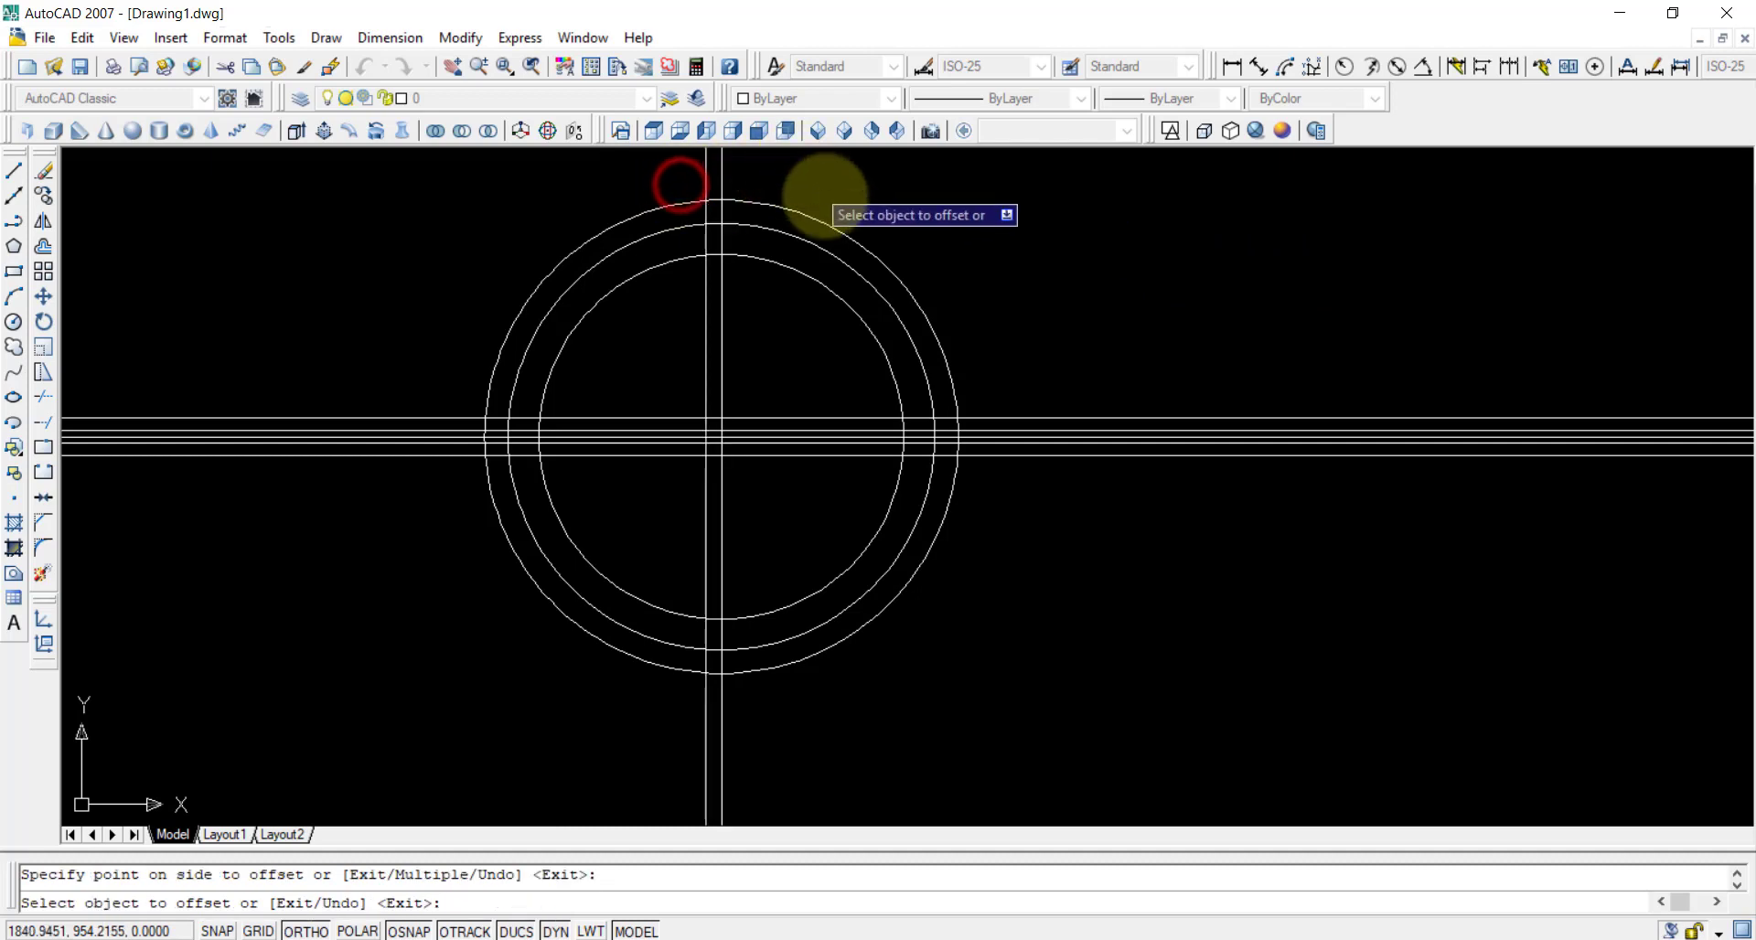
pyautogui.scroll(2, 827, 187)
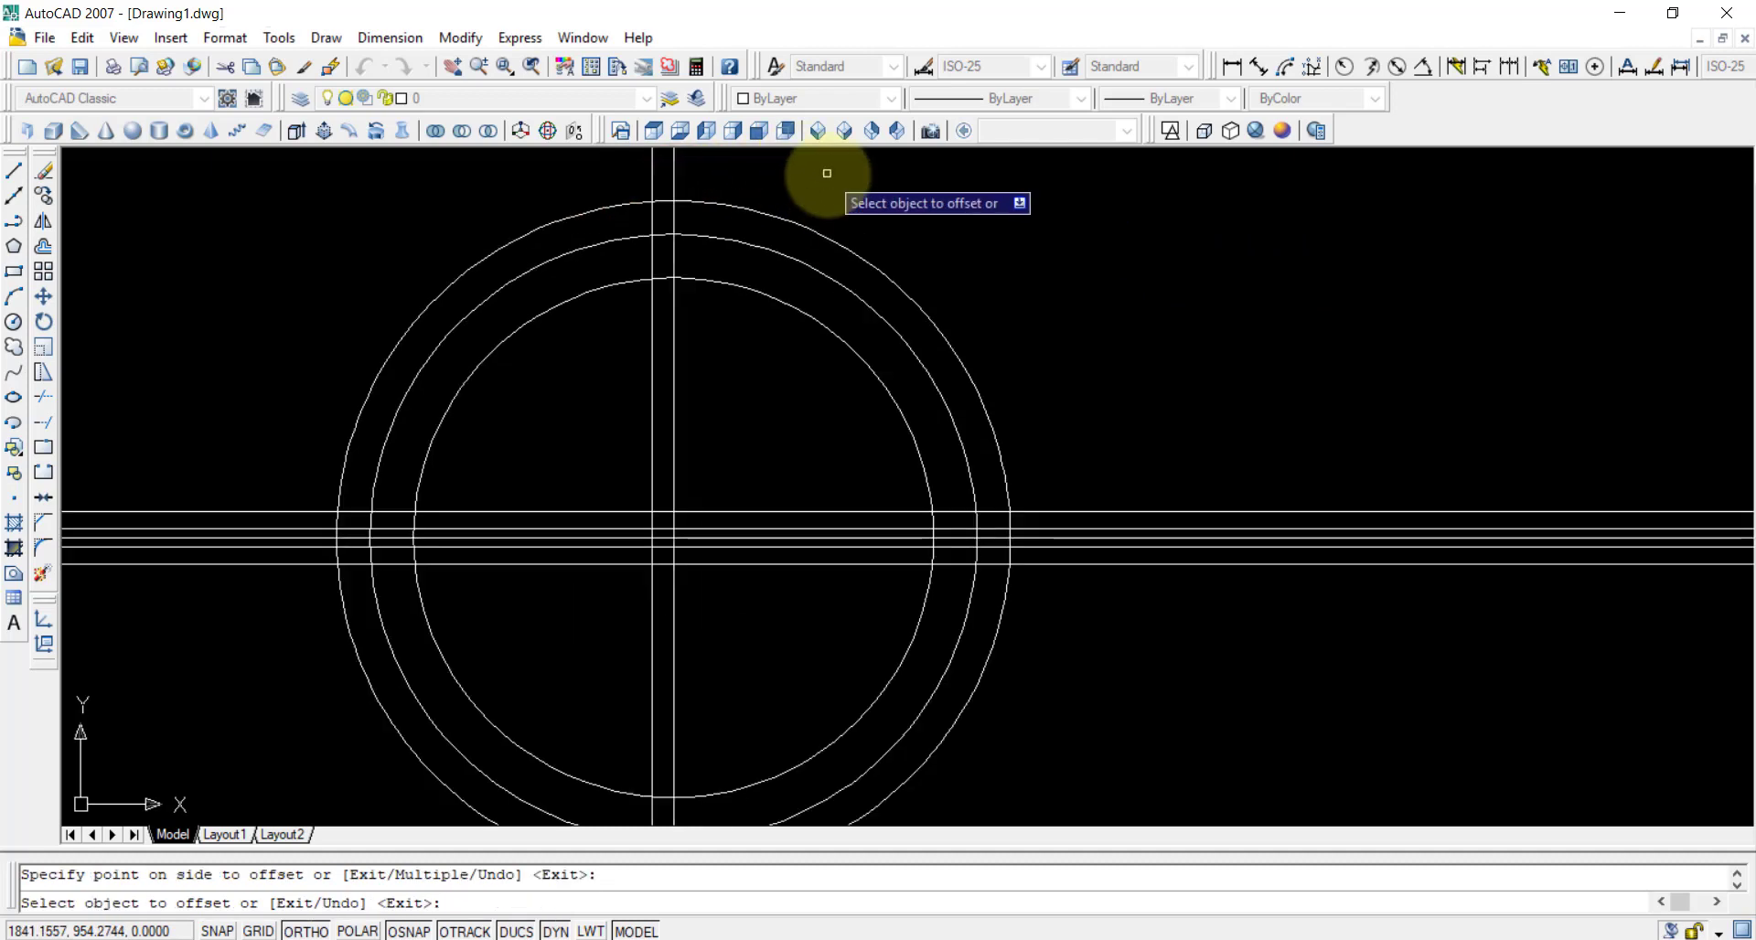
pyautogui.click(674, 174)
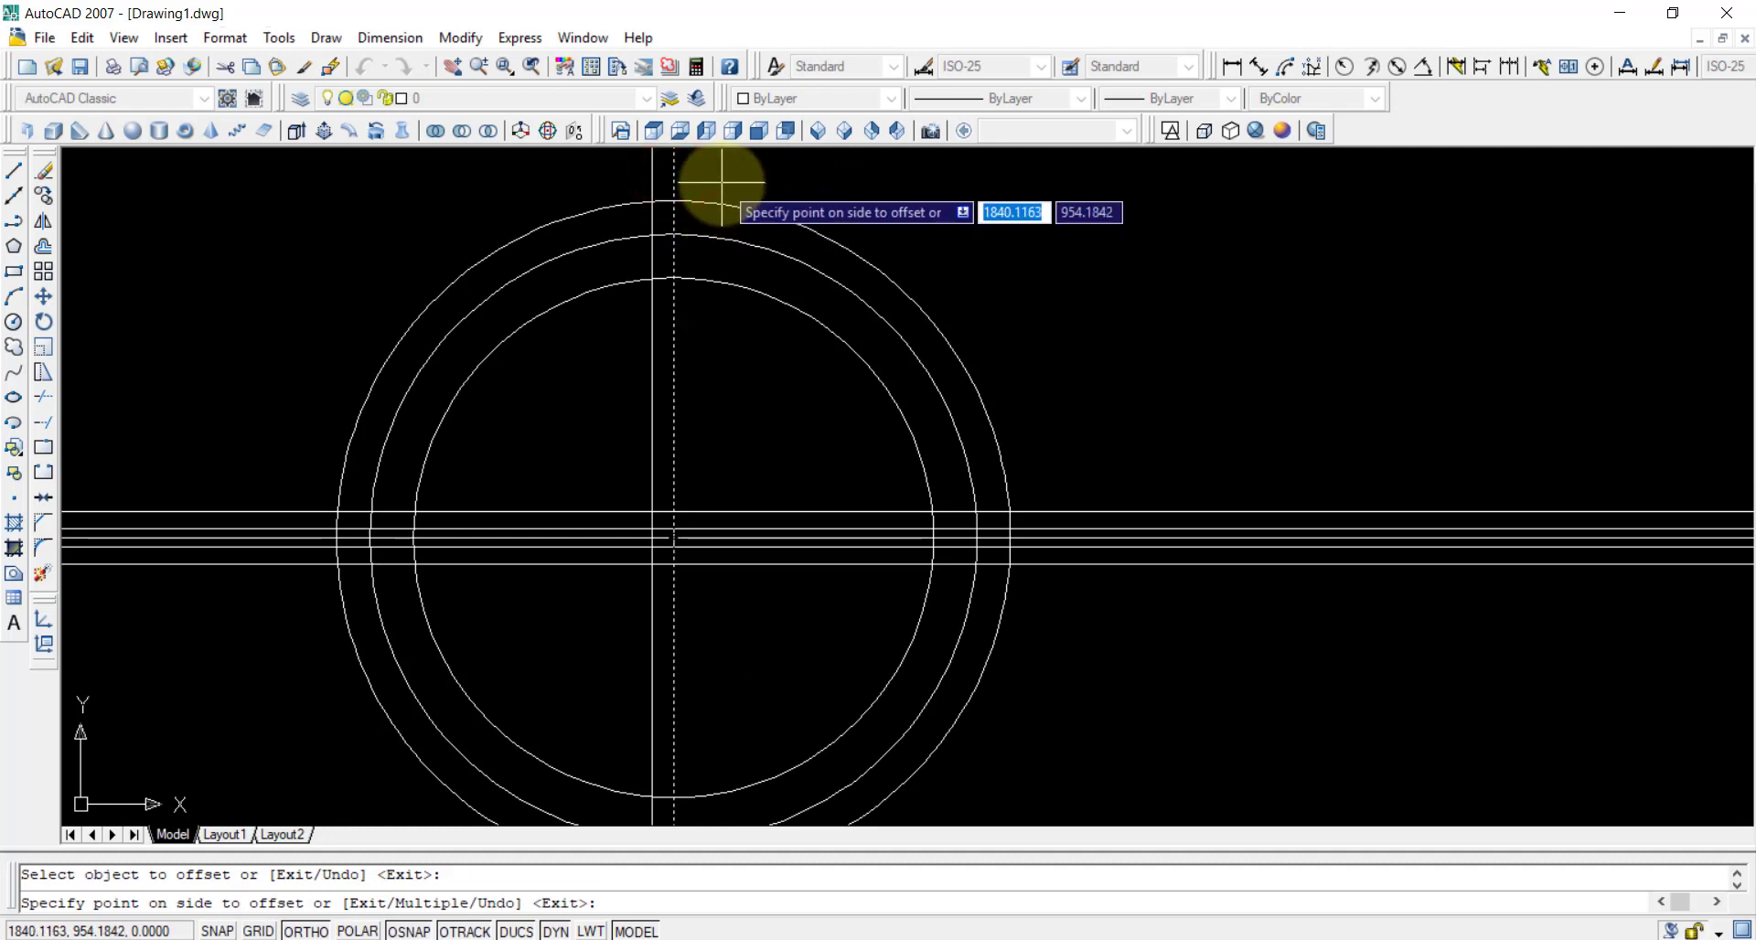
pyautogui.click(714, 172)
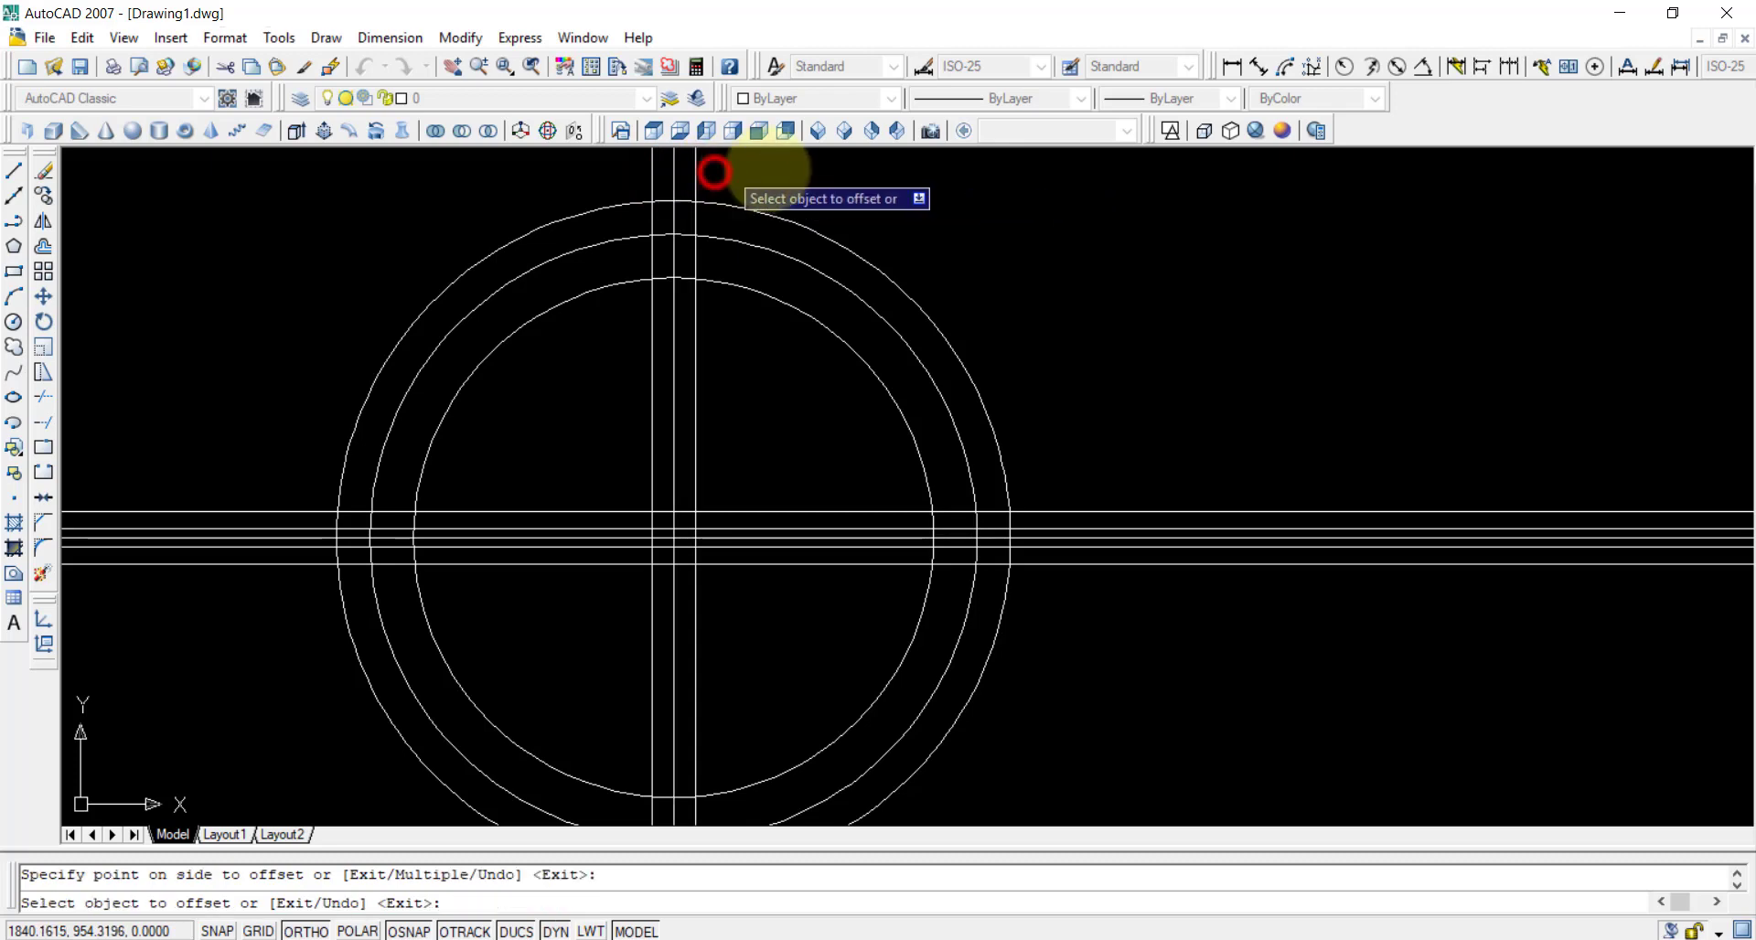
pyautogui.scroll(-3, 912, 195)
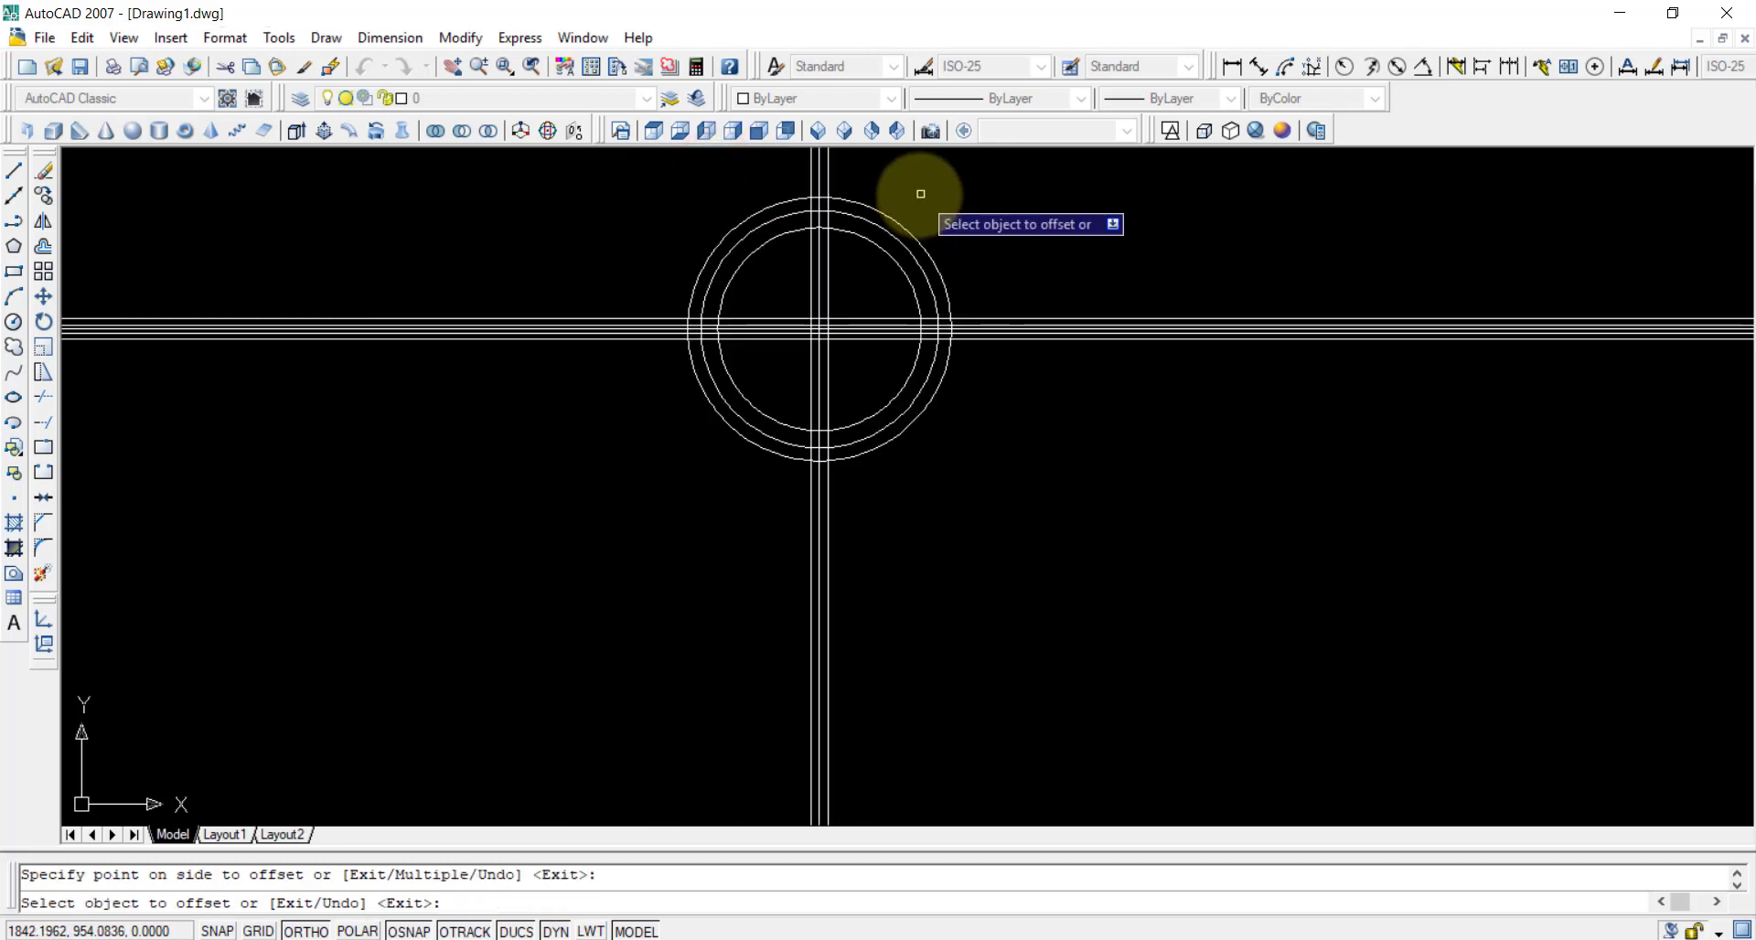
pyautogui.scroll(3, 921, 194)
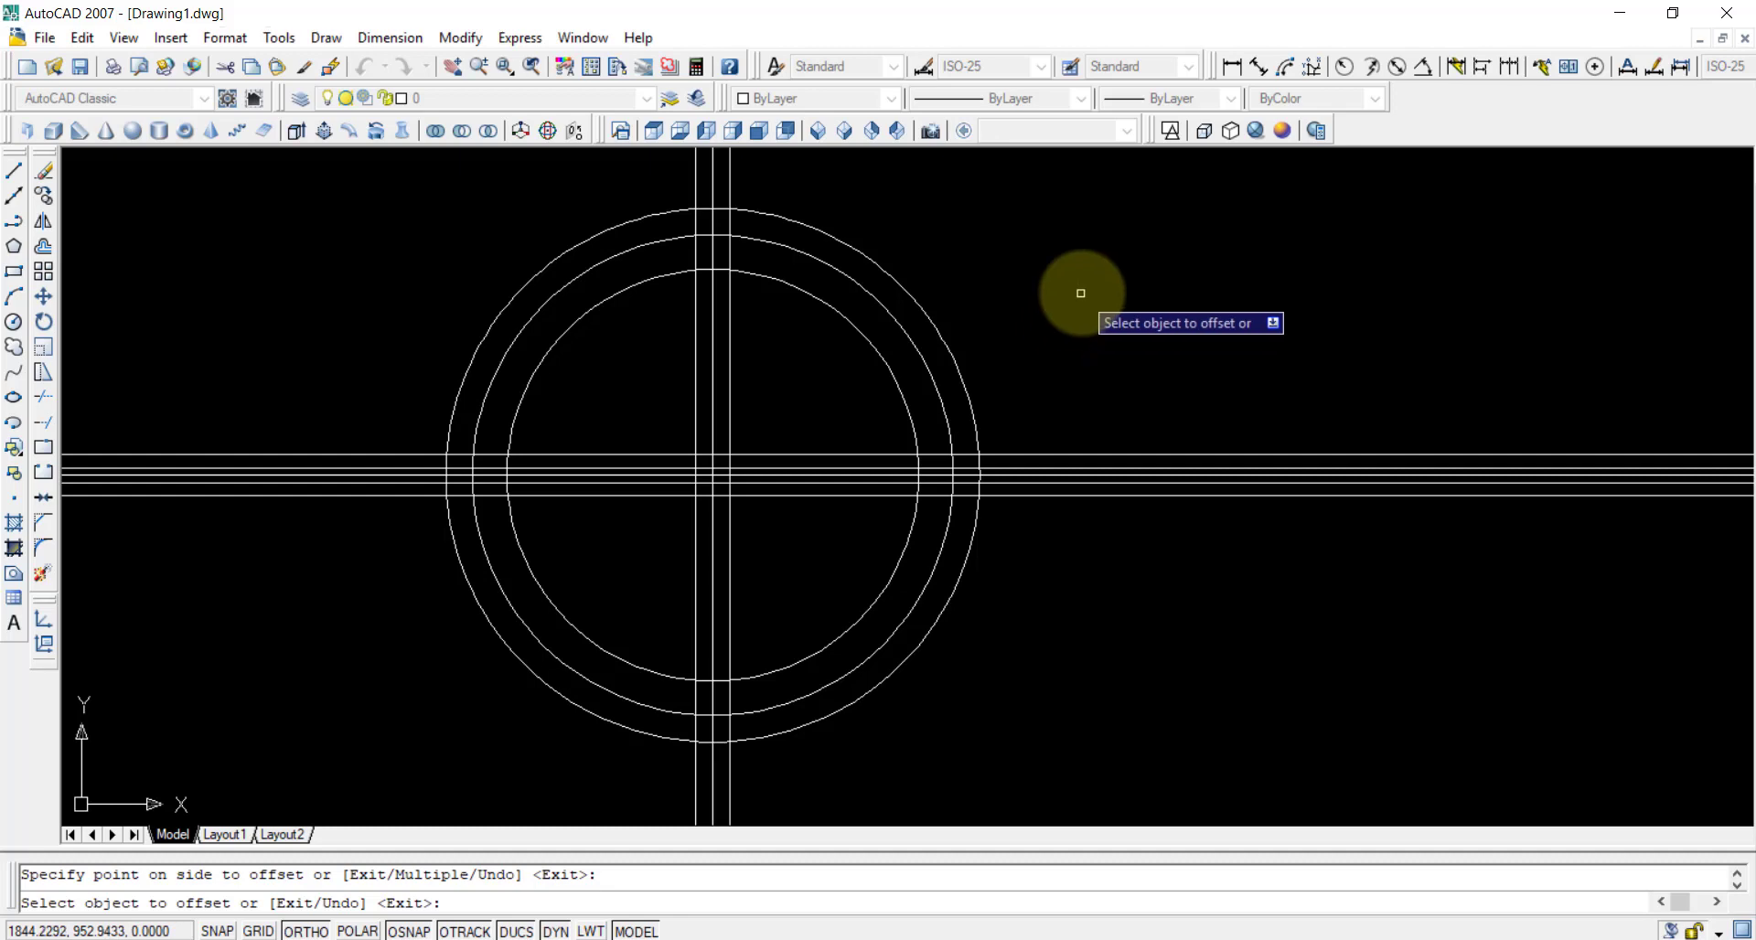
pyautogui.scroll(-3, 1082, 286)
pyautogui.scroll(2, 1089, 289)
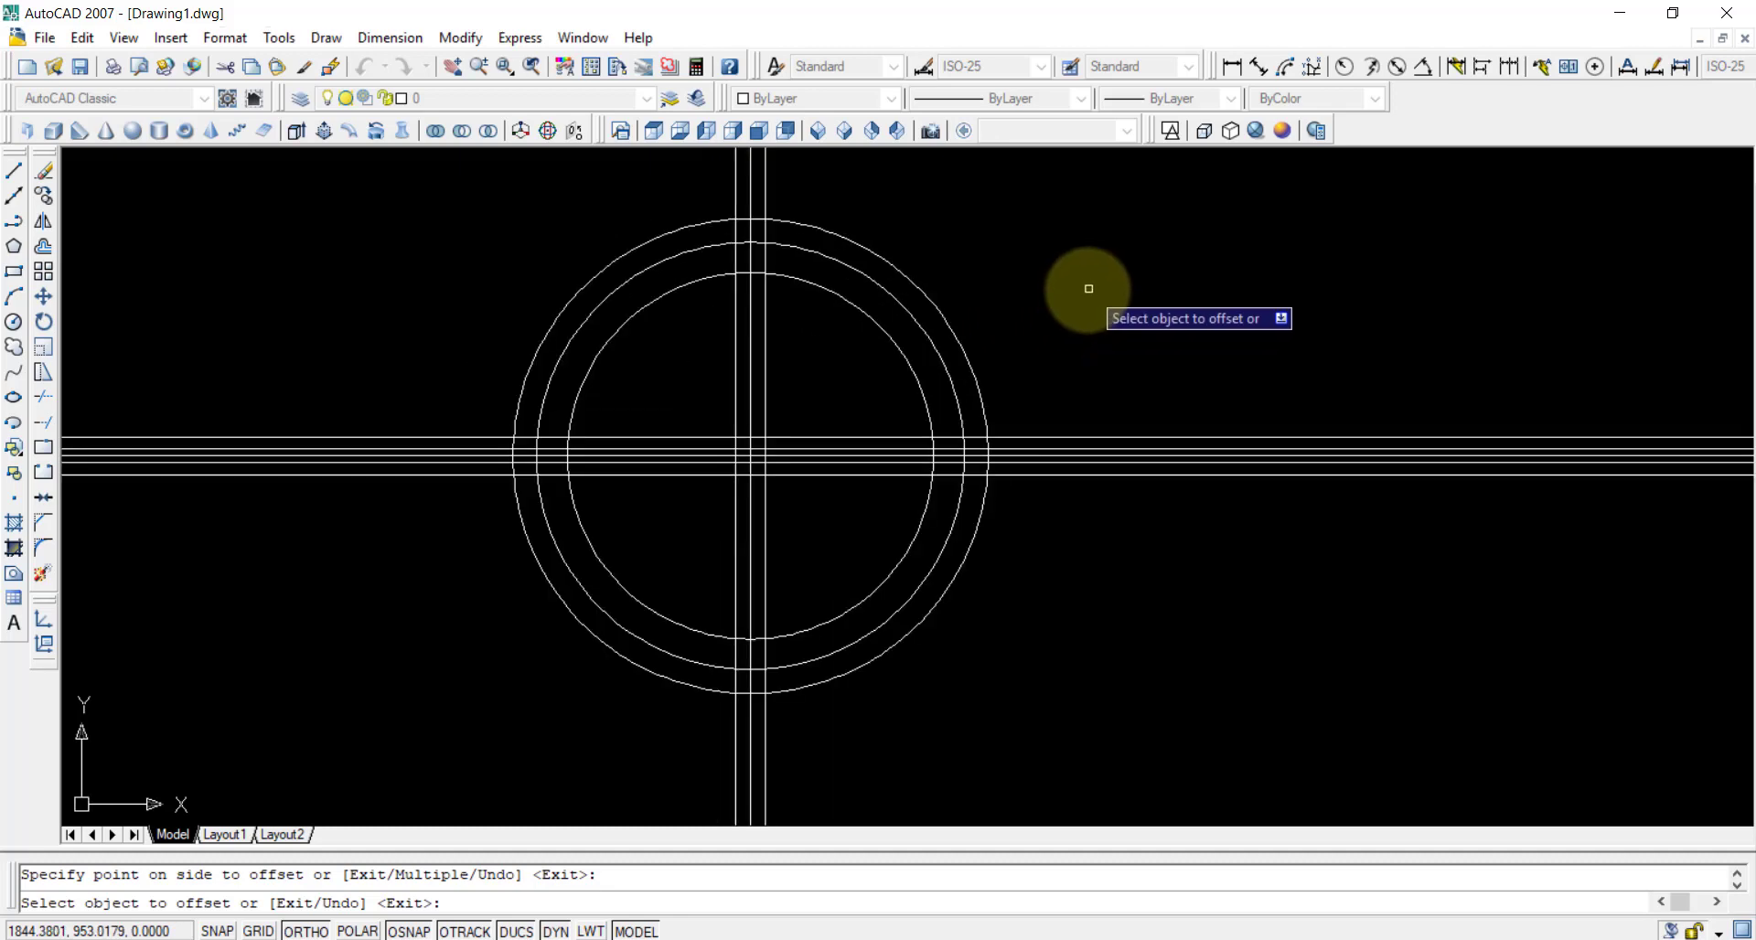
pyautogui.press('Escape')
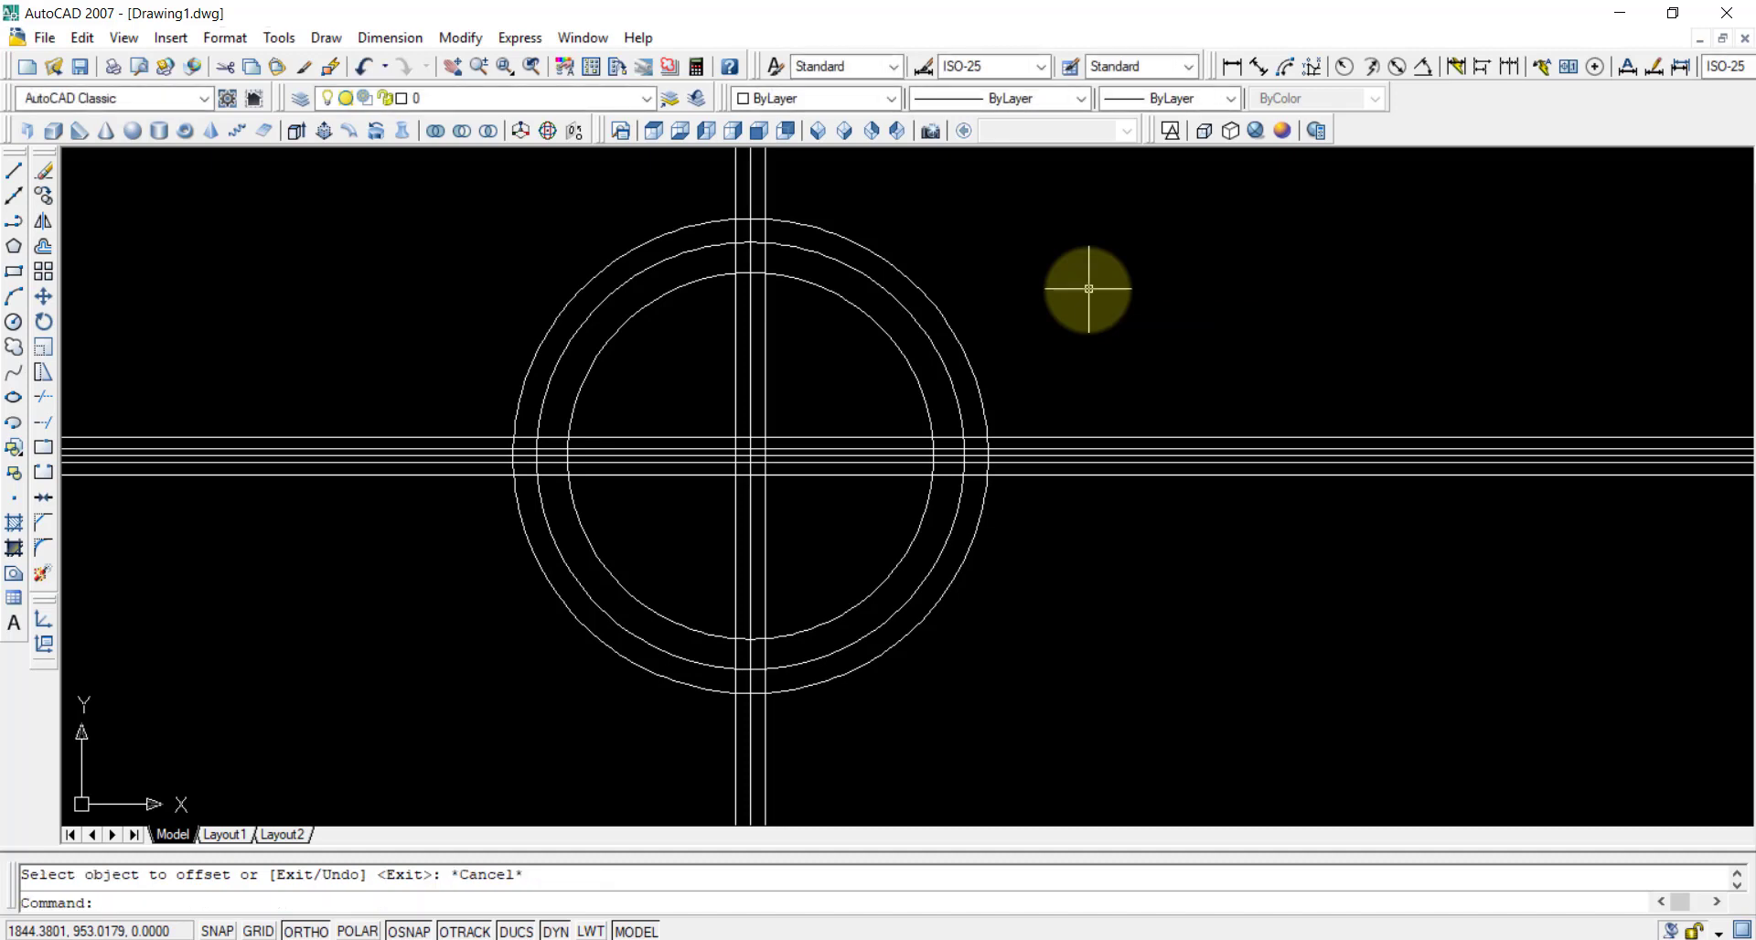
pyautogui.scroll(-2, 1101, 267)
pyautogui.scroll(2, 1101, 263)
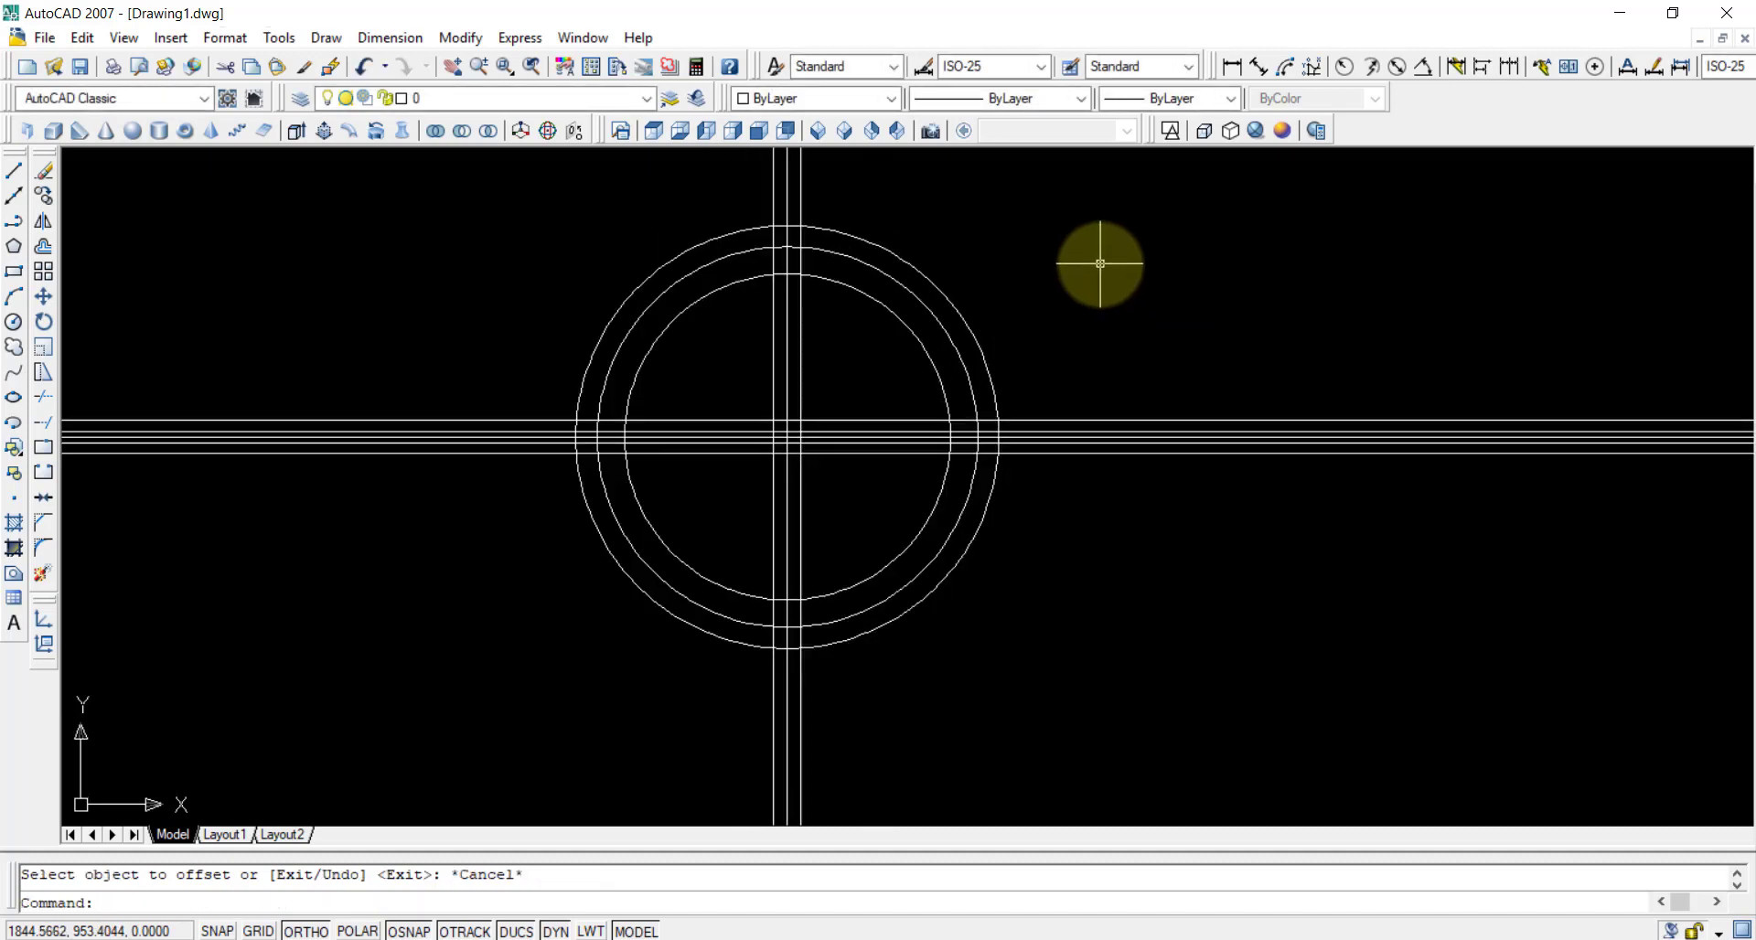
pyautogui.scroll(2, 1101, 263)
pyautogui.scroll(-2, 1099, 265)
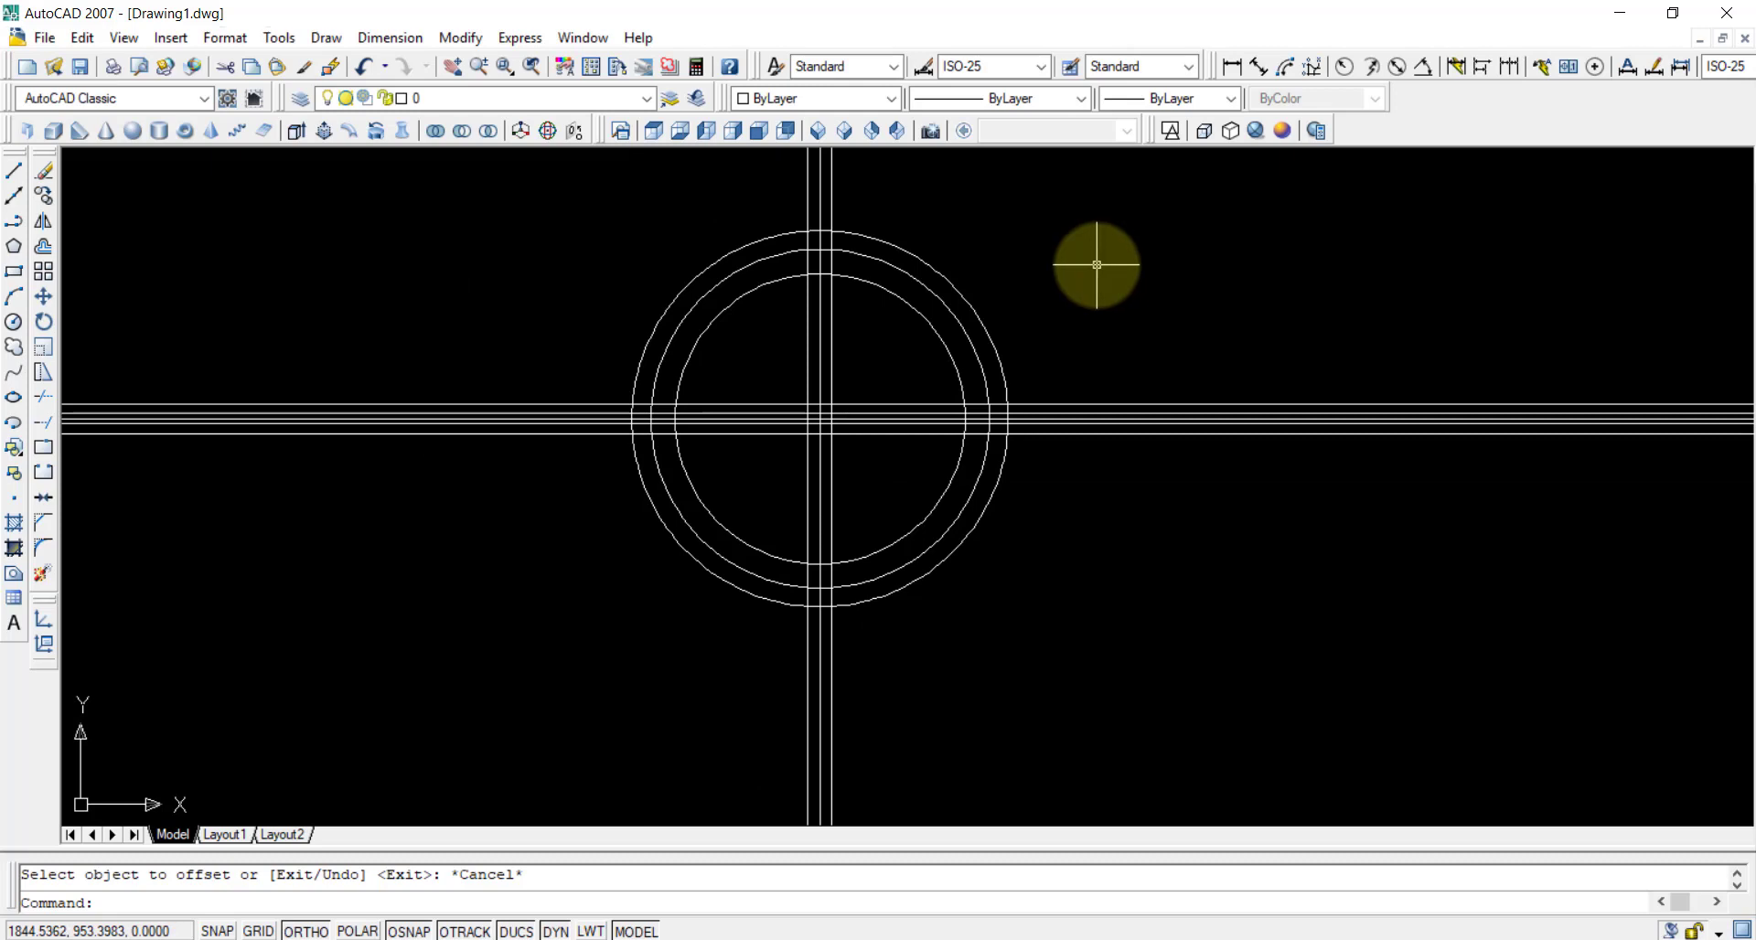
pyautogui.scroll(-2, 1149, 263)
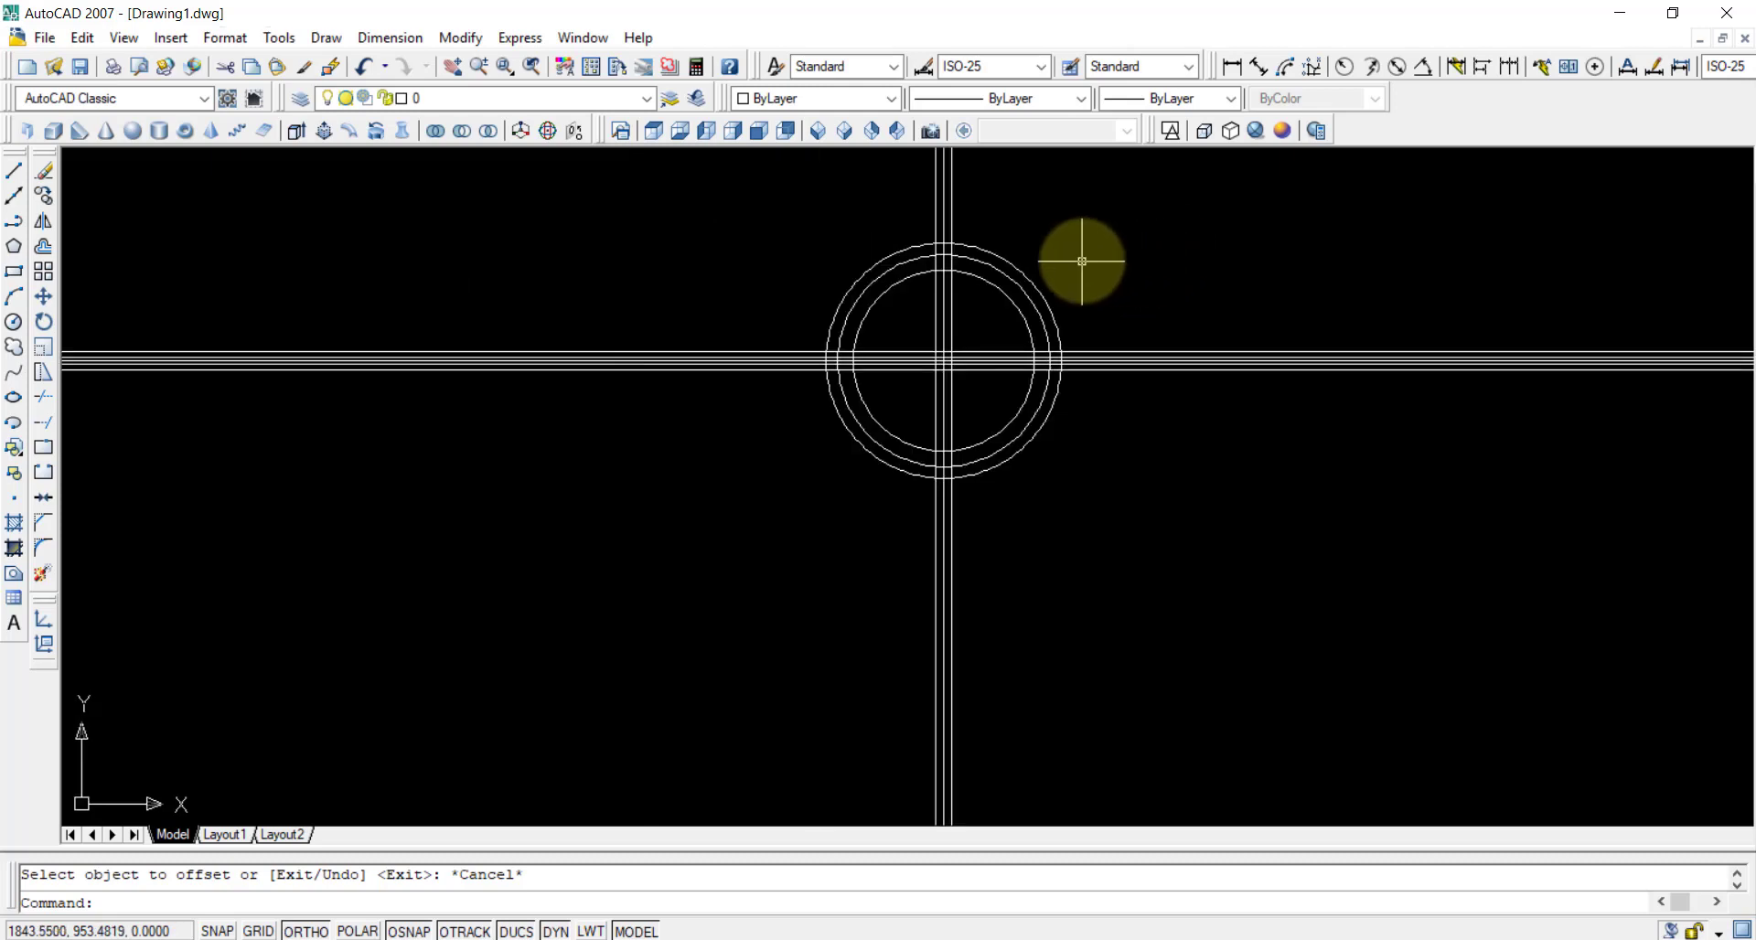
pyautogui.scroll(2, 1082, 261)
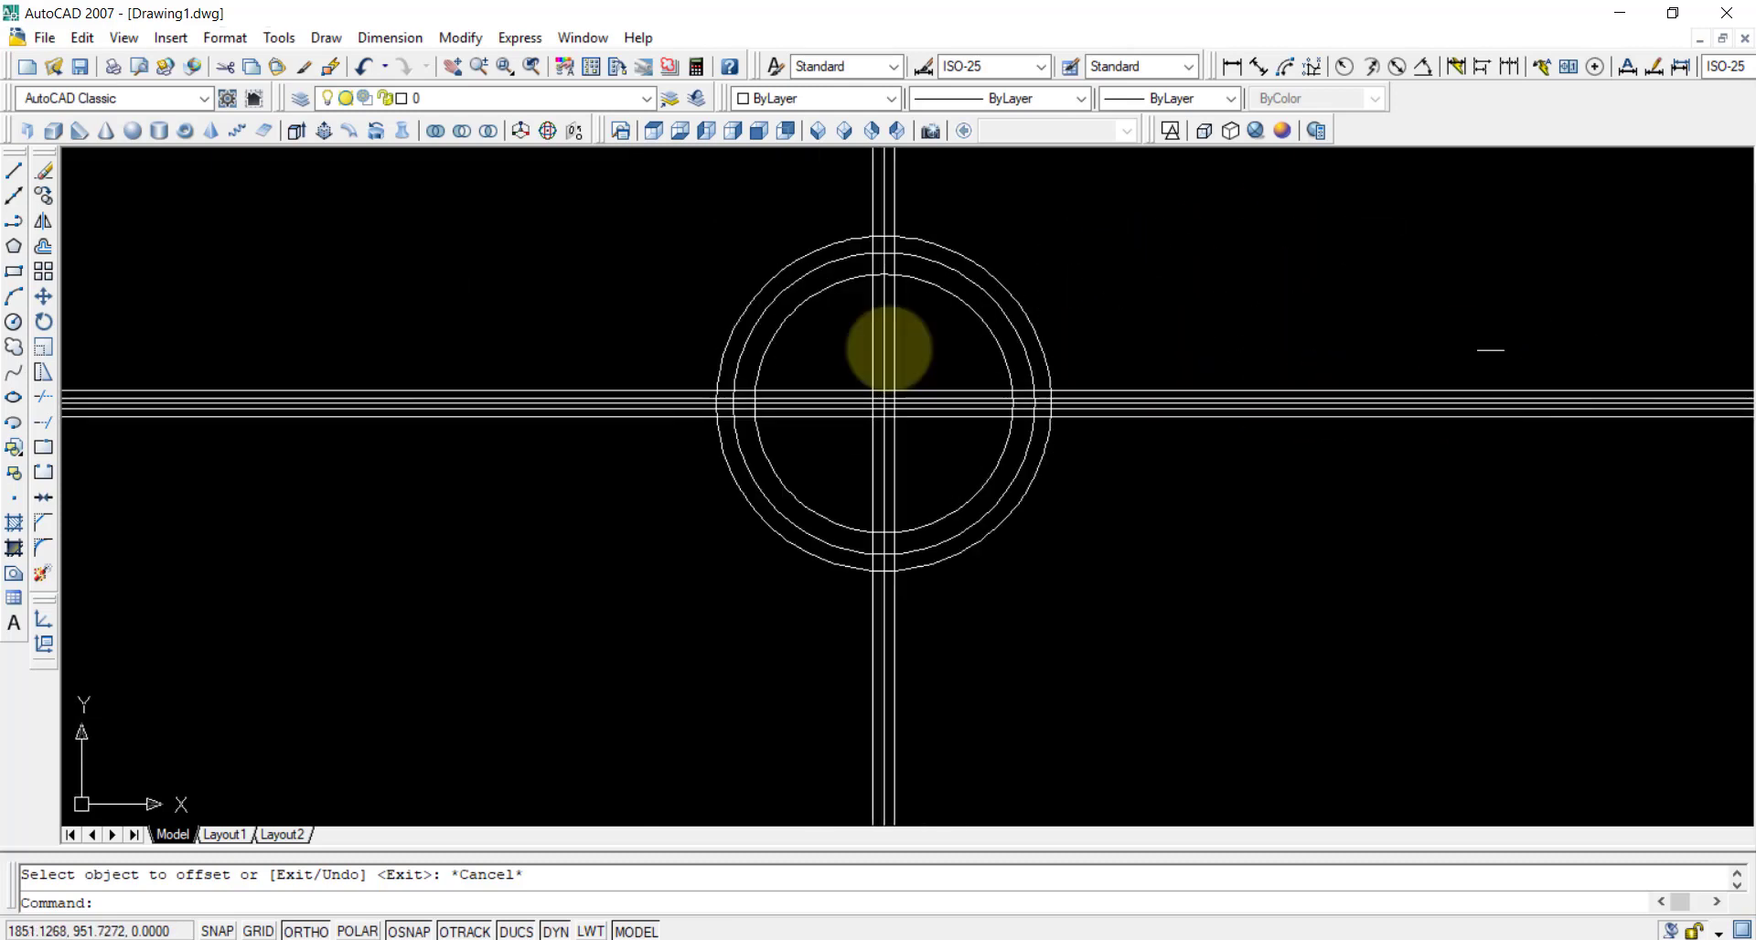
# - Trim off the three vertical lines where they extend above the outer circle
pyautogui.click(44, 401)
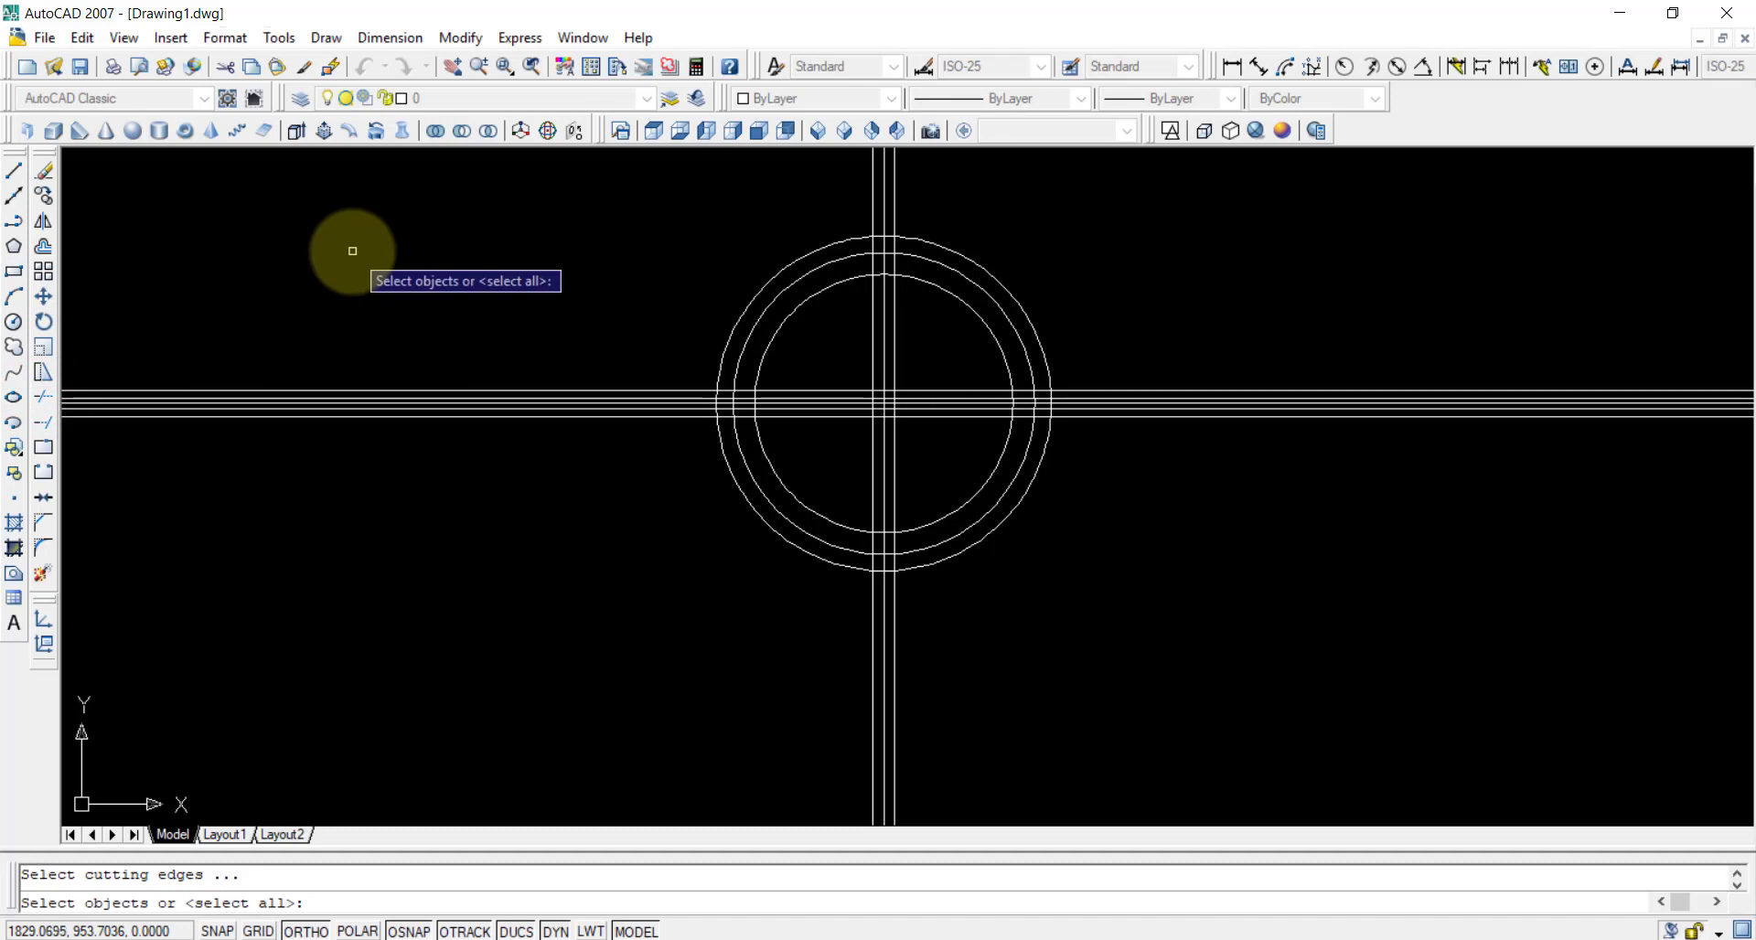
pyautogui.rightClick(353, 251)
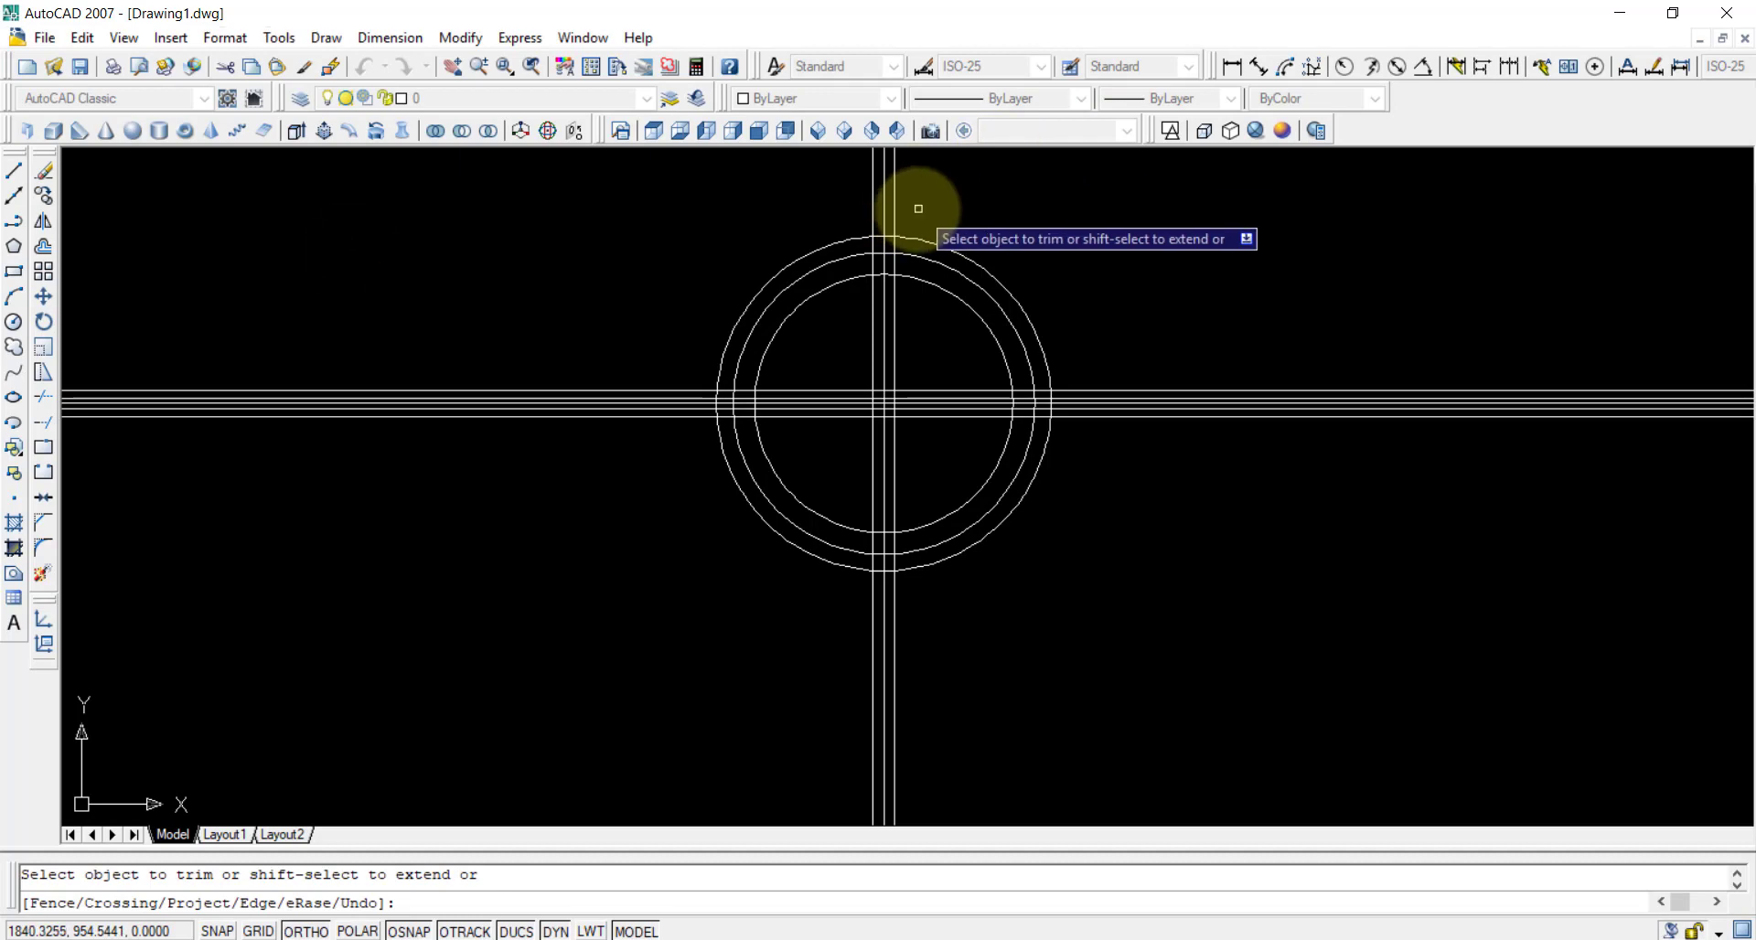
pyautogui.click(939, 173)
pyautogui.click(747, 204)
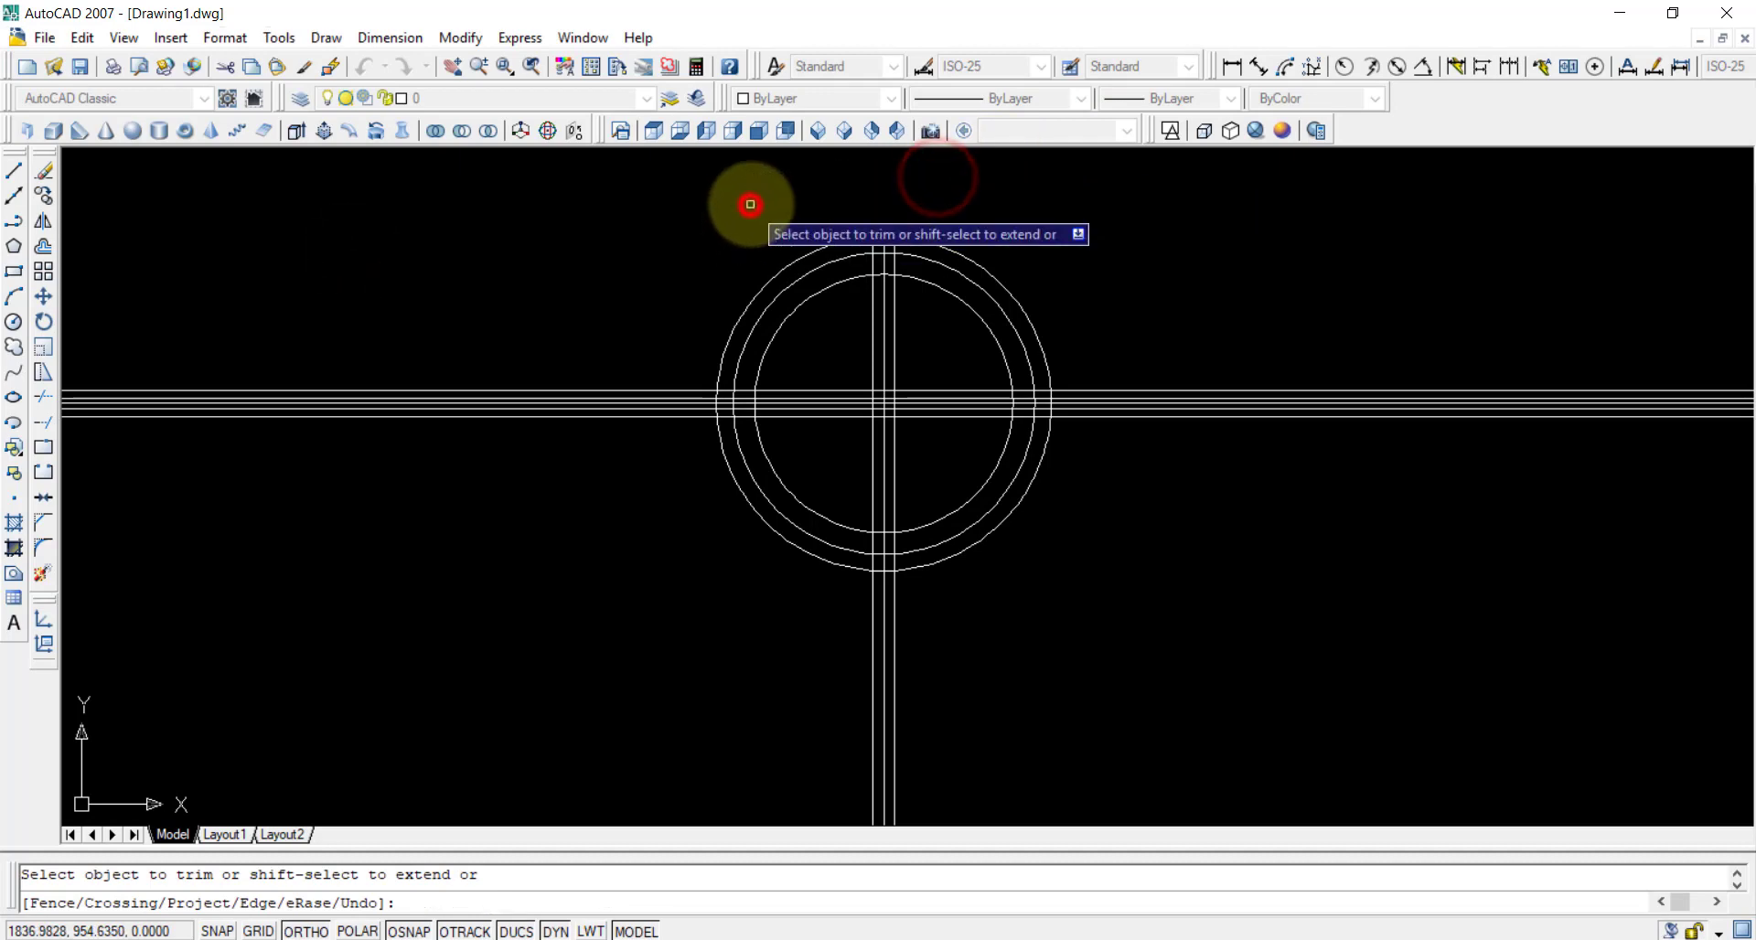
# - Trim the innermost circle's upper arcs on both sides of the vertical lines, and those lines between the remaining short arc and the uppermost horizontal line
pyautogui.scroll(4, 1008, 276)
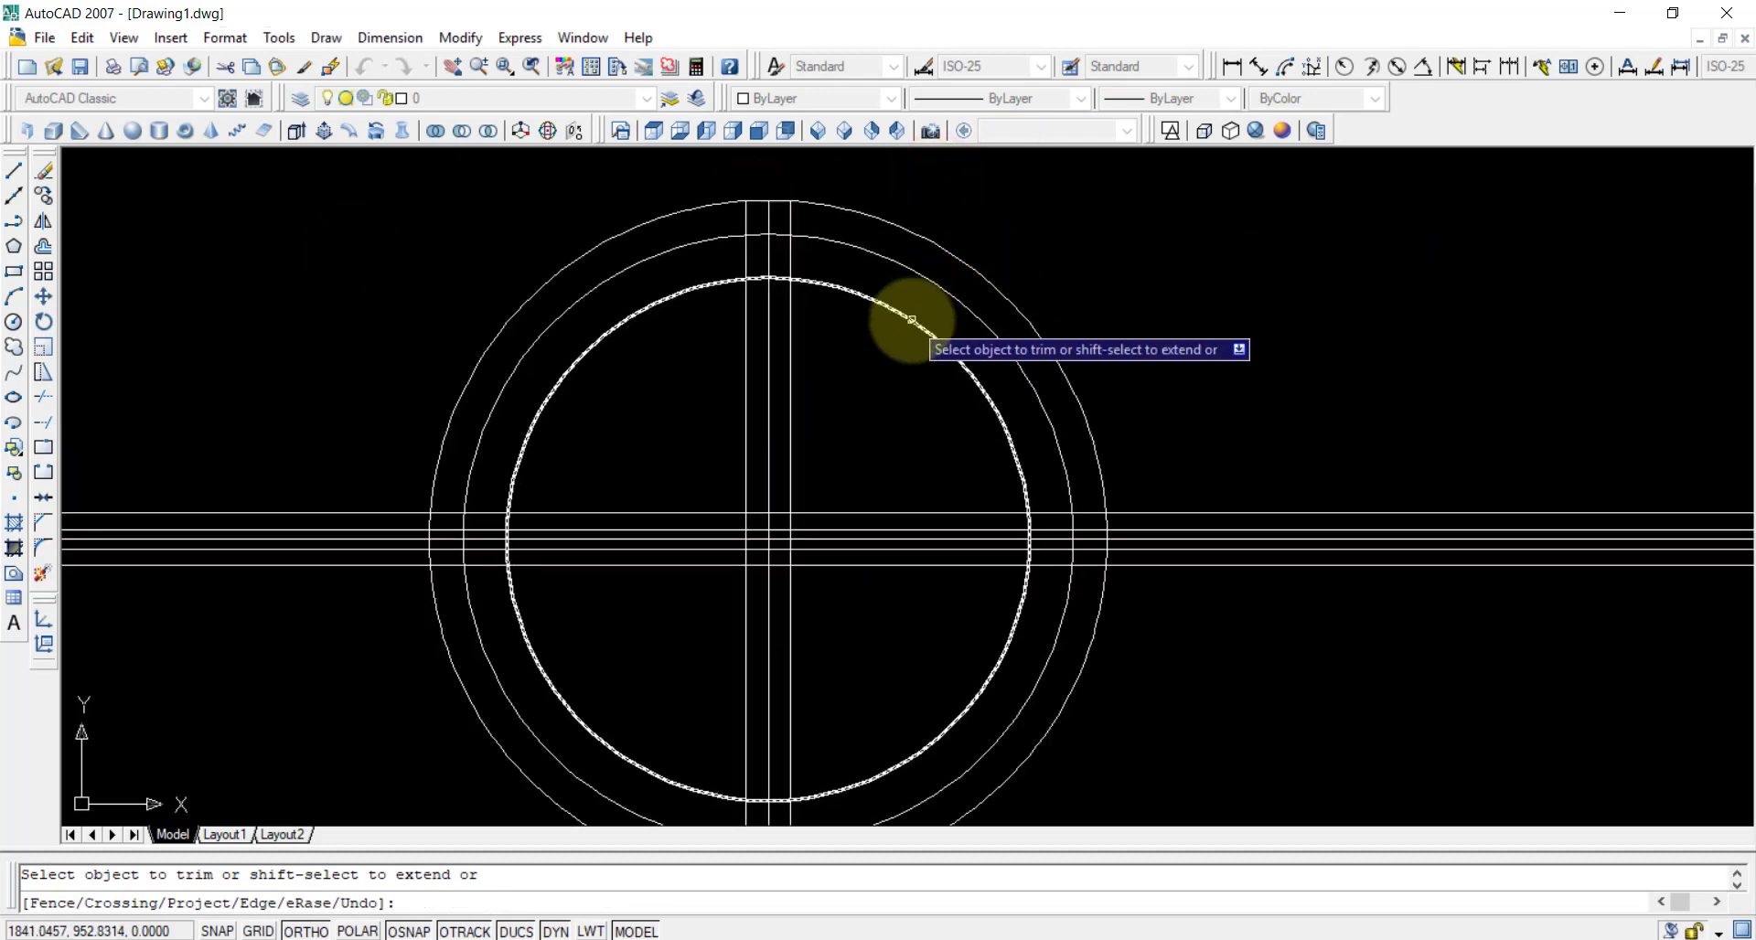
pyautogui.click(912, 318)
pyautogui.click(671, 295)
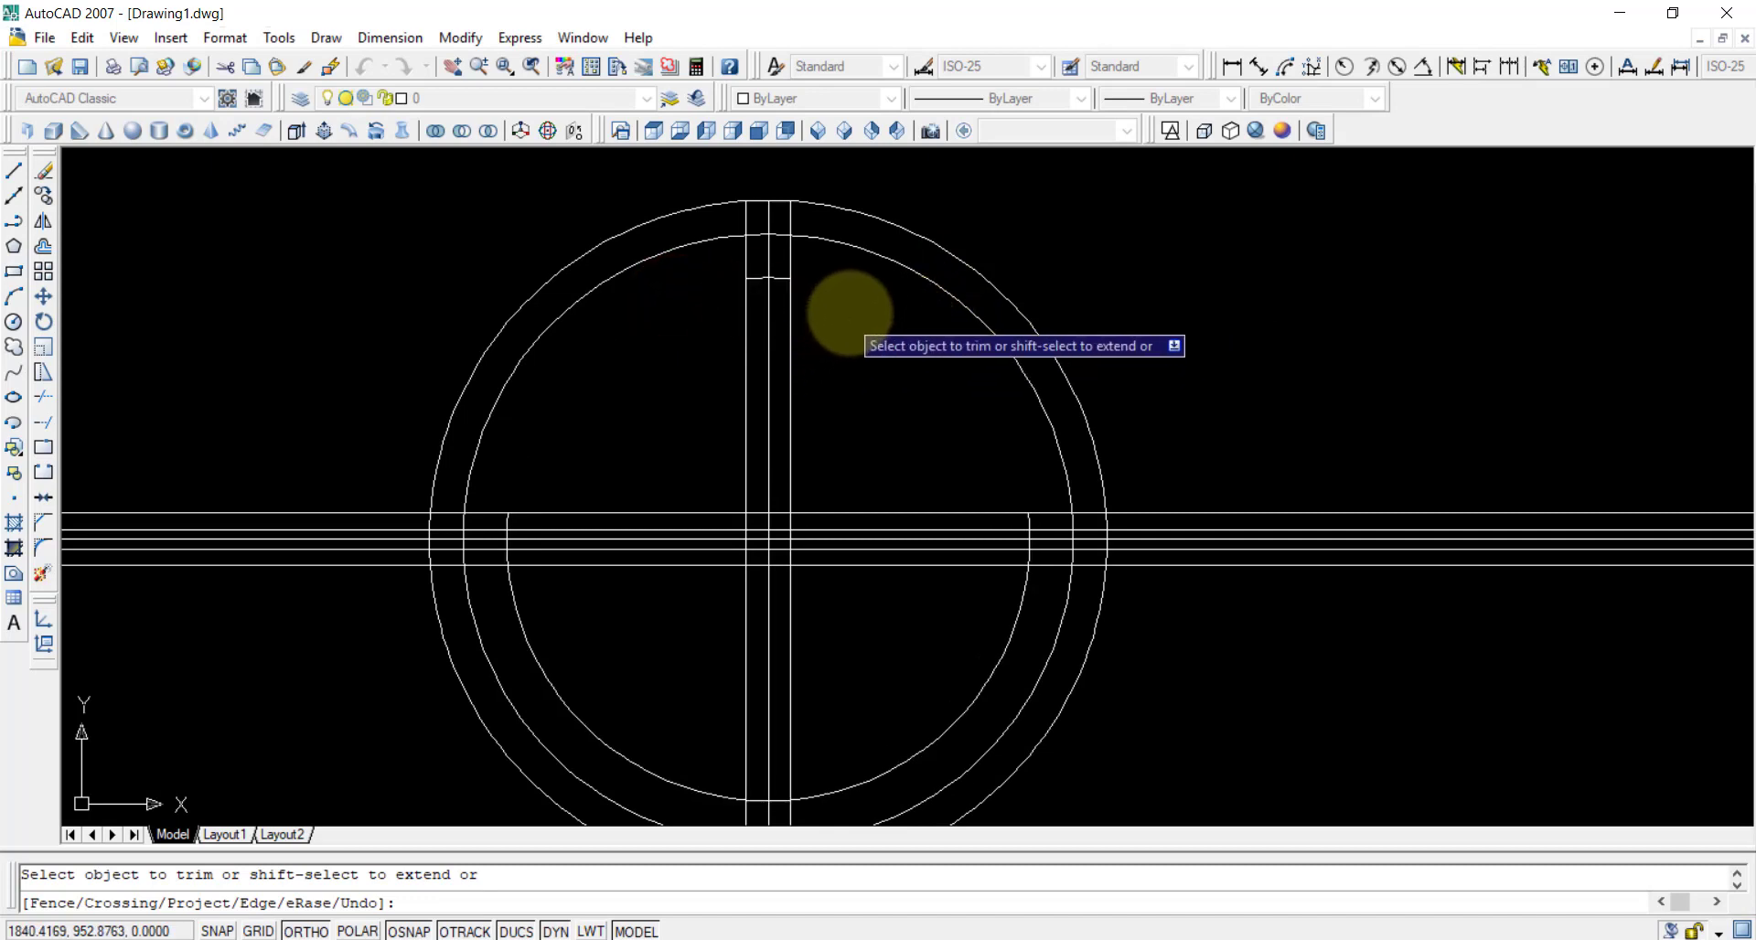
pyautogui.click(842, 329)
pyautogui.click(643, 393)
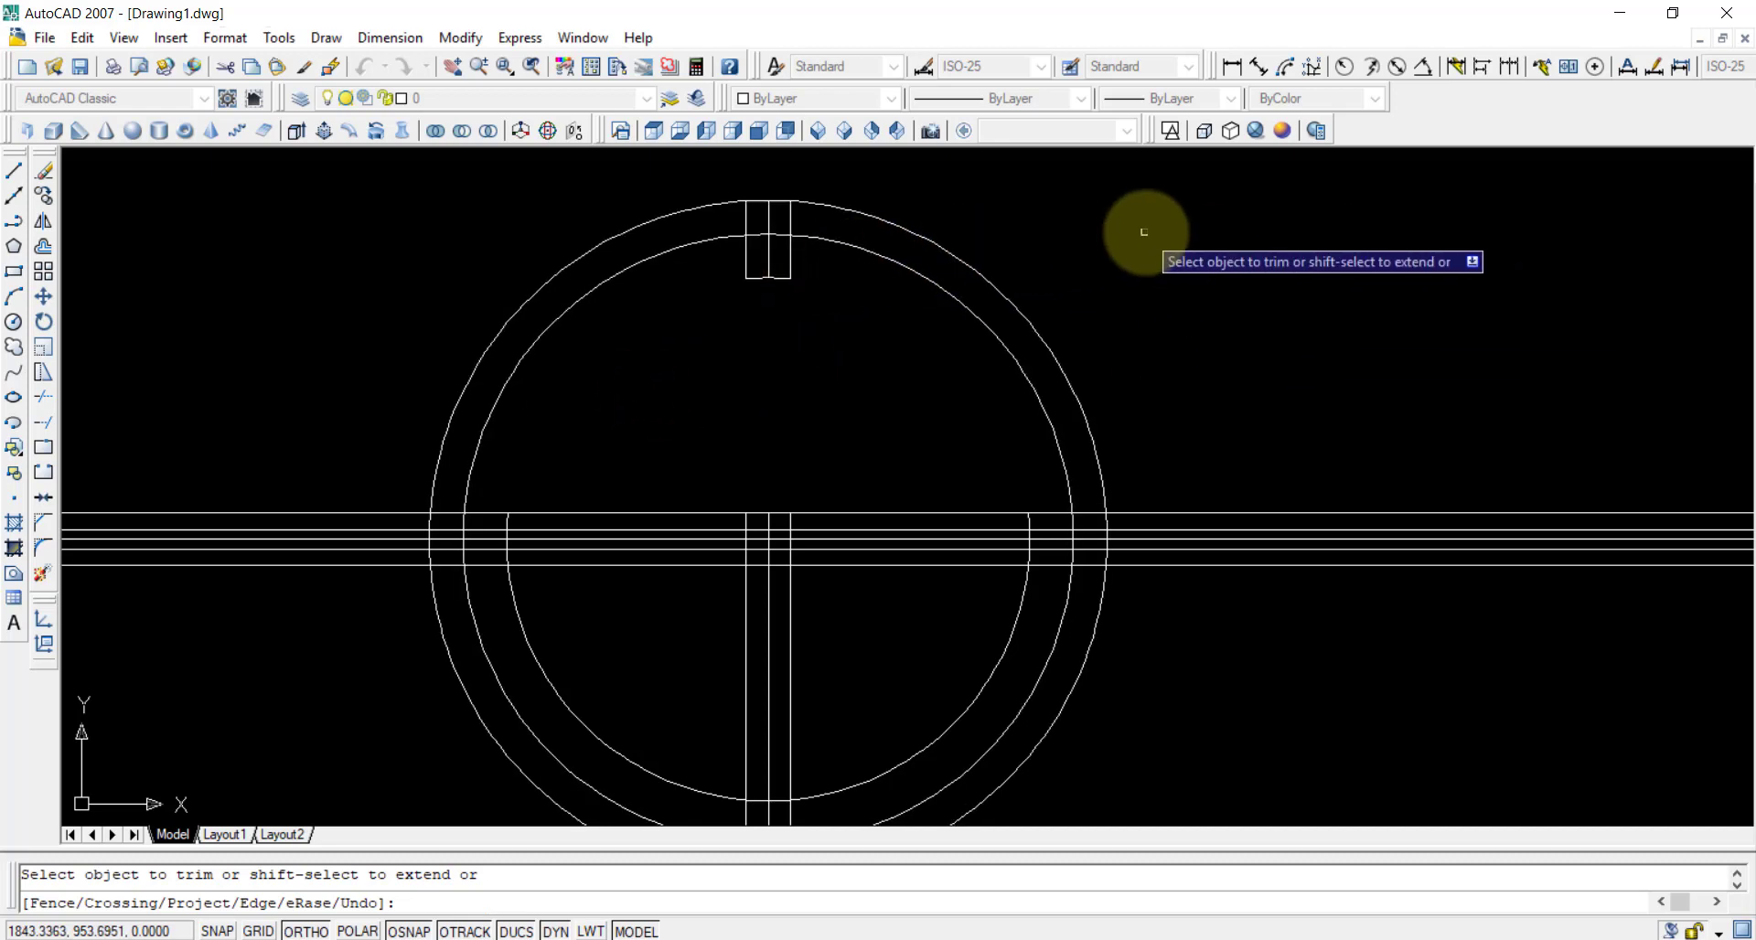
pyautogui.press('Escape')
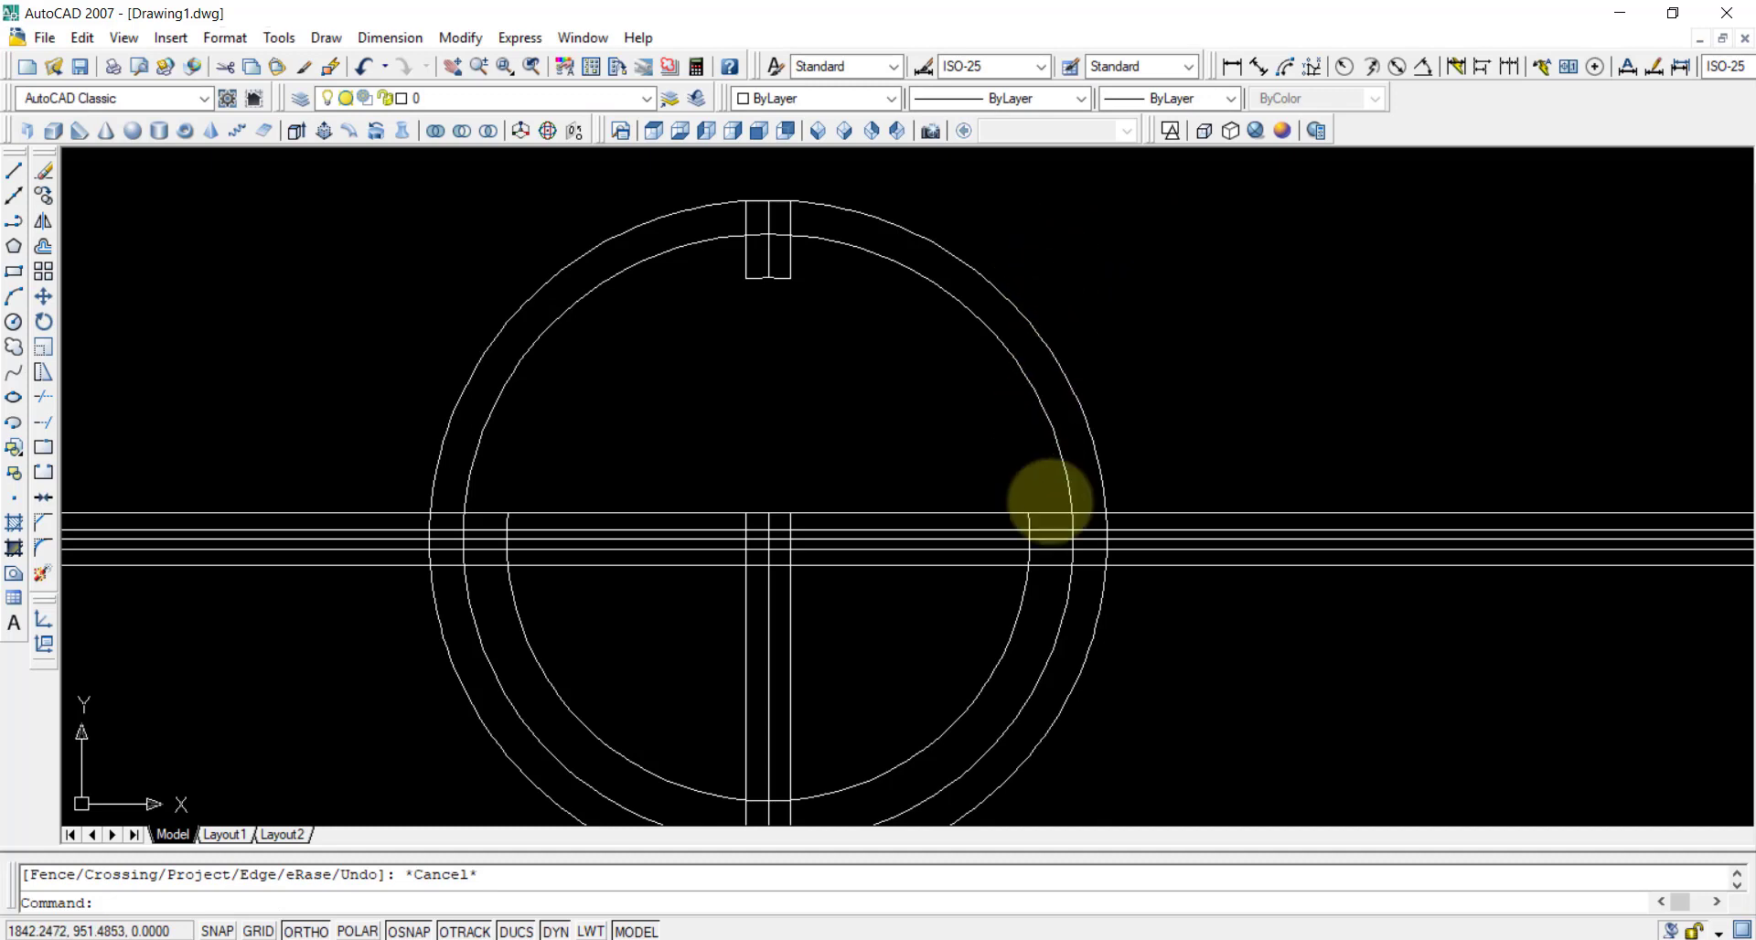
# - Erase the innermost circle's remaining lower arc and the three vertical lines running down from the uppermost horizontal line
pyautogui.click(1022, 604)
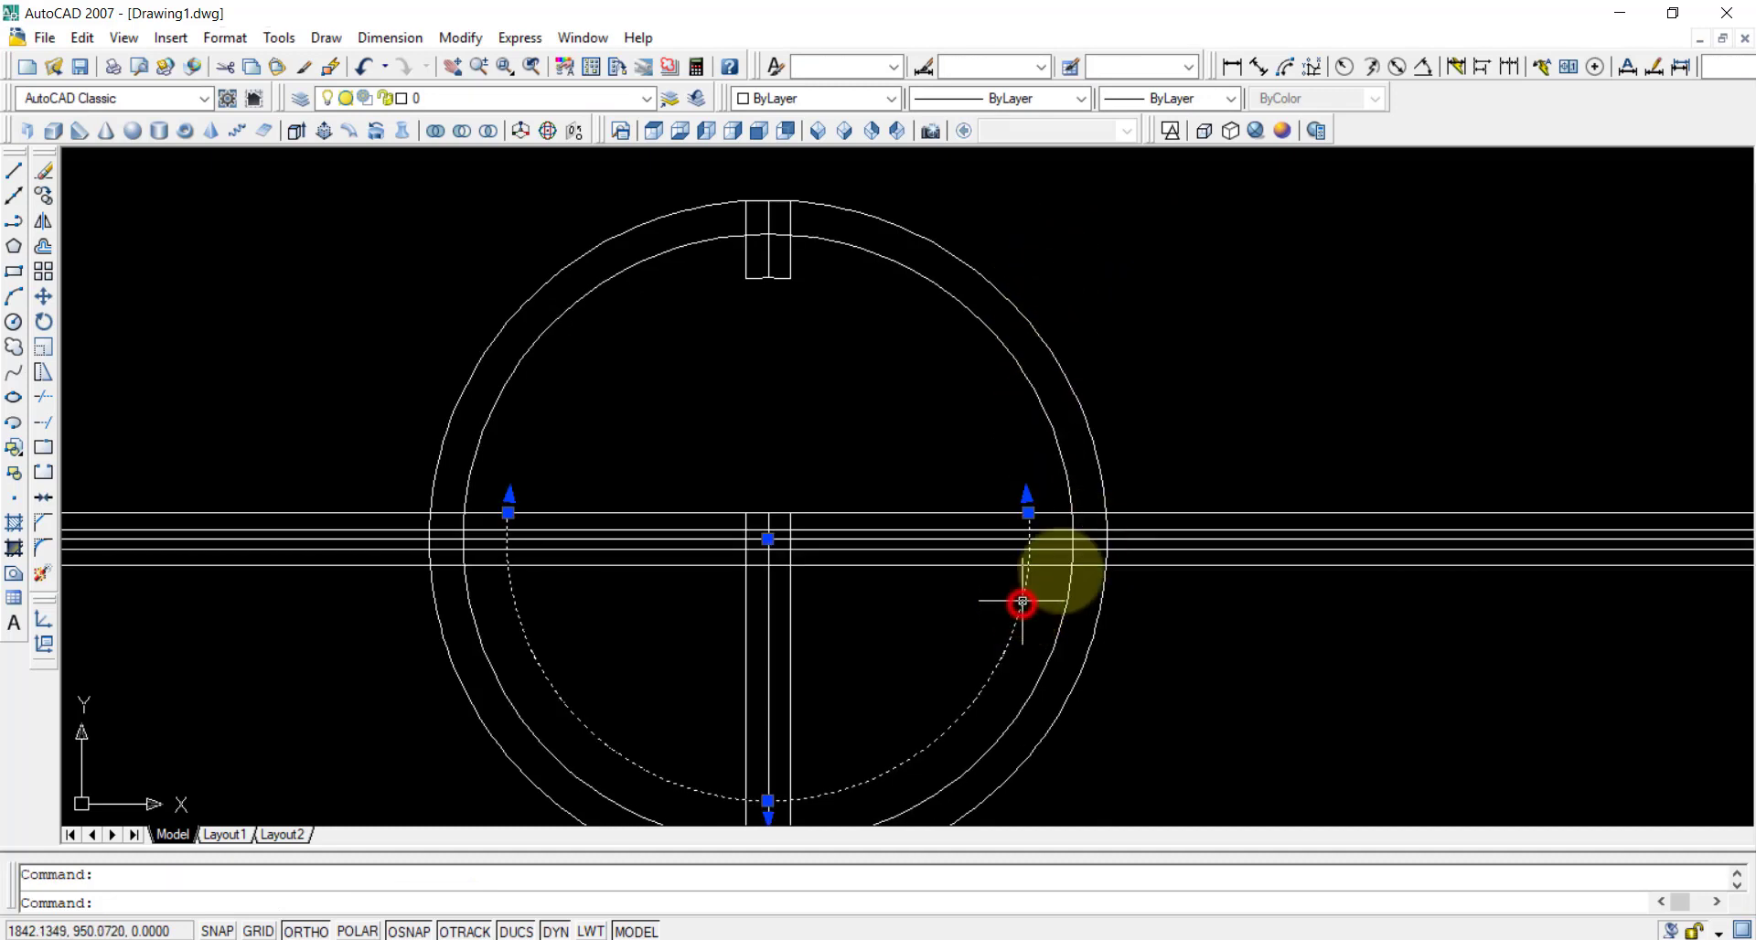
pyautogui.press('Delete')
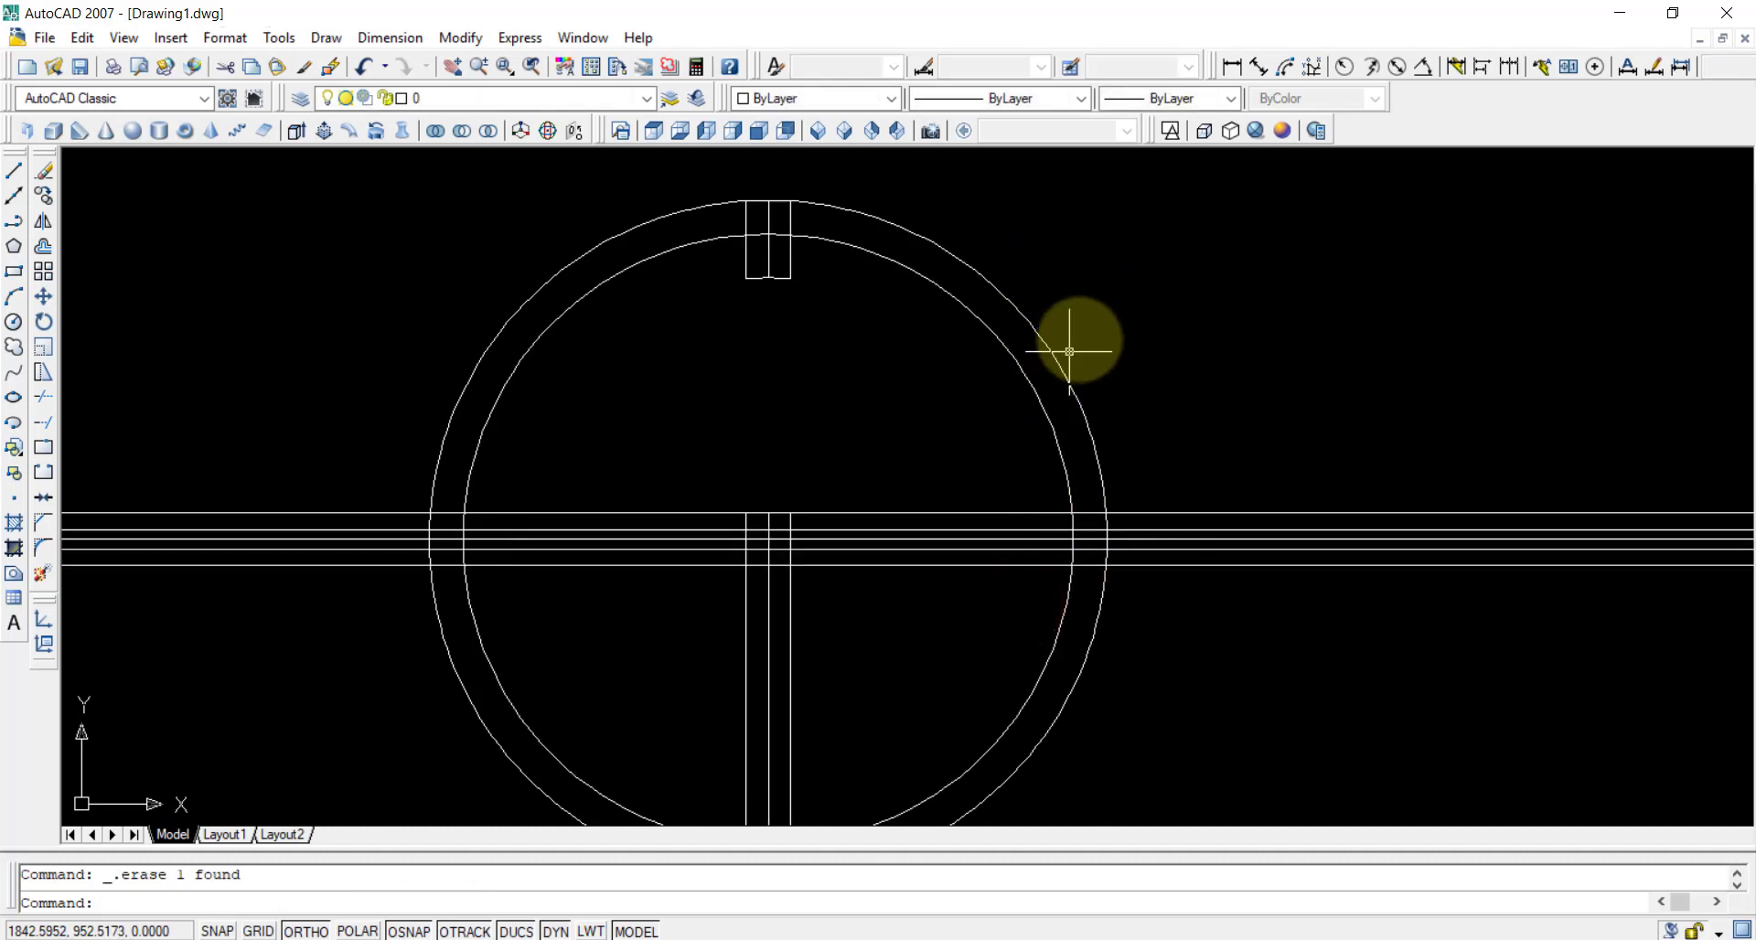
pyautogui.scroll(-1, 1078, 311)
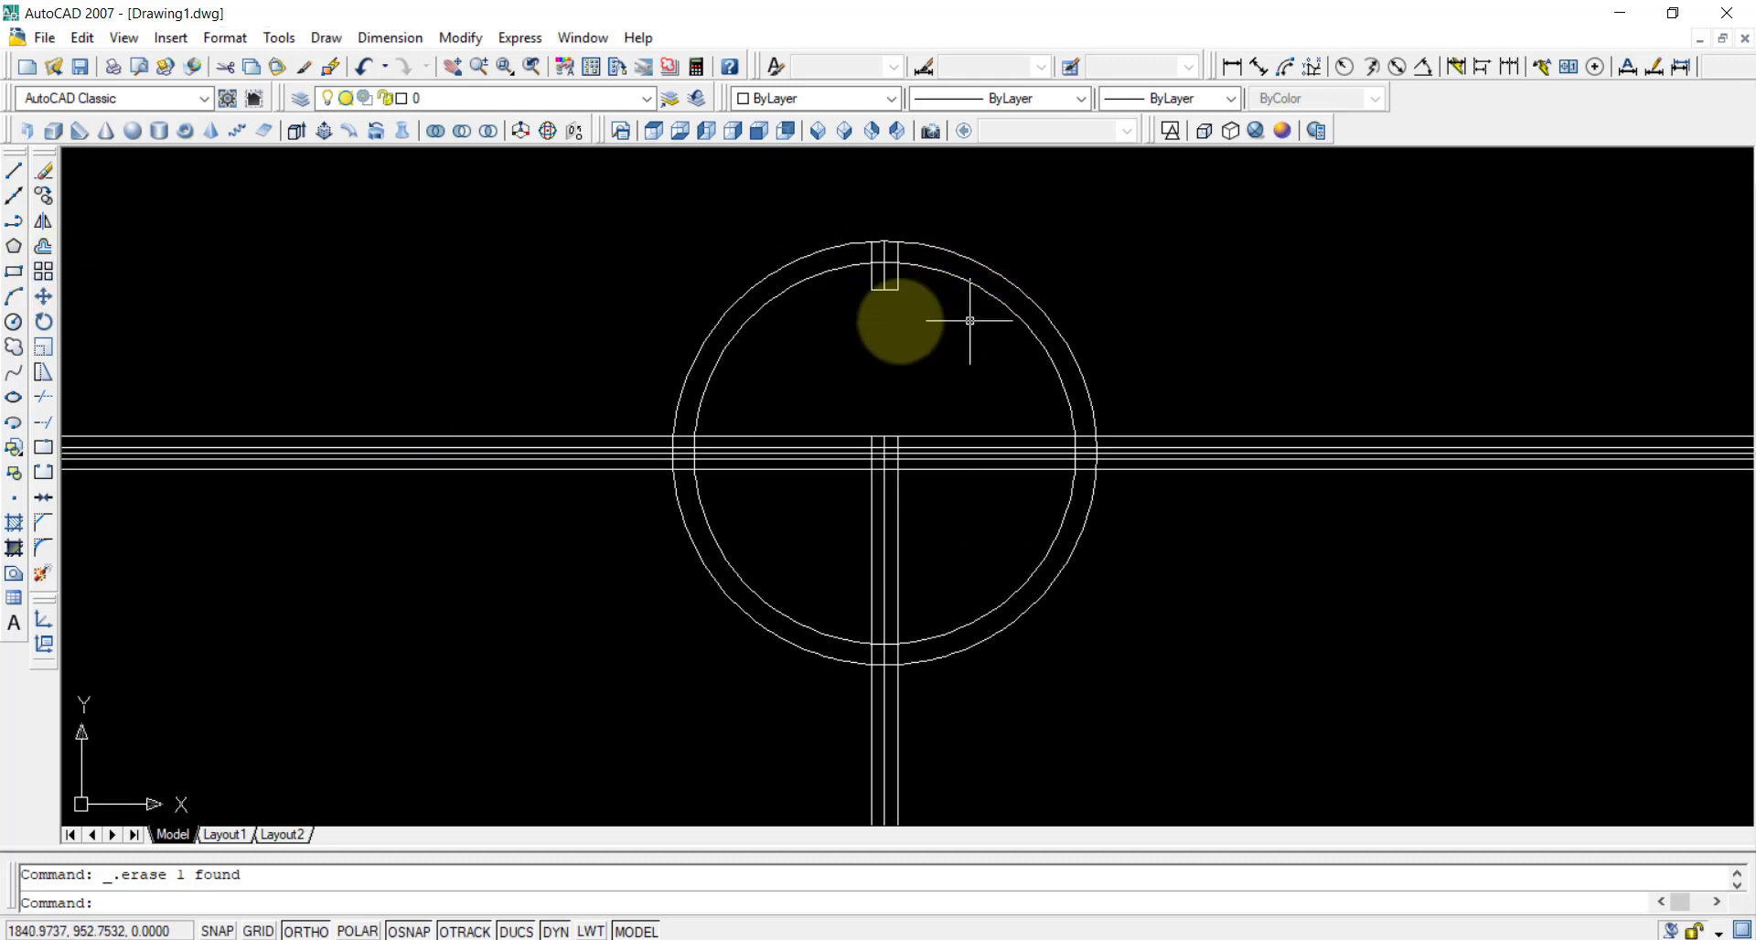
pyautogui.click(958, 517)
pyautogui.click(785, 576)
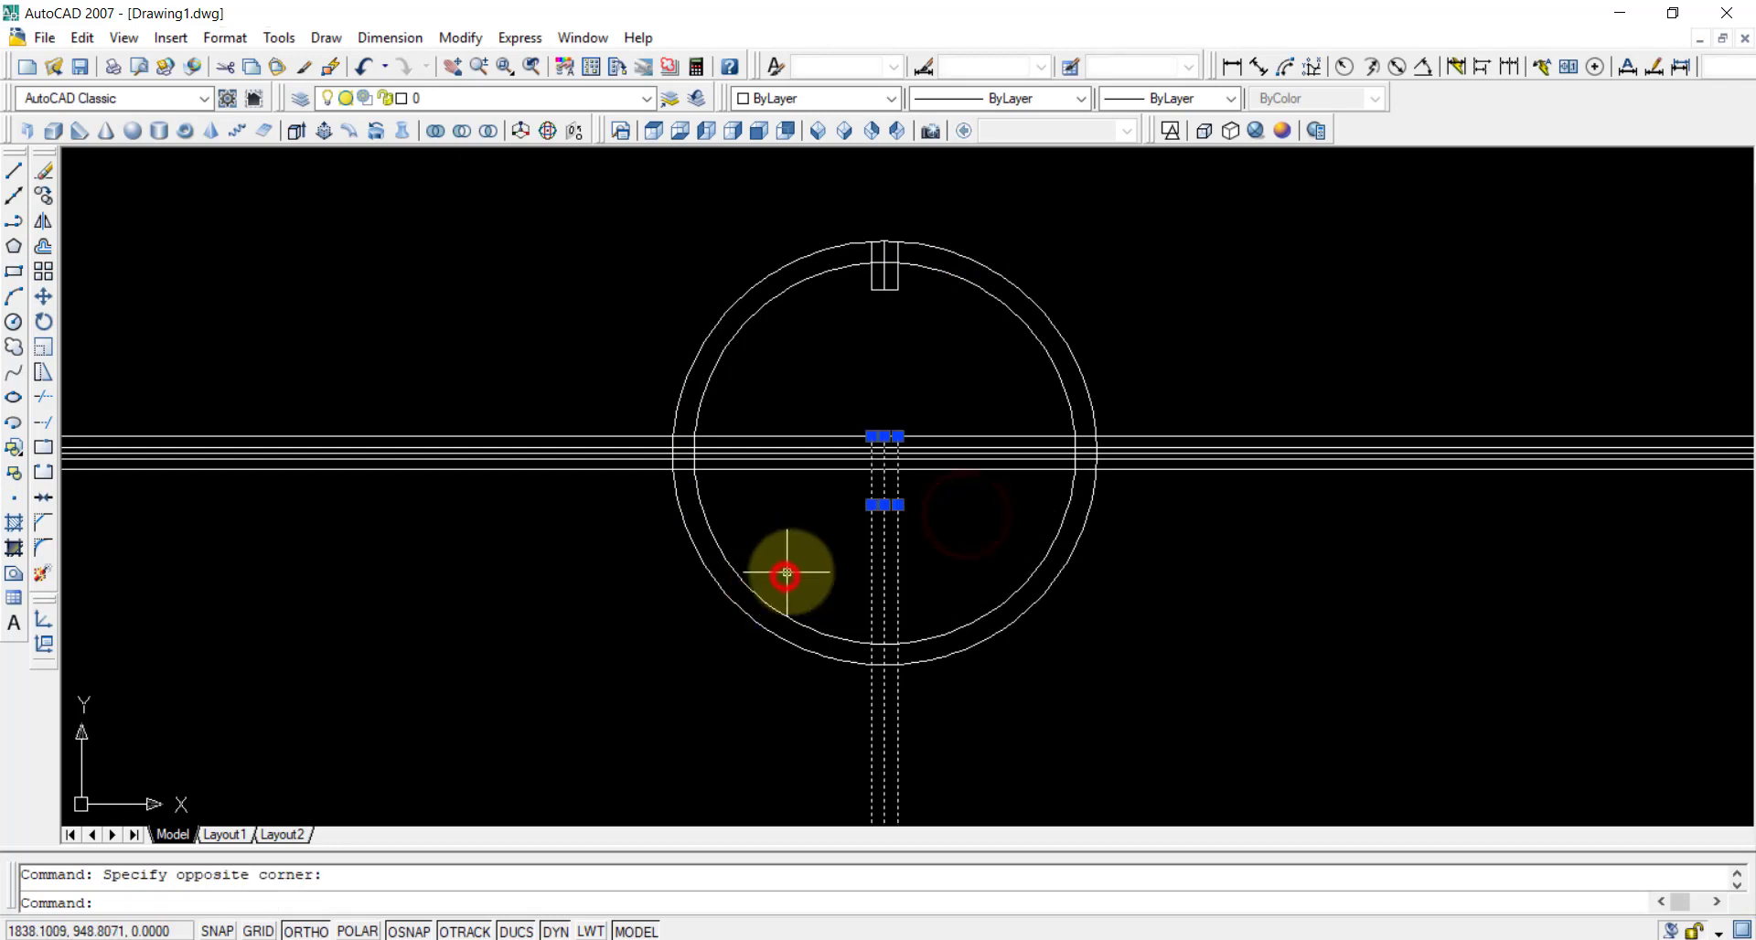
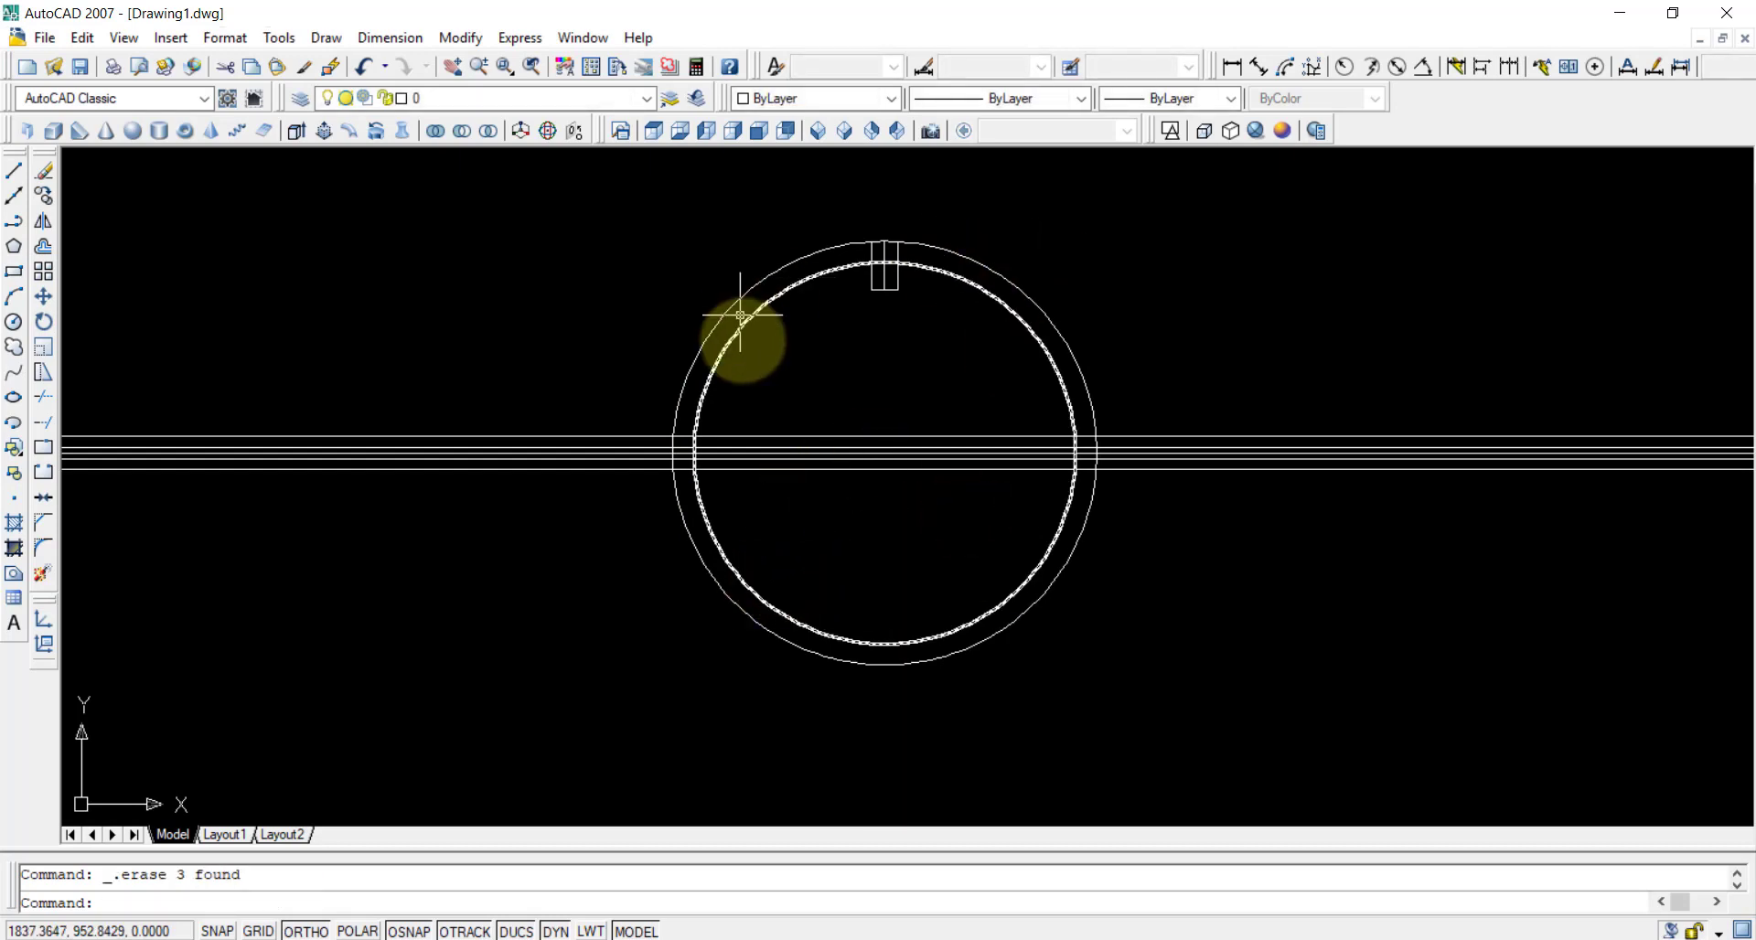
# - Set up a polar array with the short arc at the base of the upper slot as its object
pyautogui.scroll(1, 118, 239)
pyautogui.scroll(-2, 119, 240)
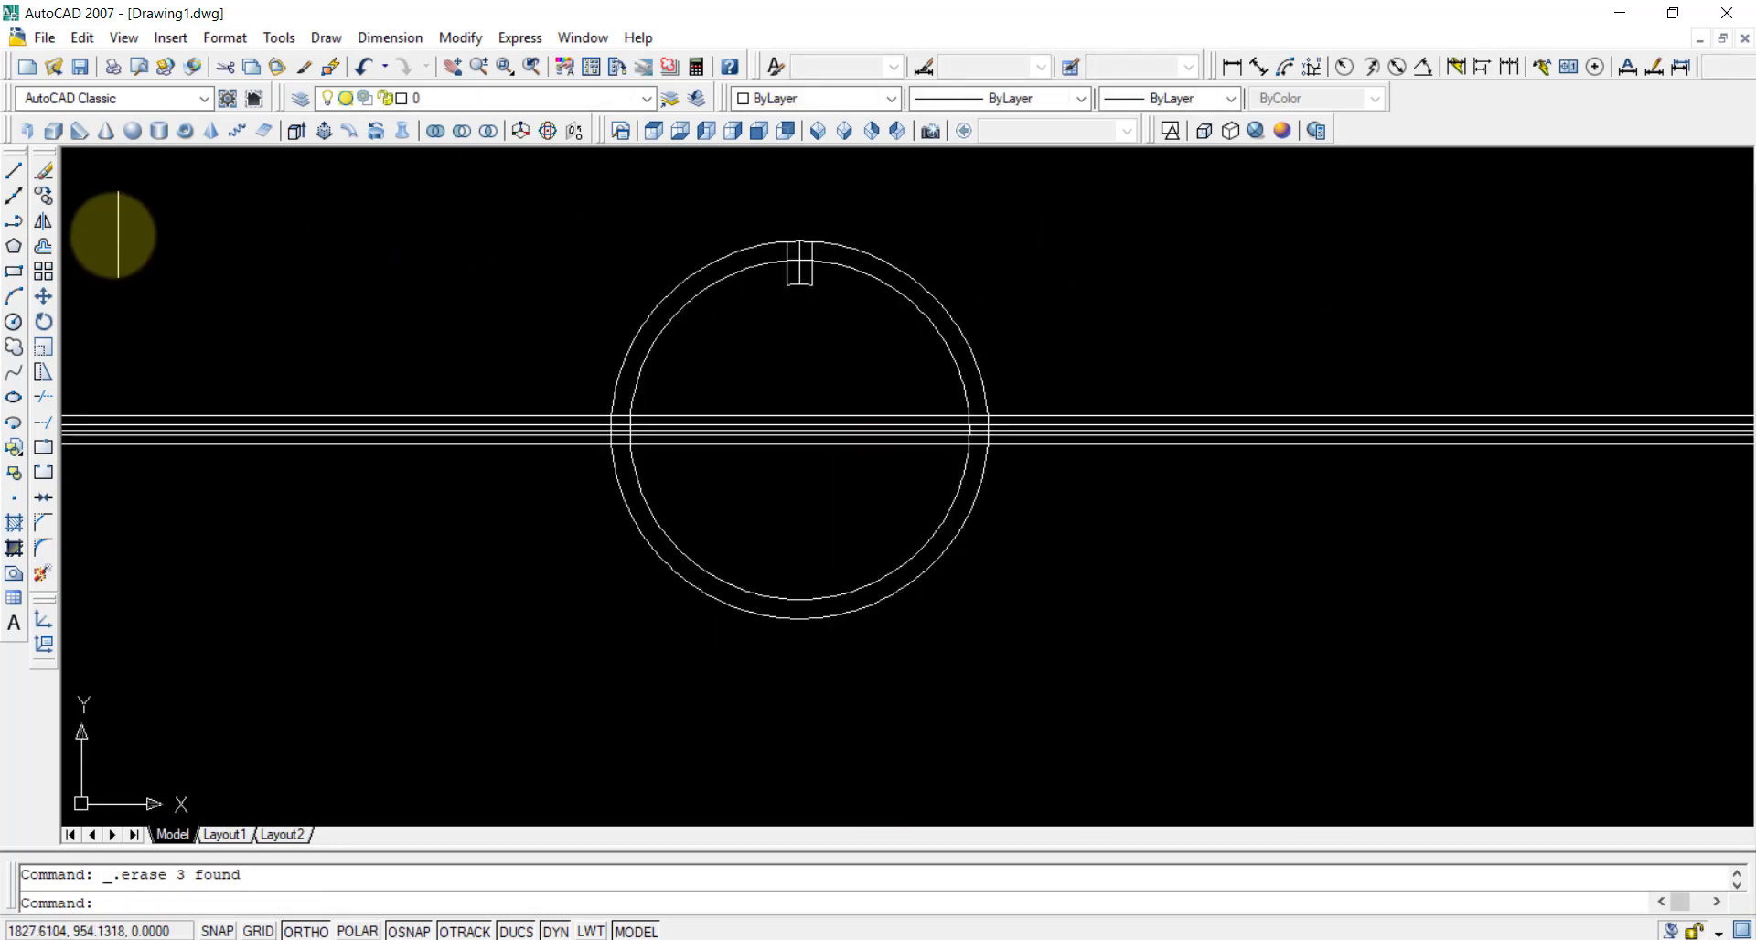
pyautogui.click(44, 273)
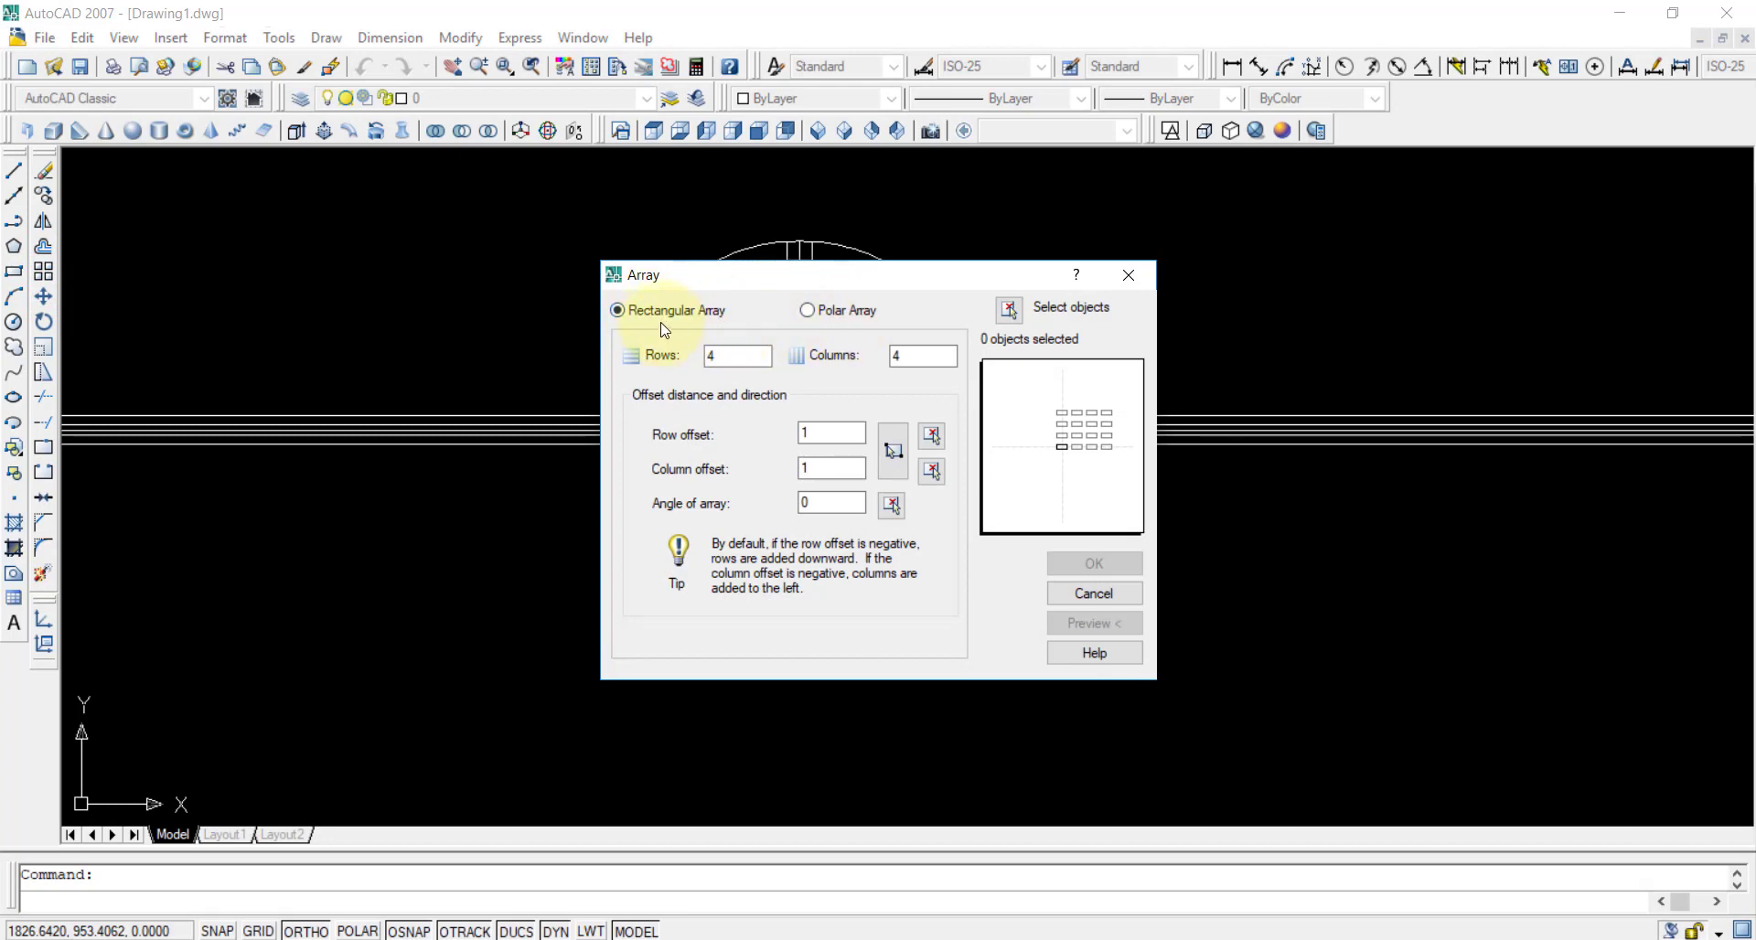
pyautogui.click(809, 312)
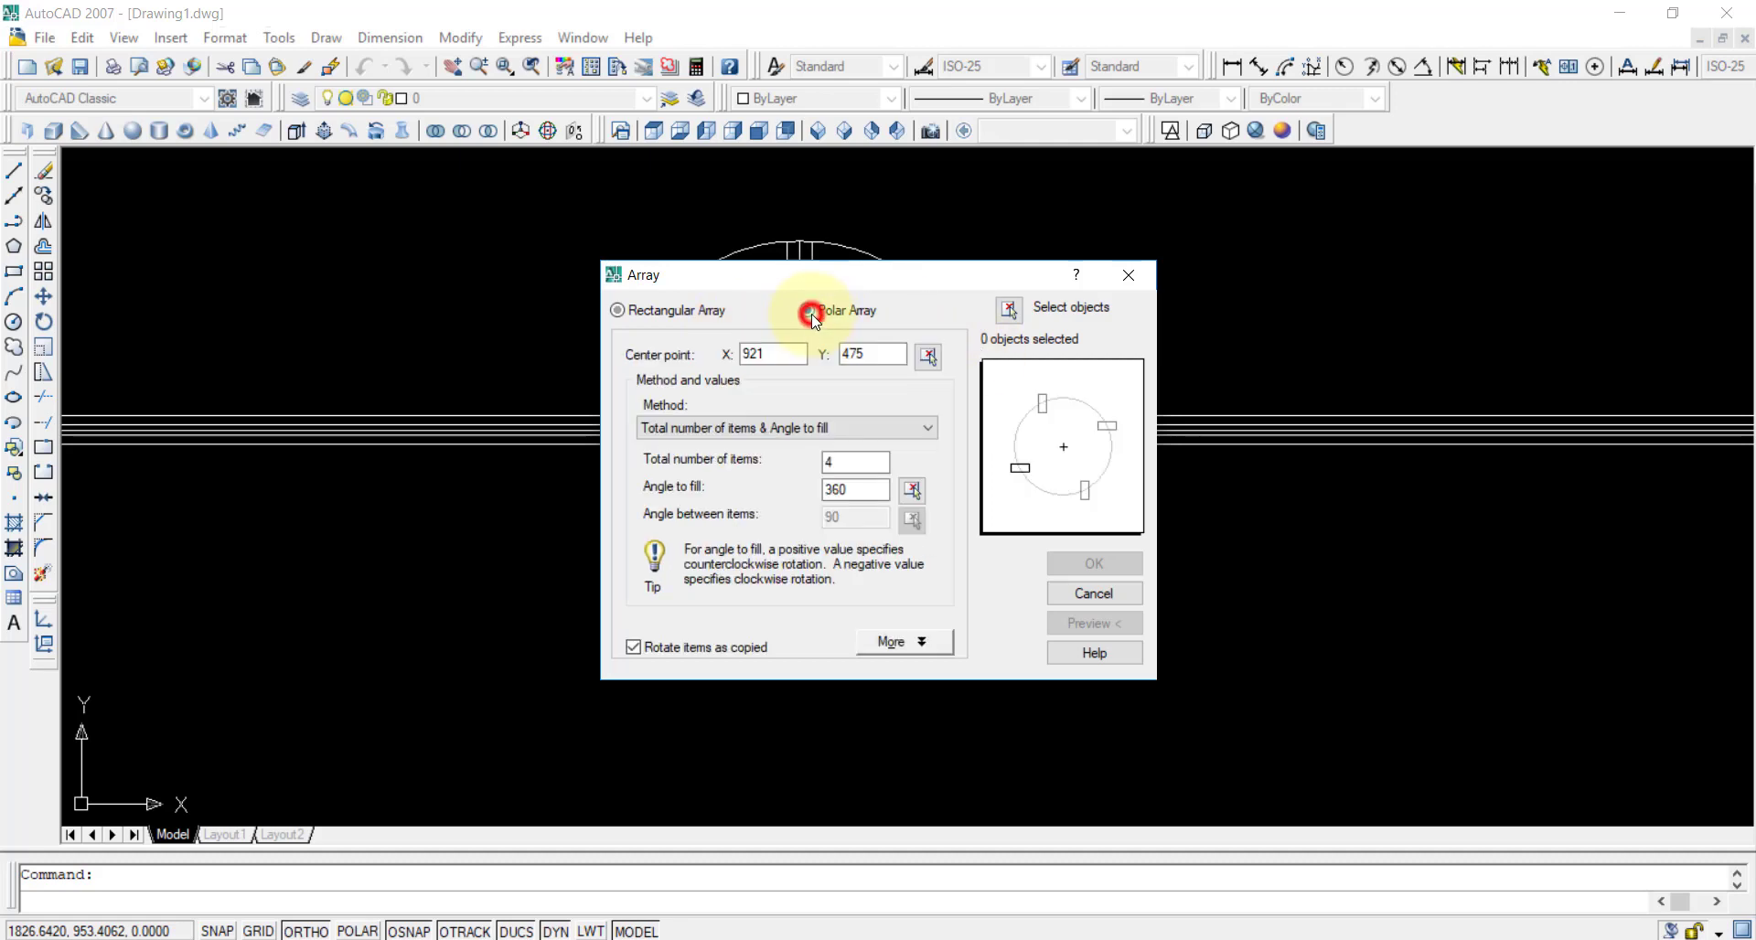
pyautogui.click(1010, 309)
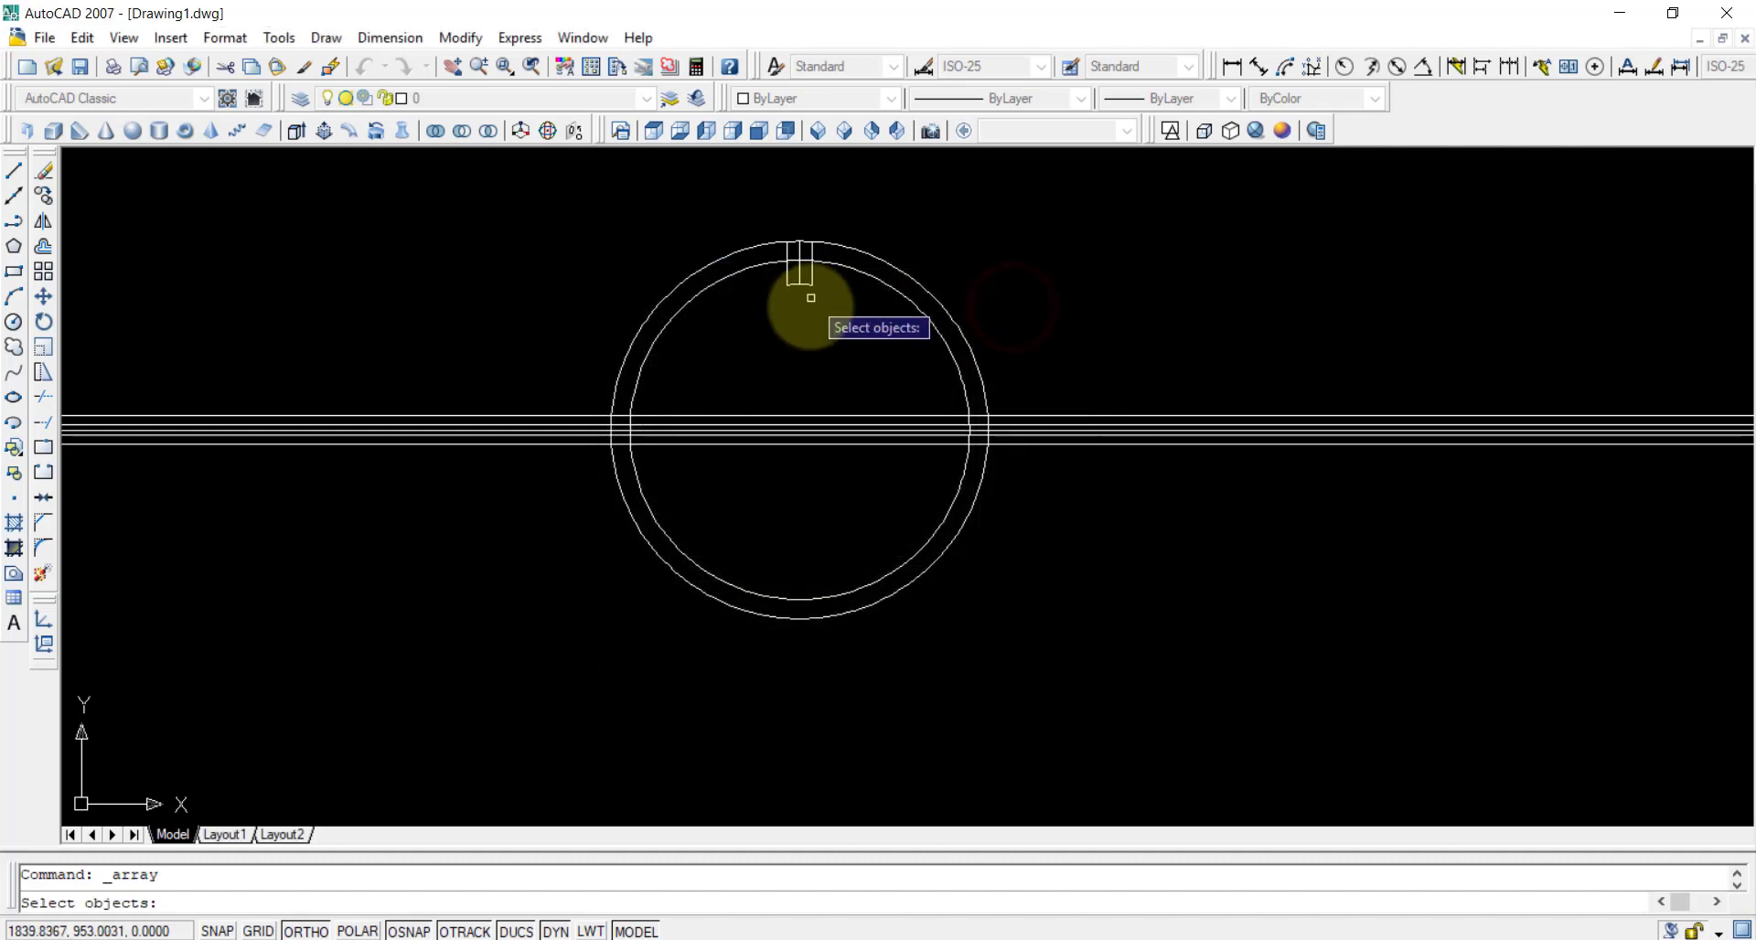
pyautogui.scroll(3, 800, 306)
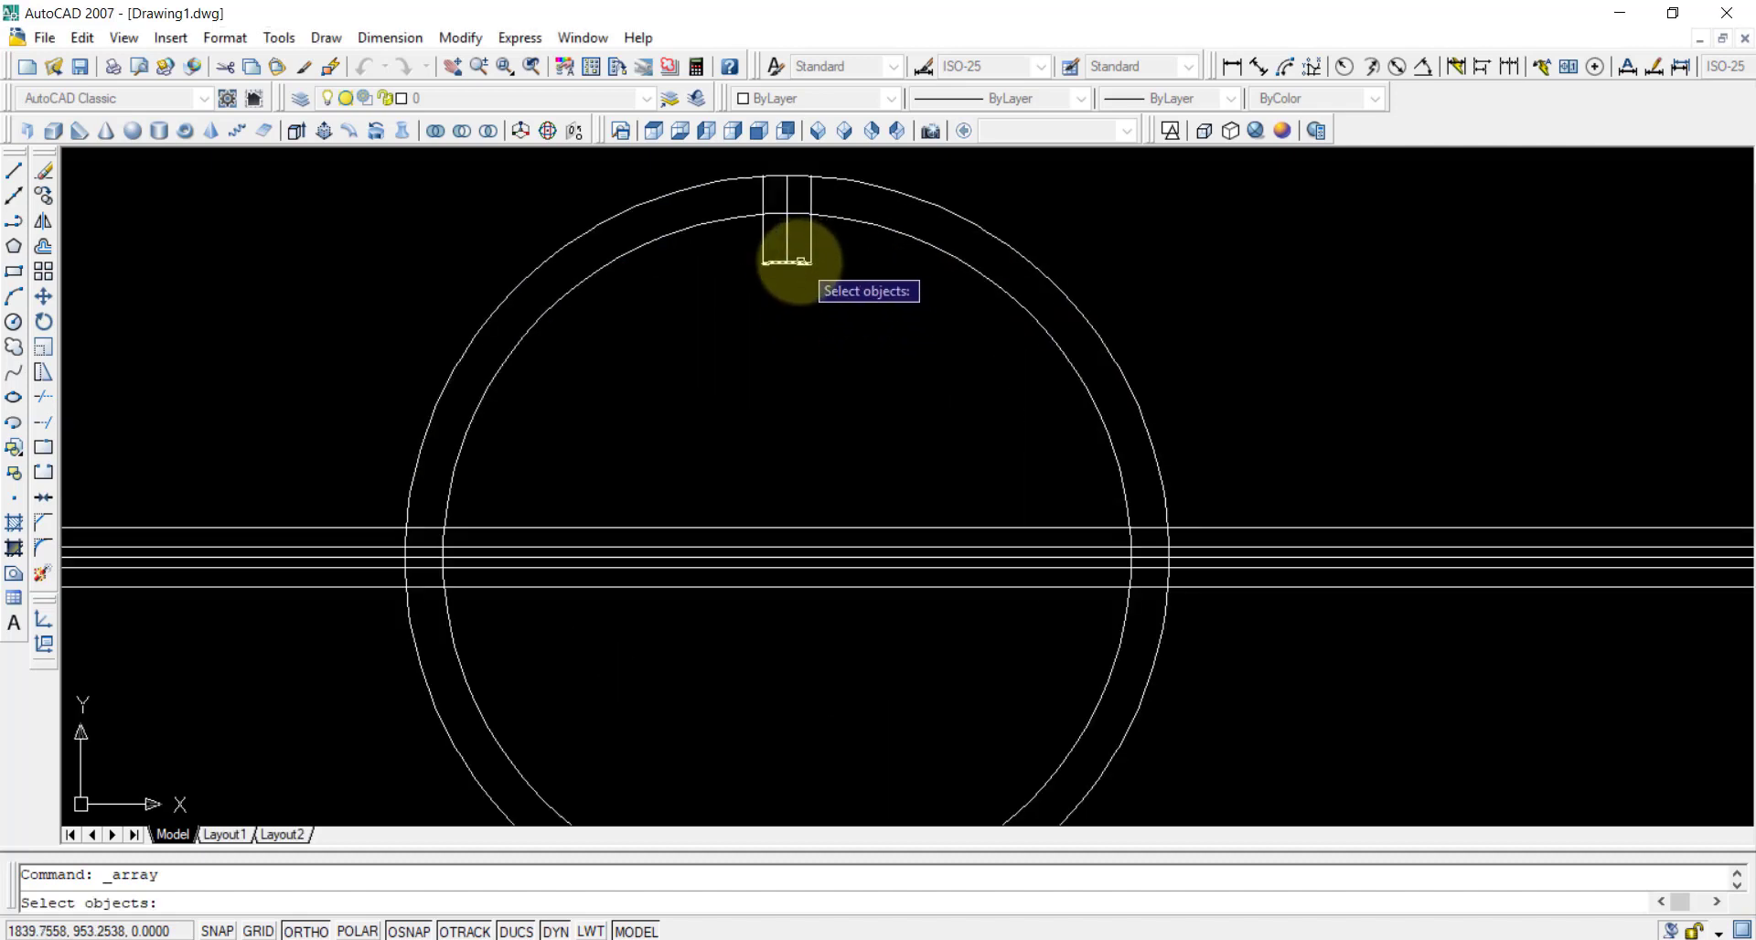
pyautogui.click(799, 259)
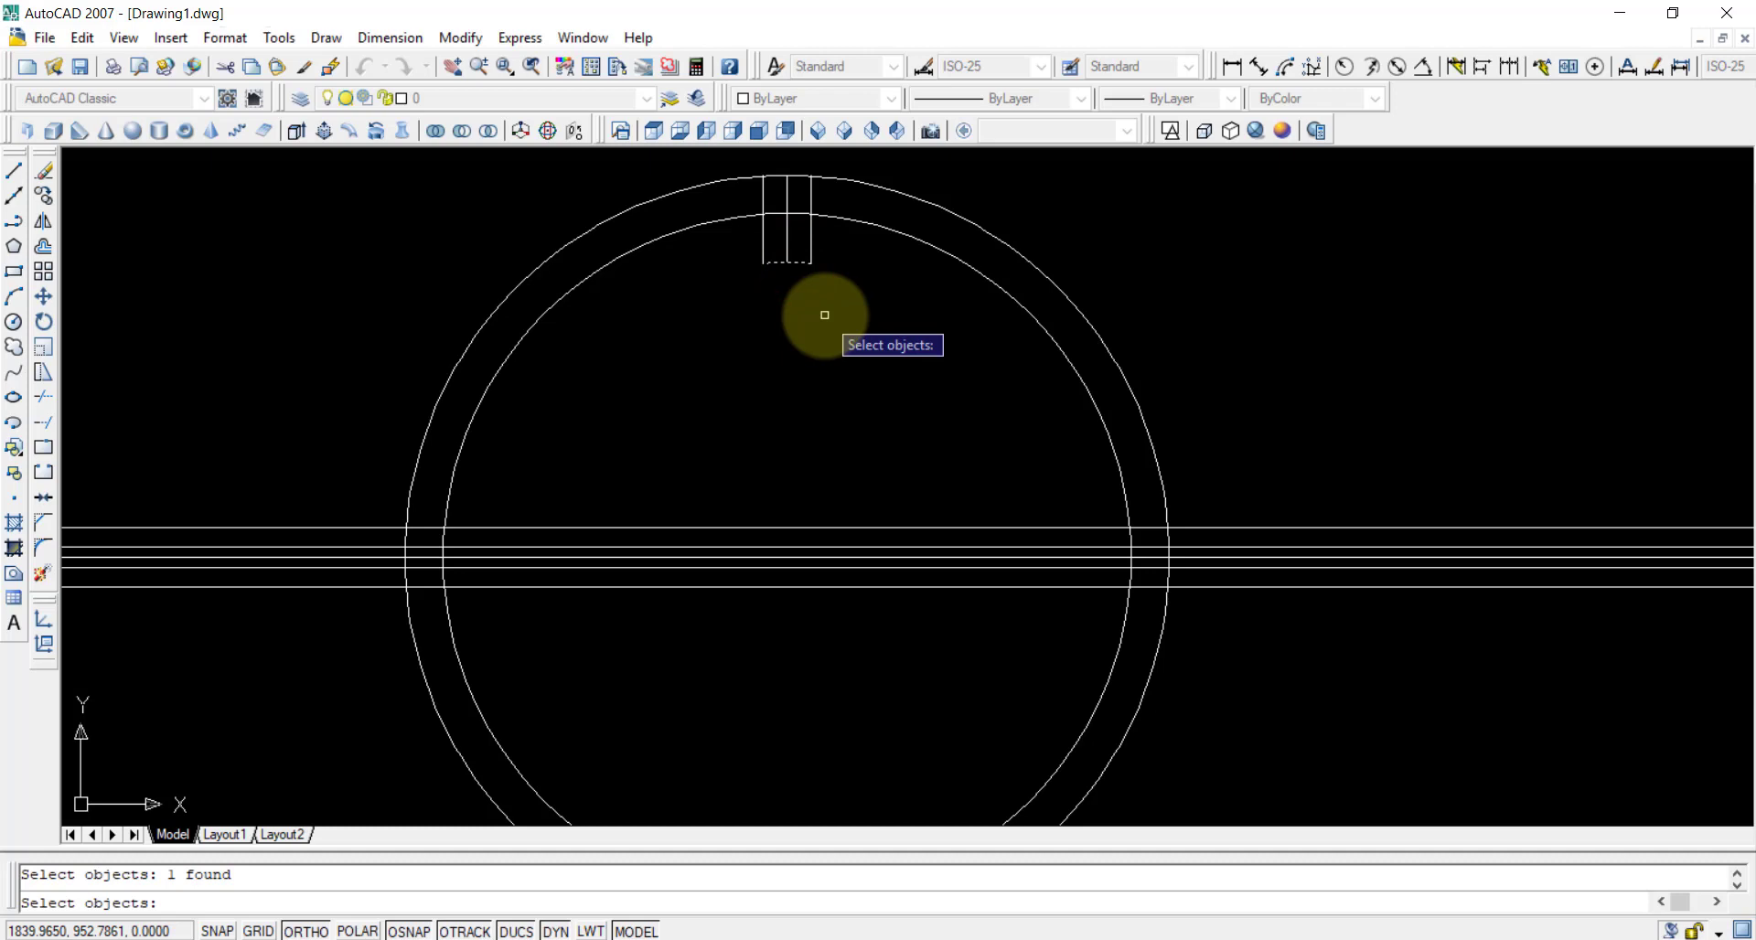
pyautogui.press('Return')
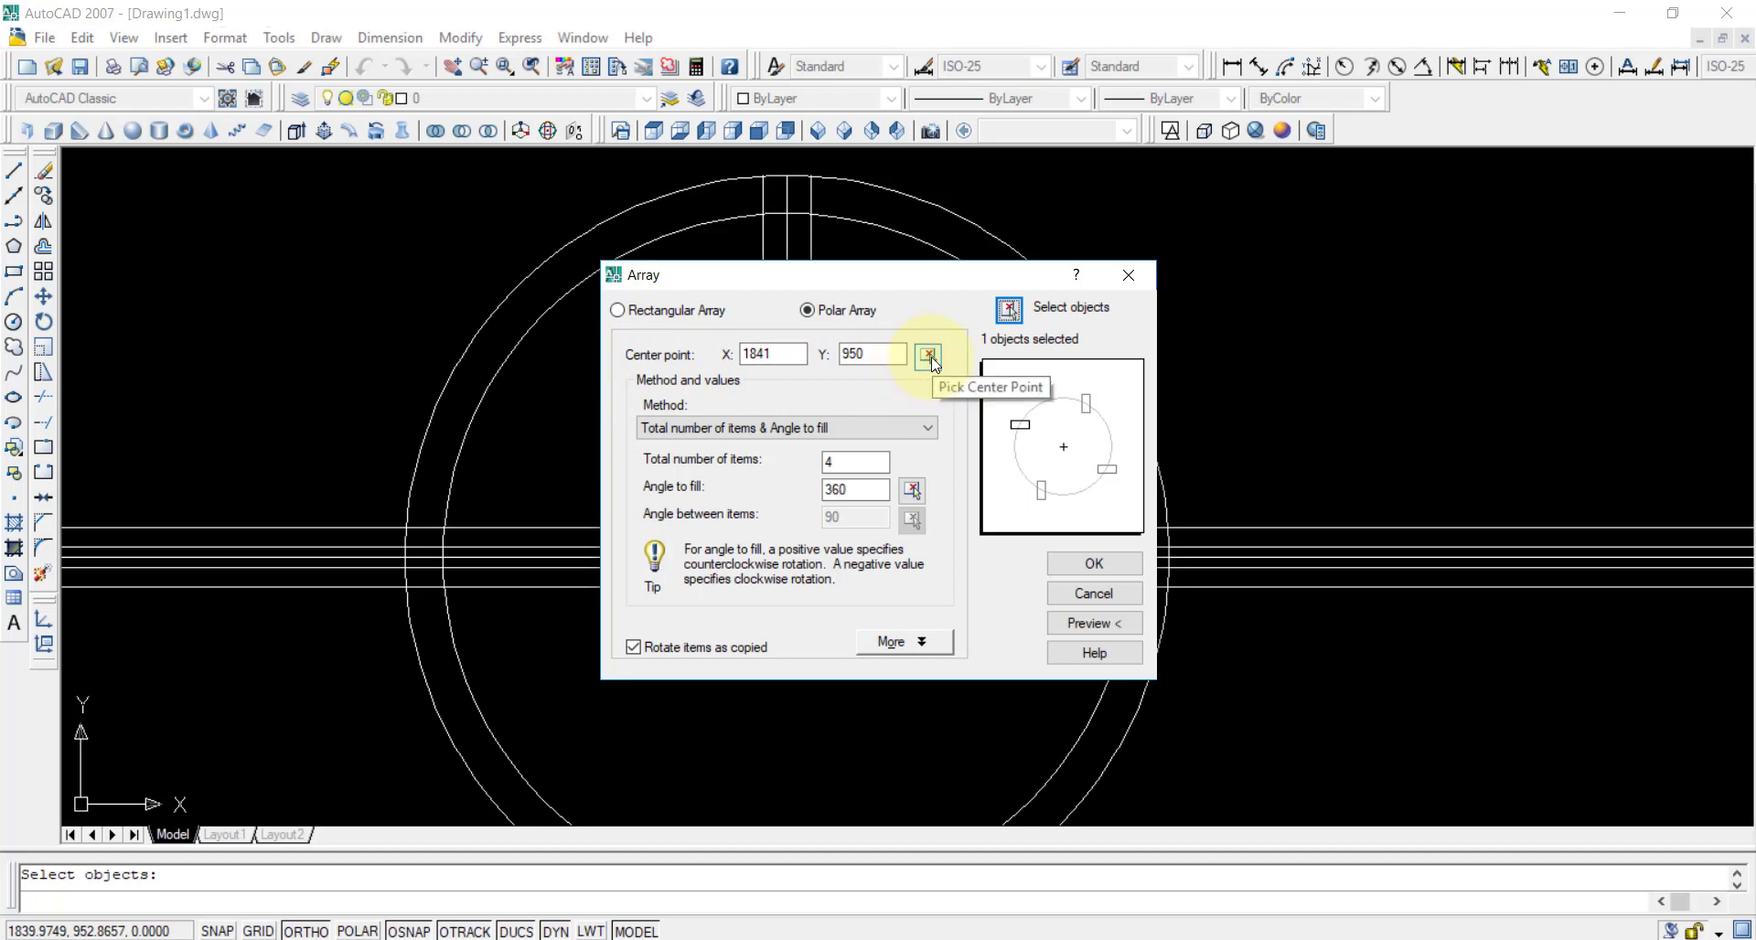
# - Centre the polar array on the circles' common centre, set 18 items over 360 degrees, preview it and accept the result
pyautogui.click(929, 356)
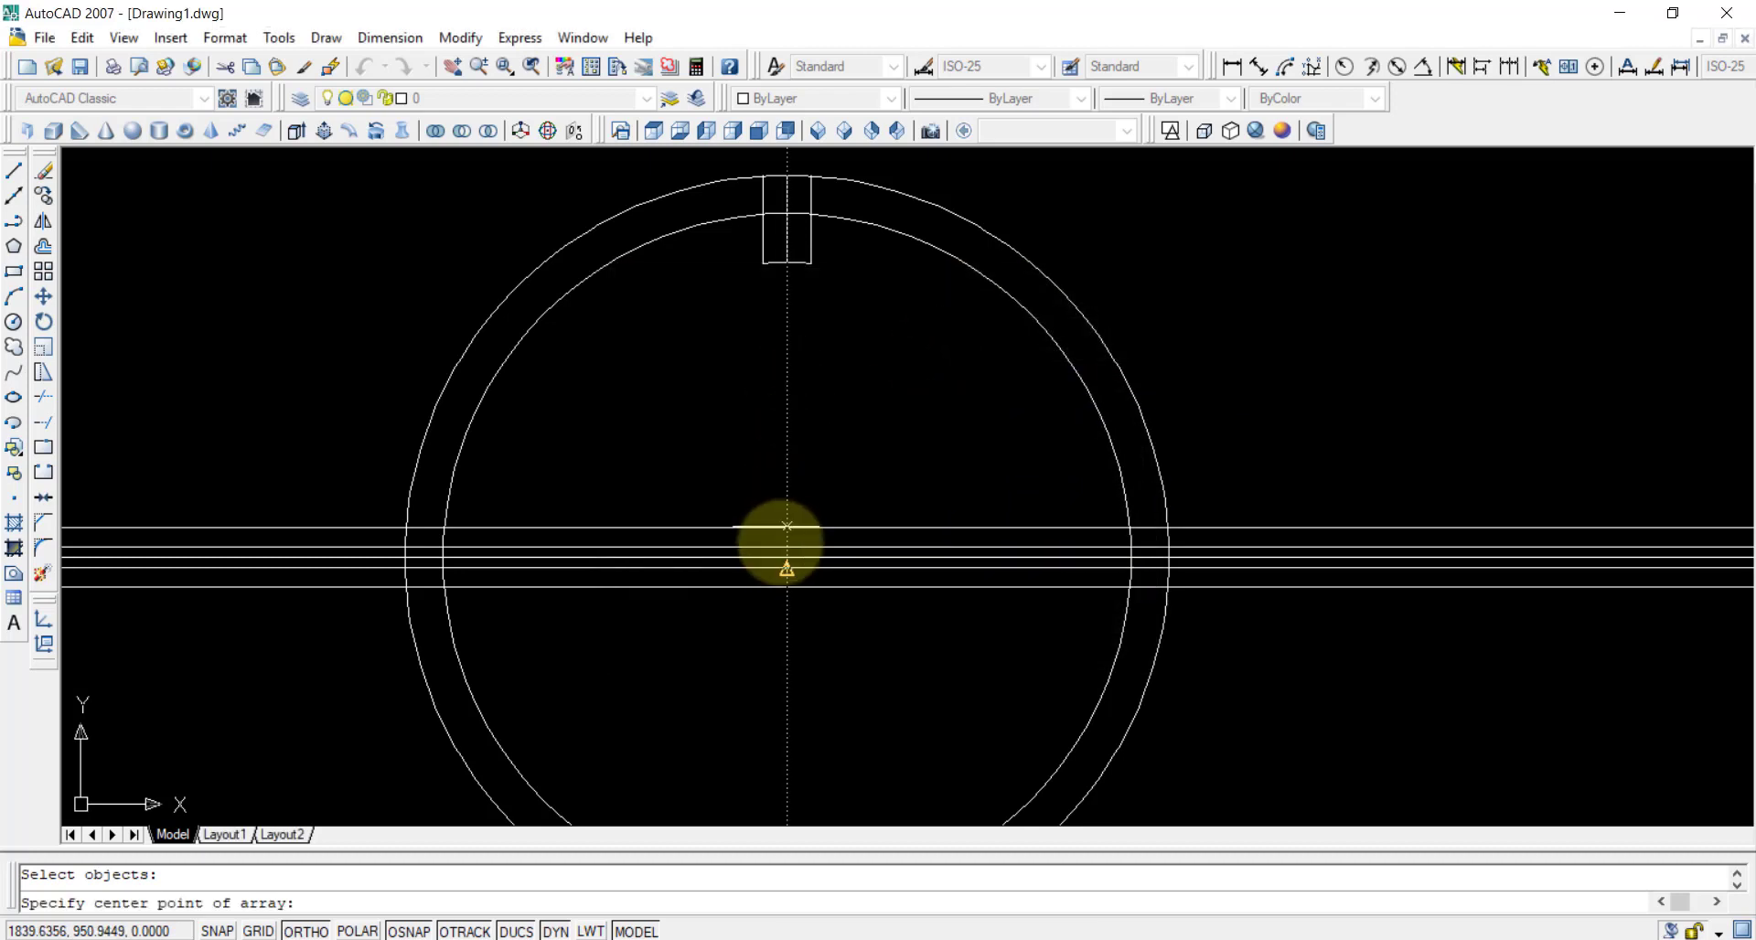
pyautogui.scroll(2, 770, 494)
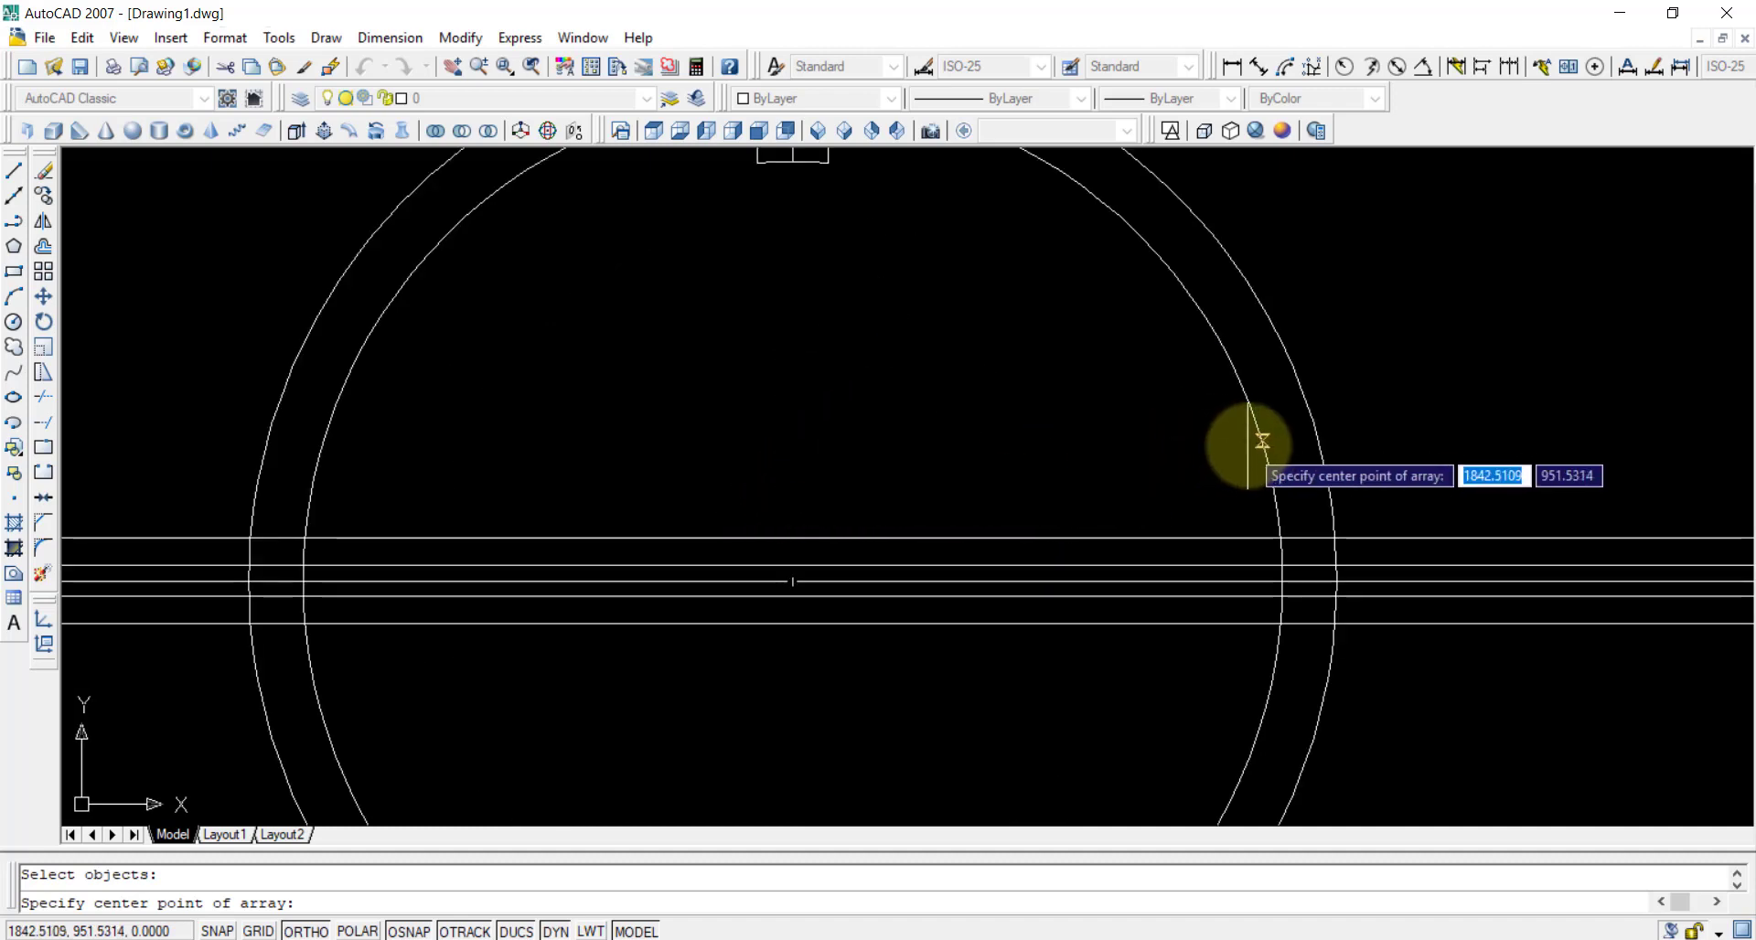
pyautogui.click(793, 580)
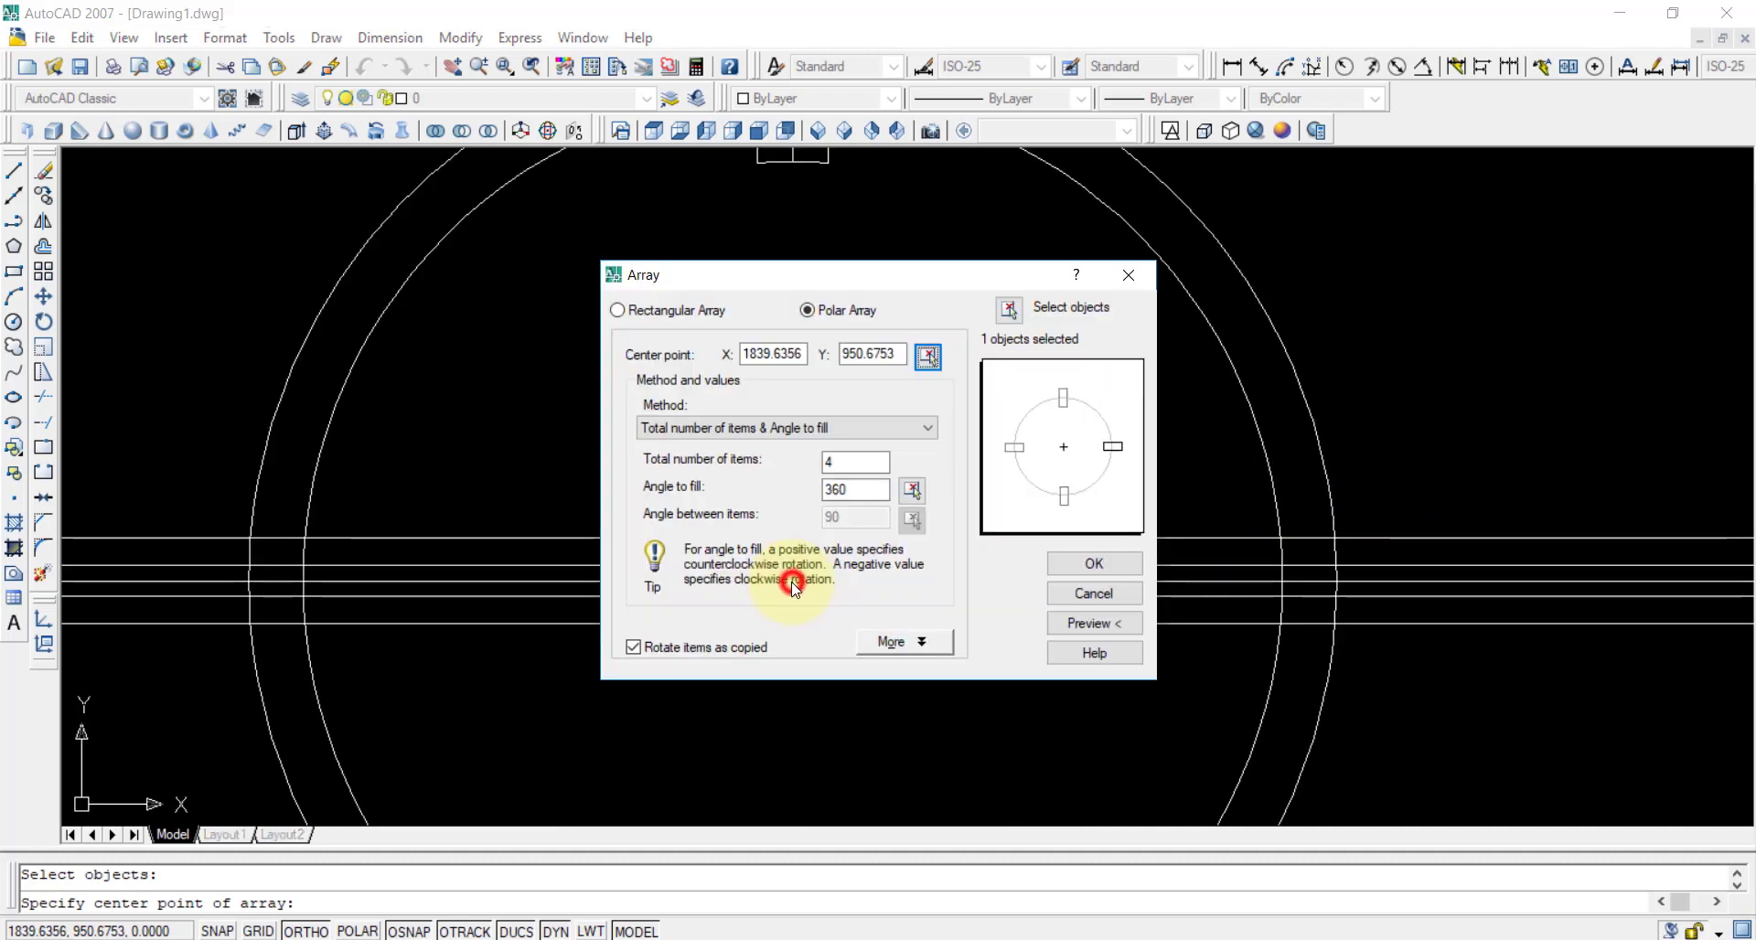
pyautogui.click(837, 463)
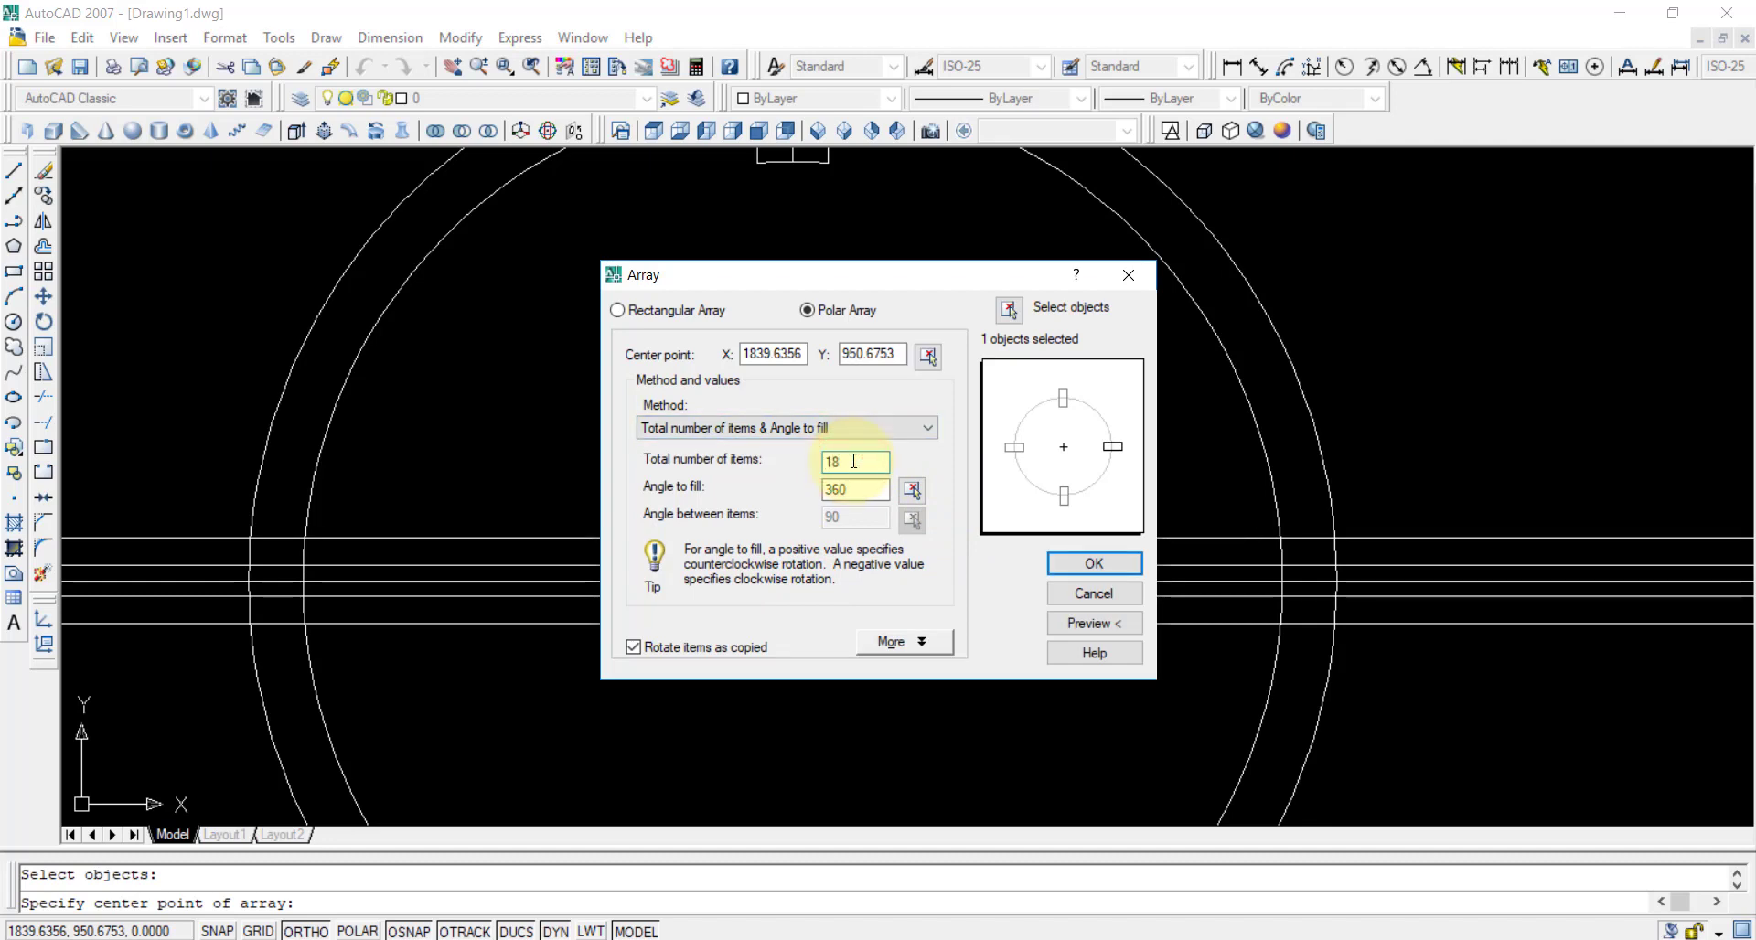
pyautogui.write('18')
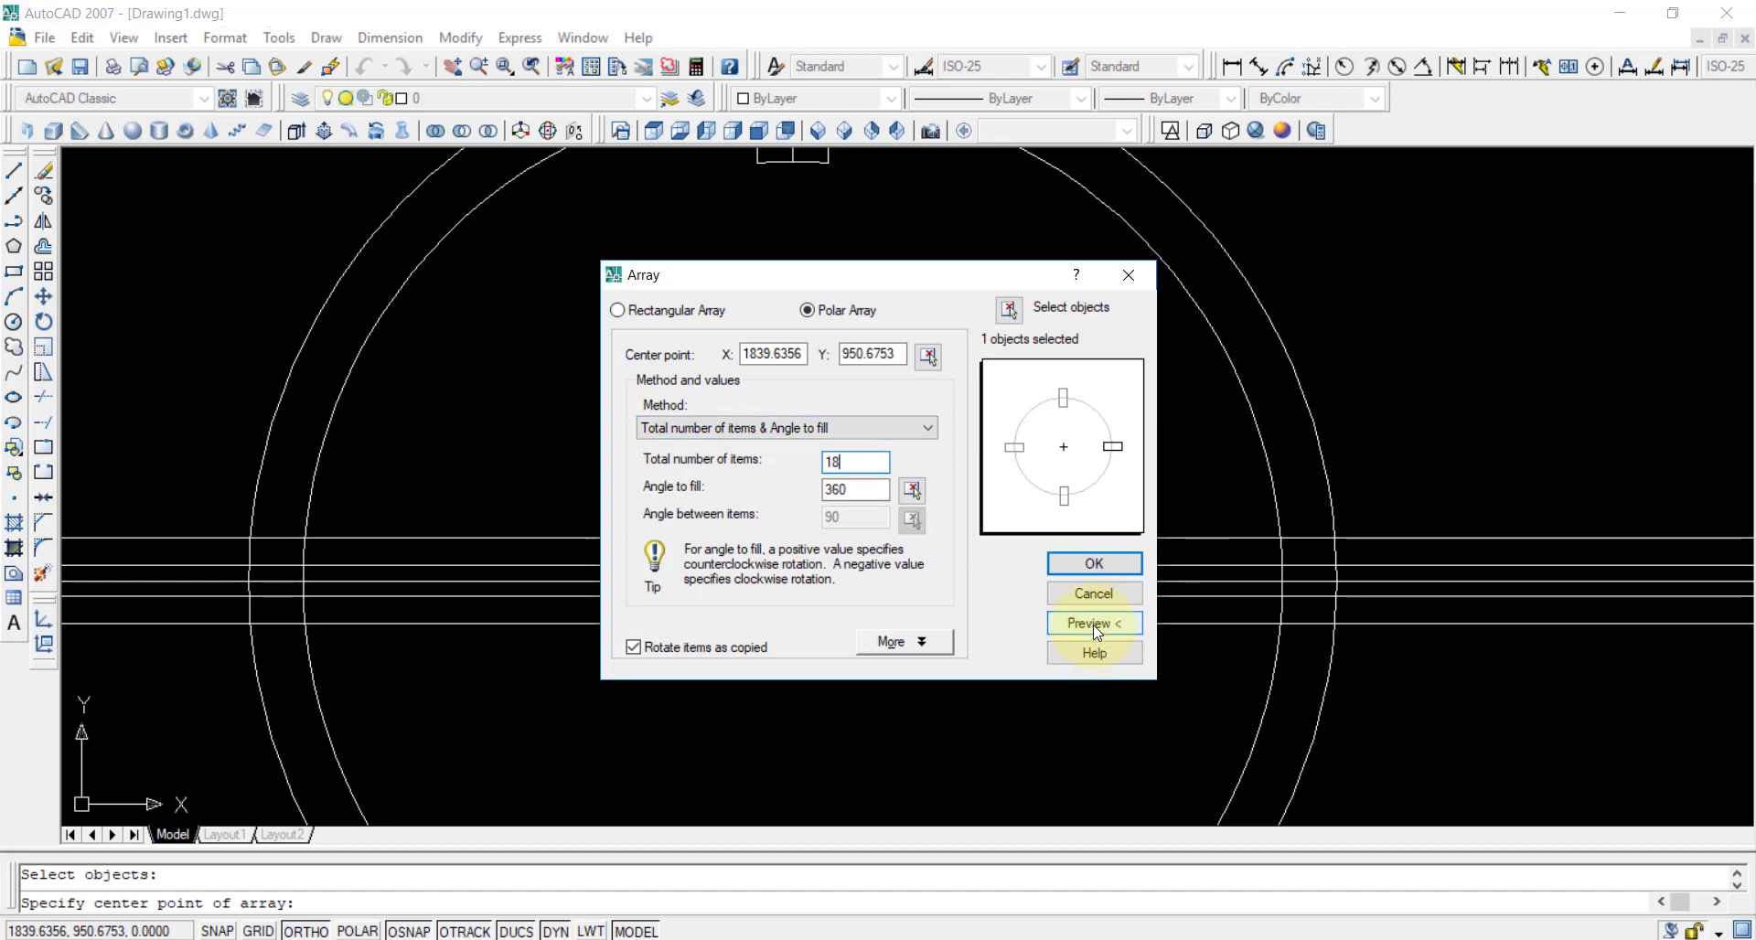
pyautogui.click(1093, 624)
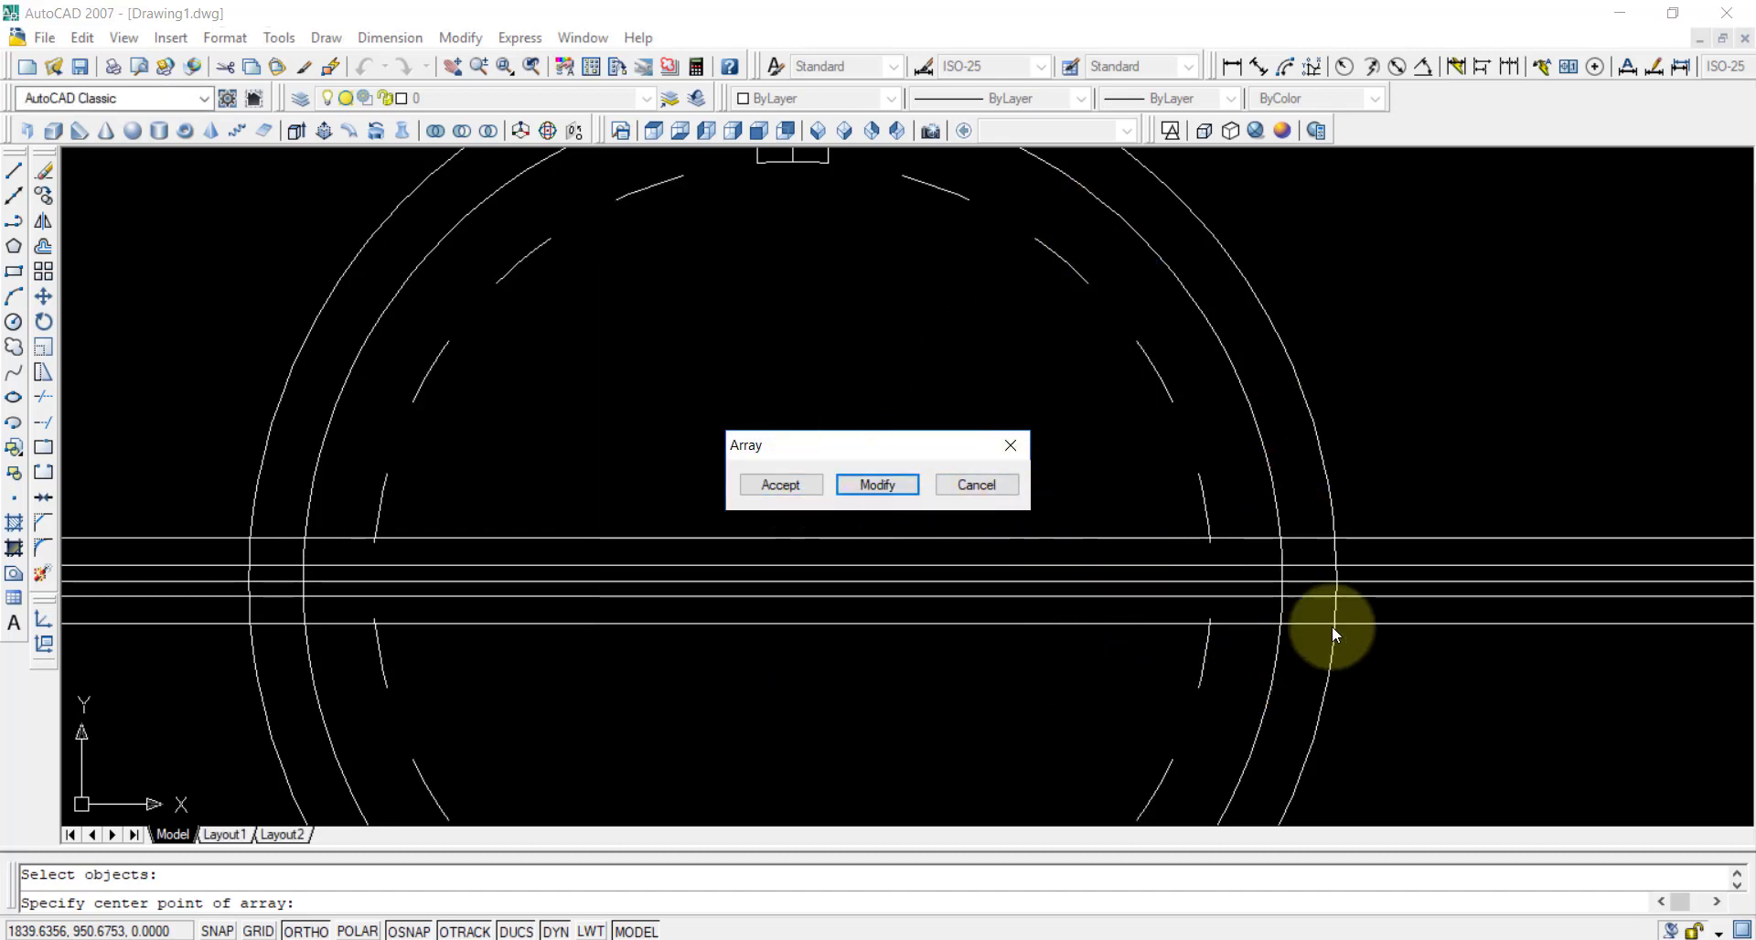
pyautogui.click(782, 486)
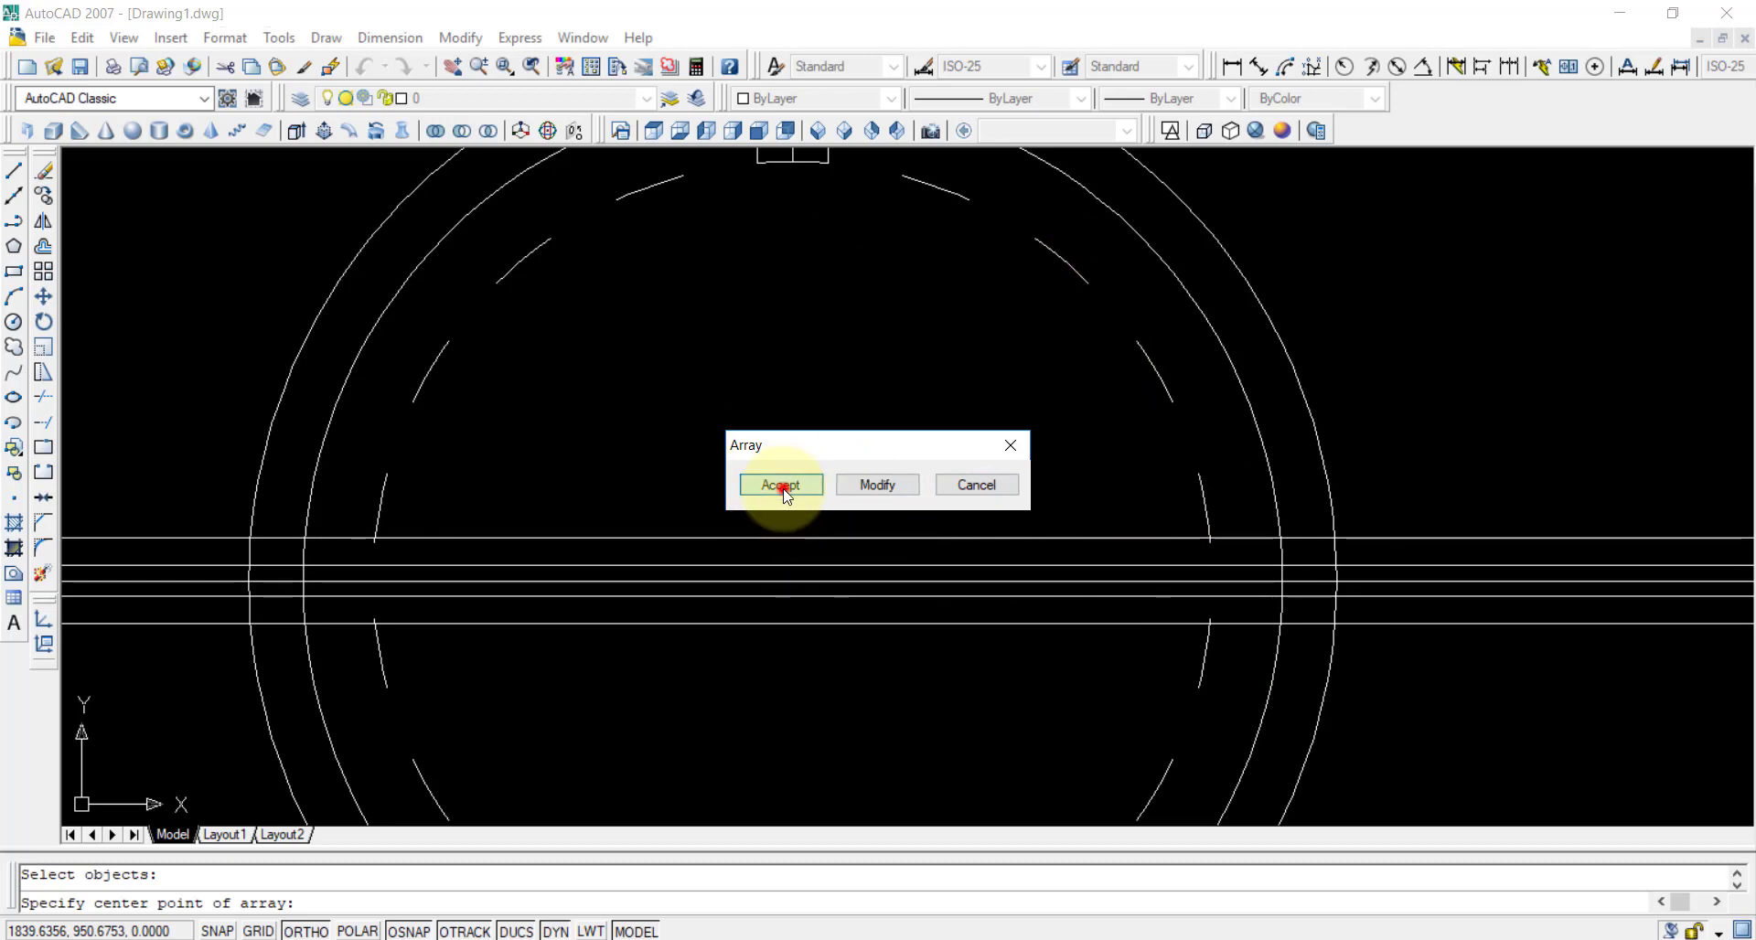
# - Draw a three-point arc from the outermost circle's right side at the second horizontal line, through the inner circle at the uppermost line, to the adjacent short arc's end
pyautogui.scroll(-2, 929, 433)
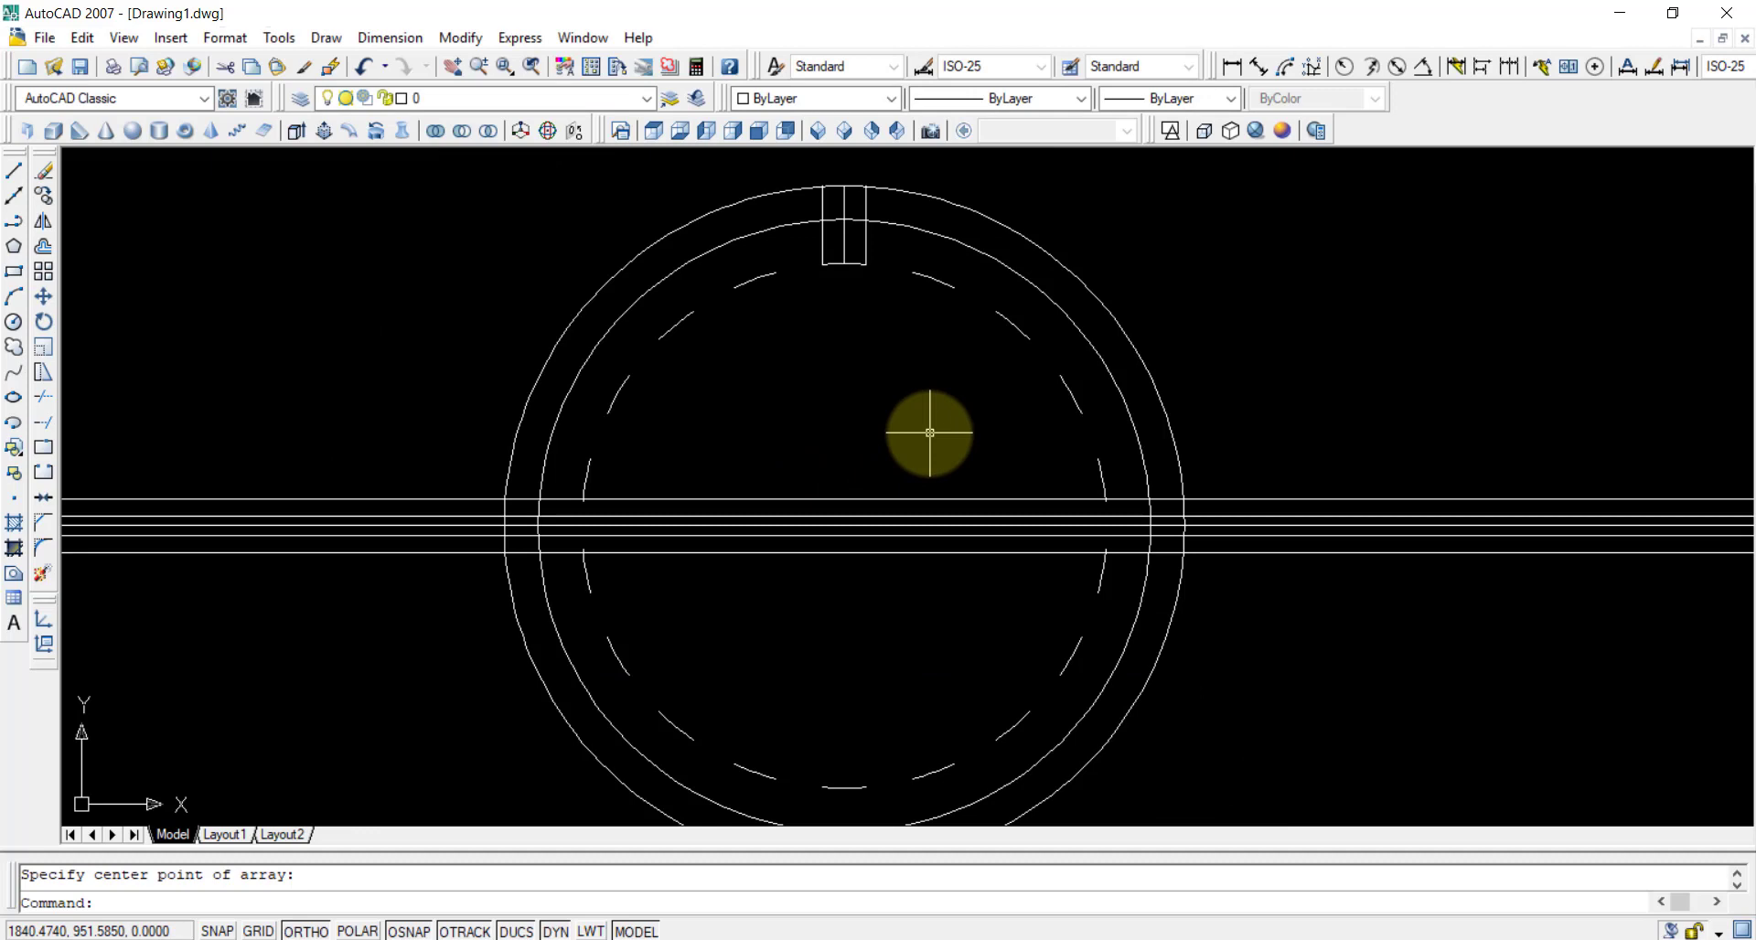
pyautogui.scroll(-2, 930, 432)
pyautogui.scroll(3, 933, 428)
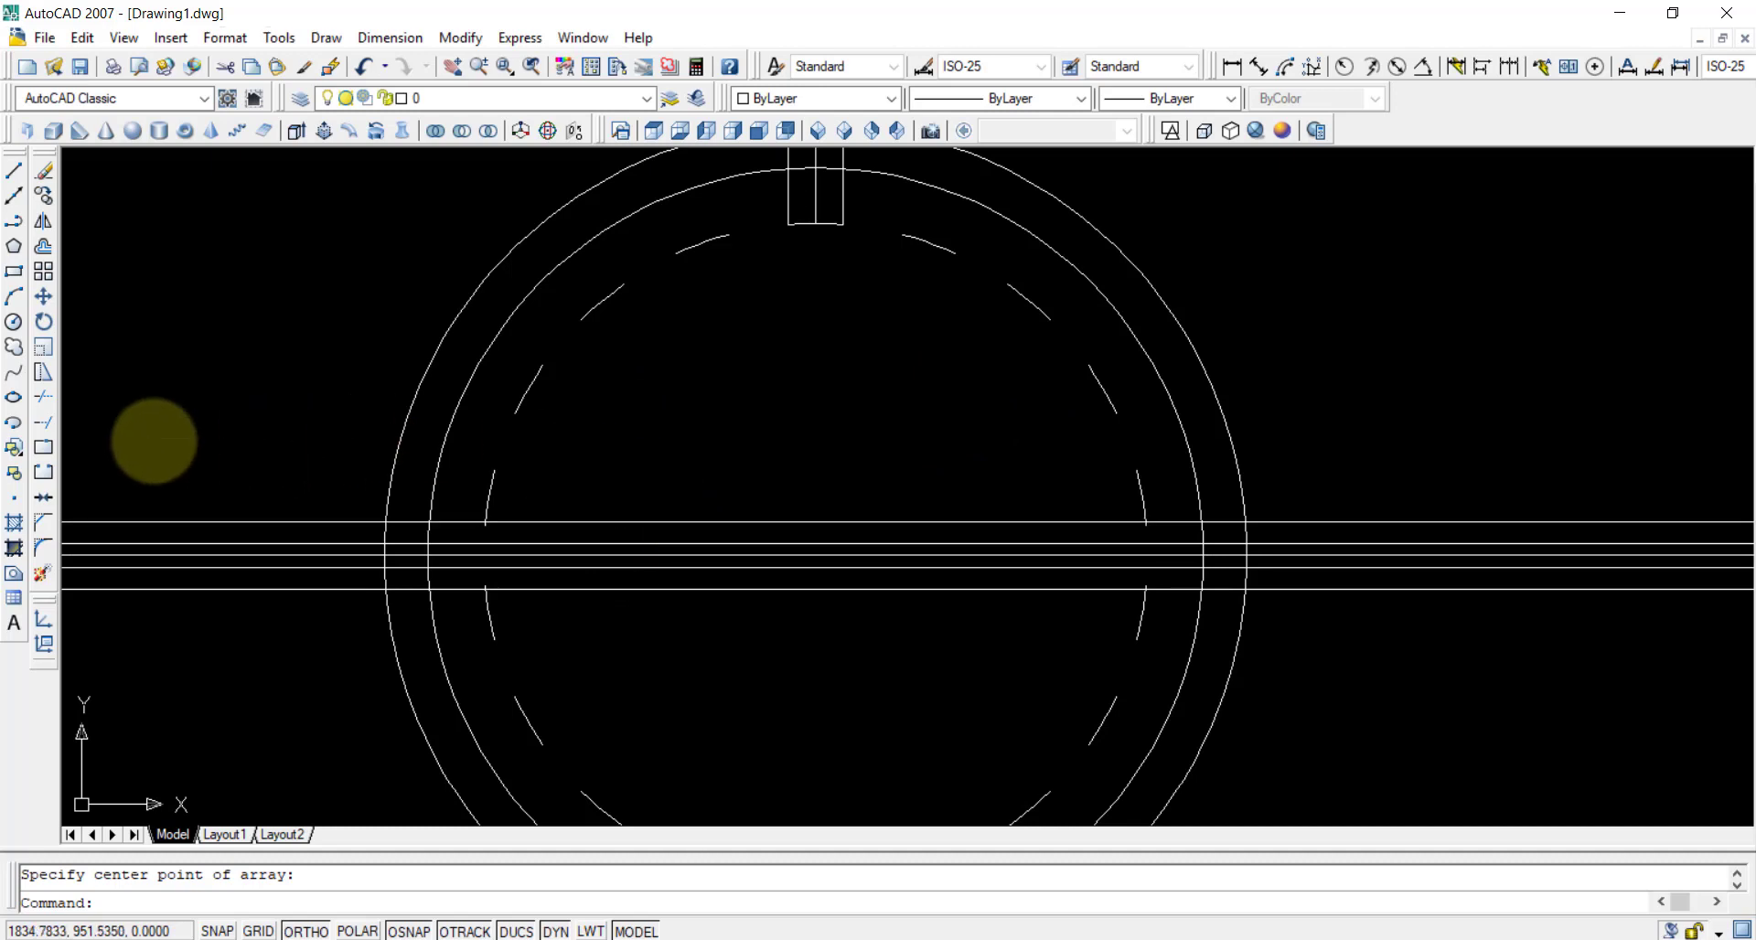
pyautogui.click(16, 300)
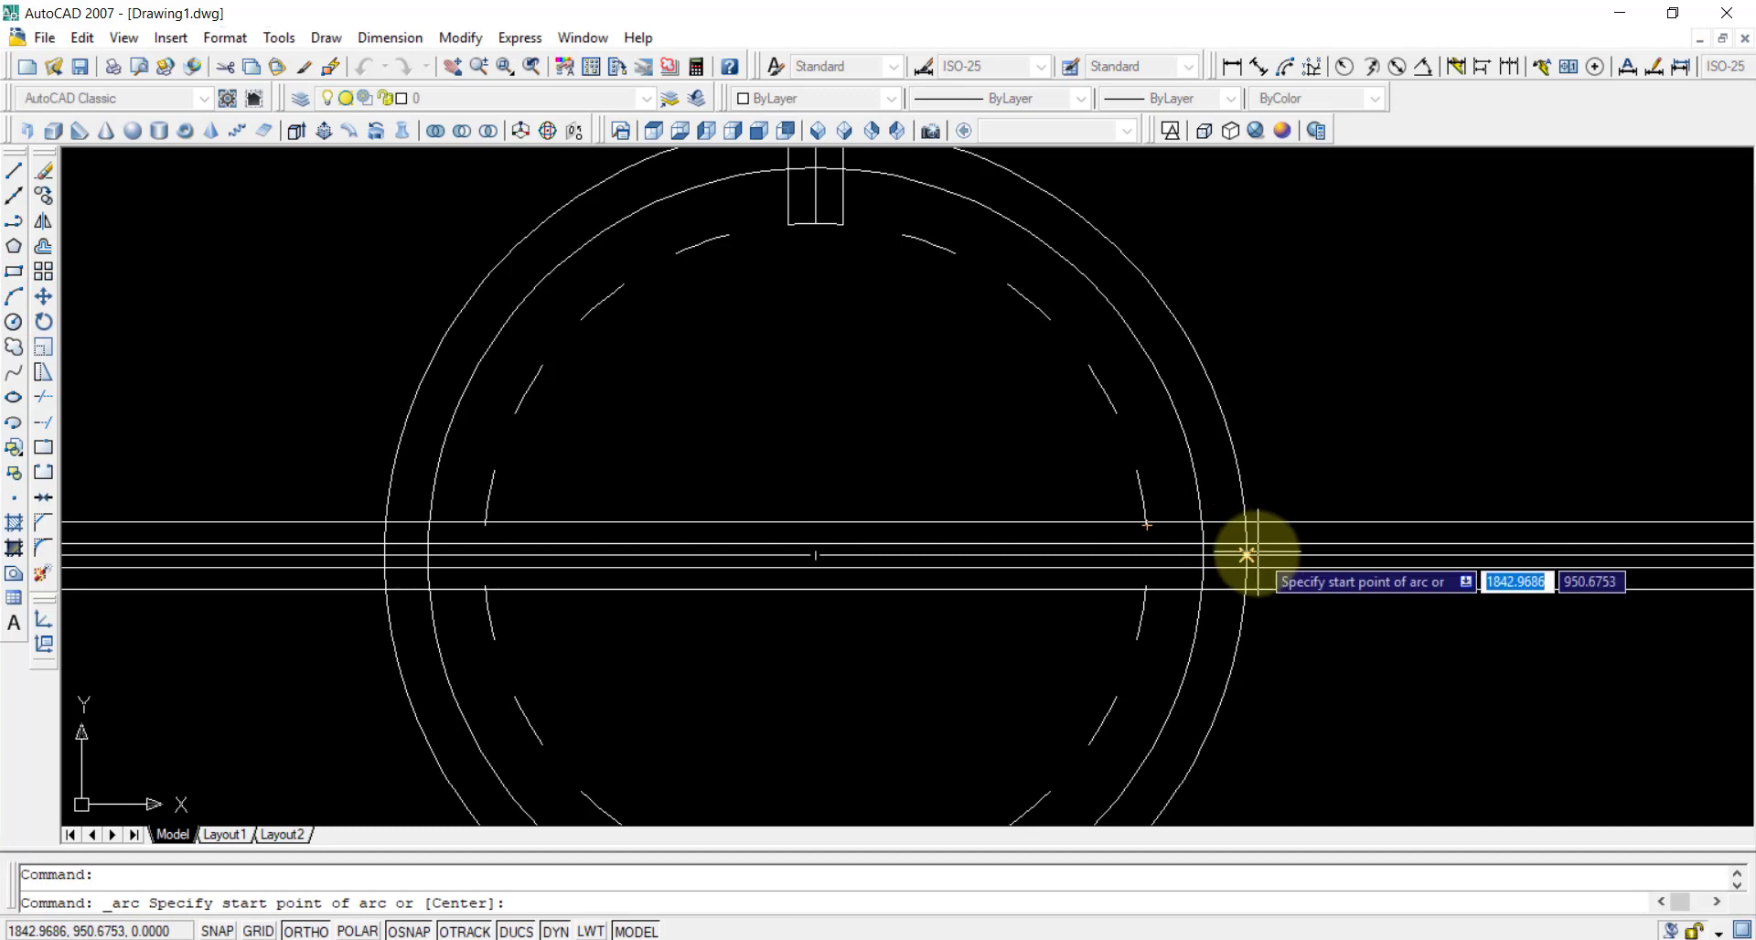
pyautogui.scroll(3, 1246, 543)
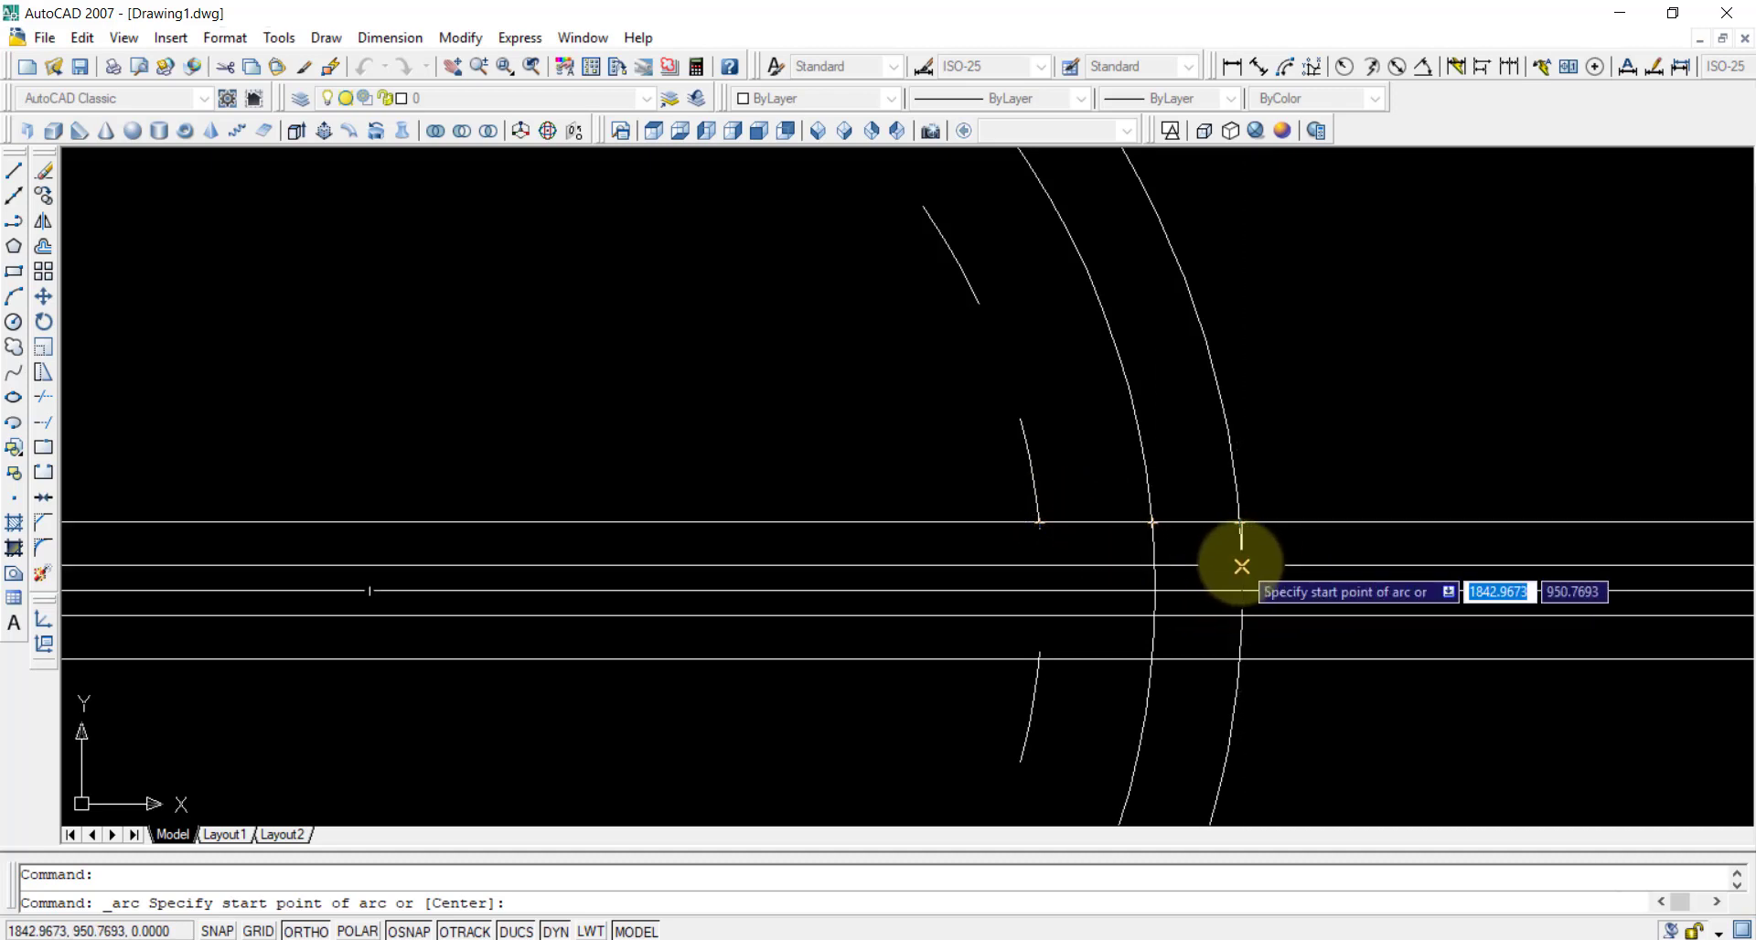
pyautogui.click(1241, 567)
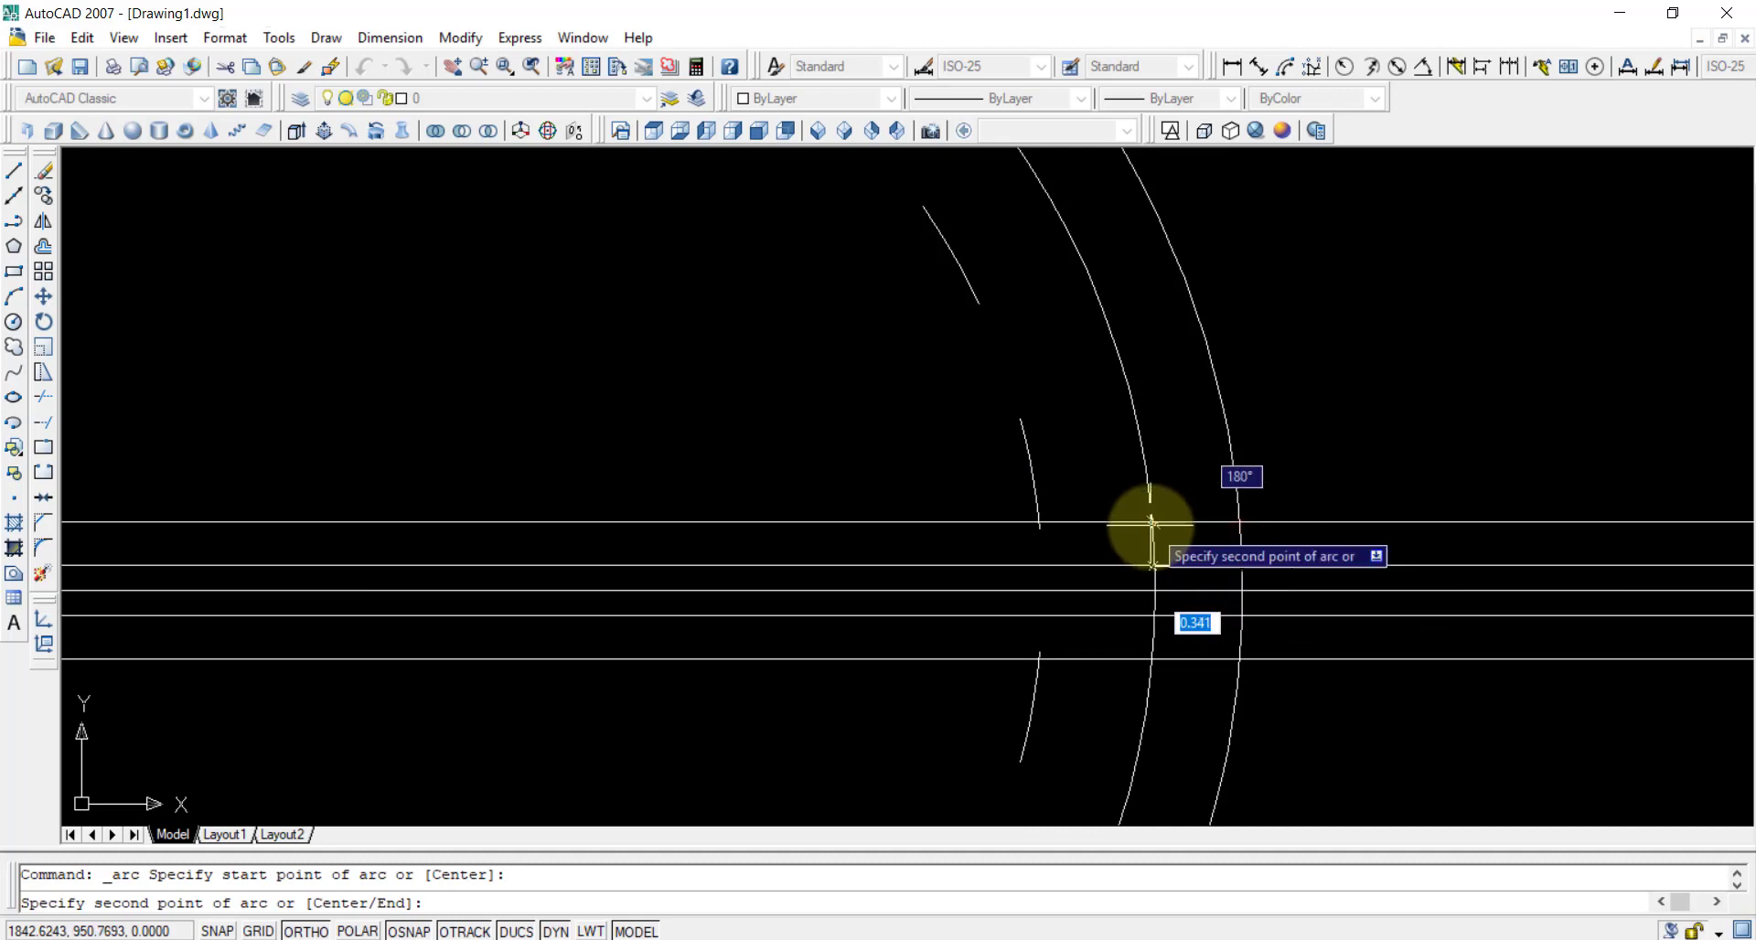
pyautogui.click(1152, 523)
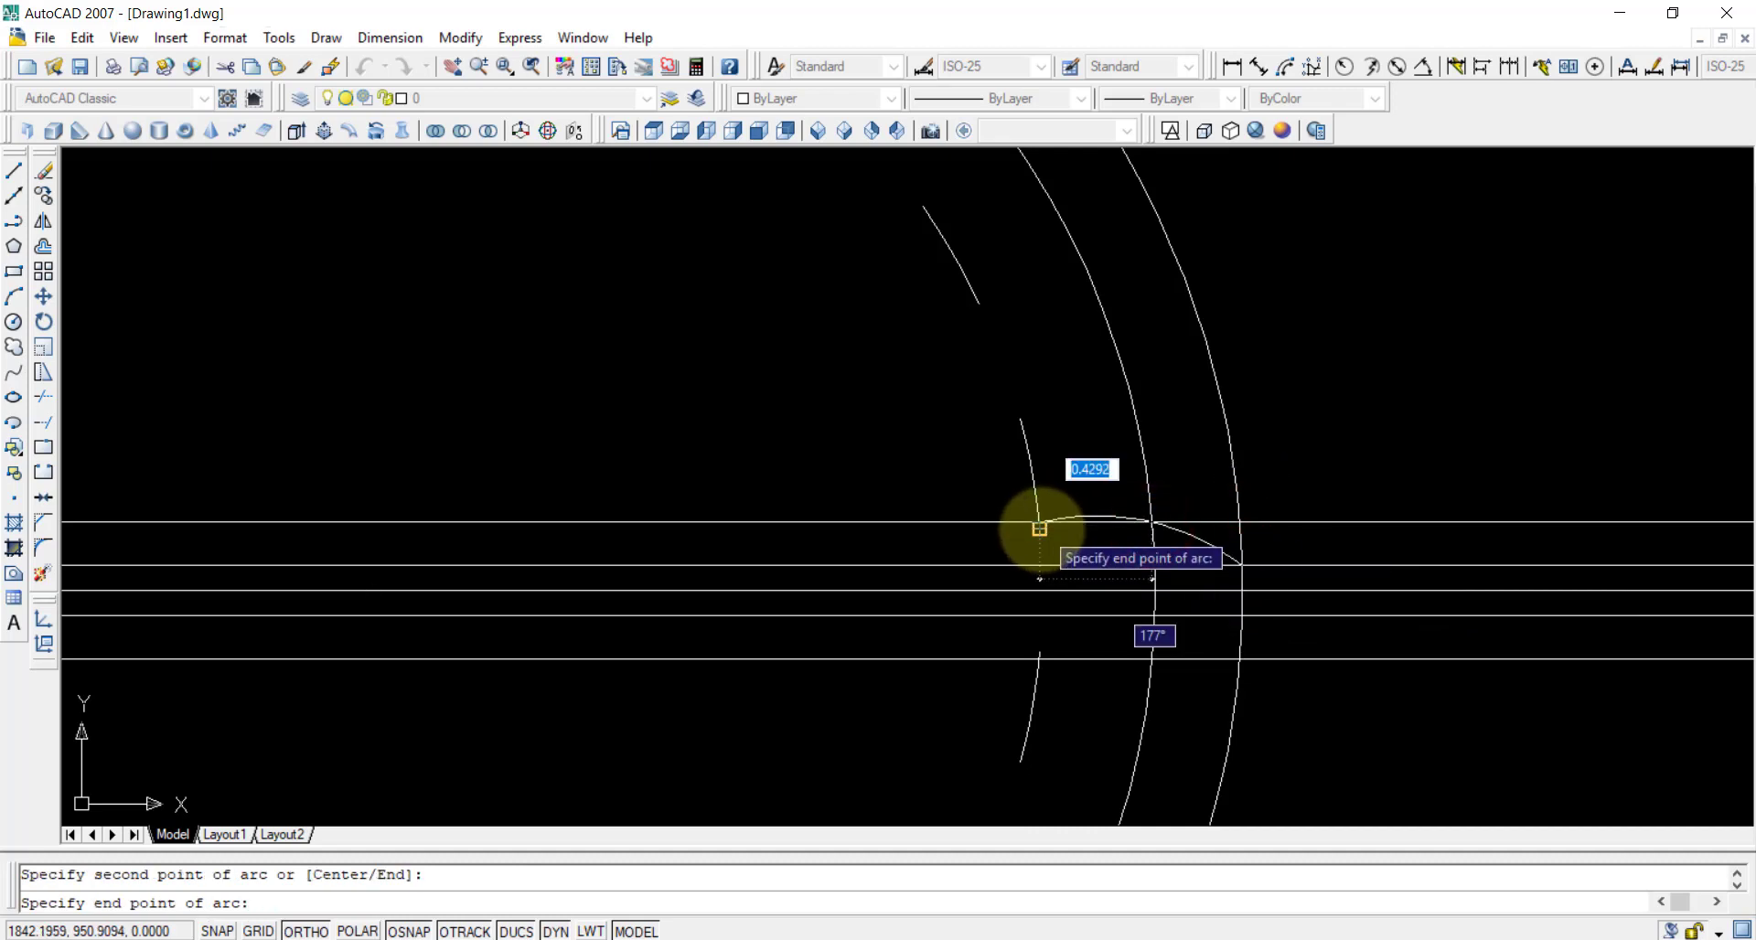
pyautogui.click(1040, 527)
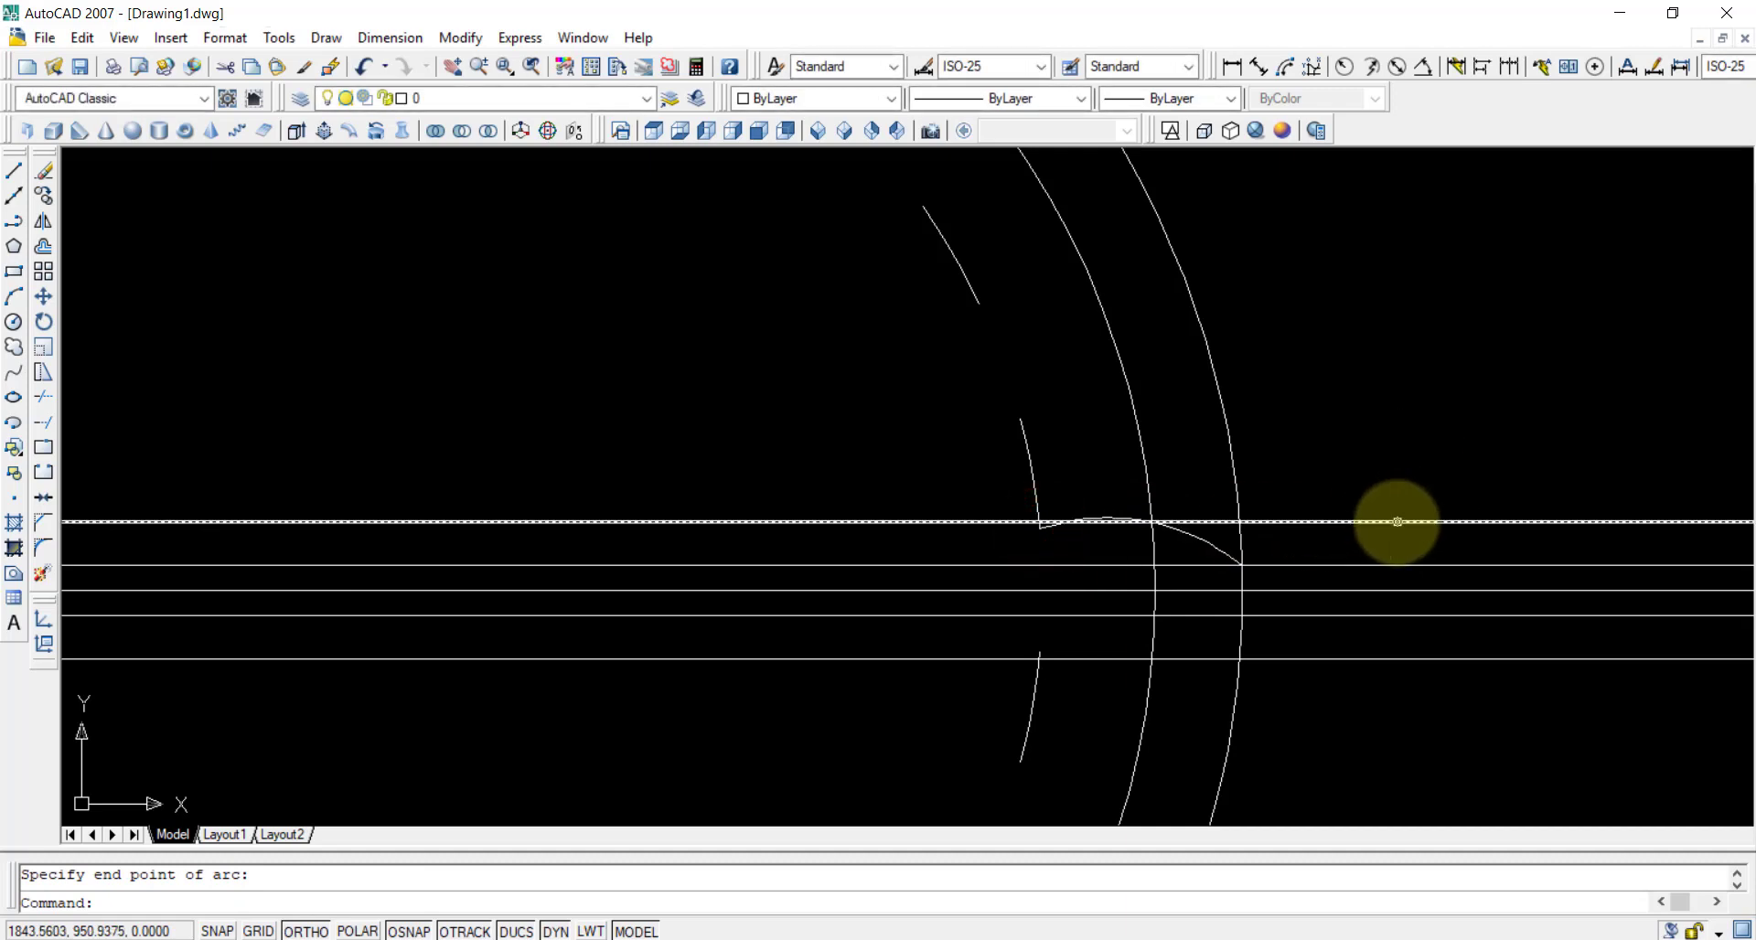
# - Draw the matching lower three-point arc from the outermost circle at the fourth horizontal line, through the inner circle at the lowest line, to the short arc's end
pyautogui.rightClick(1372, 322)
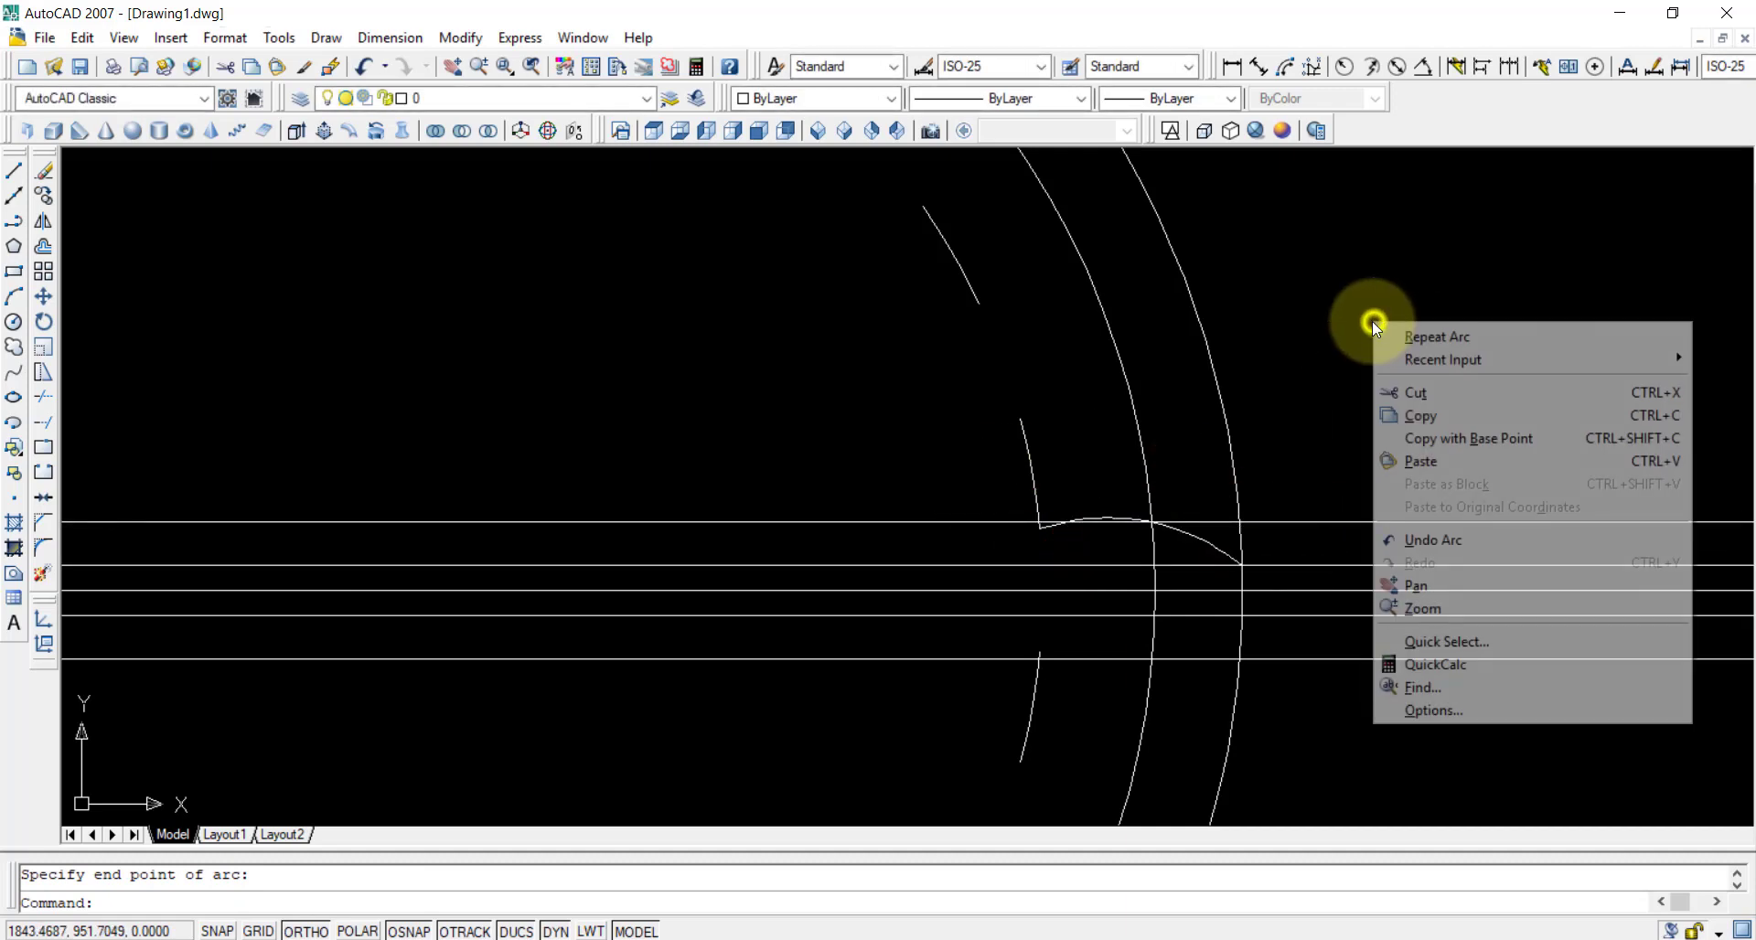
pyautogui.click(1452, 335)
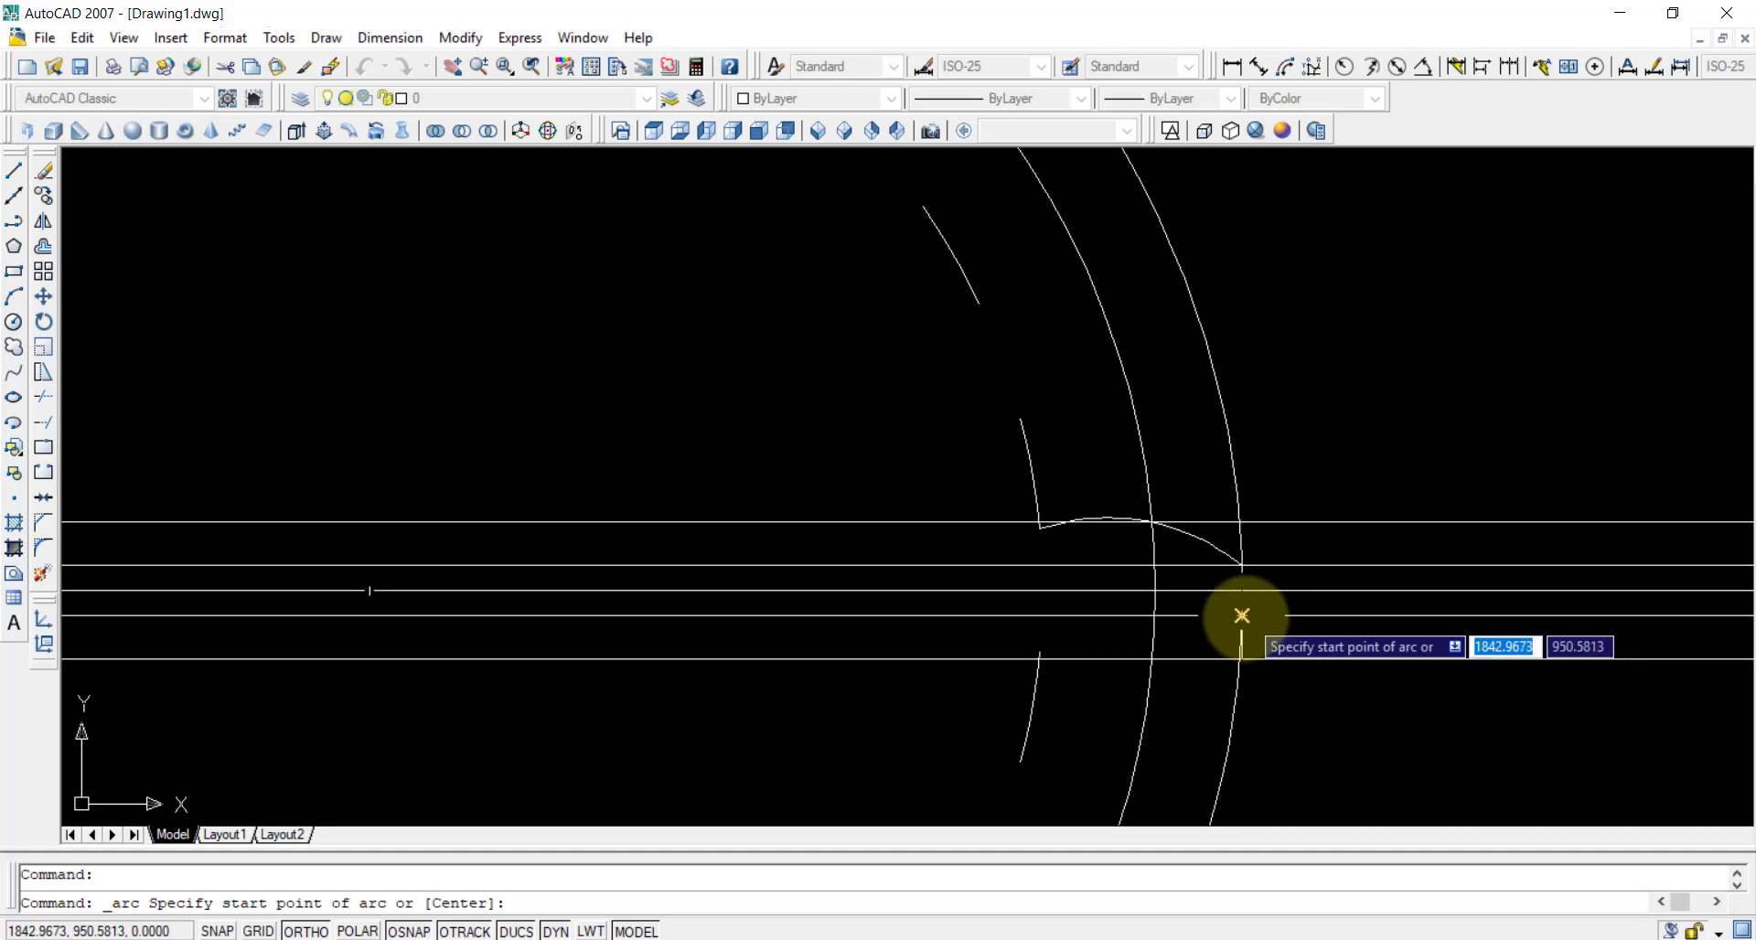
pyautogui.click(1242, 616)
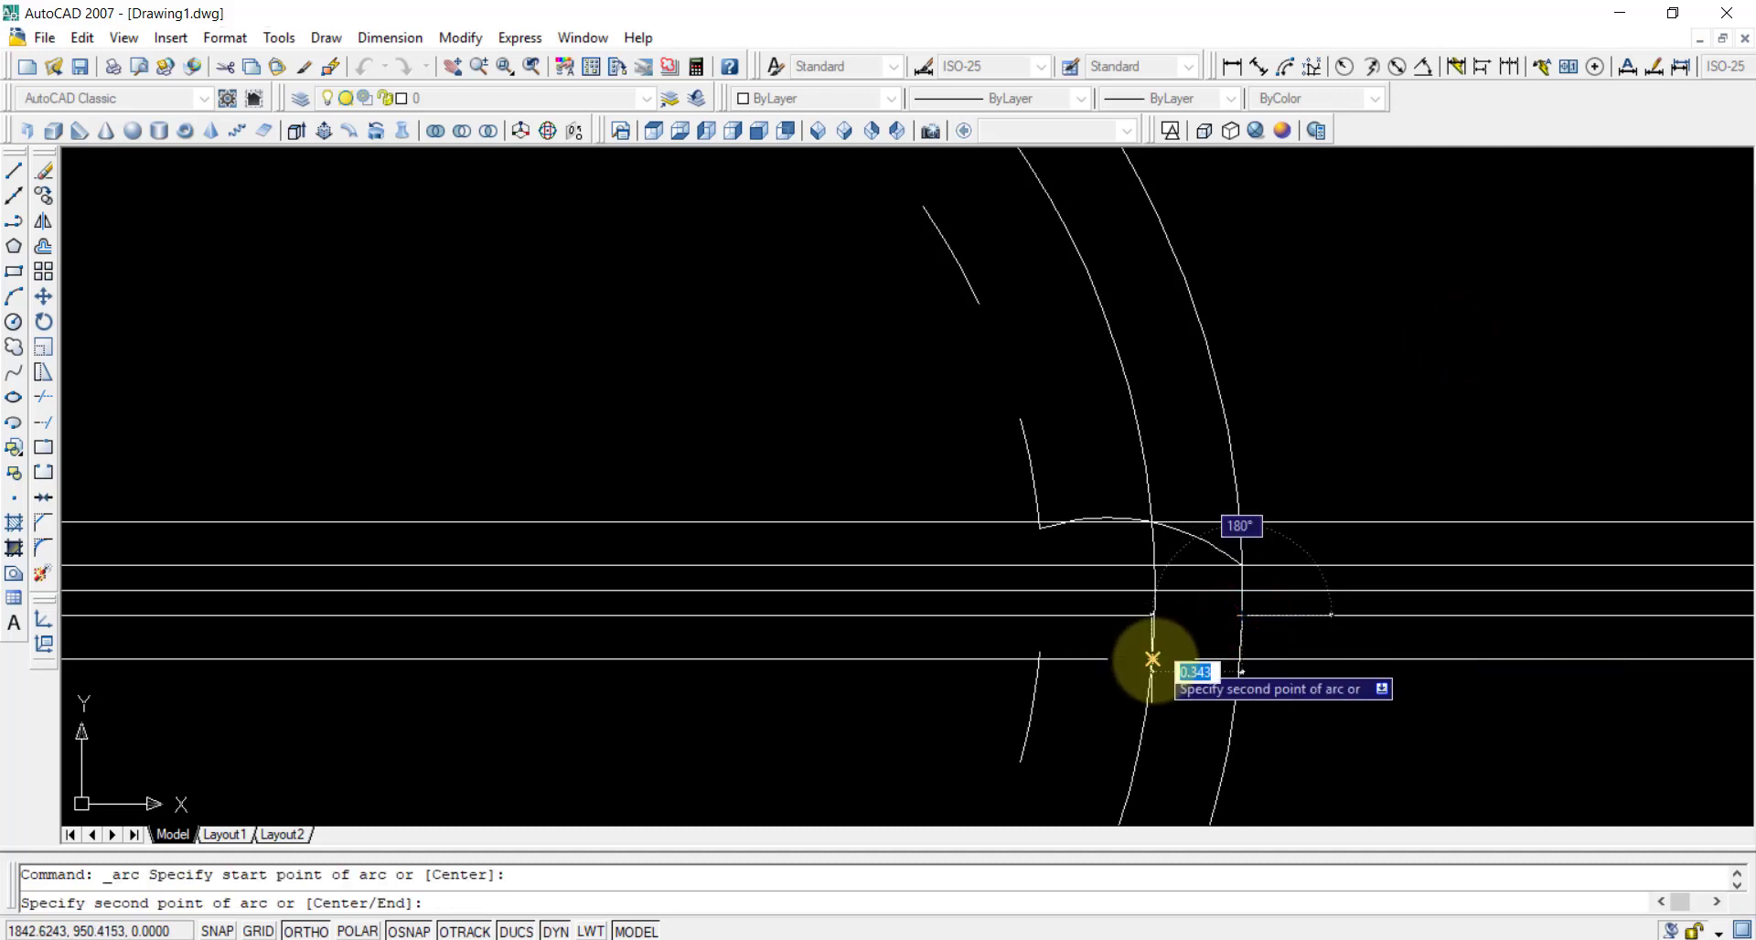
pyautogui.click(1152, 658)
pyautogui.click(1042, 655)
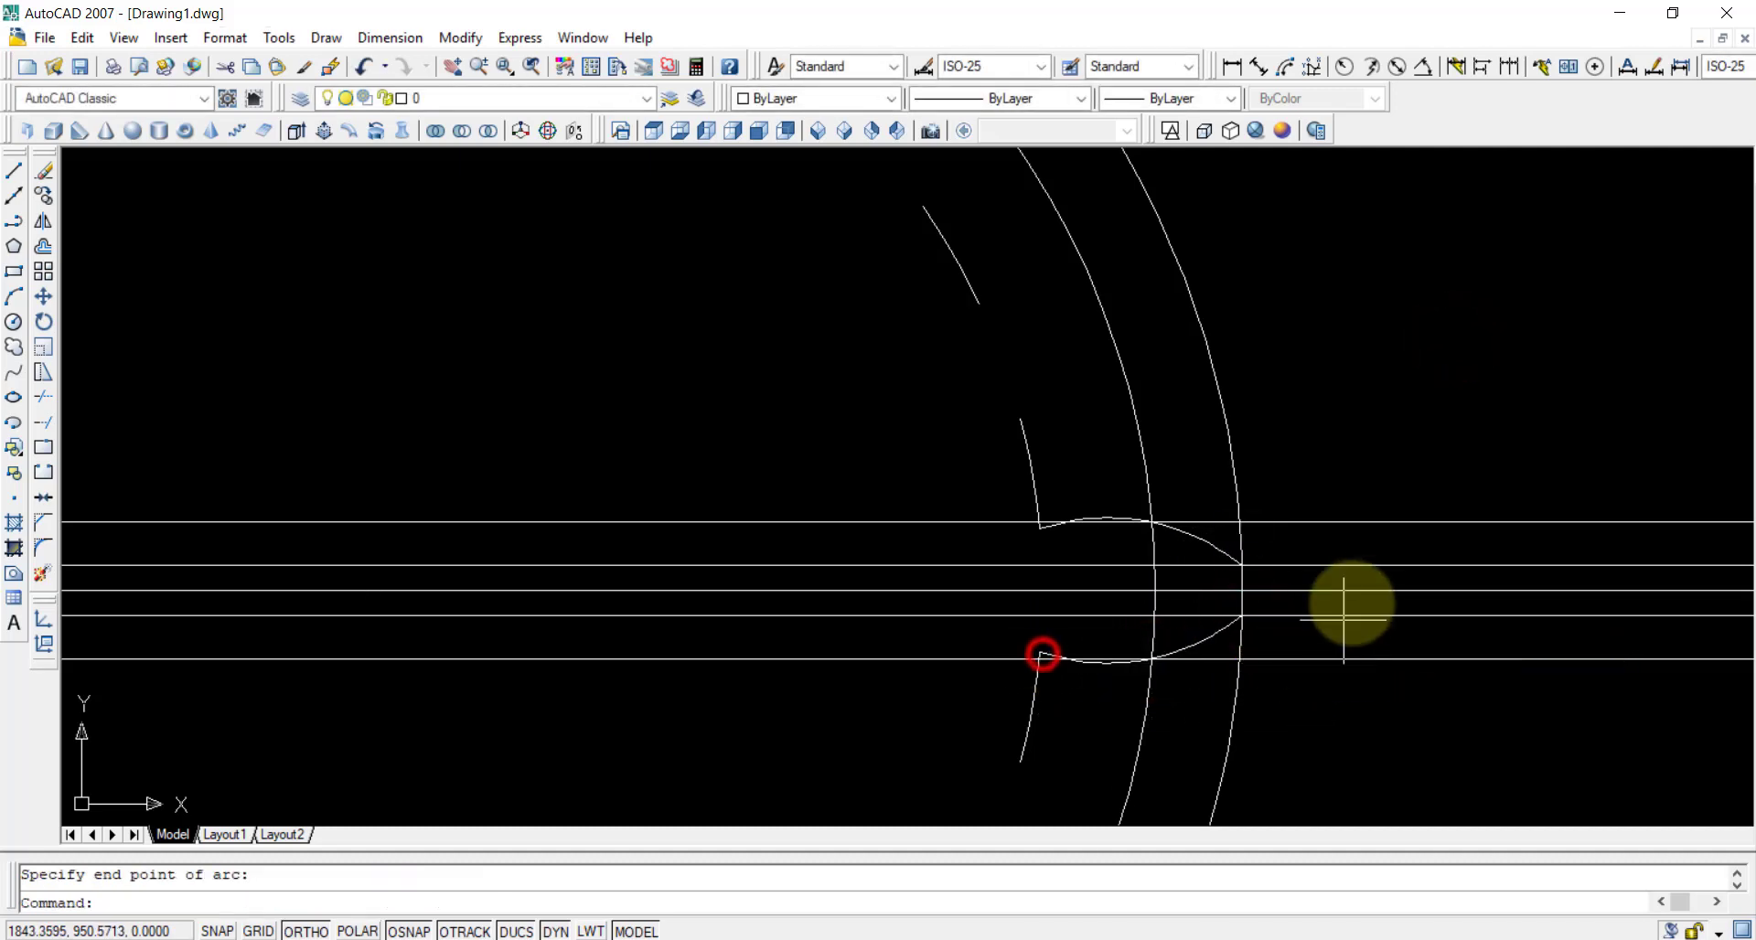
# - Erase the five horizontal guide lines and the three short vertical lines of the upper slot
pyautogui.scroll(-2, 1451, 430)
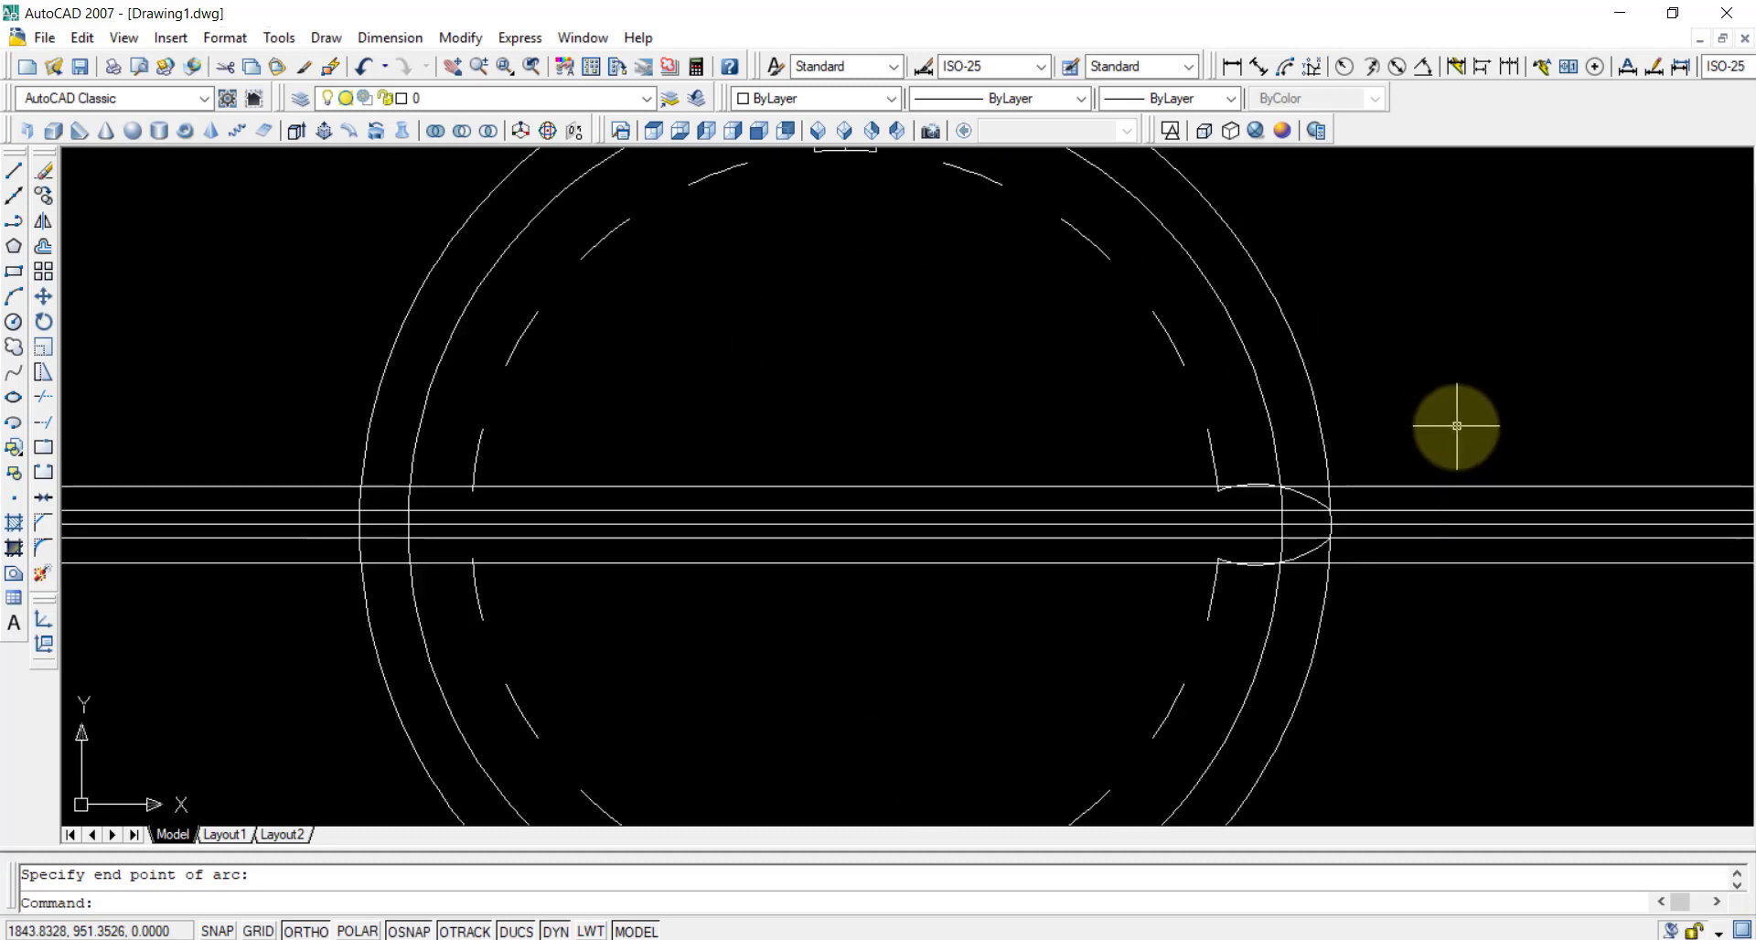
pyautogui.scroll(-2, 1457, 427)
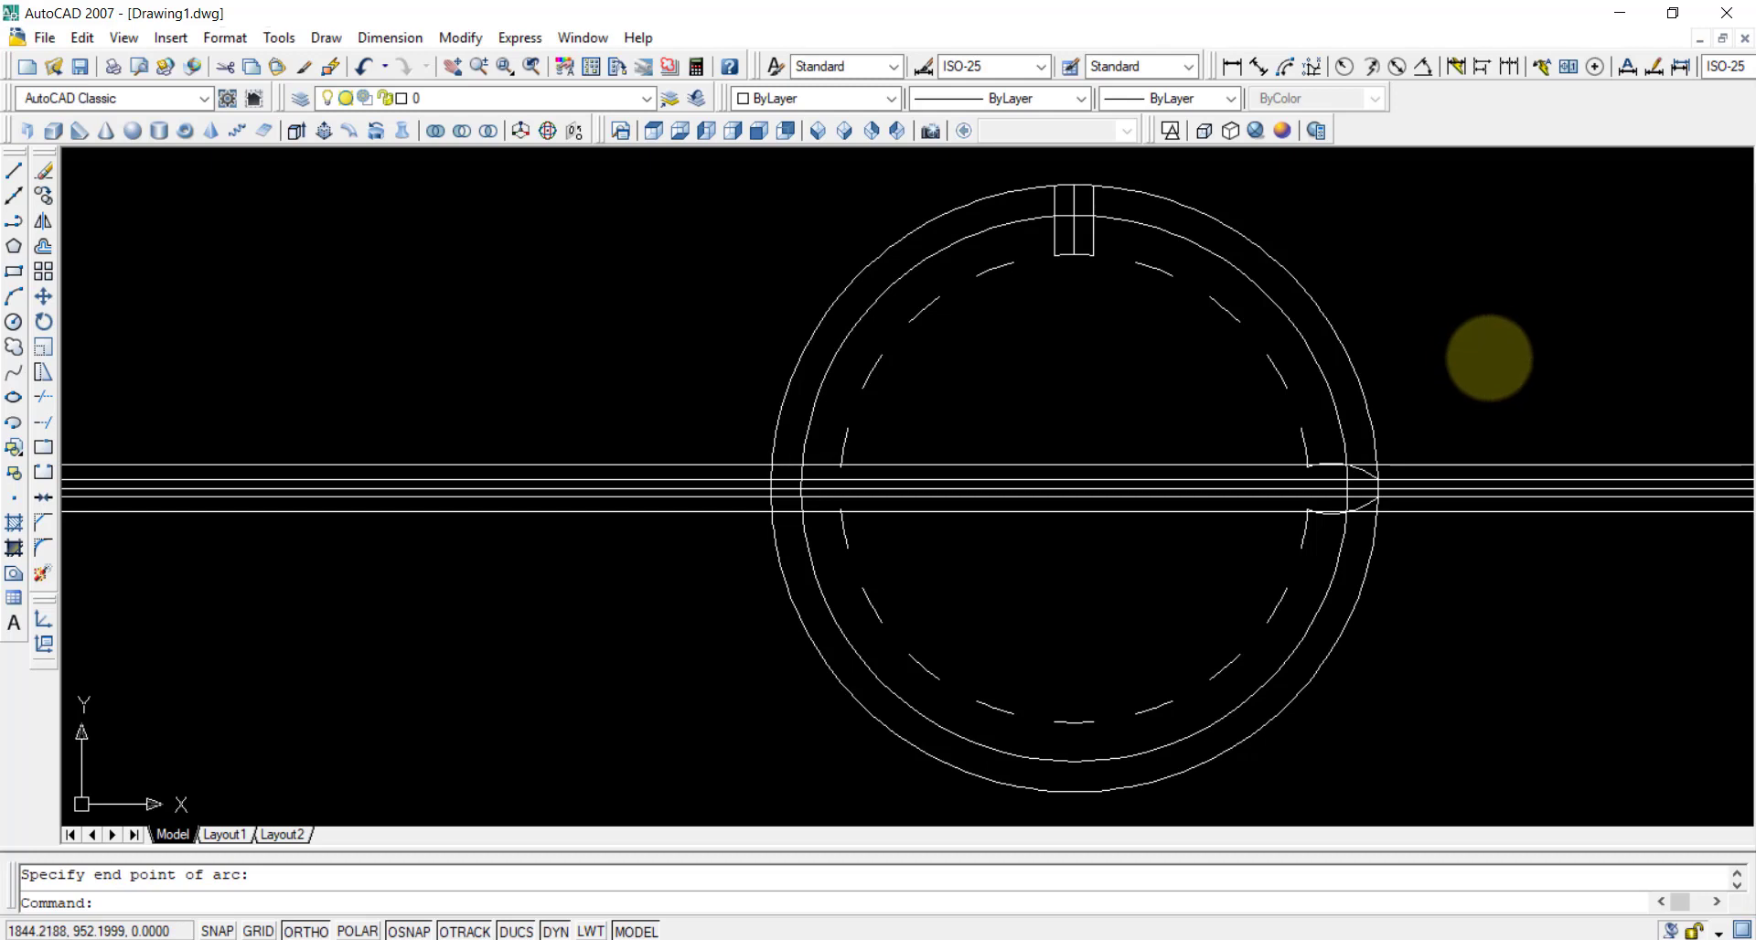
pyautogui.click(1132, 421)
pyautogui.click(1031, 553)
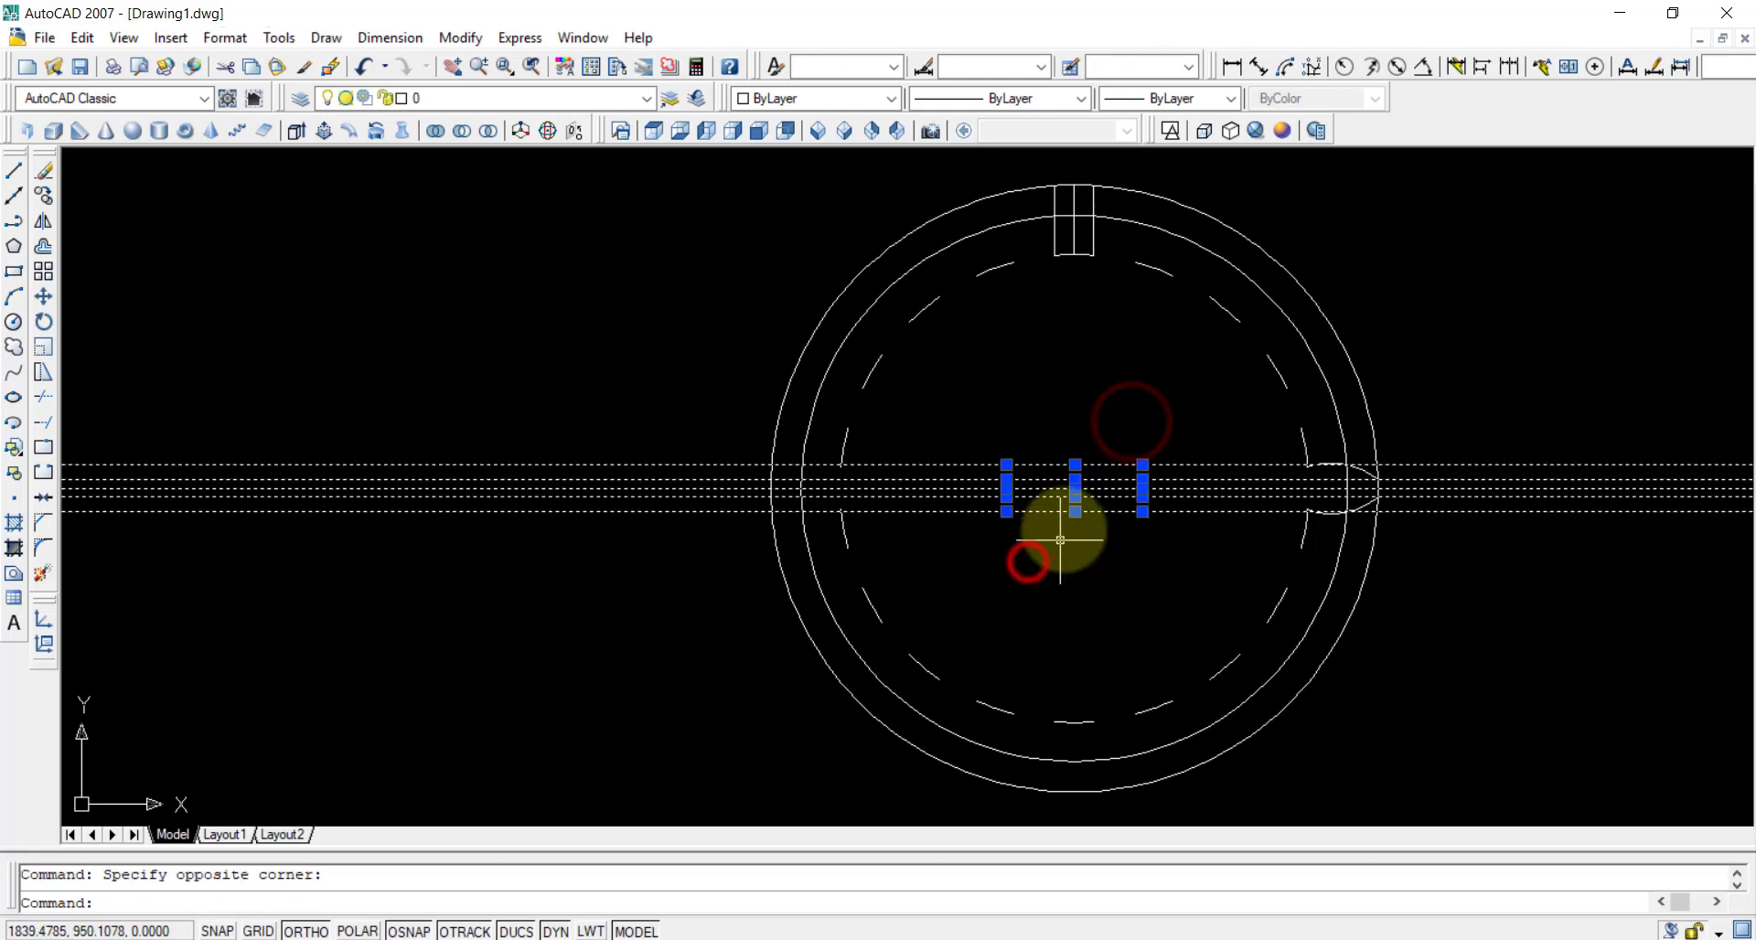
pyautogui.press('Delete')
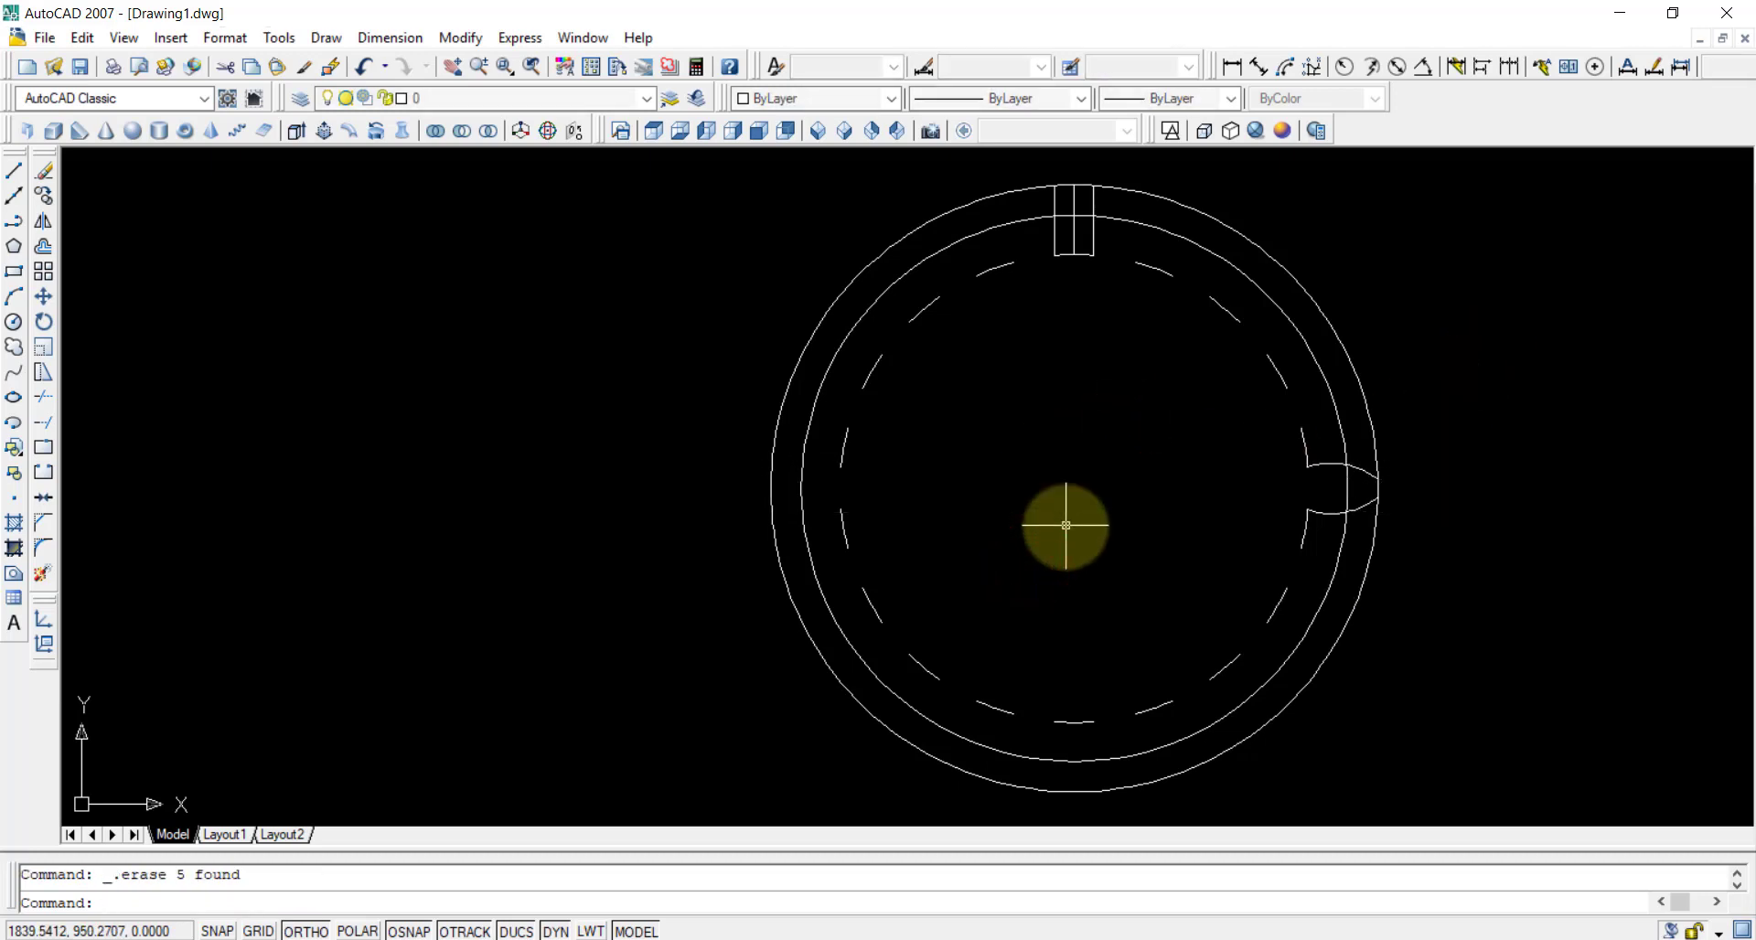
pyautogui.click(1117, 237)
pyautogui.click(1028, 247)
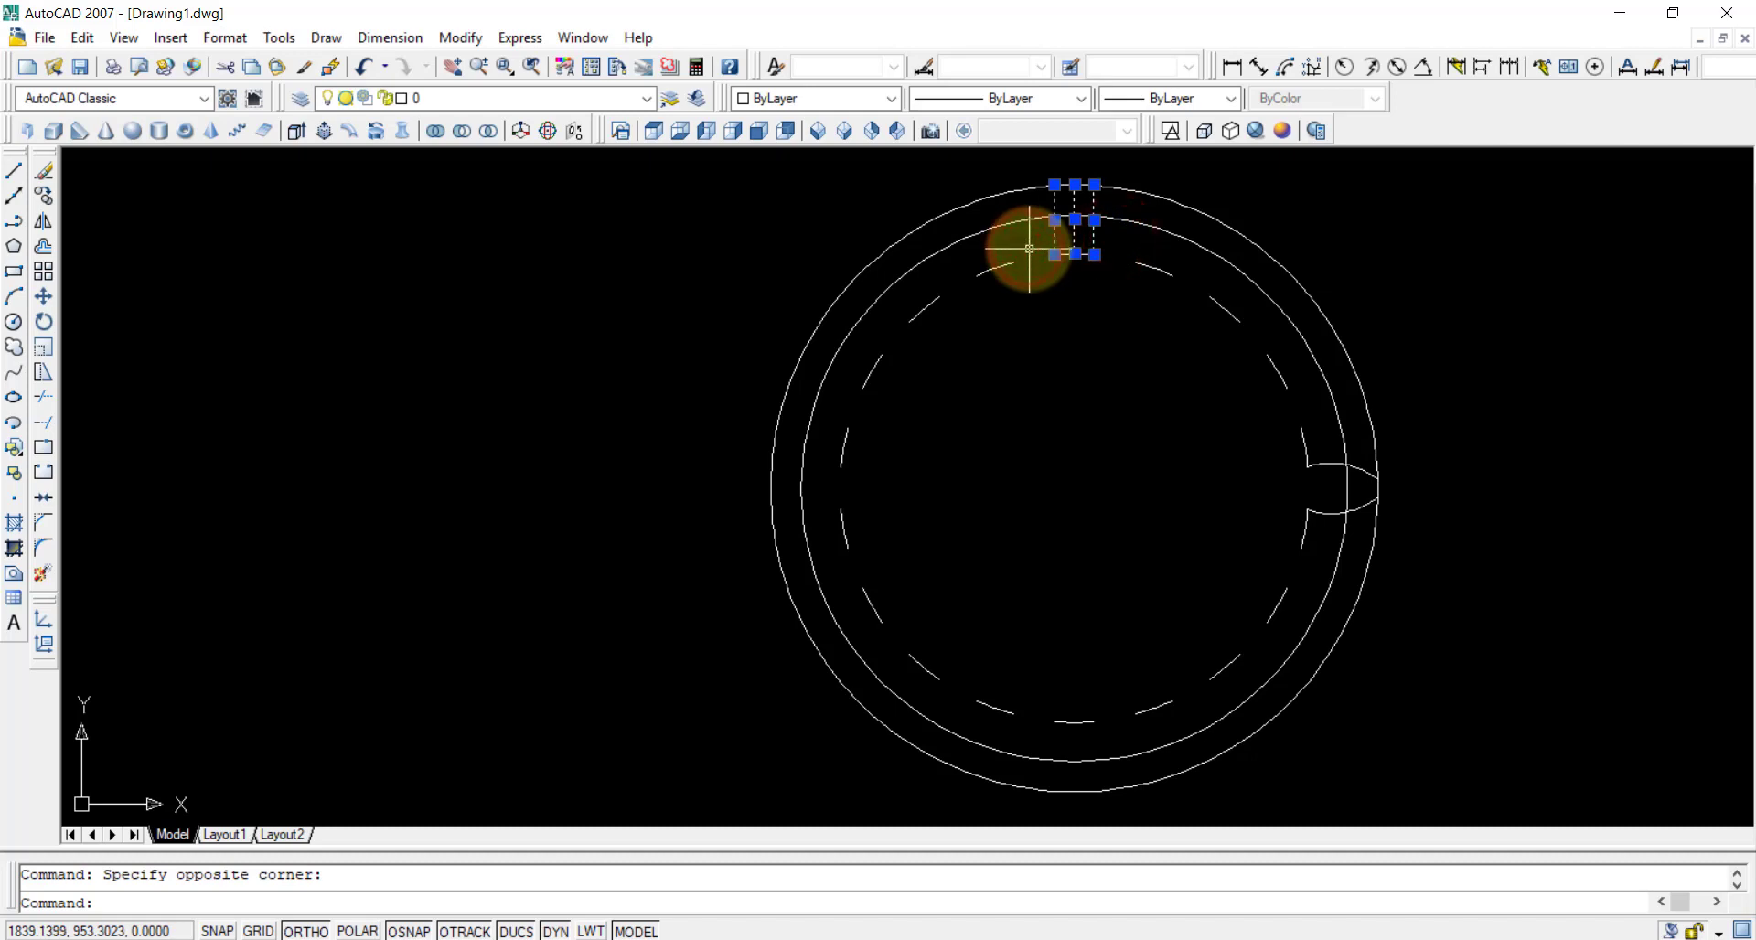
pyautogui.press('Delete')
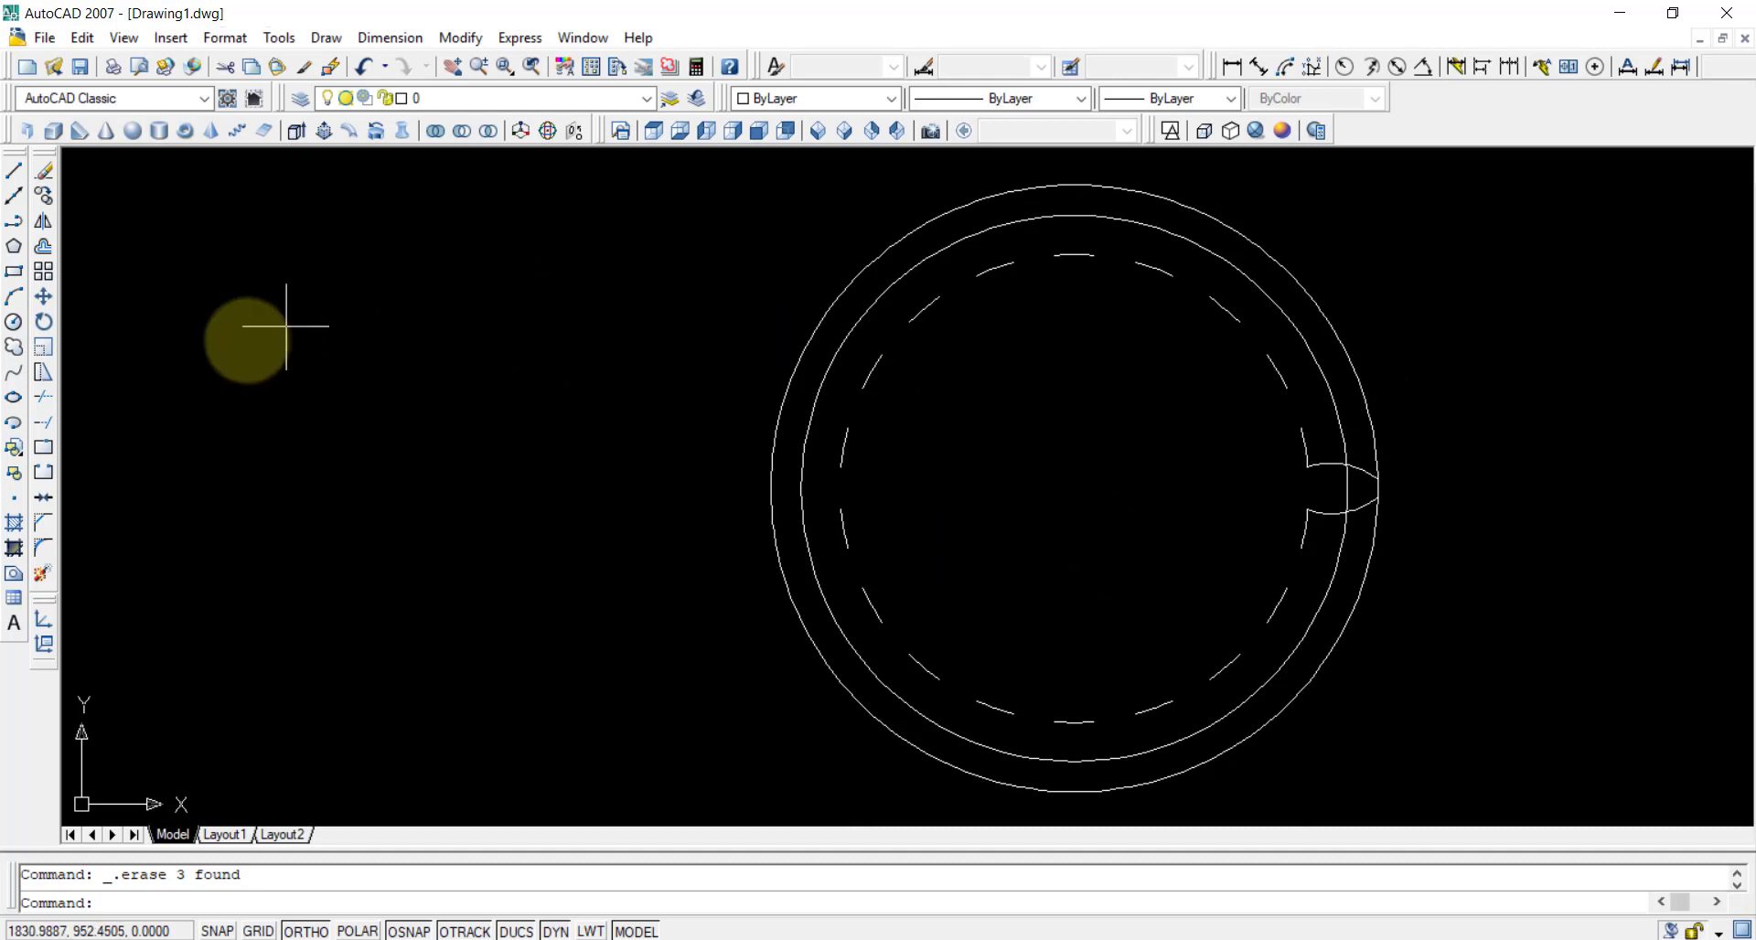
# - Trim the outermost circle away, keeping only the short piece between the ends of the two new arcs
pyautogui.click(43, 401)
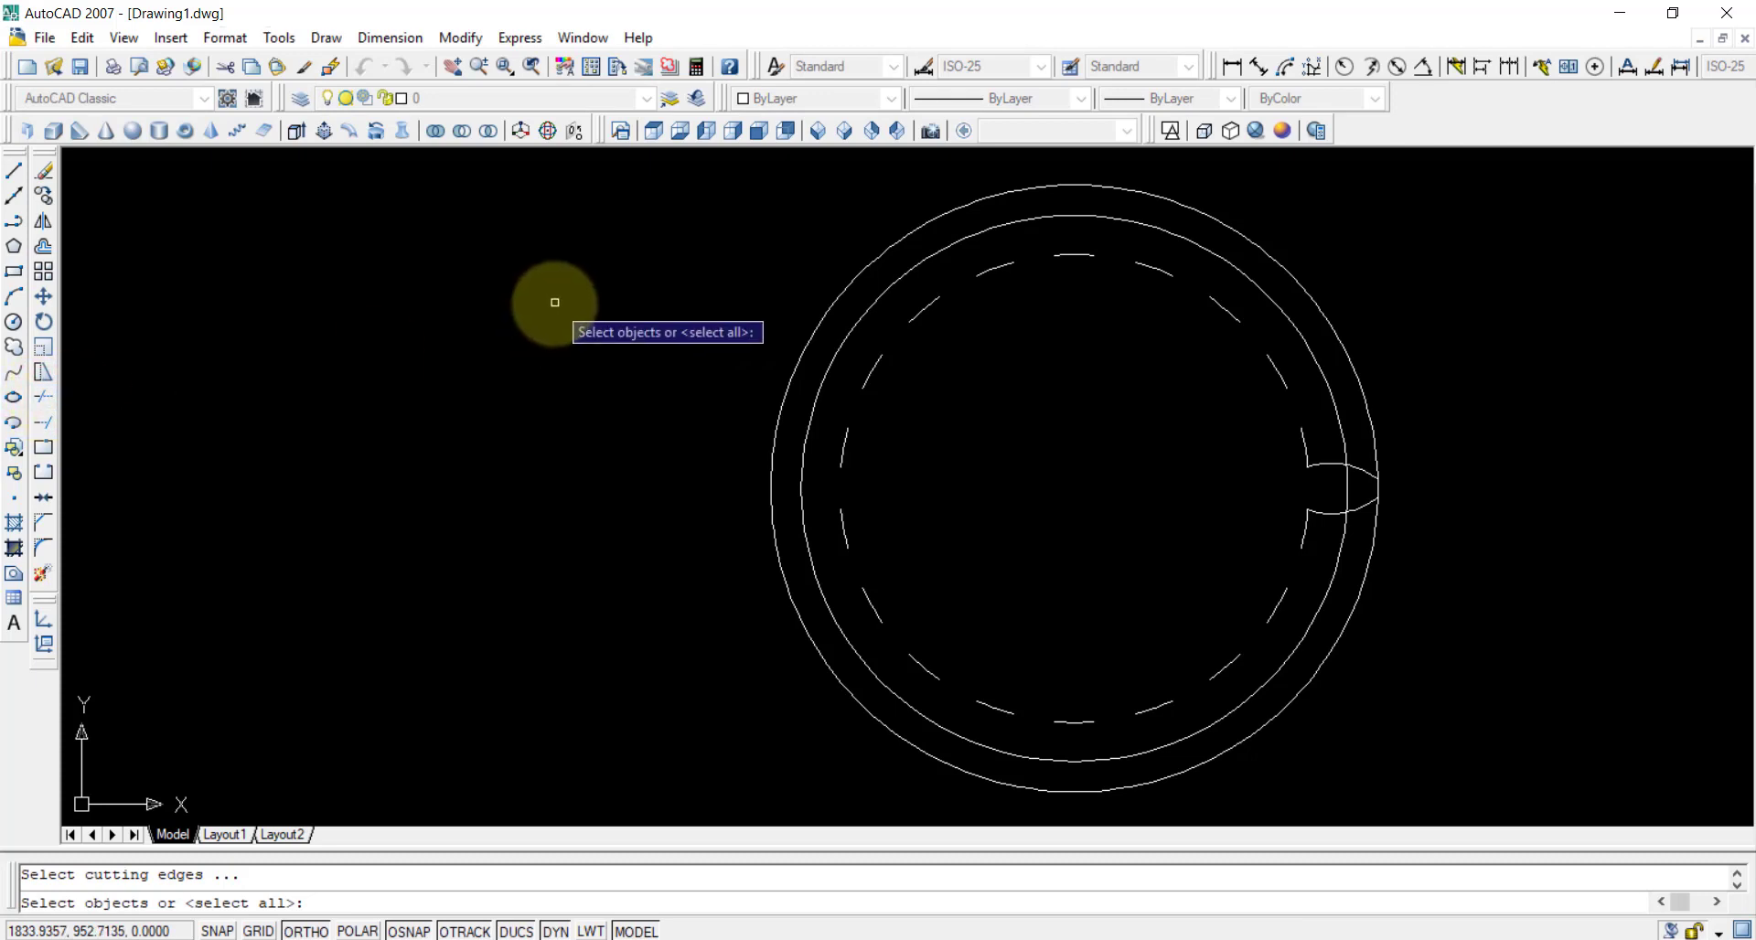
pyautogui.rightClick(554, 302)
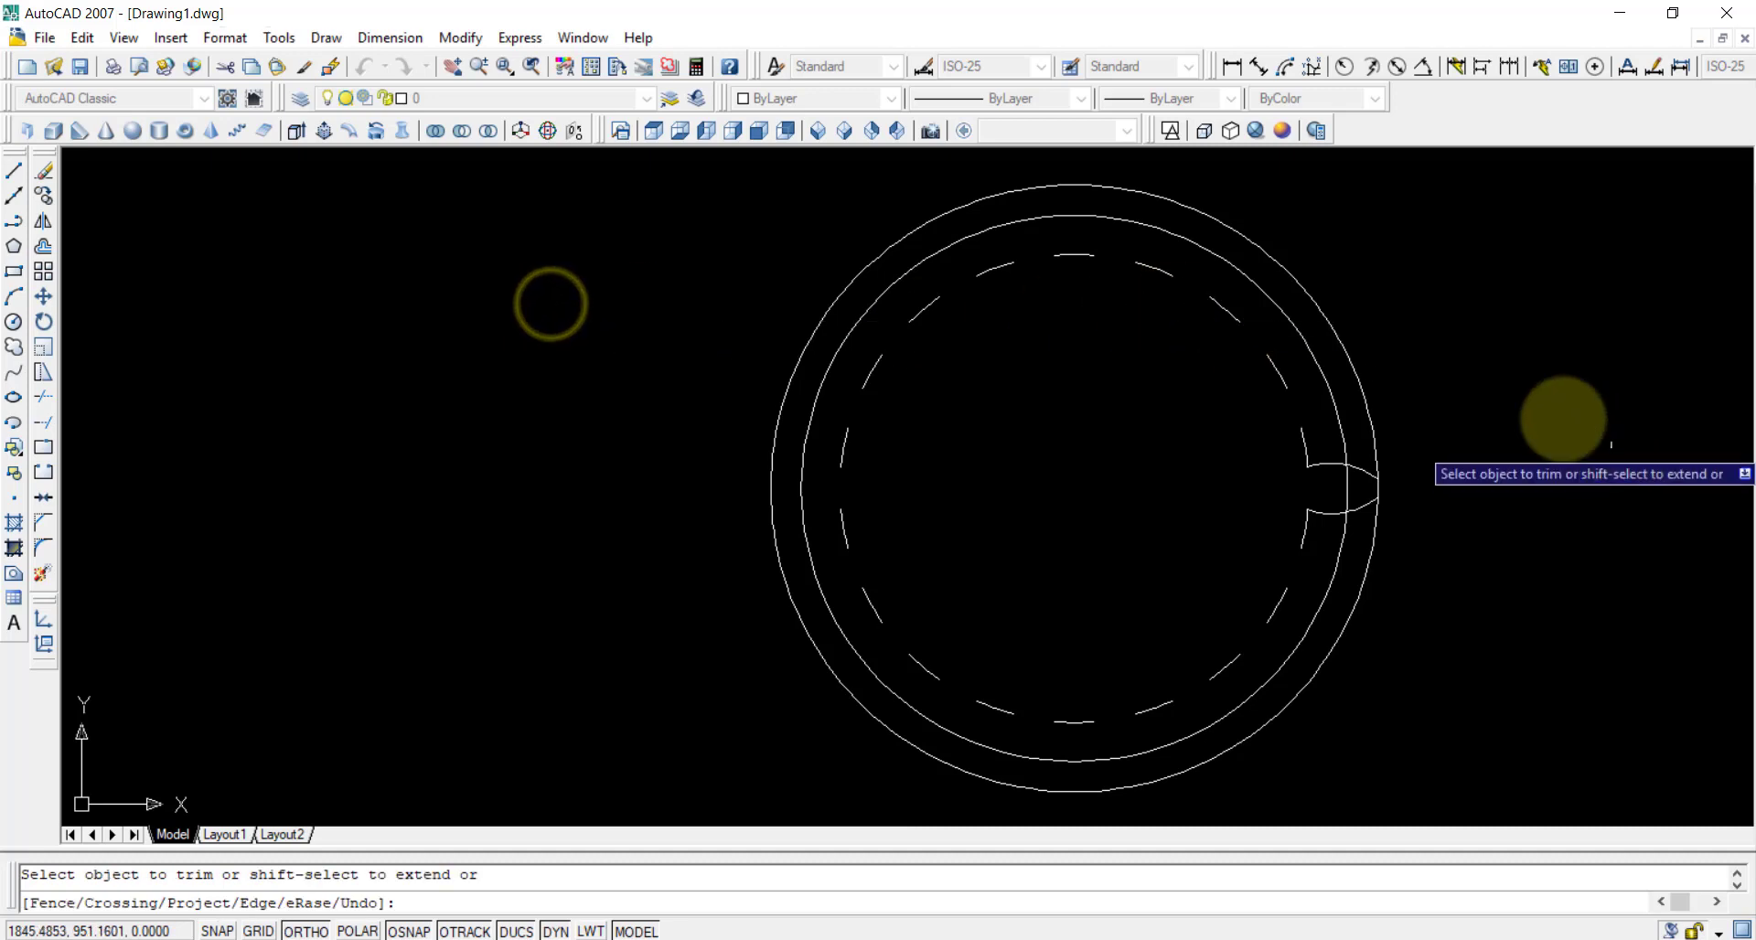
pyautogui.click(1357, 376)
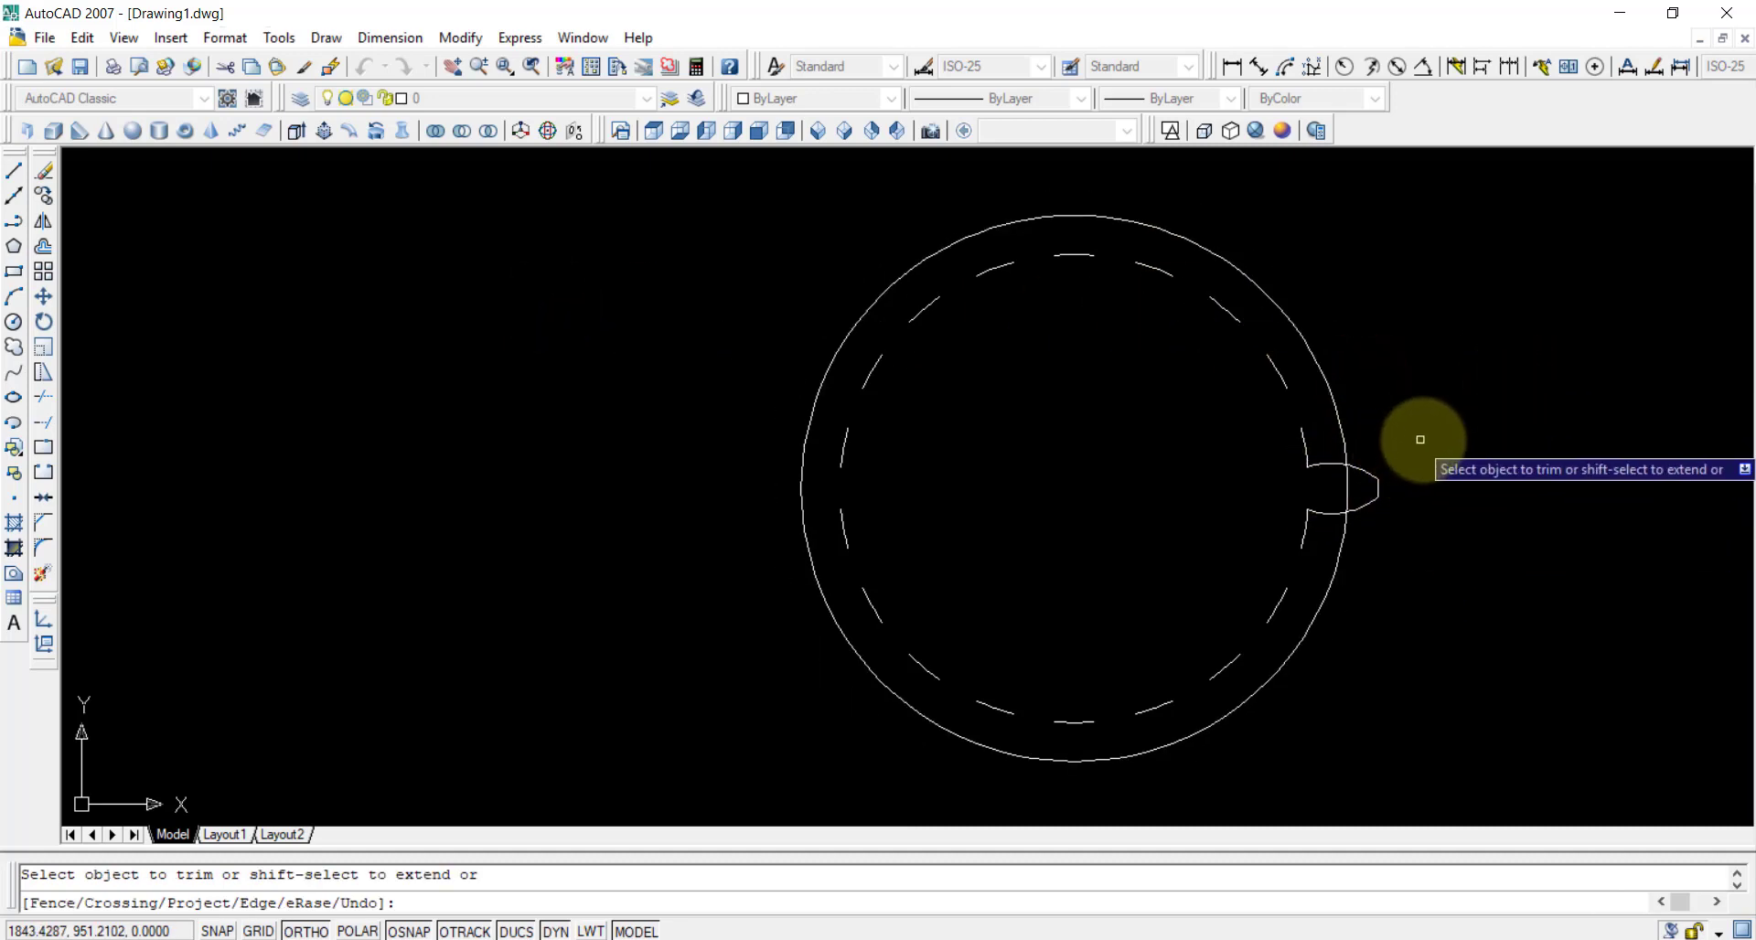
pyautogui.press('Escape')
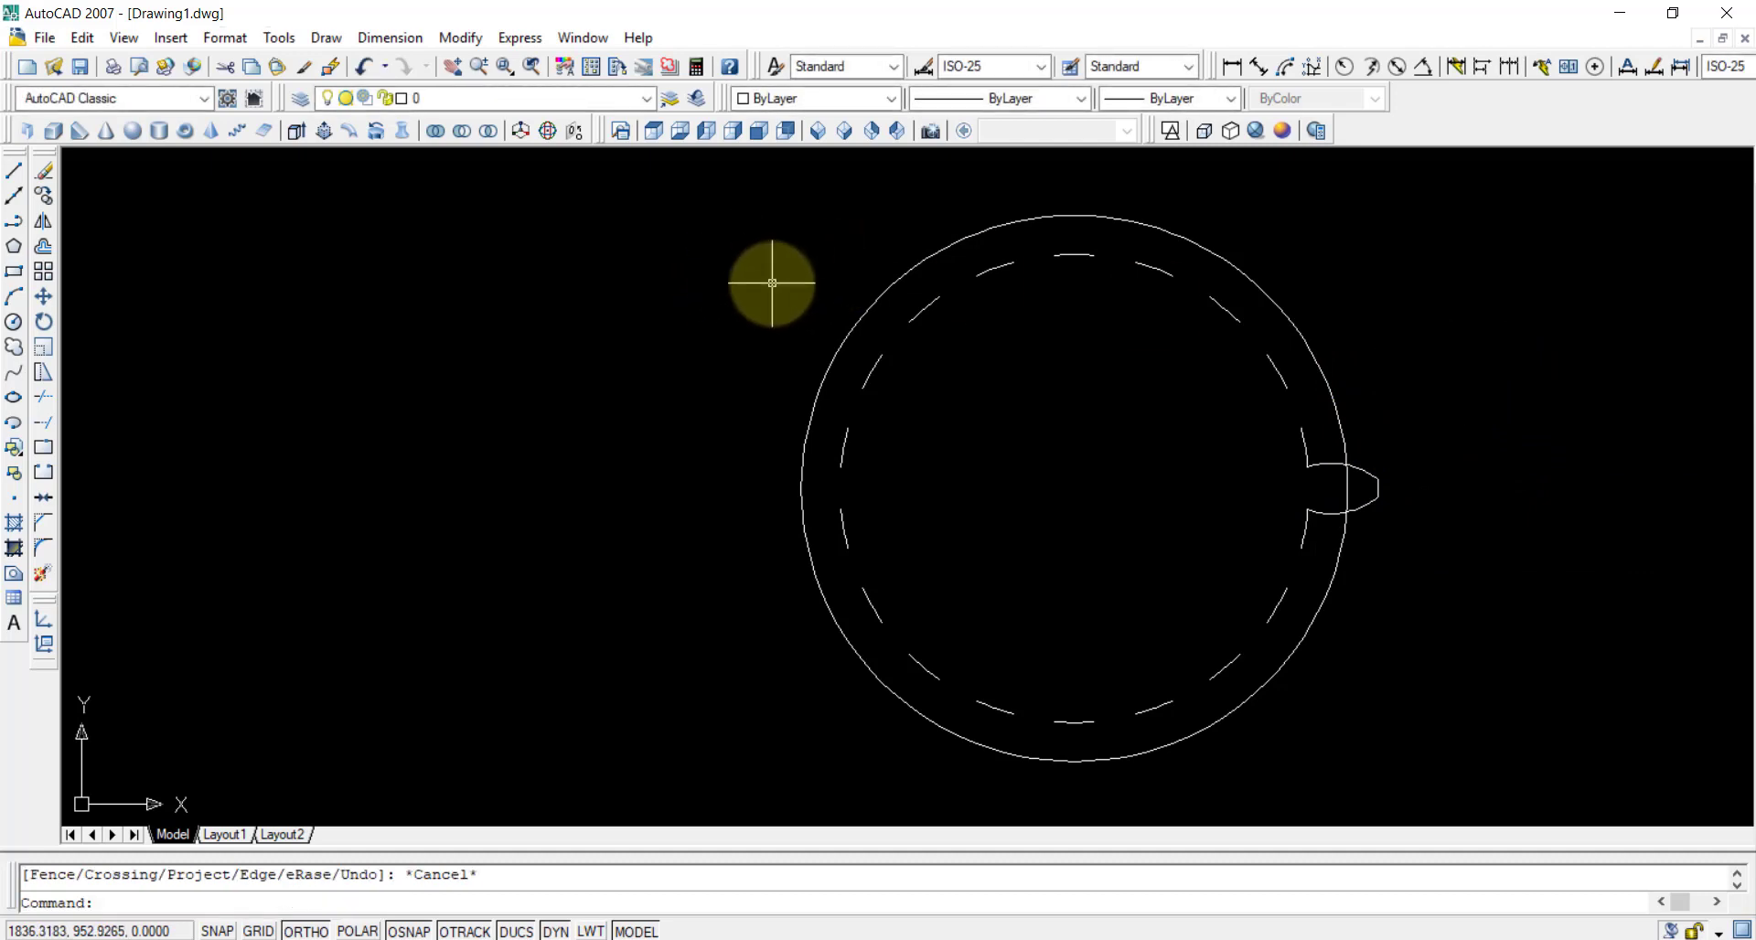
# - Erase the arrayed short arcs around the circle, except the topmost one and the four nearest the tooth profile
pyautogui.click(729, 267)
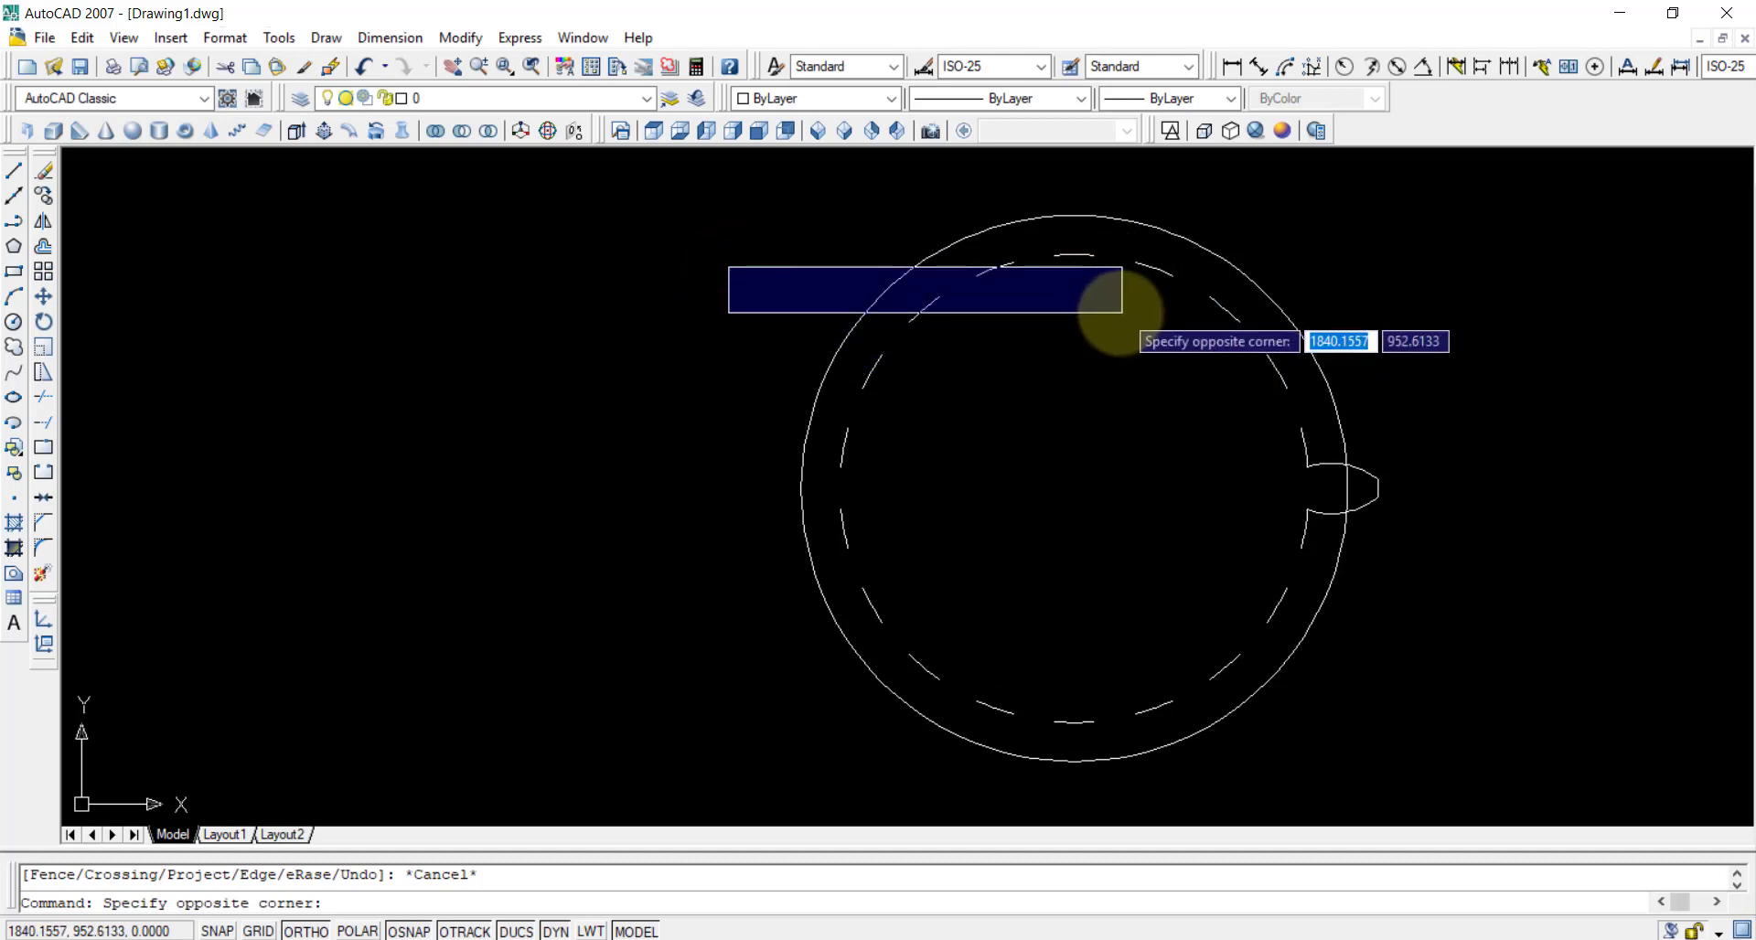
pyautogui.press('Escape')
pyautogui.click(748, 257)
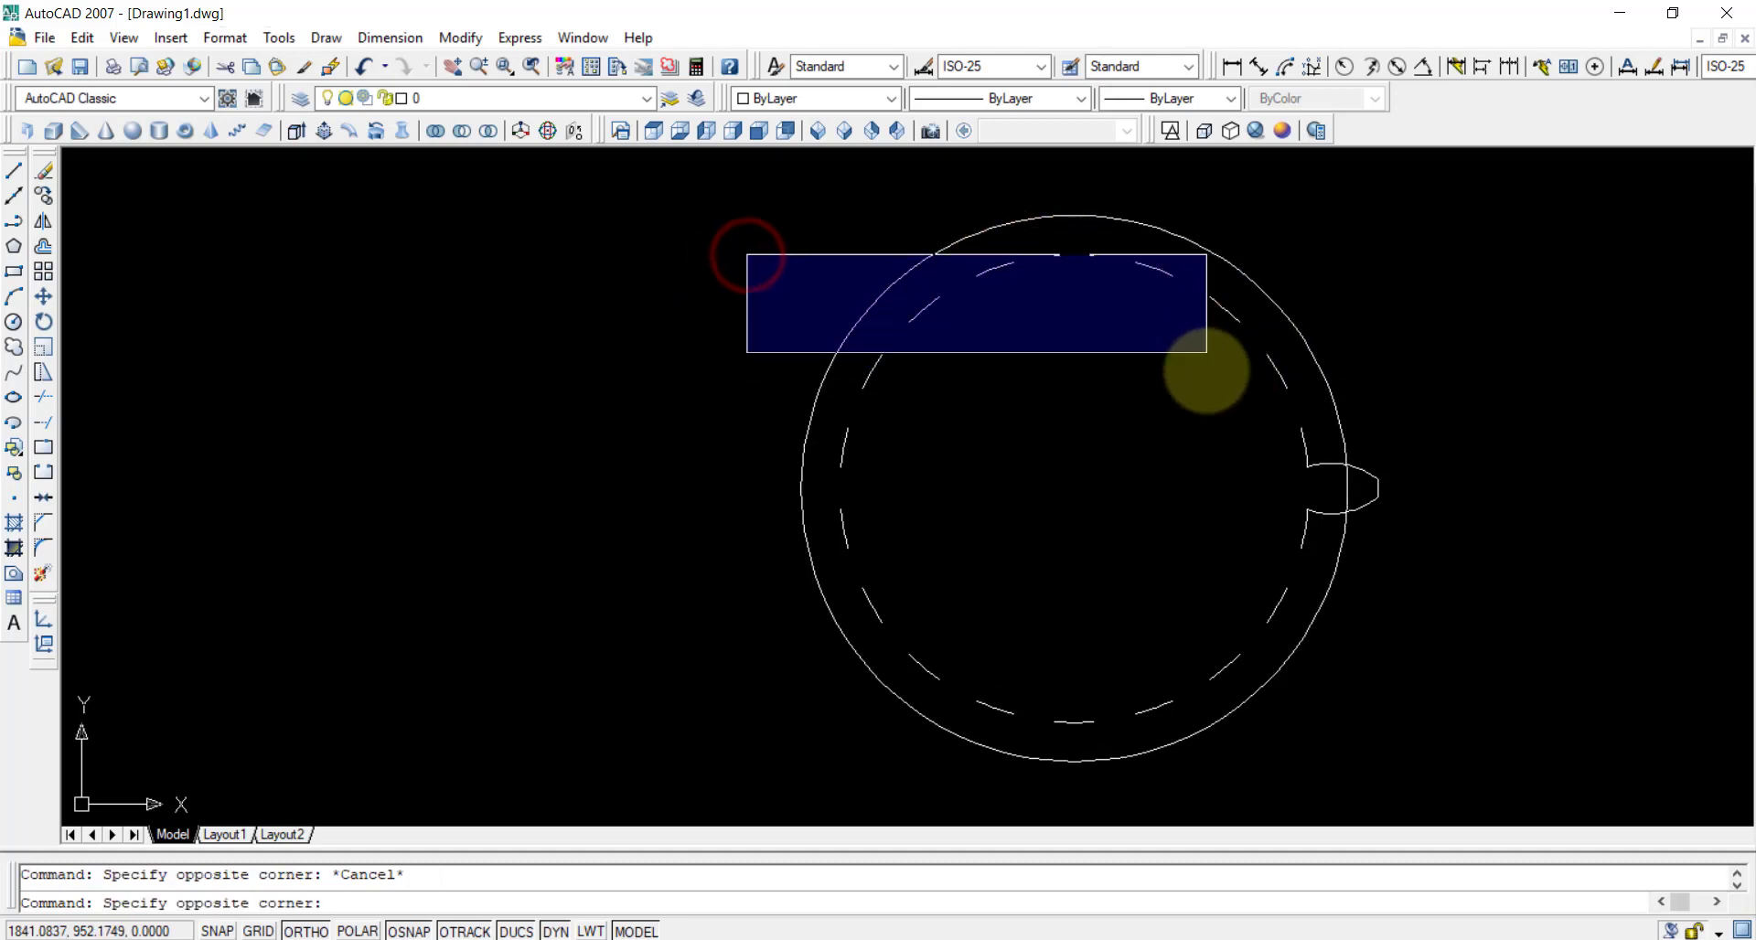
pyautogui.click(1285, 730)
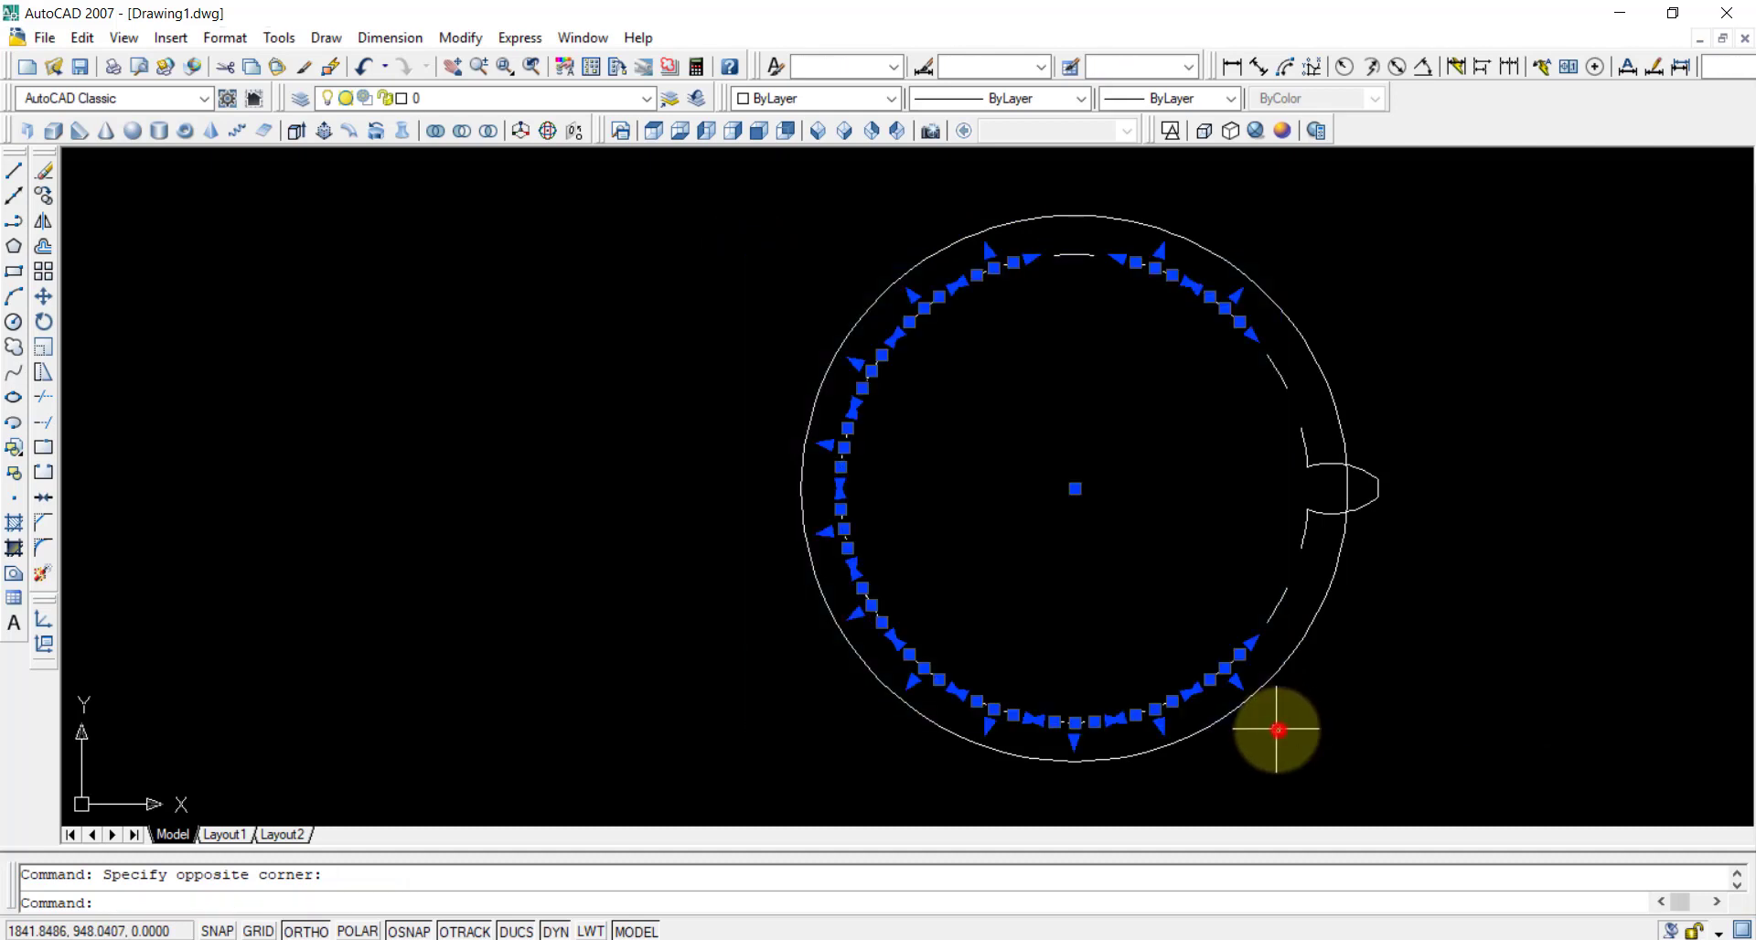
pyautogui.press('Delete')
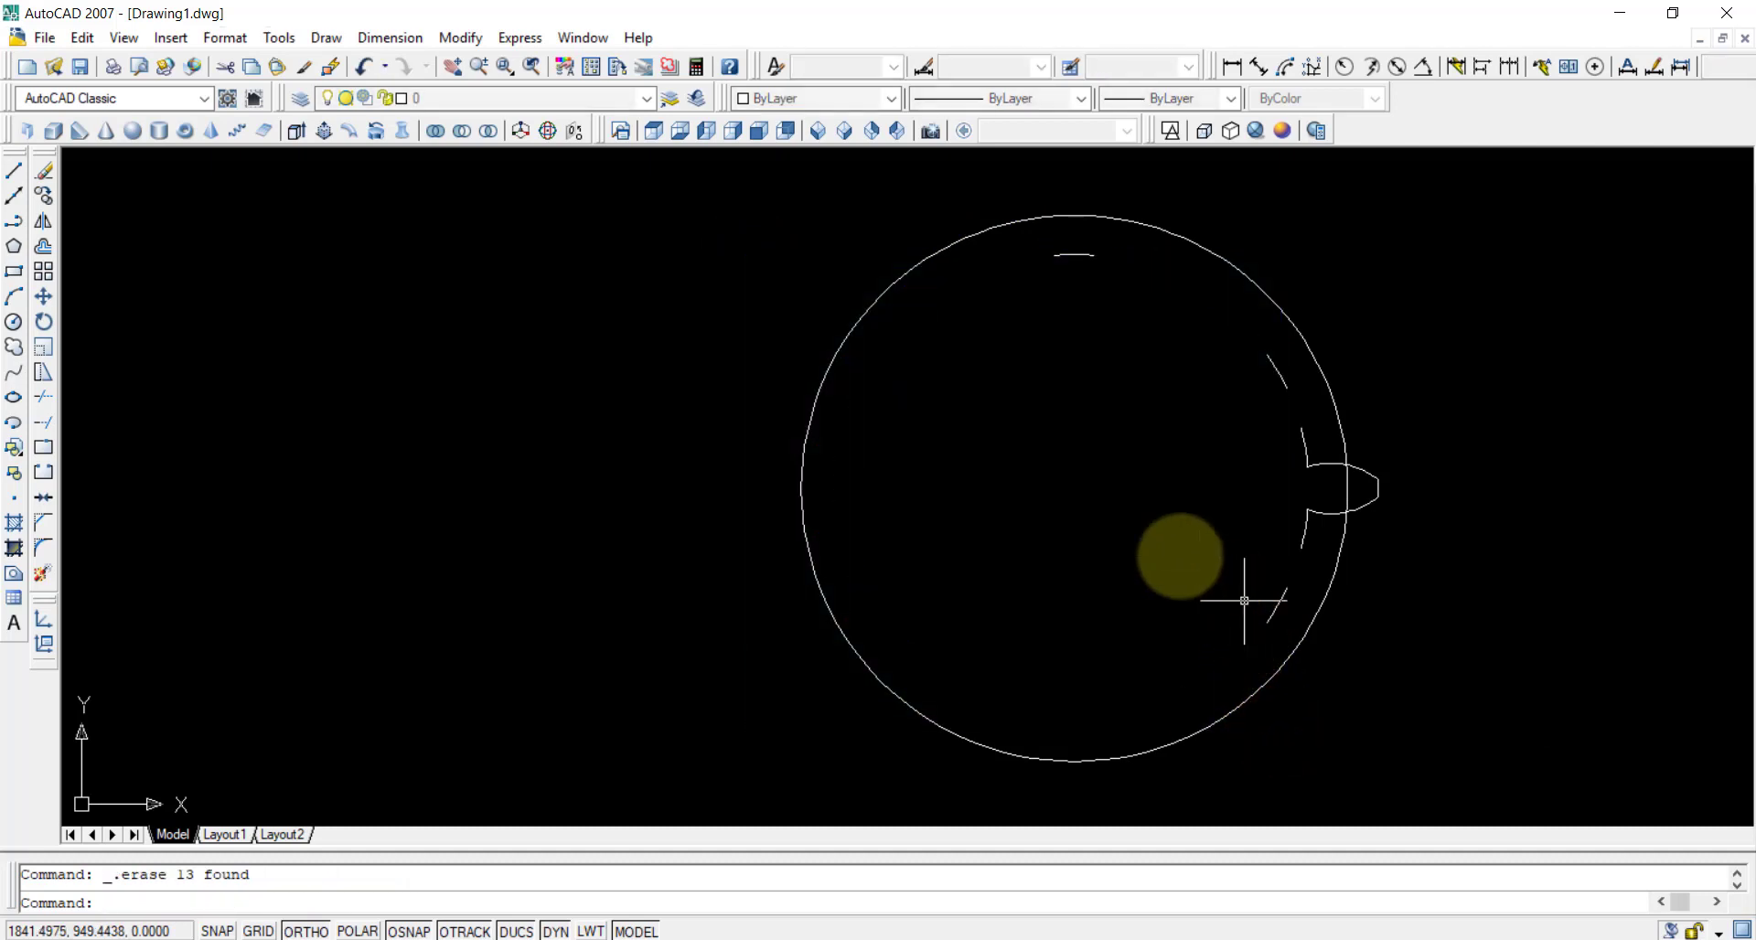
# - Erase the topmost short arc and the two farther ones above and below the tooth, keeping the two that adjoin its flanks
pyautogui.click(1086, 254)
pyautogui.press('Delete')
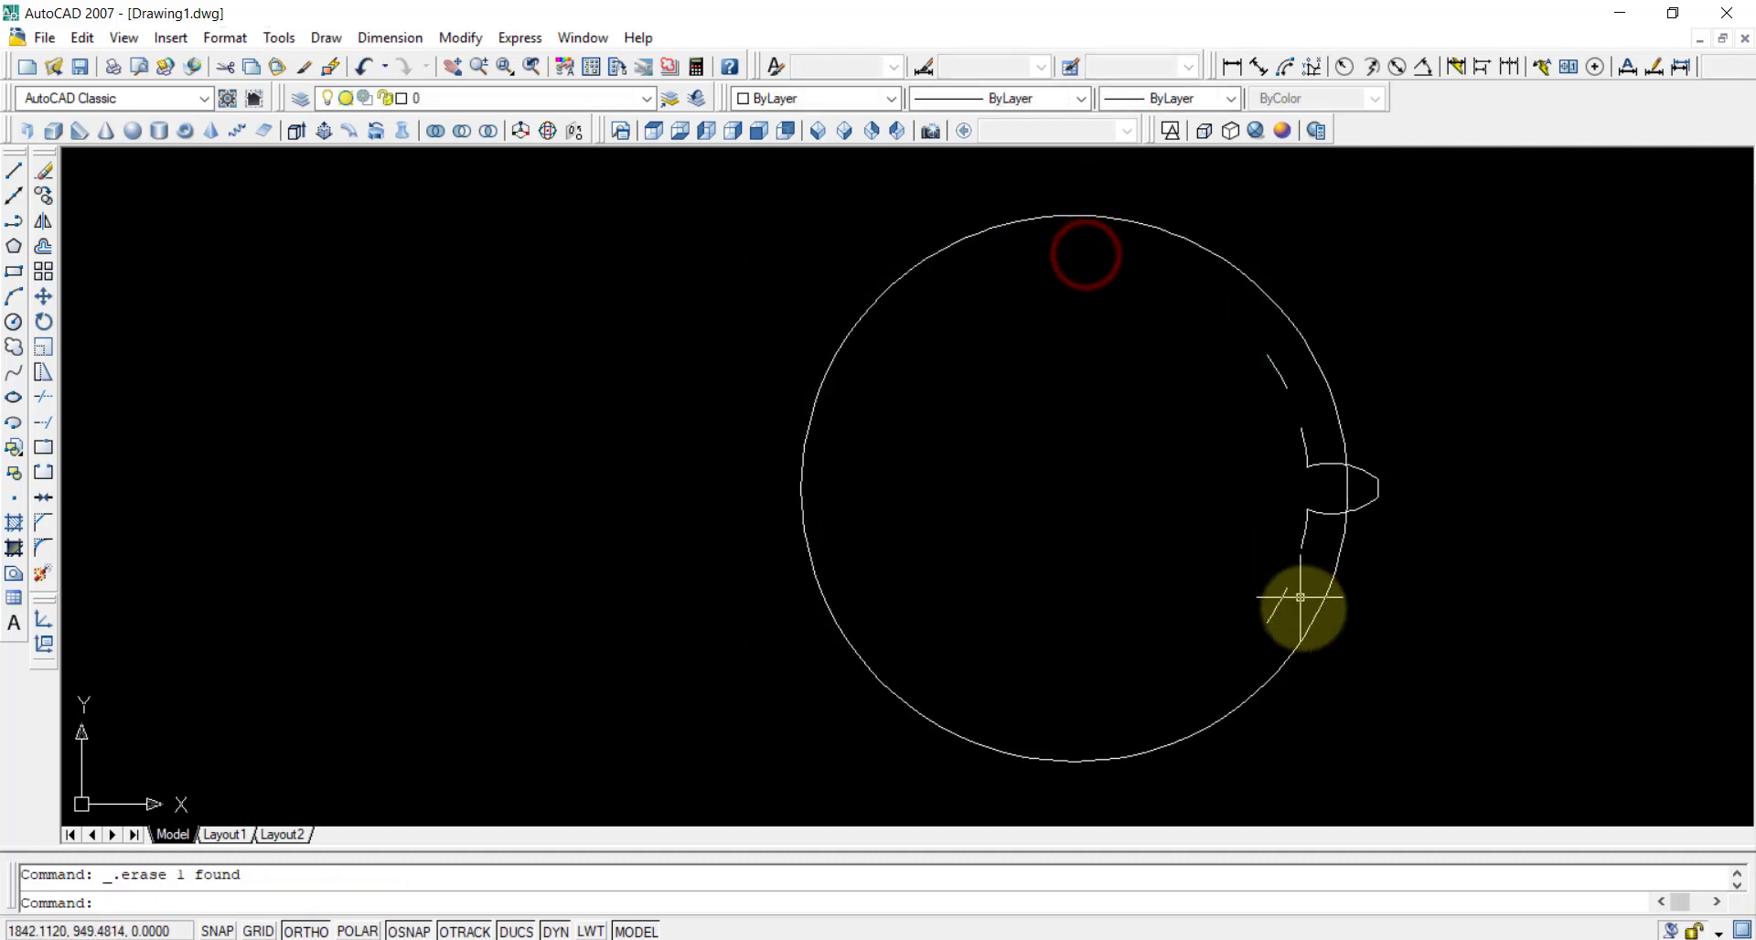
pyautogui.click(1286, 600)
pyautogui.press('Delete')
pyautogui.click(1286, 382)
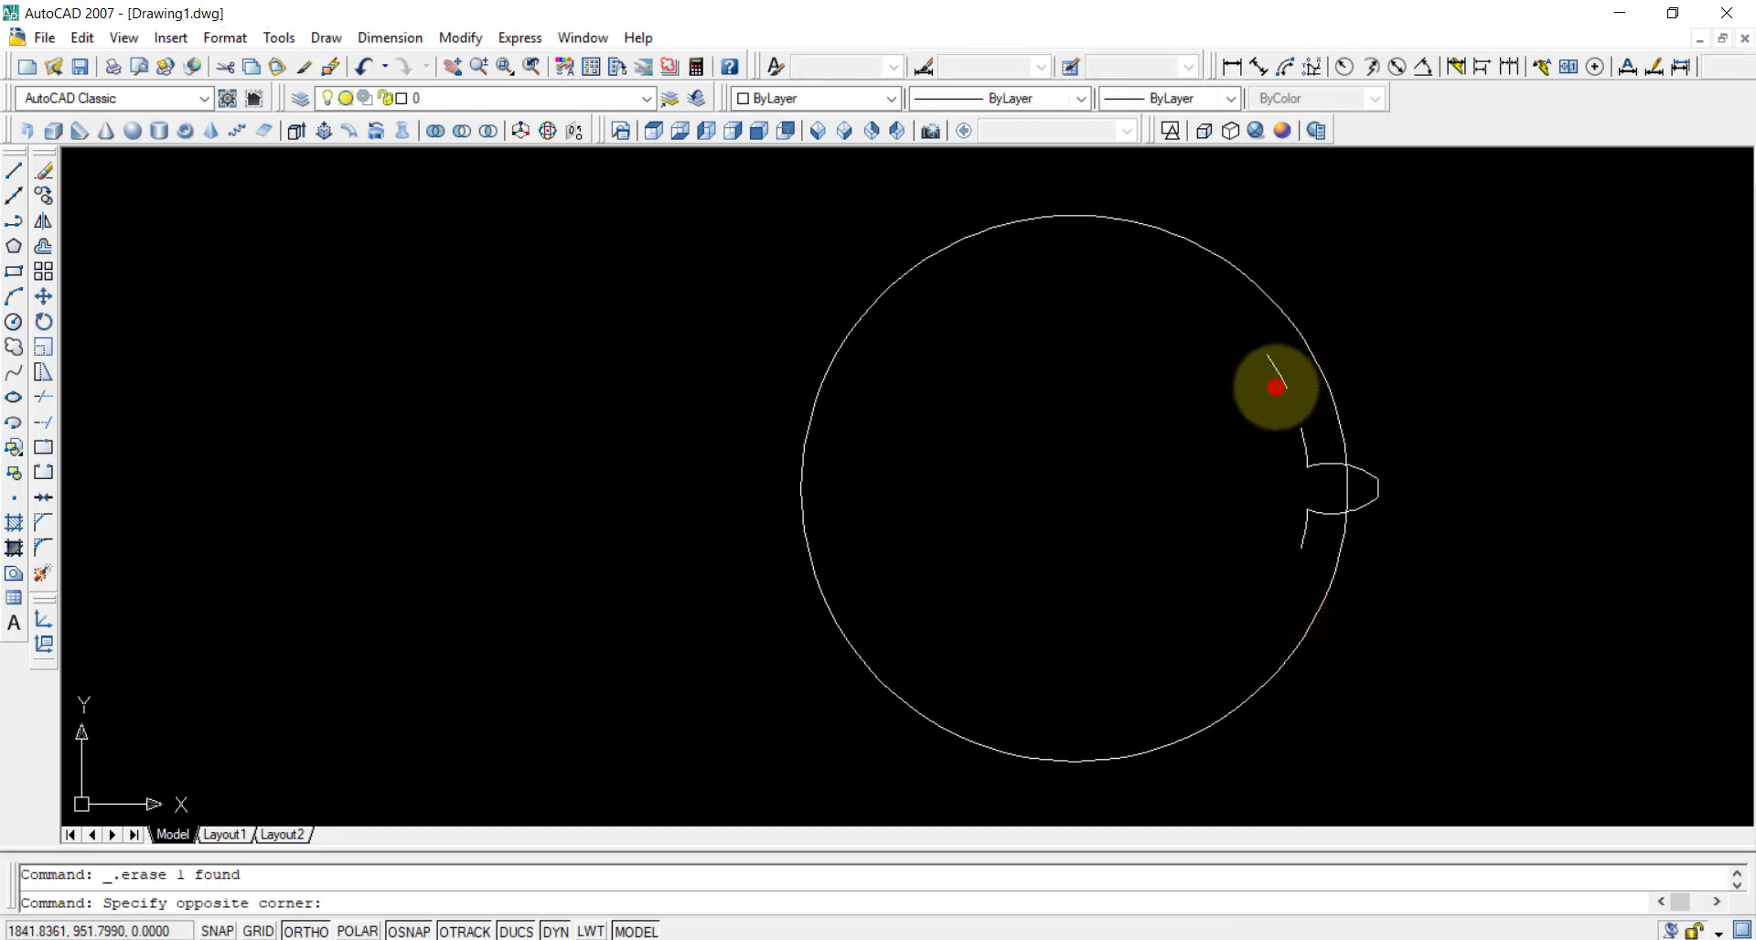
pyautogui.click(1280, 373)
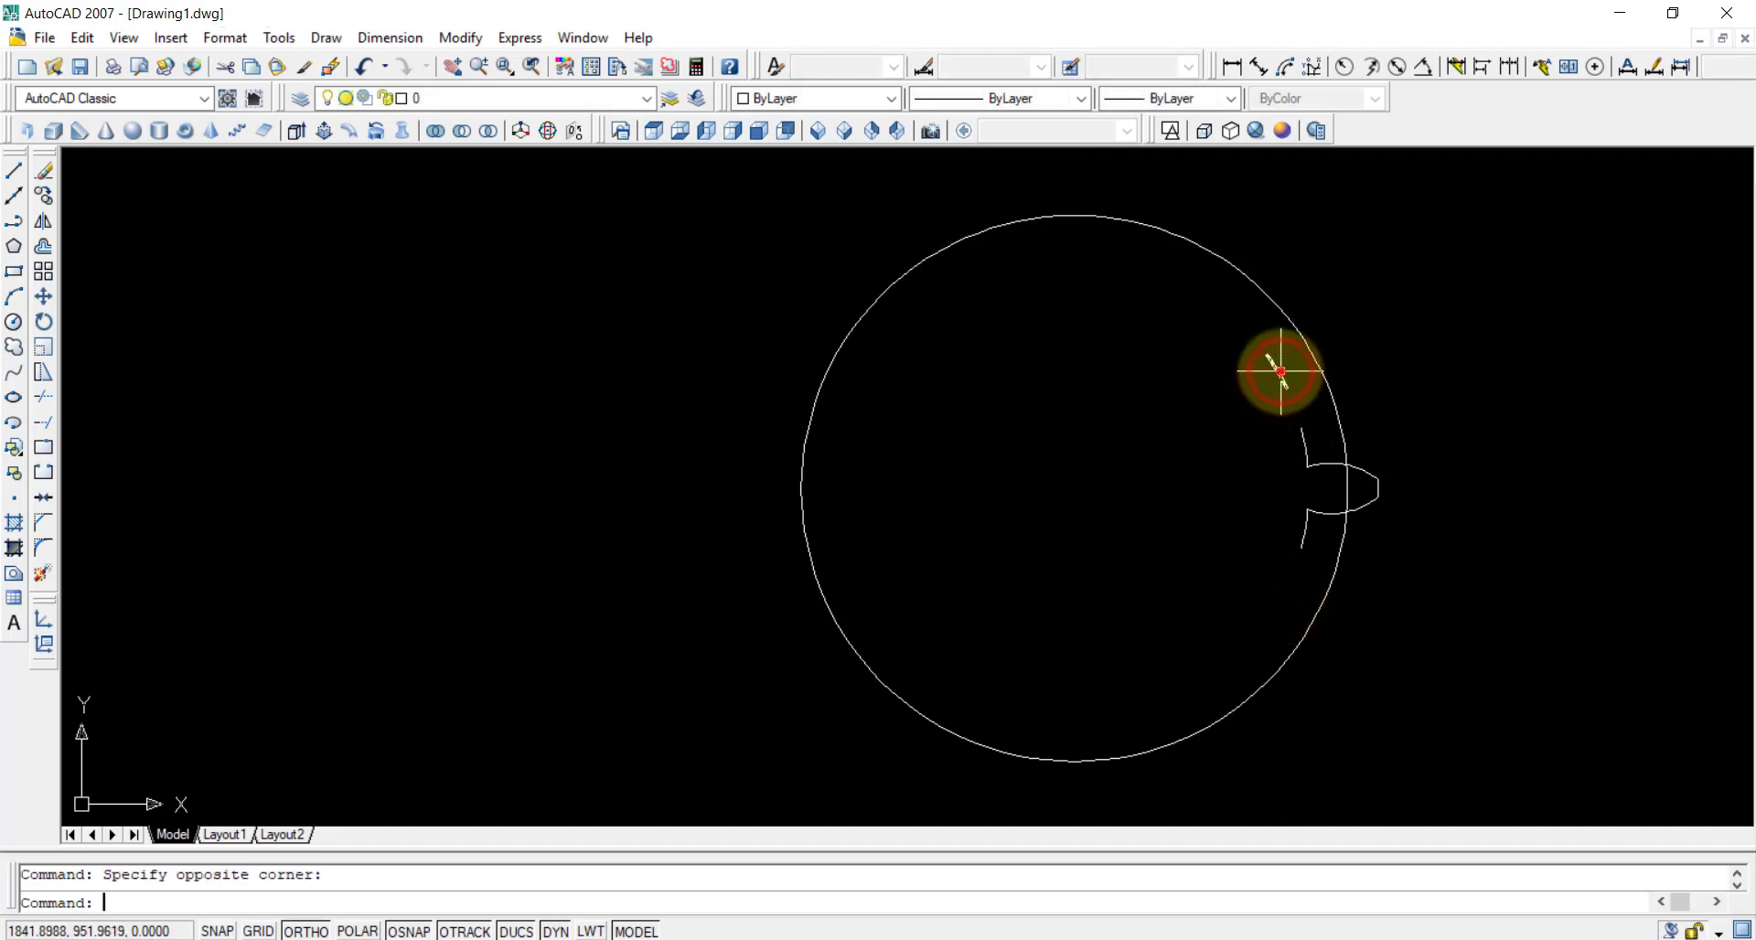
pyautogui.press('Delete')
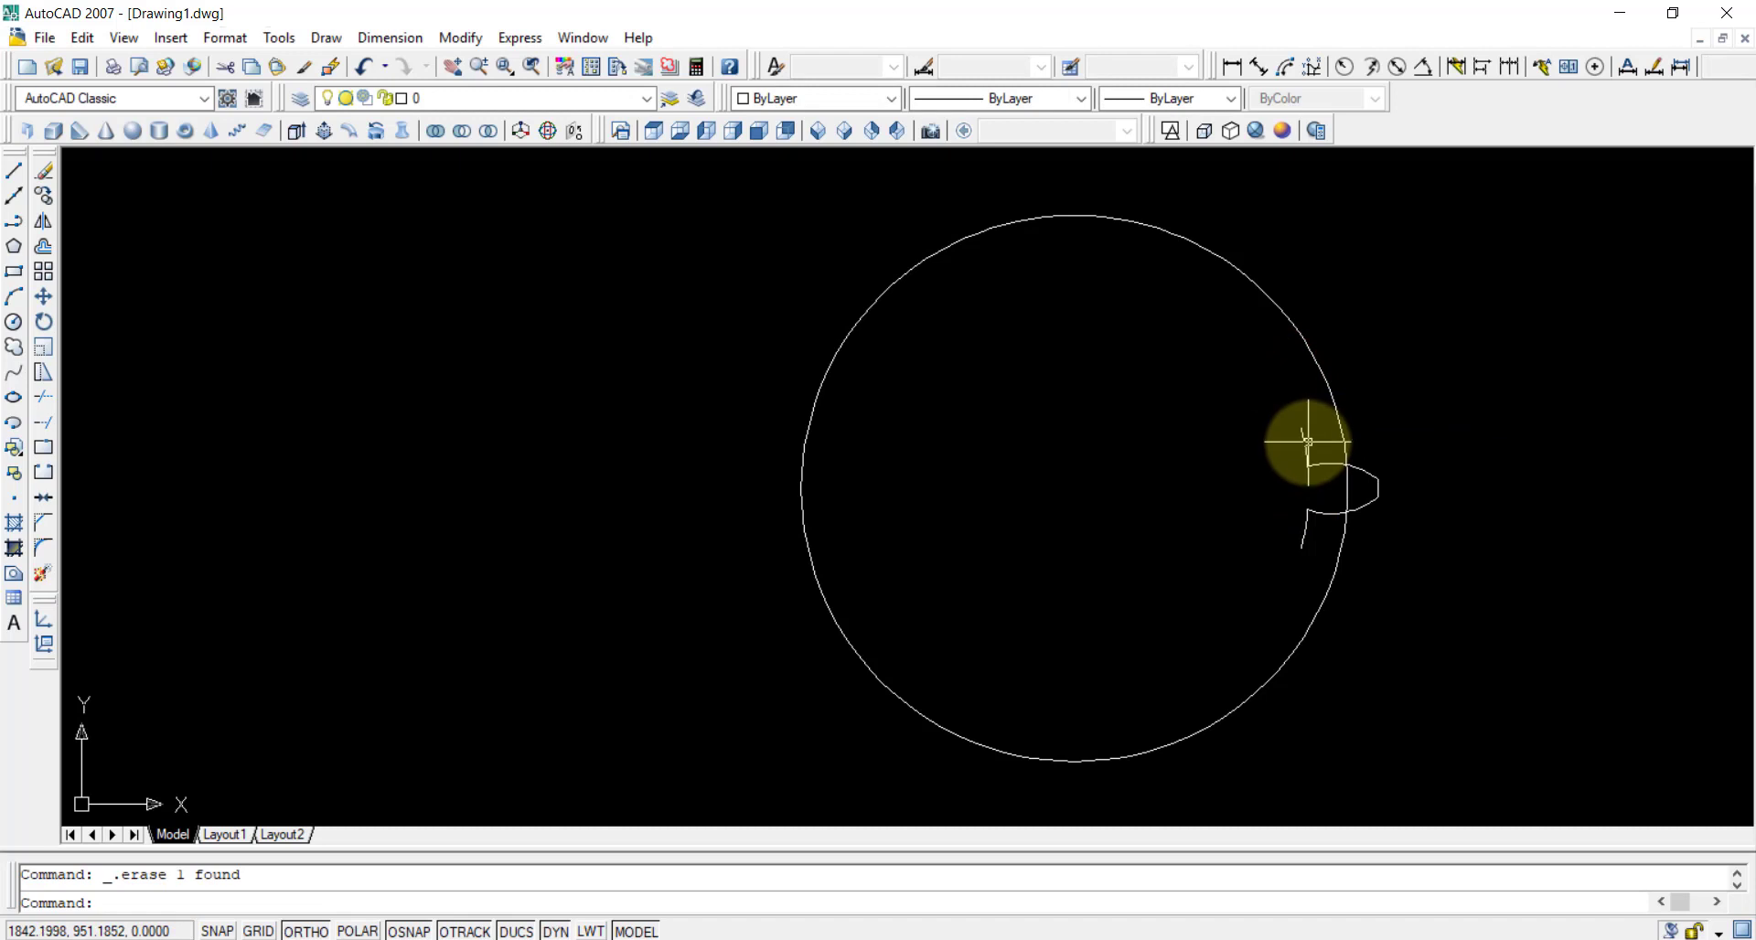
pyautogui.click(1305, 444)
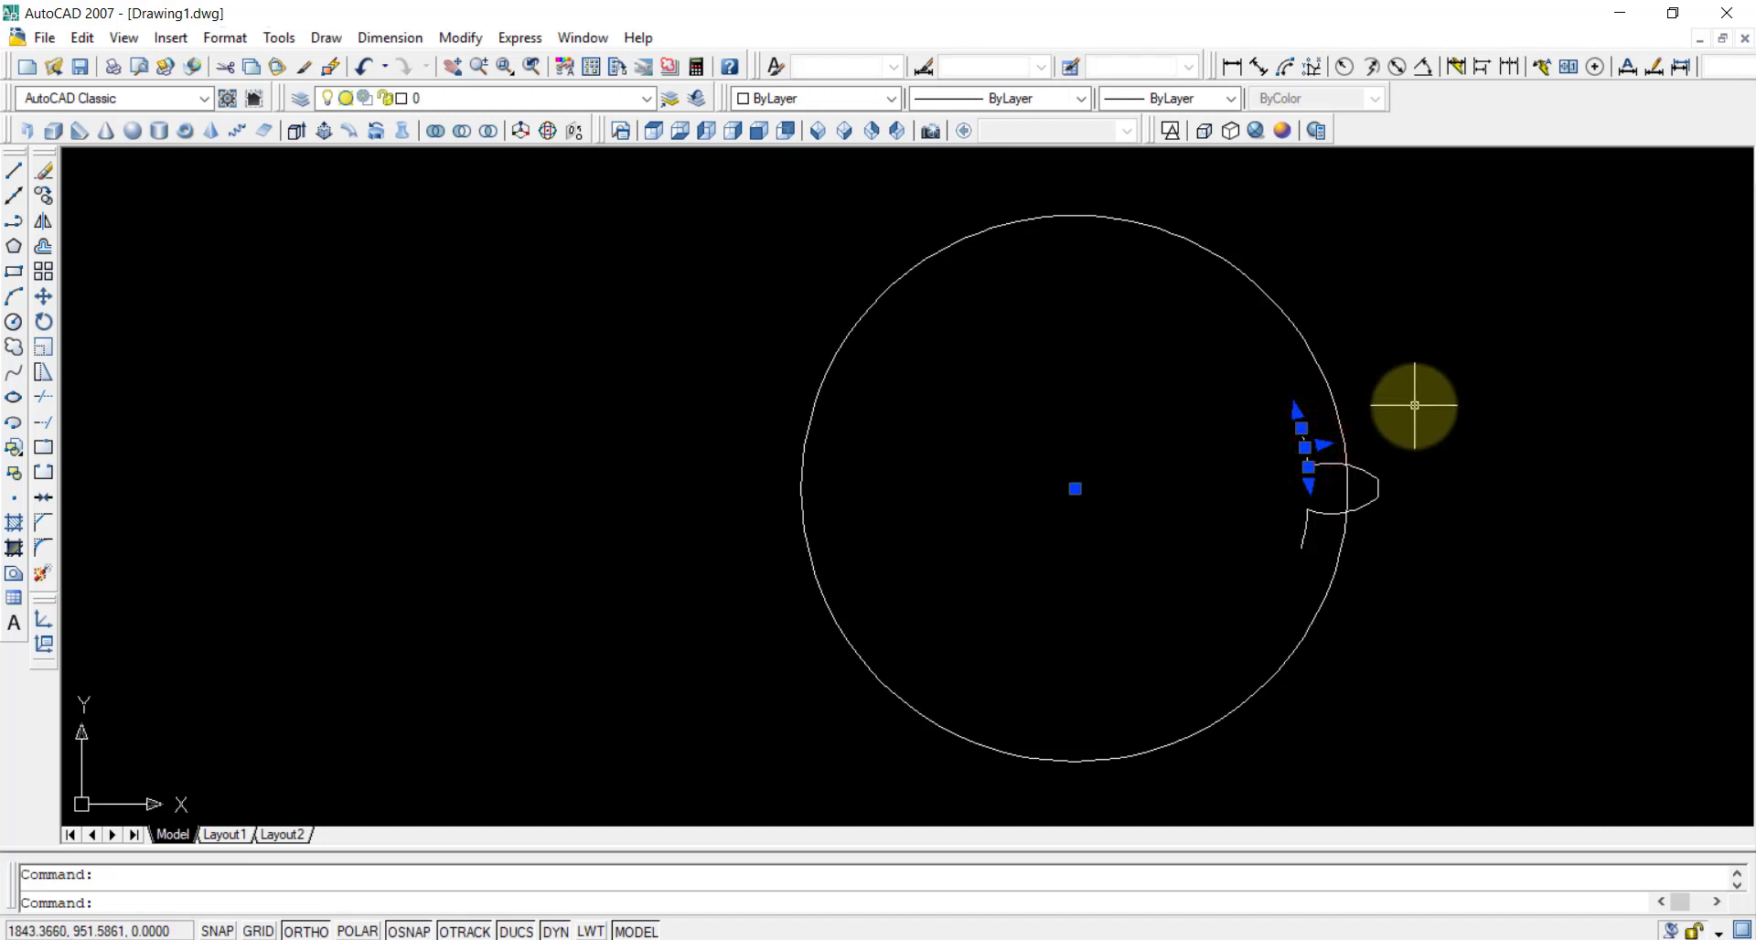
pyautogui.press('Escape')
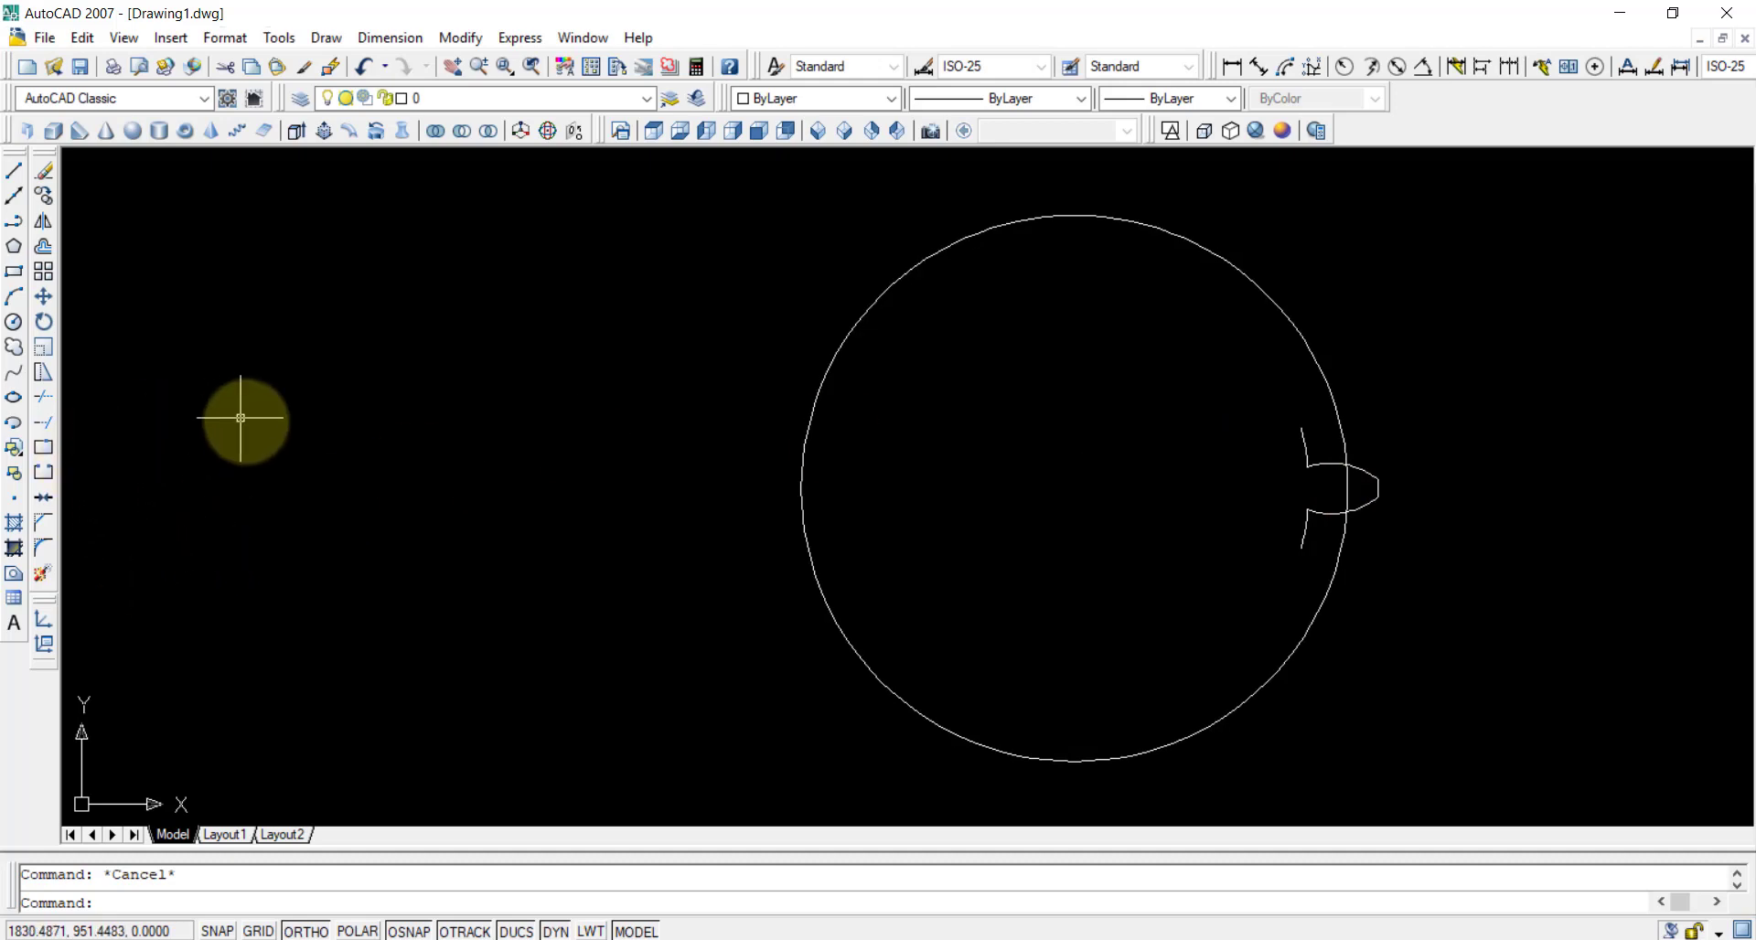
# - Fillet both root corners of the tooth, where its flanks meet the short arcs, with a radius of 0.124
pyautogui.click(44, 547)
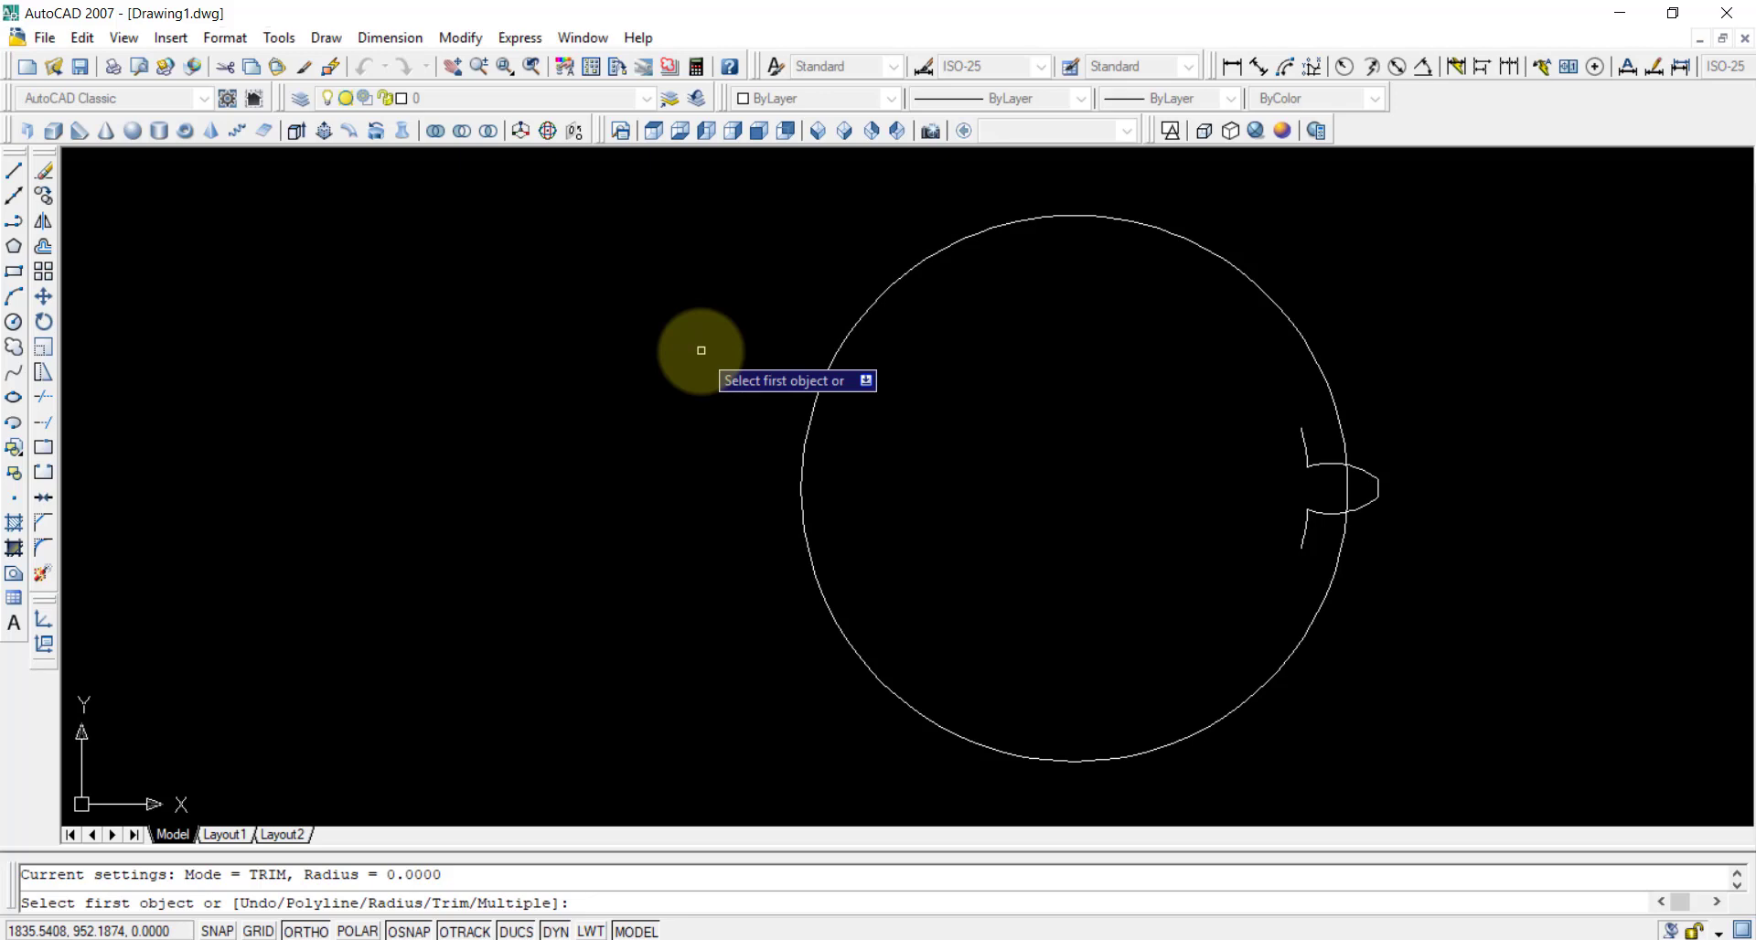
pyautogui.write('r')
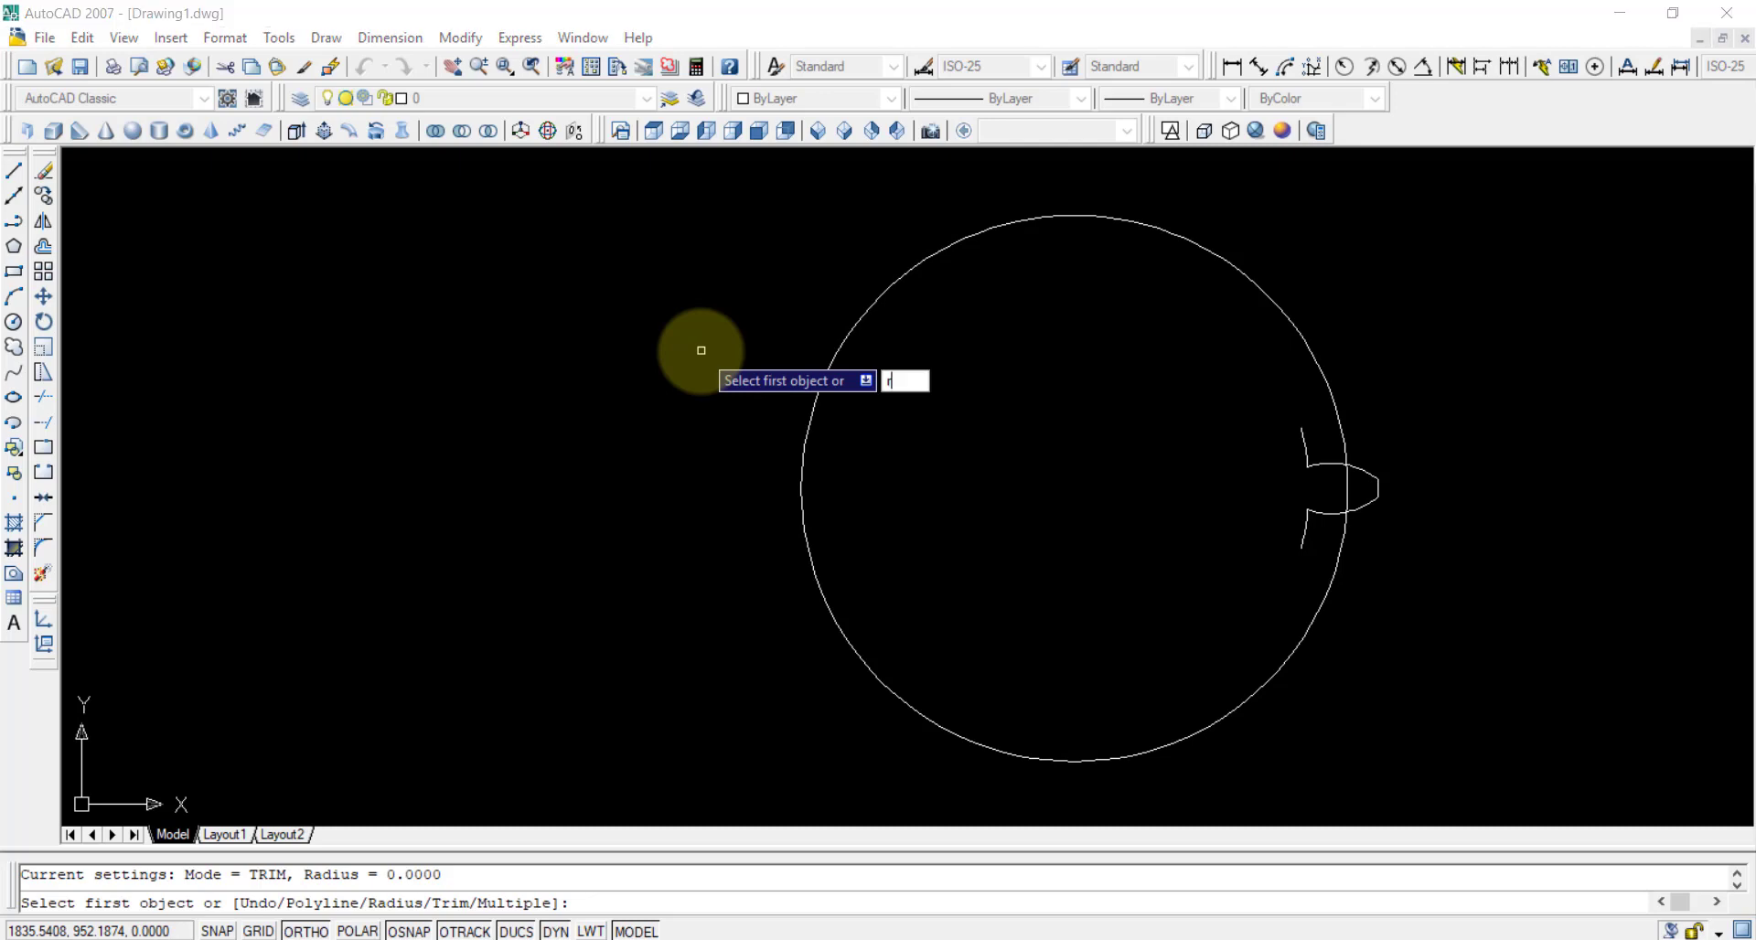
pyautogui.press('Return')
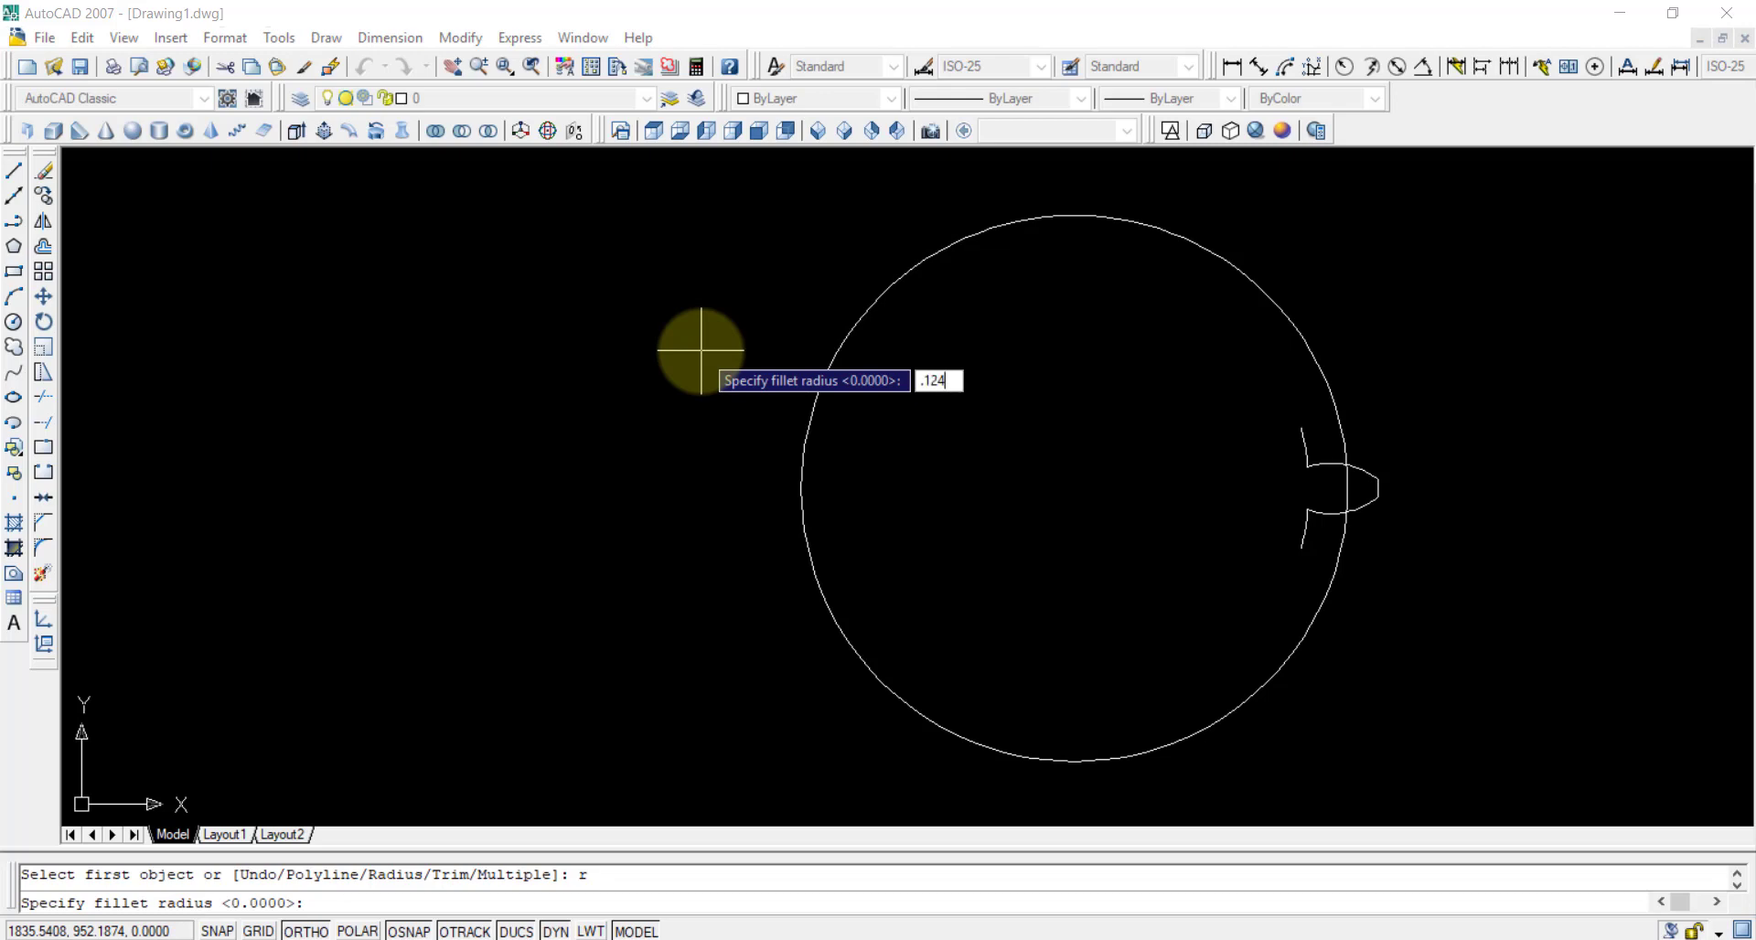
pyautogui.press('Return')
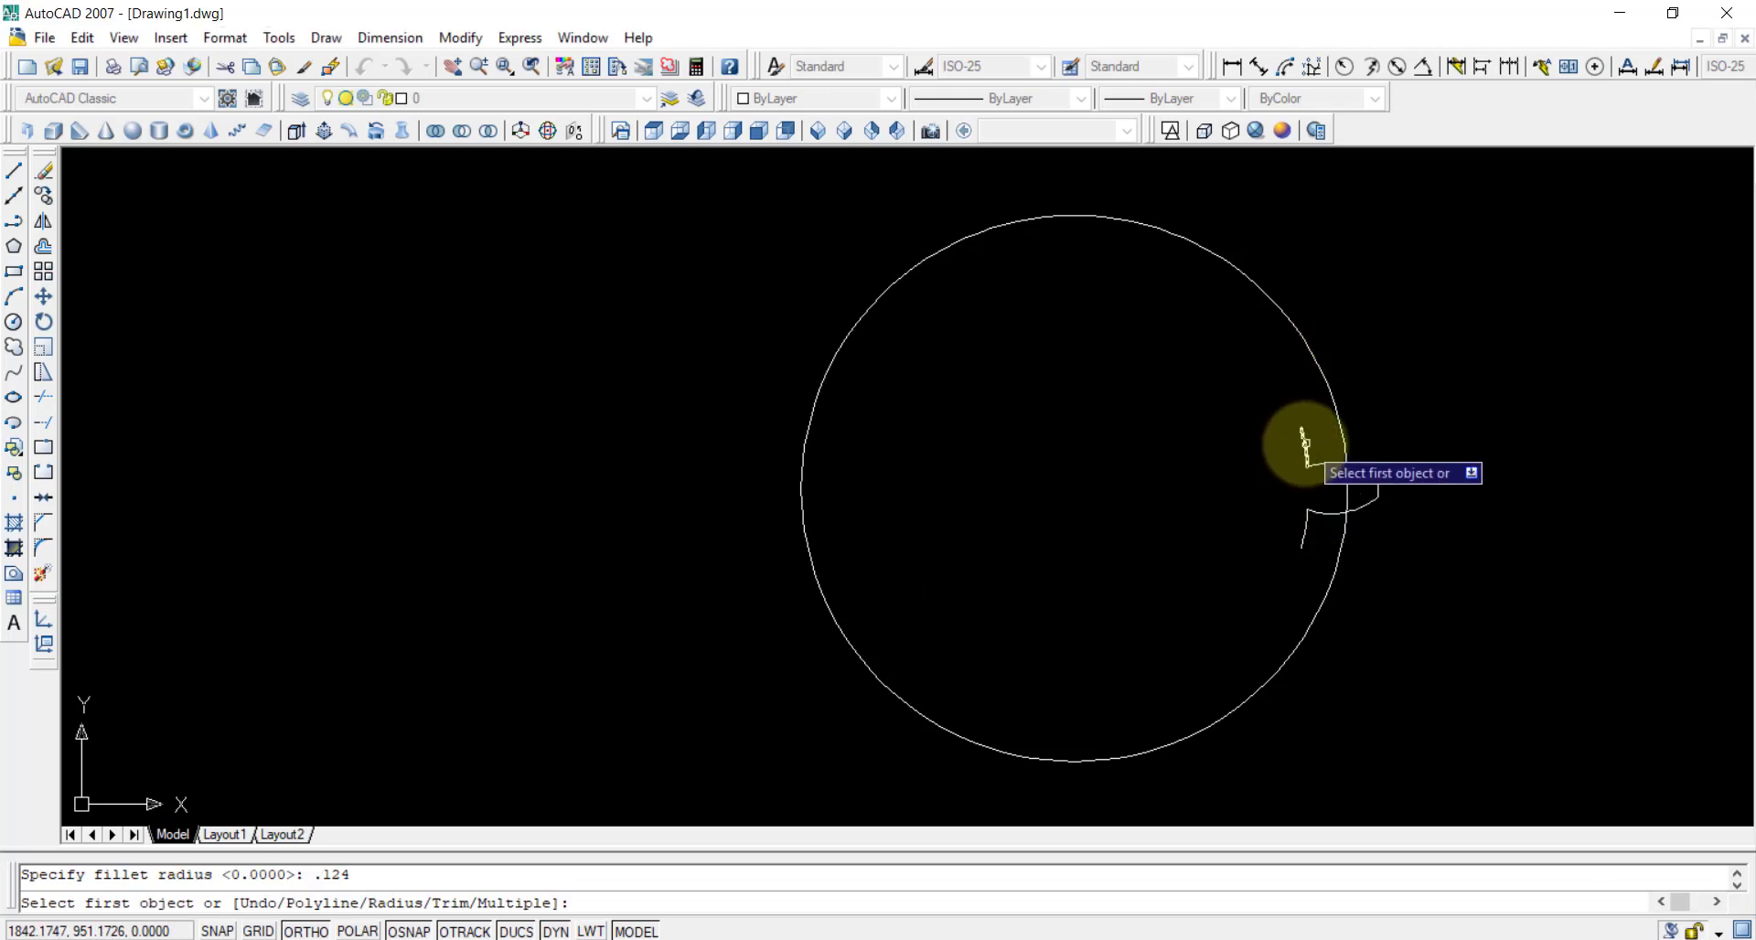
pyautogui.click(1305, 446)
pyautogui.click(1334, 462)
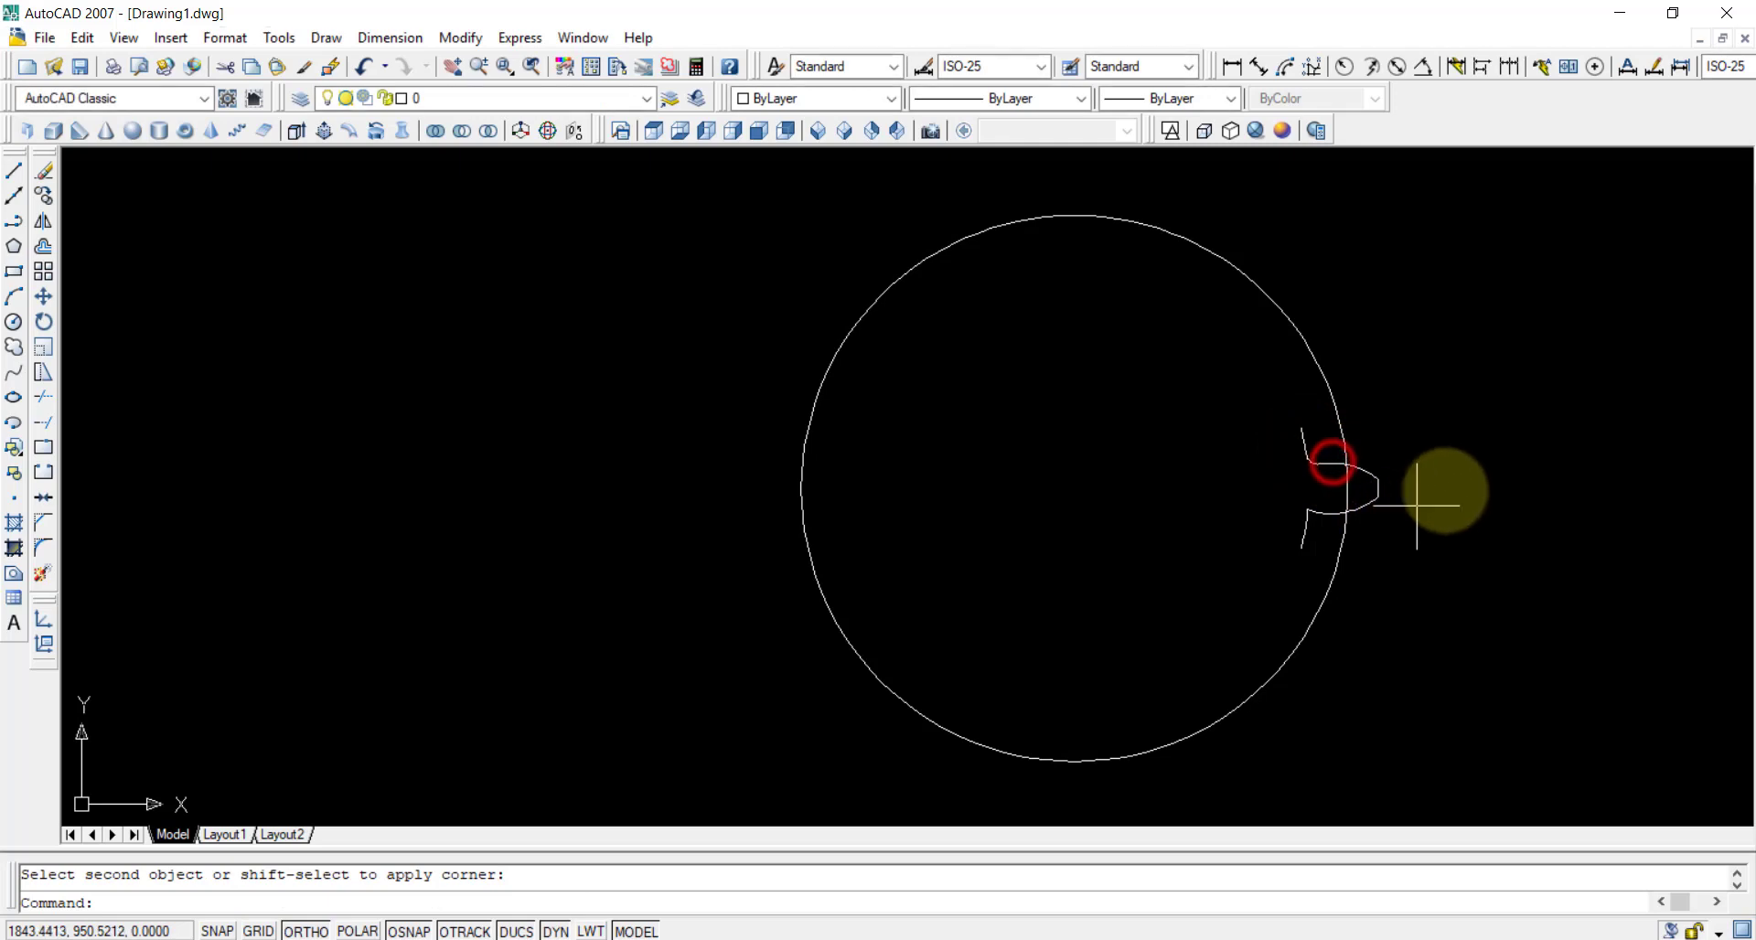
pyautogui.scroll(3, 1316, 470)
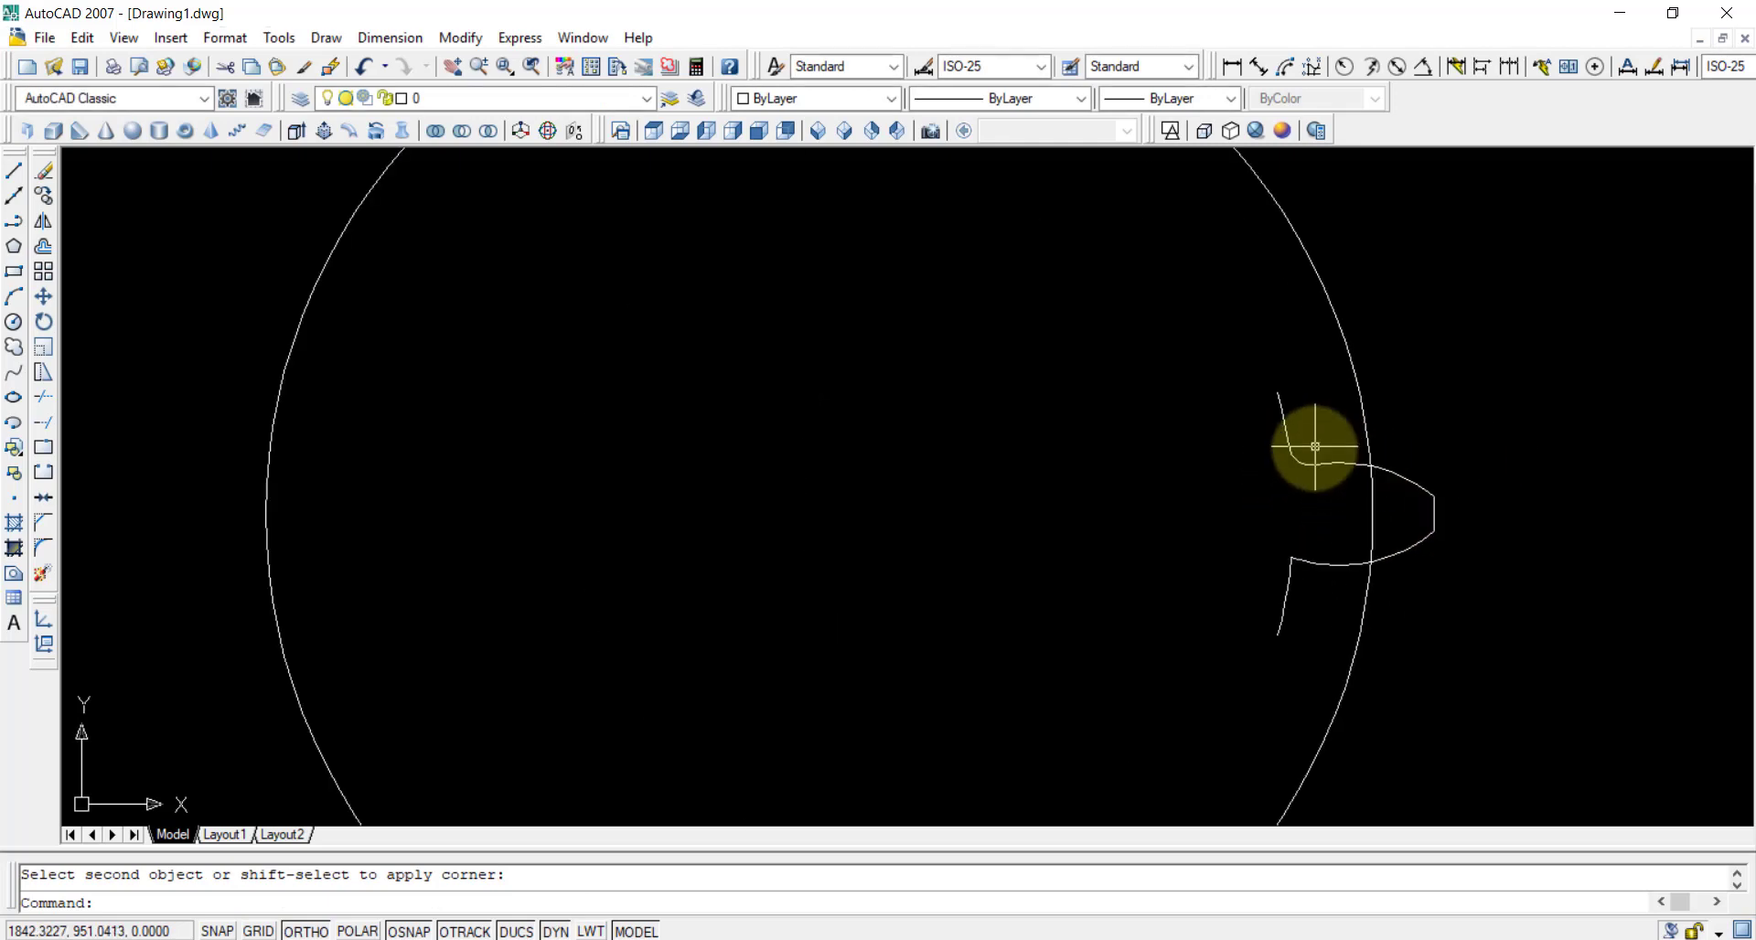
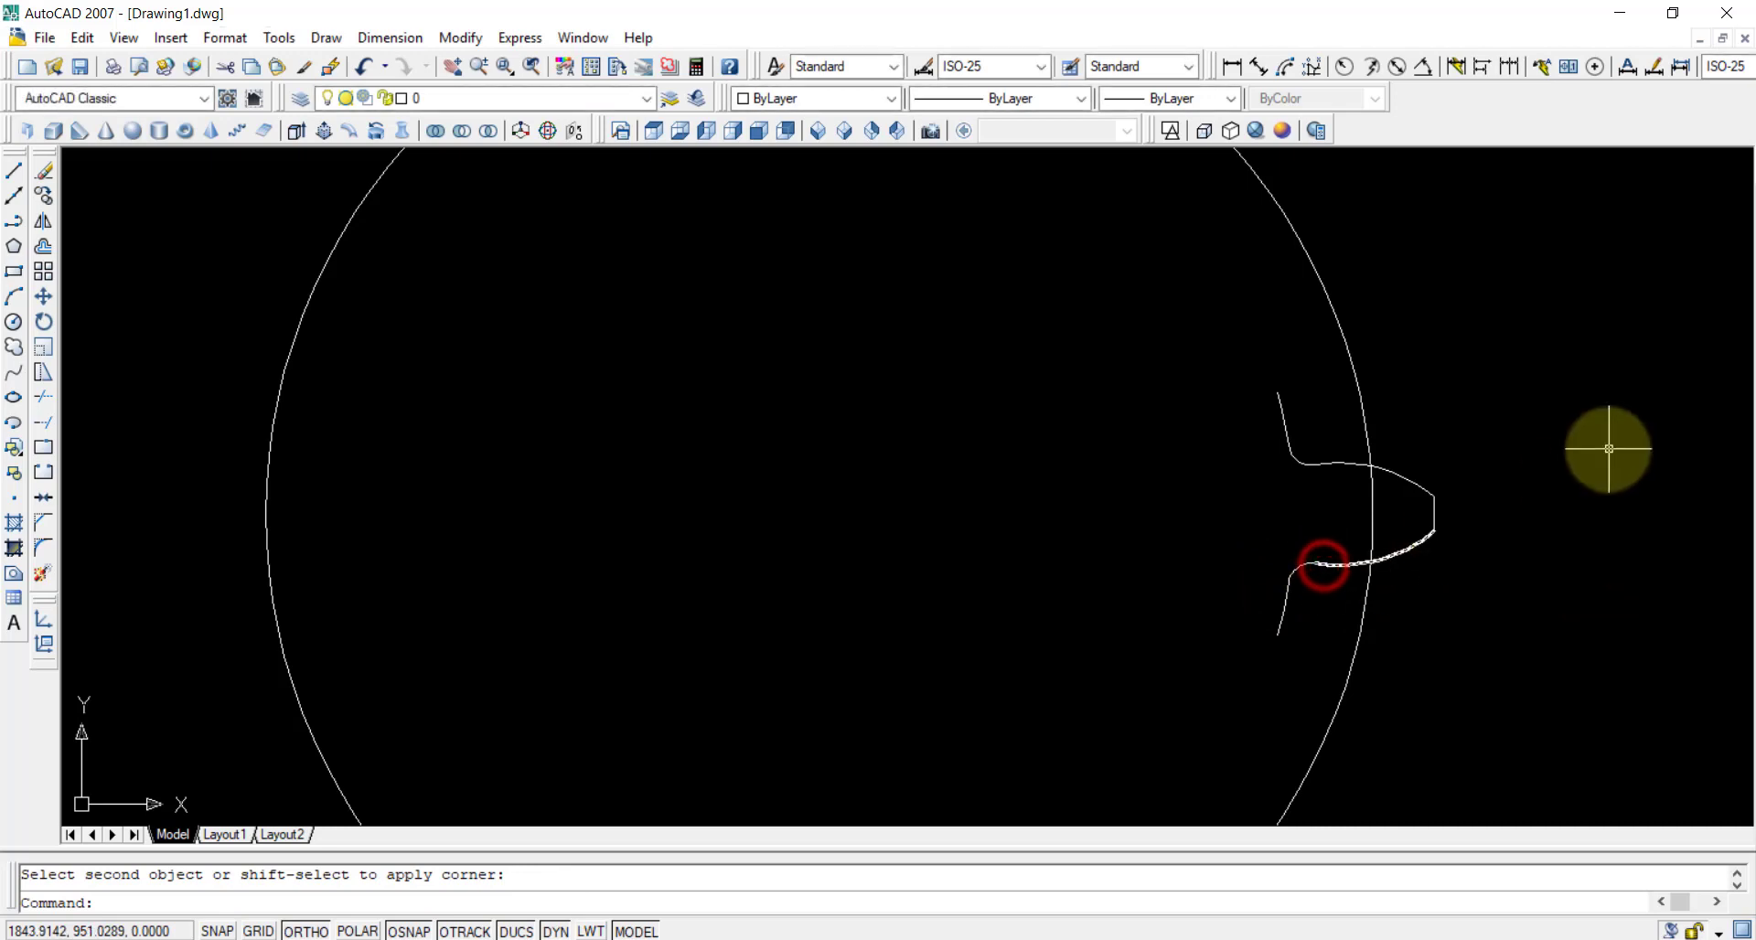
# - Erase the two short arcs adjoining the tooth's root fillets, keeping the fillets themselves
pyautogui.scroll(-1, 1596, 451)
pyautogui.scroll(-1, 1596, 451)
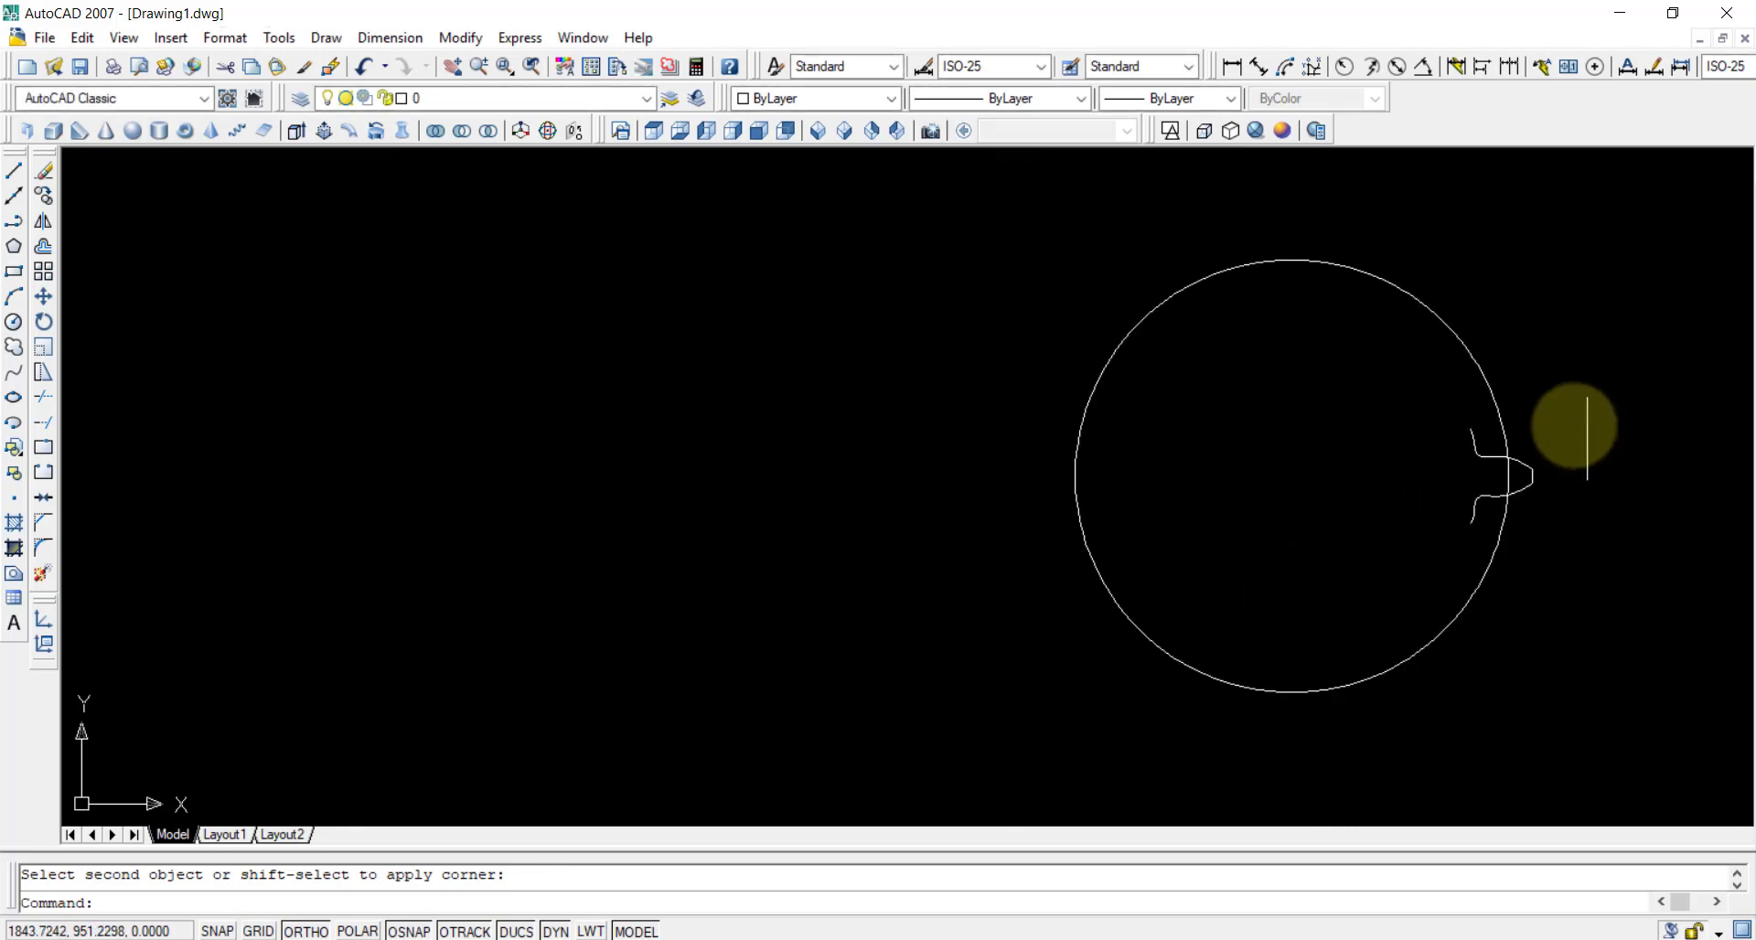
pyautogui.click(1471, 437)
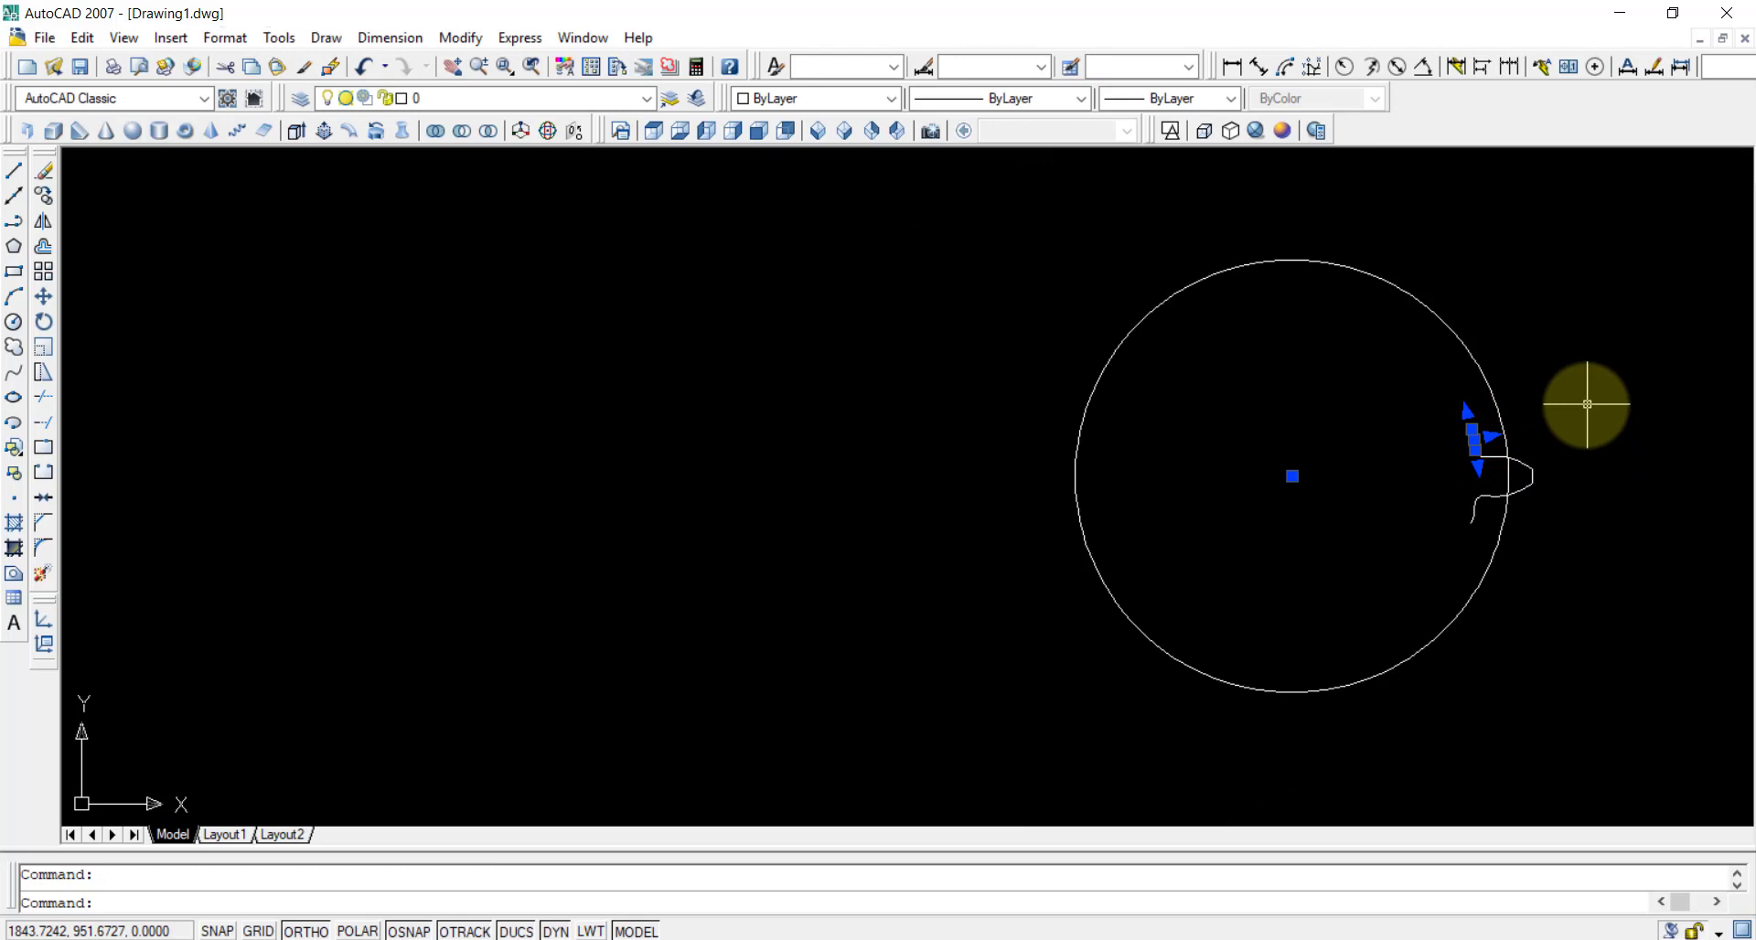
pyautogui.press('Delete')
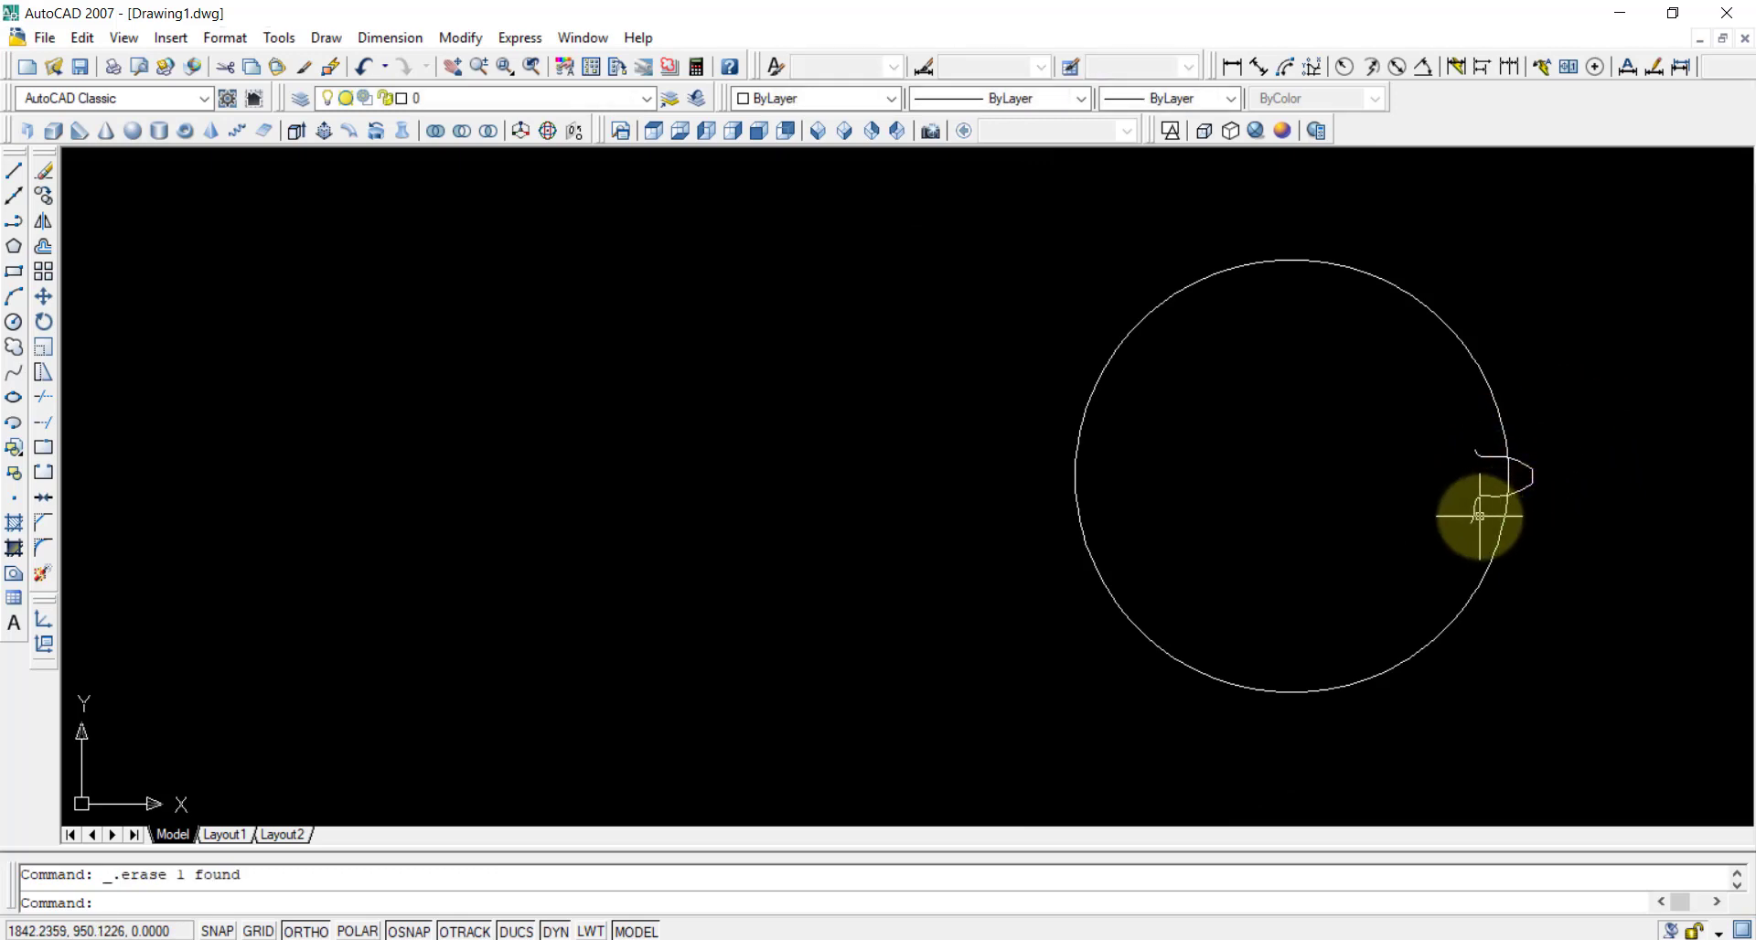
pyautogui.click(1476, 512)
pyautogui.press('Delete')
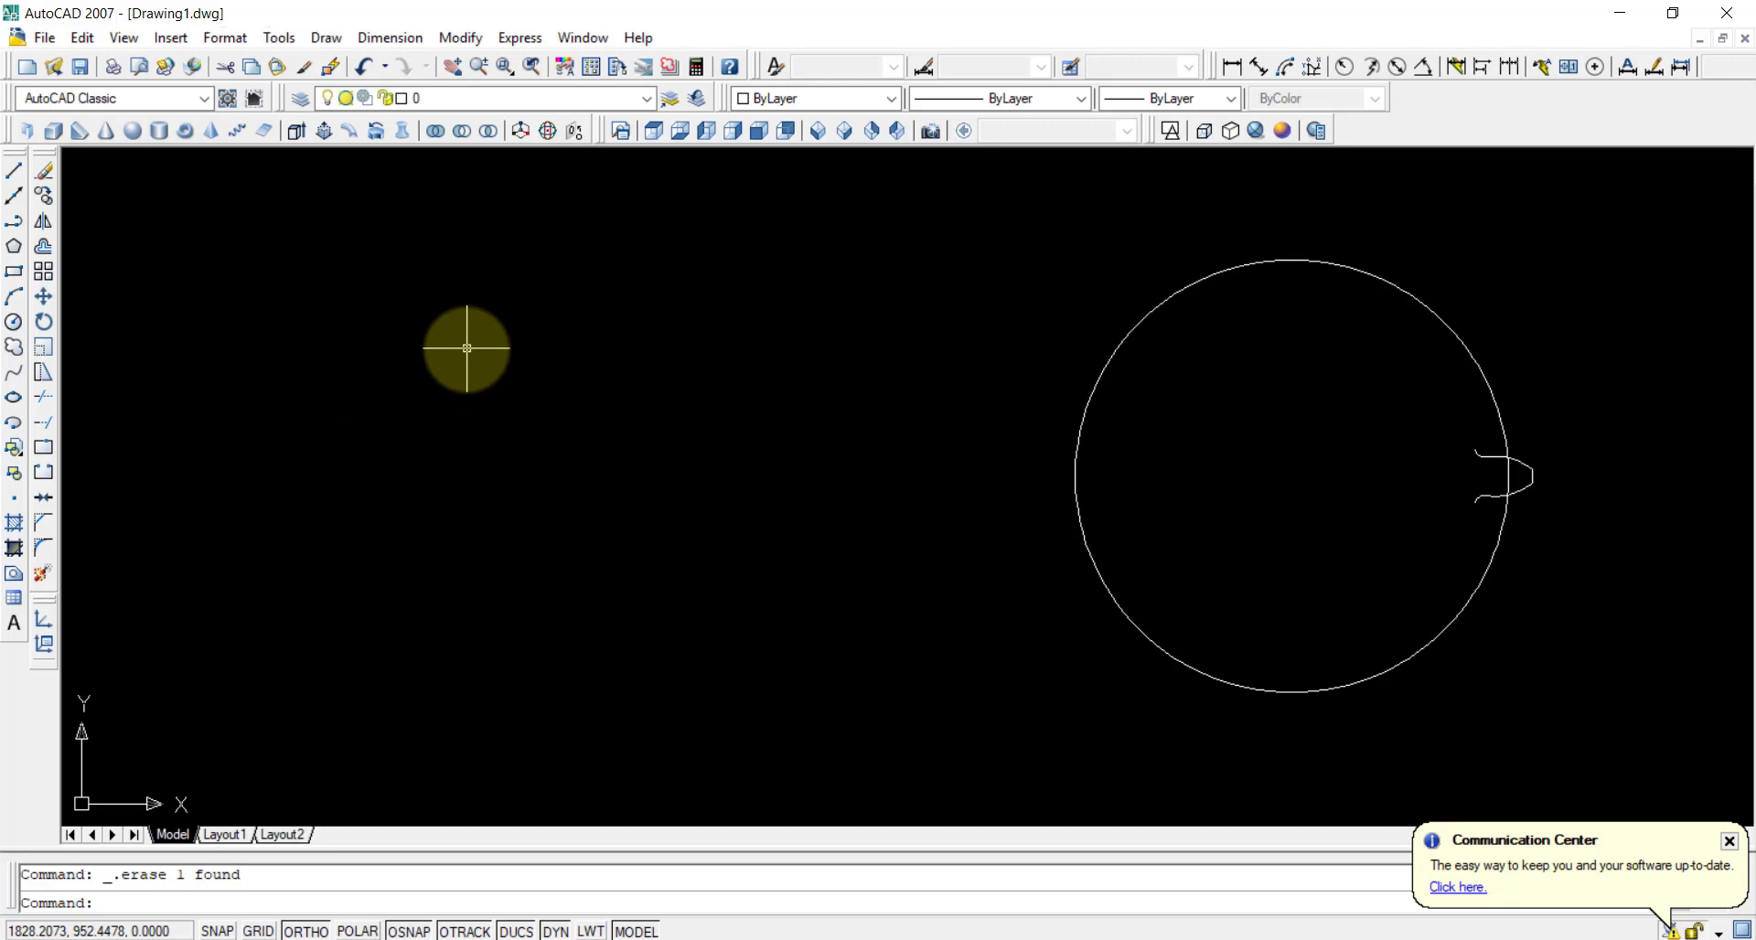
# - Create a polar array of the filleted tooth profile about the circle's centre, with 18 items over 360 degrees
pyautogui.click(46, 279)
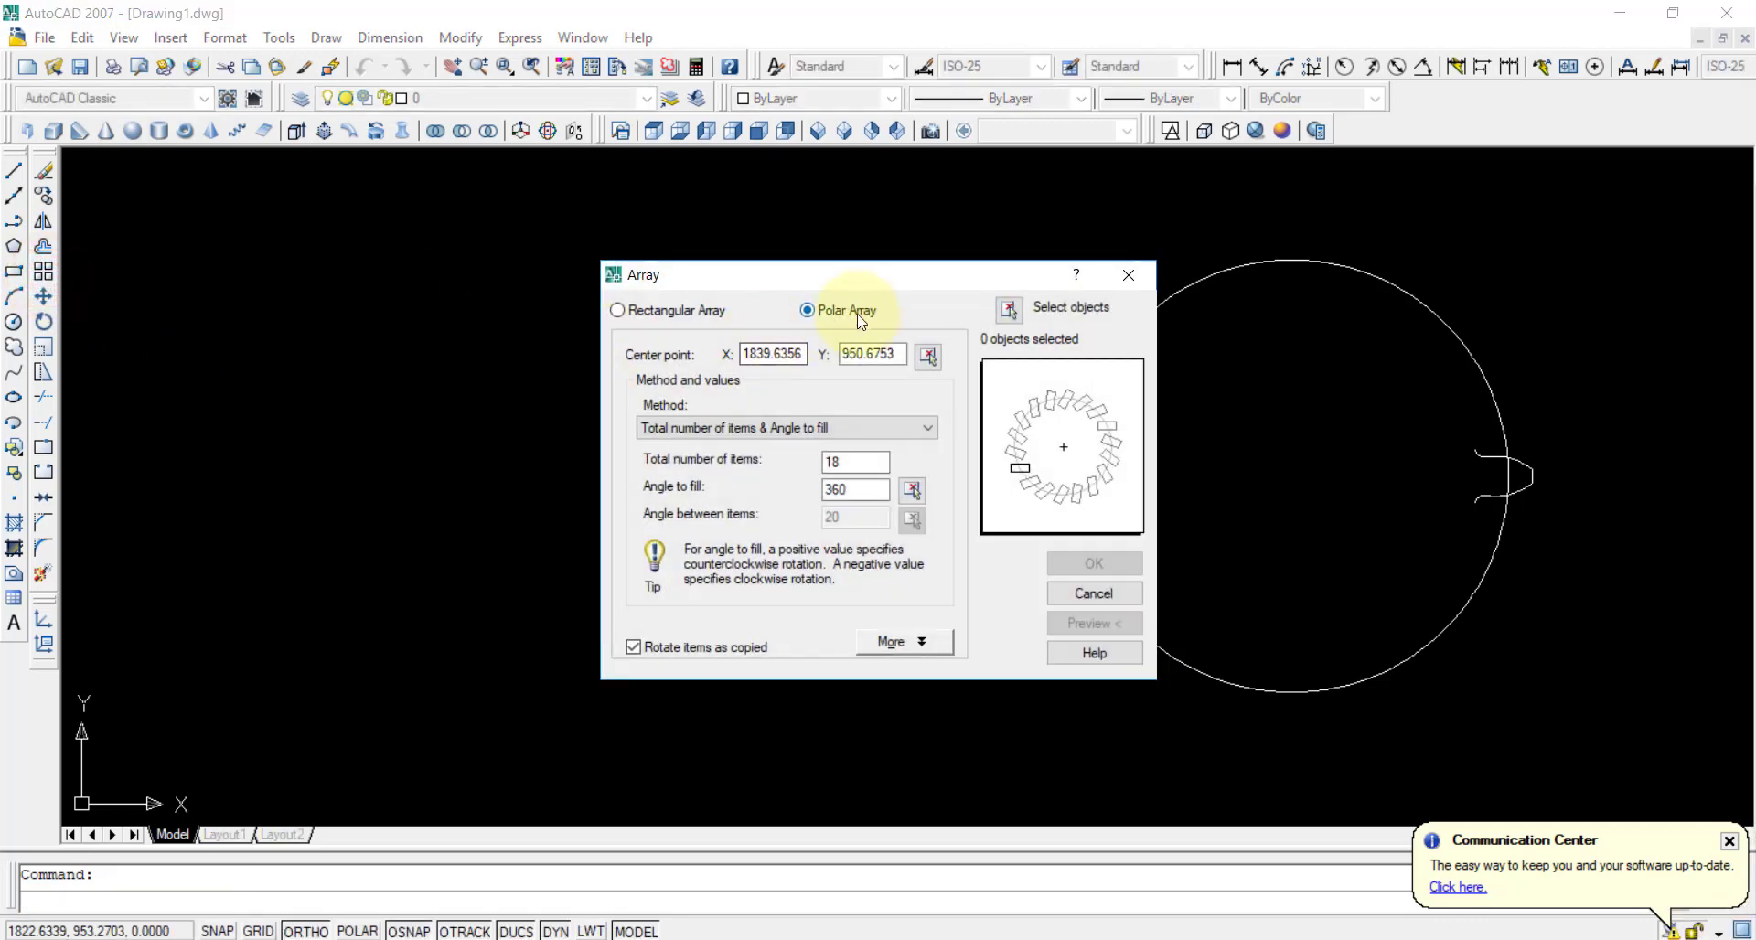
pyautogui.click(1017, 316)
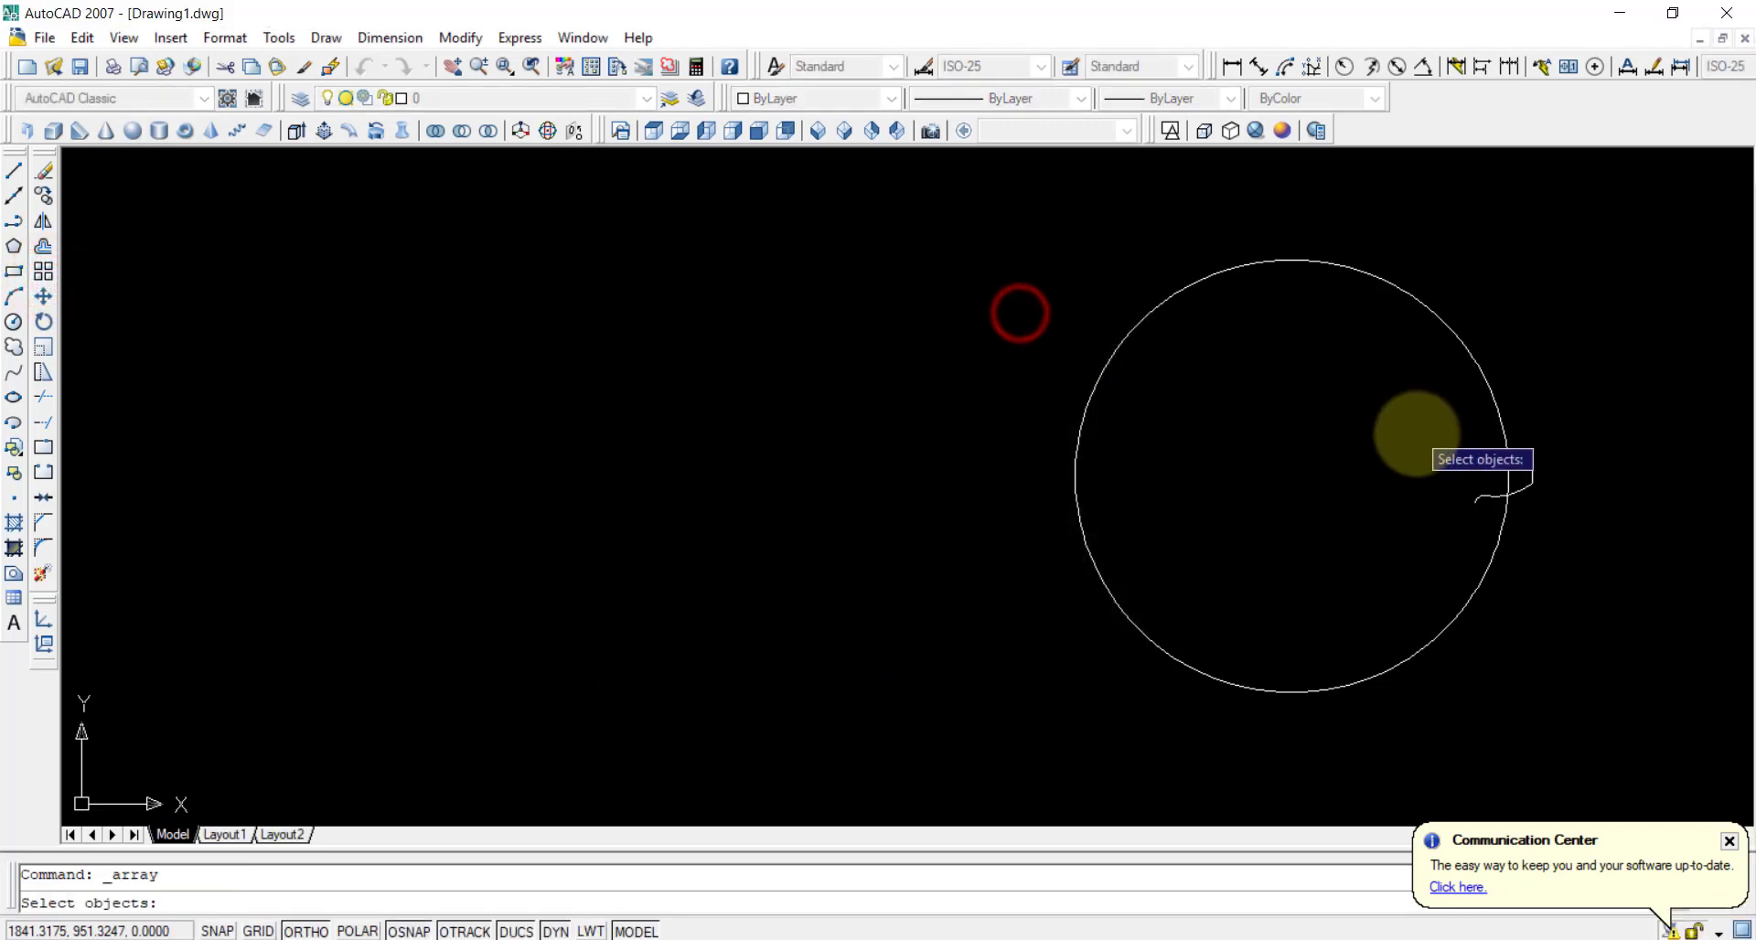
pyautogui.click(1418, 435)
pyautogui.click(1588, 547)
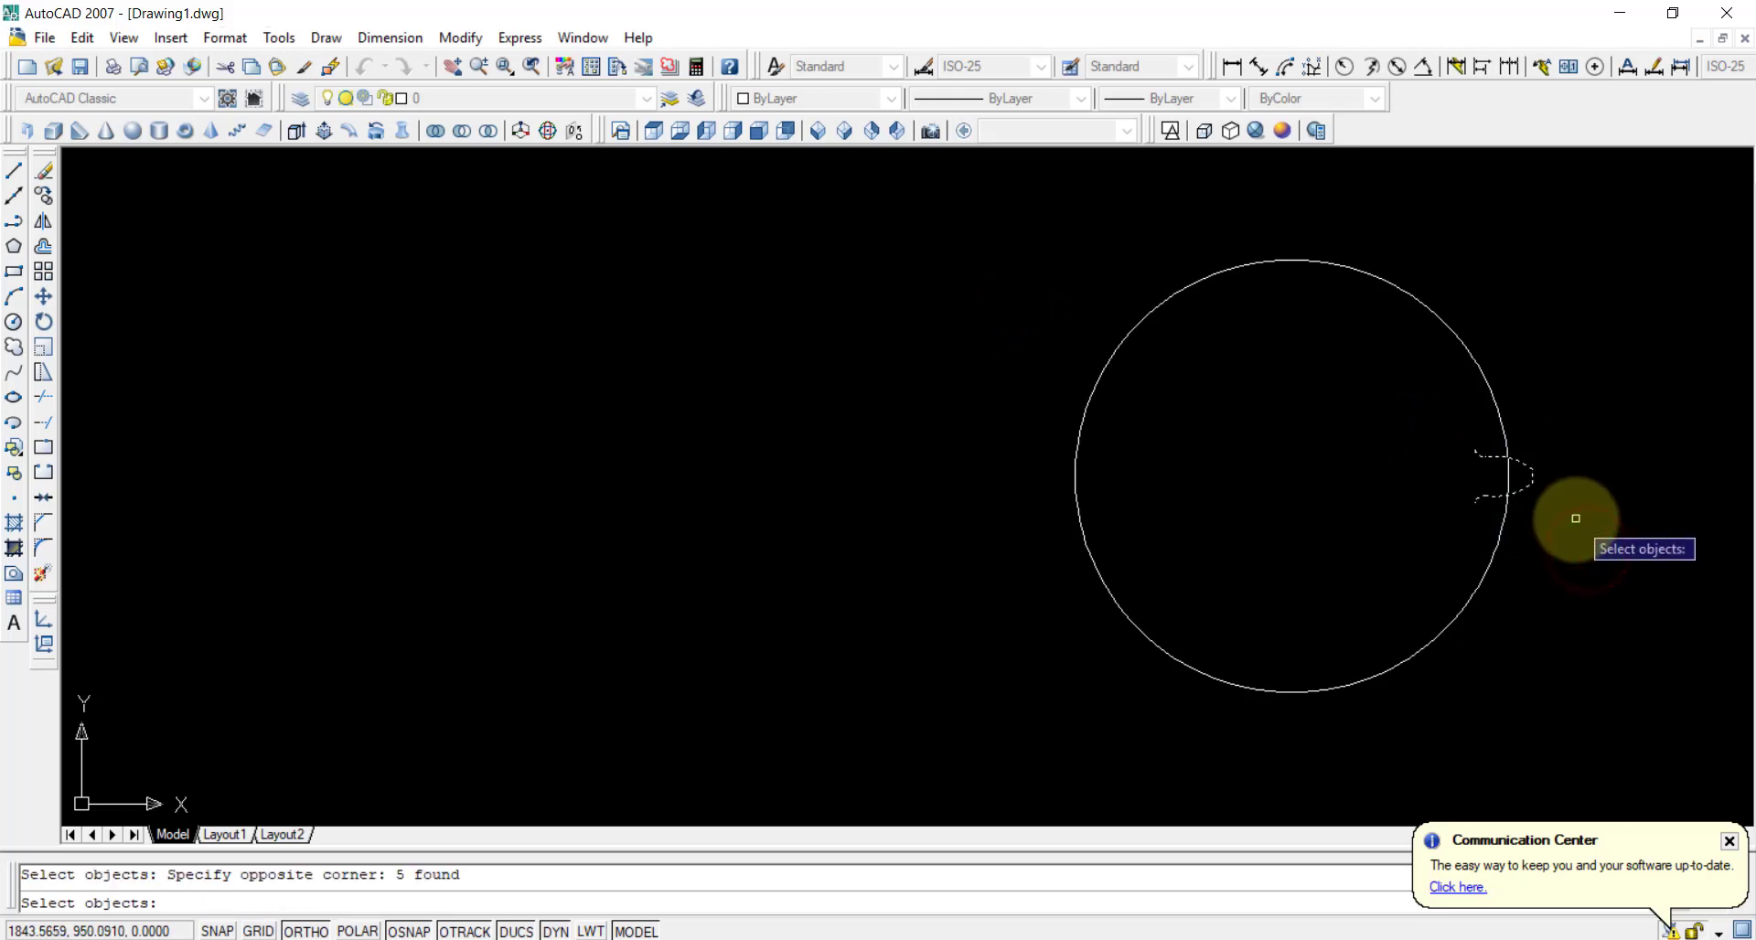
pyautogui.rightClick(1575, 519)
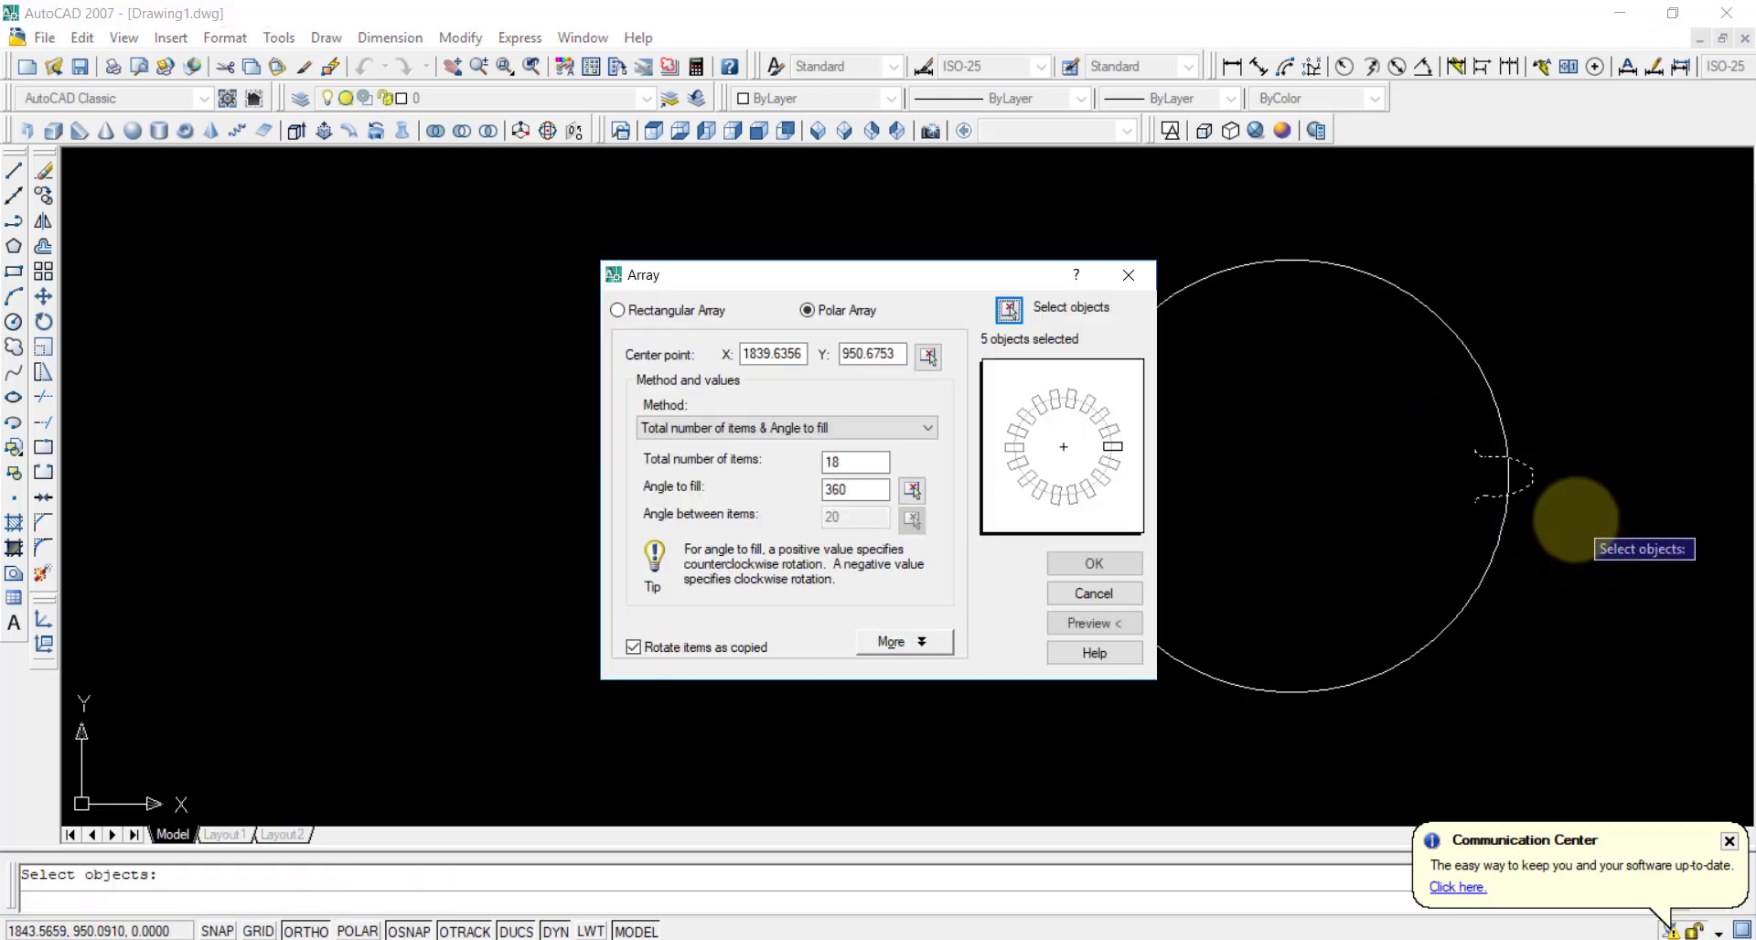
pyautogui.click(927, 357)
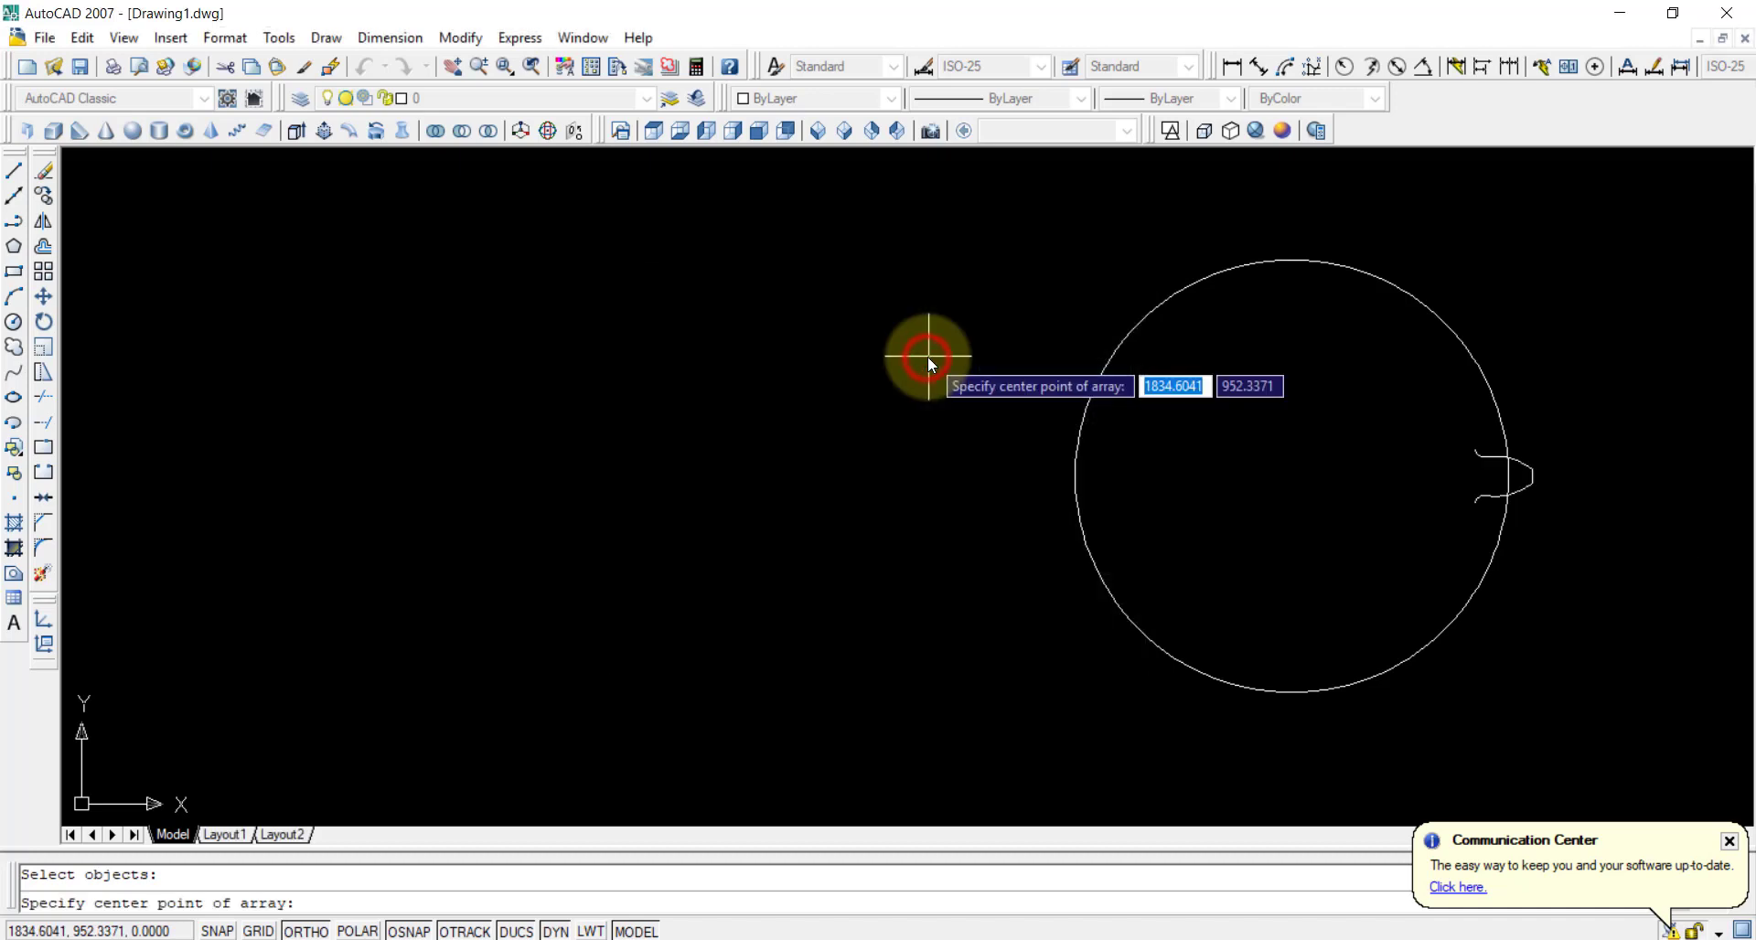
pyautogui.click(1295, 474)
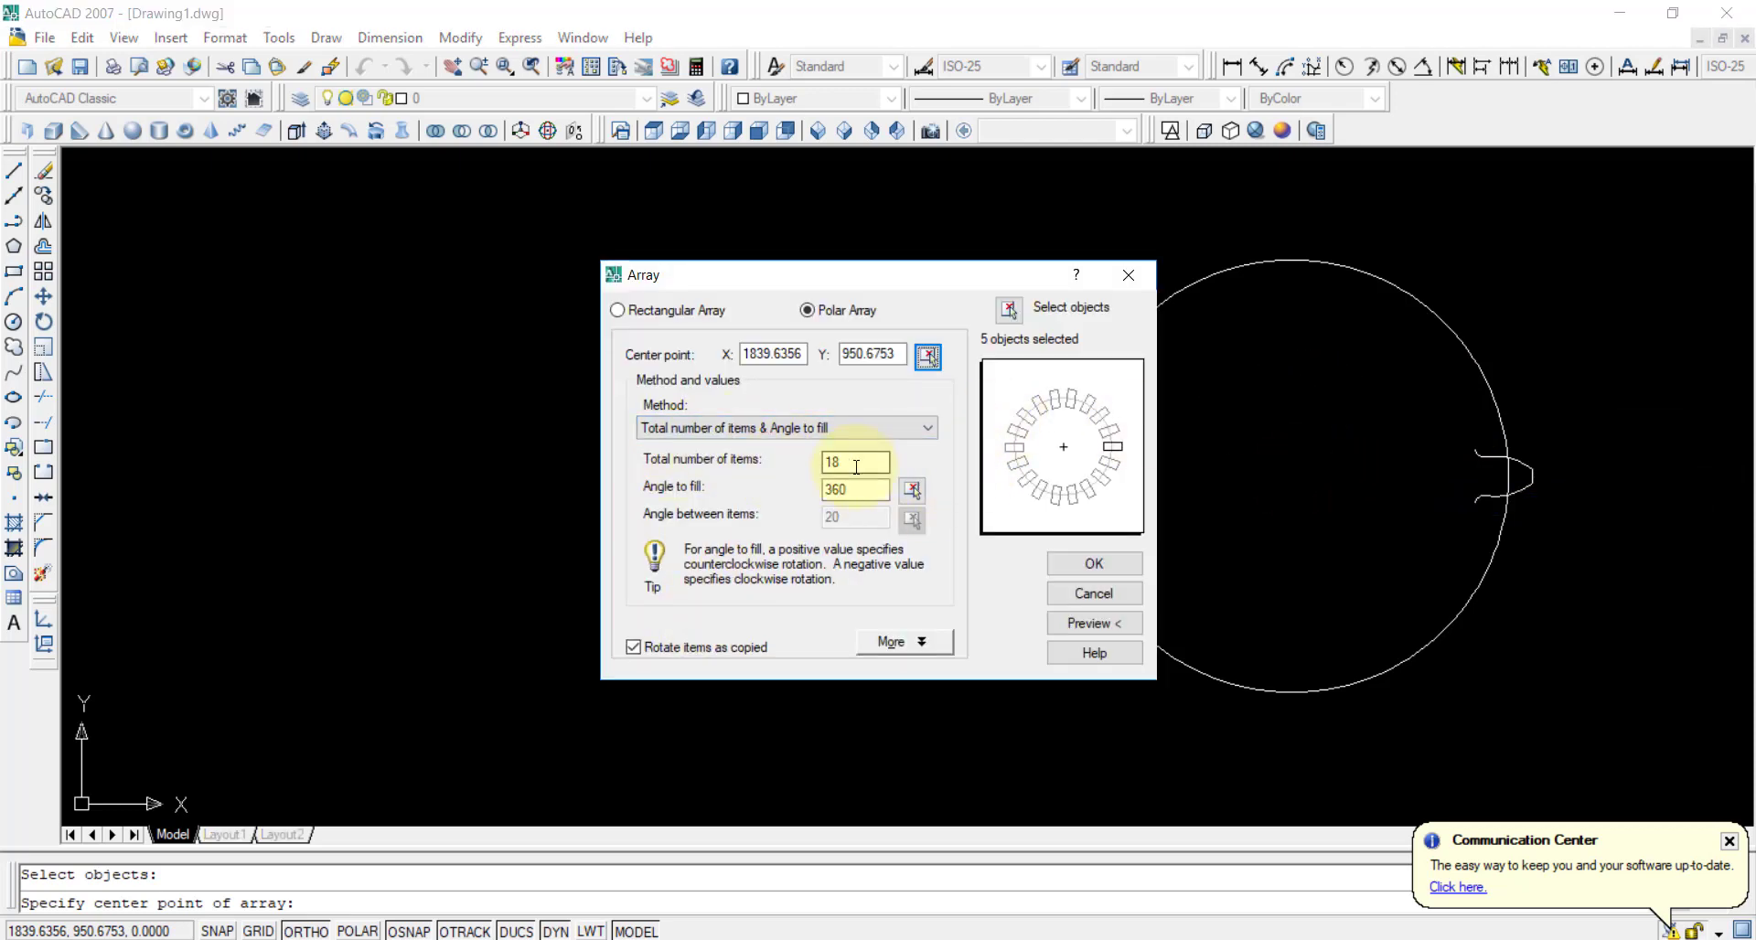
pyautogui.click(1091, 625)
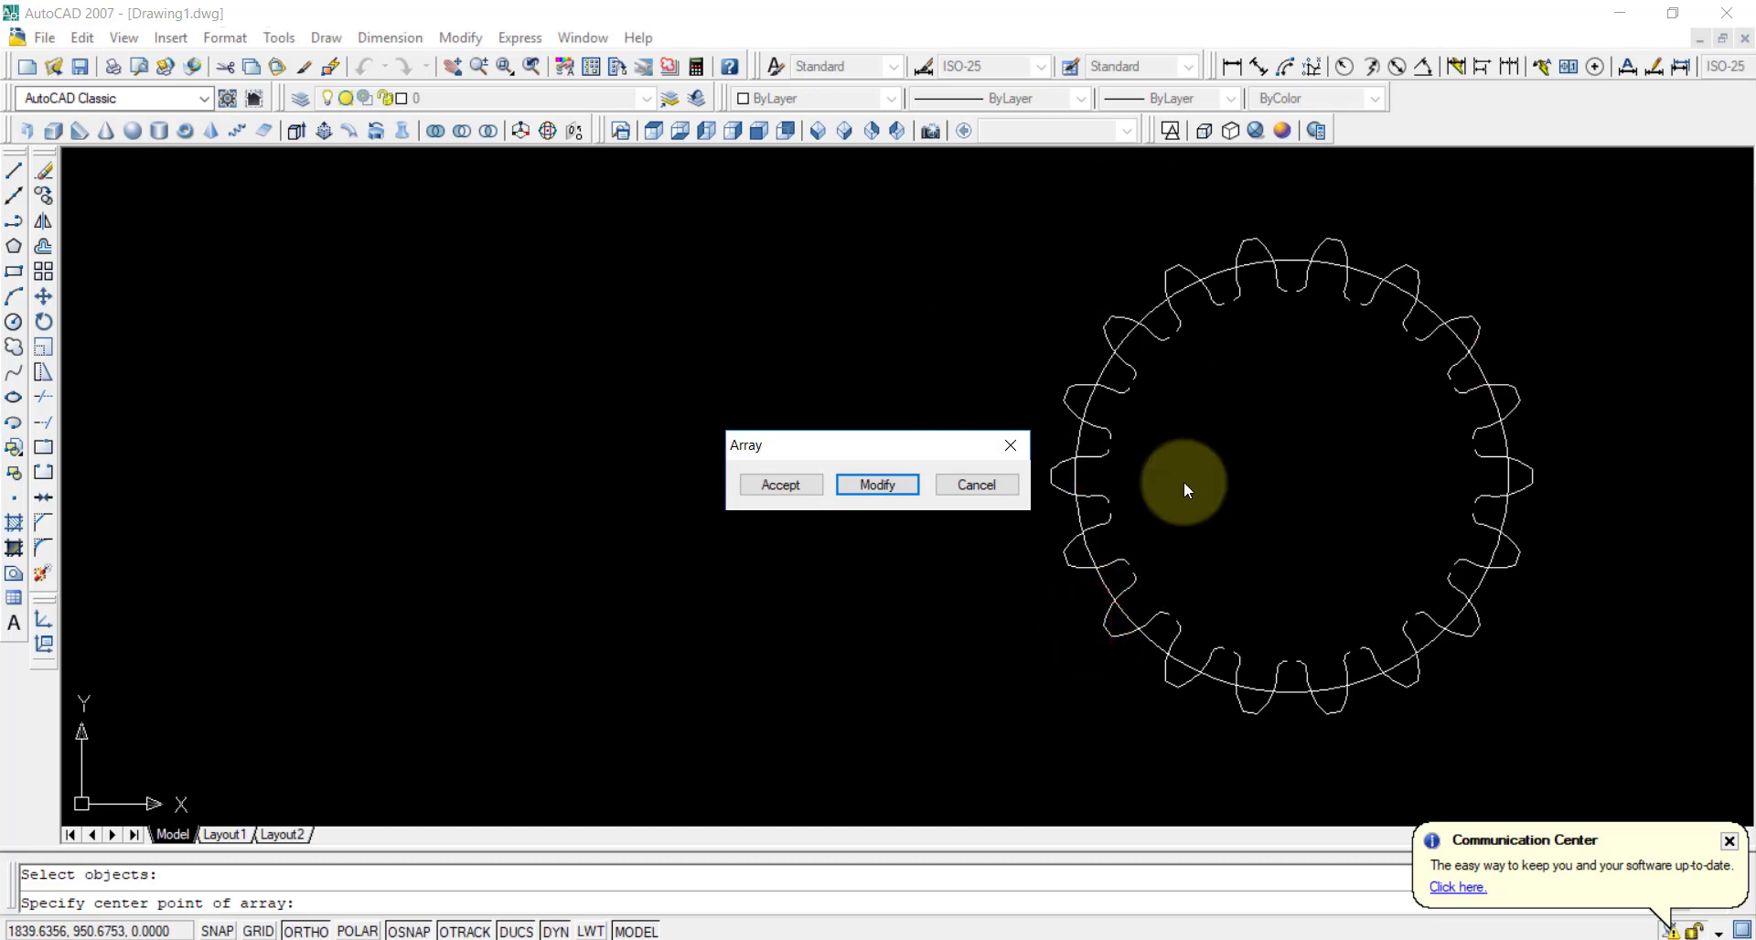
pyautogui.click(761, 482)
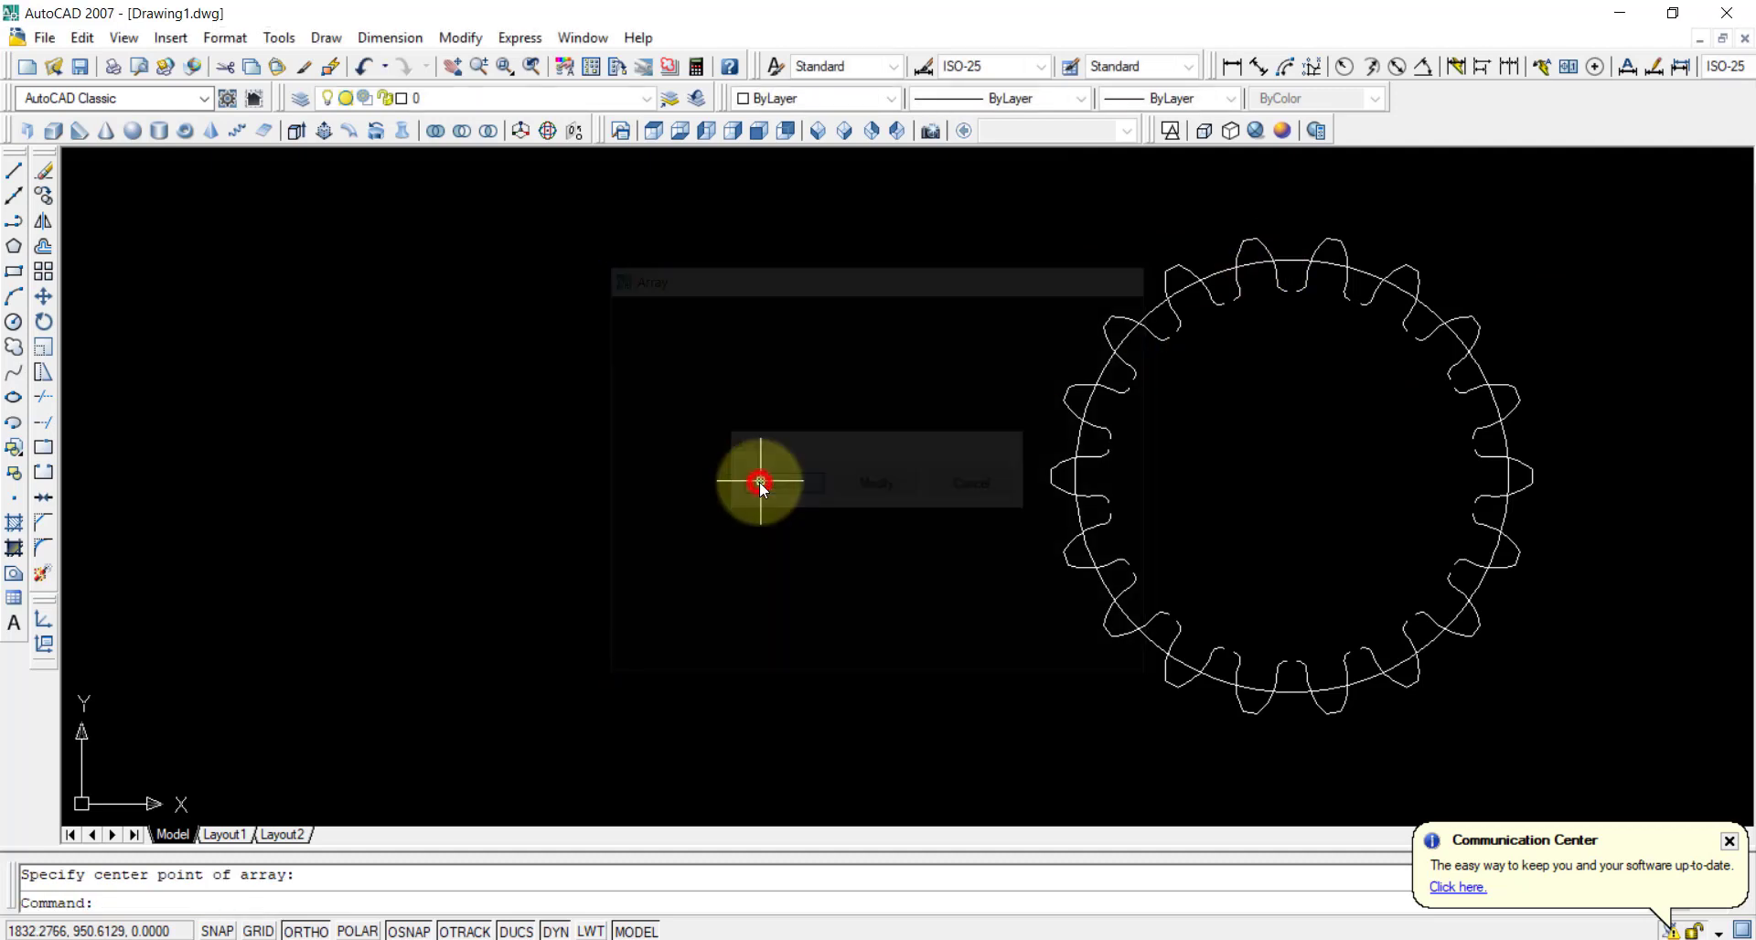
# - Draw a line joining the two facing fillet ends in the gap between the two topmost teeth
pyautogui.scroll(3, 1367, 366)
pyautogui.moveTo(1360, 353)
pyautogui.mouseDown(button='middle')
pyautogui.moveTo(948, 420)
pyautogui.moveTo(882, 371)
pyautogui.mouseUp(button='middle')
pyautogui.scroll(2, 796, 311)
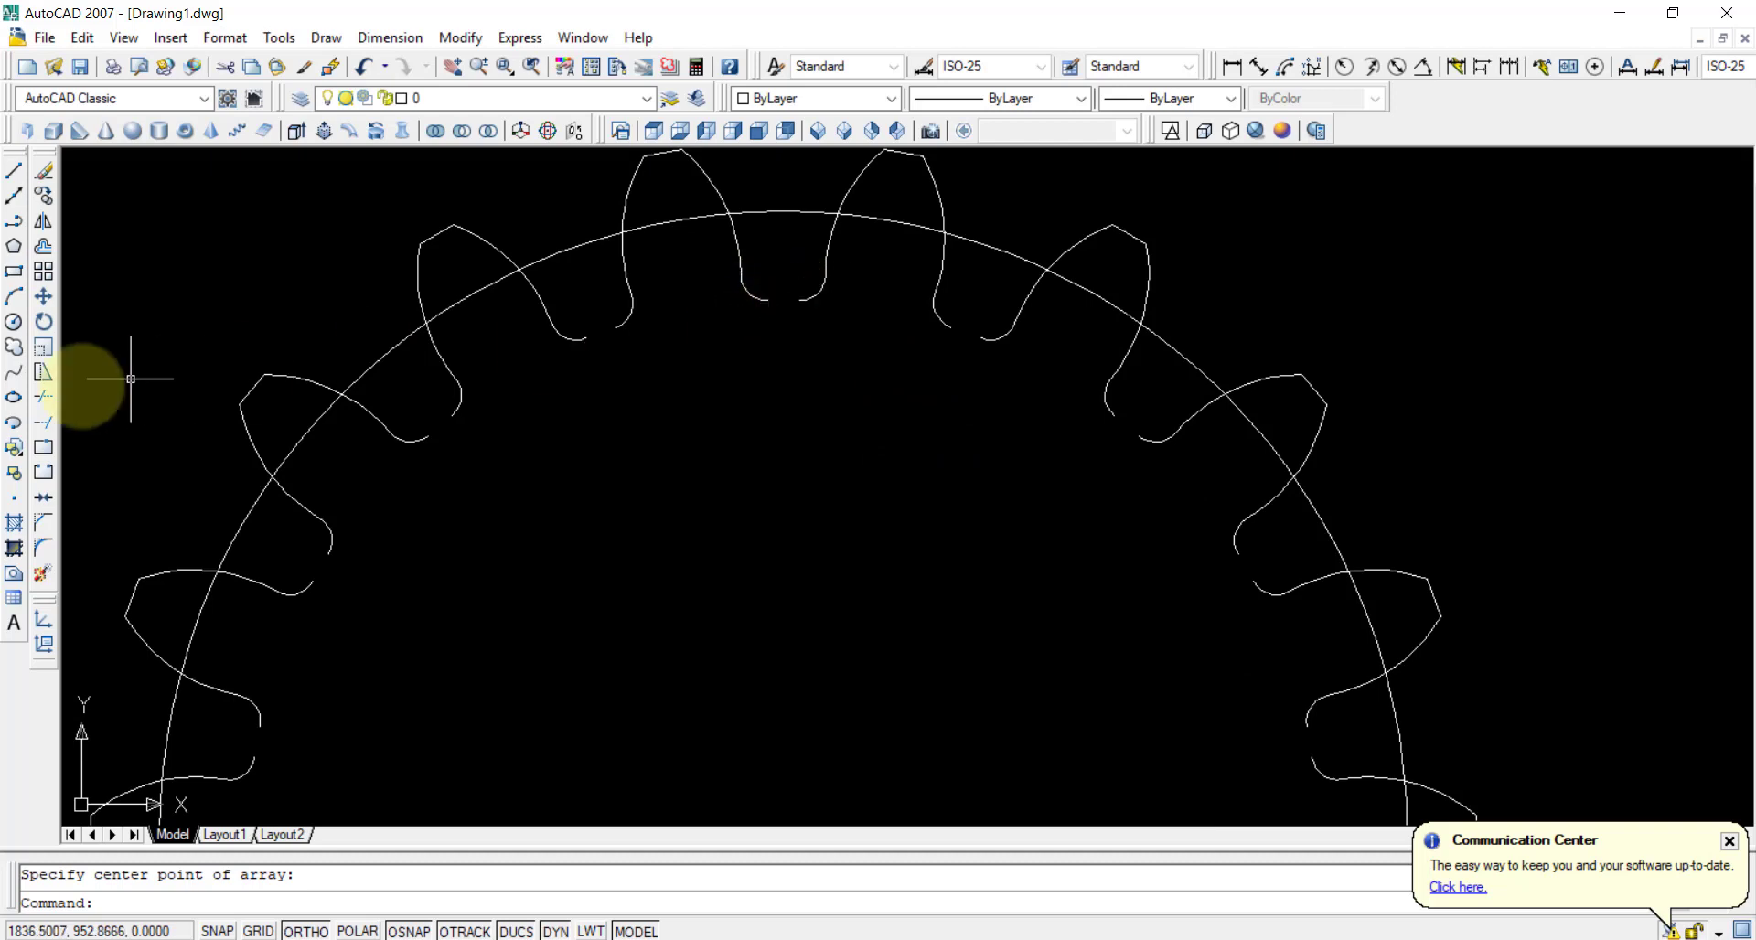
pyautogui.click(13, 170)
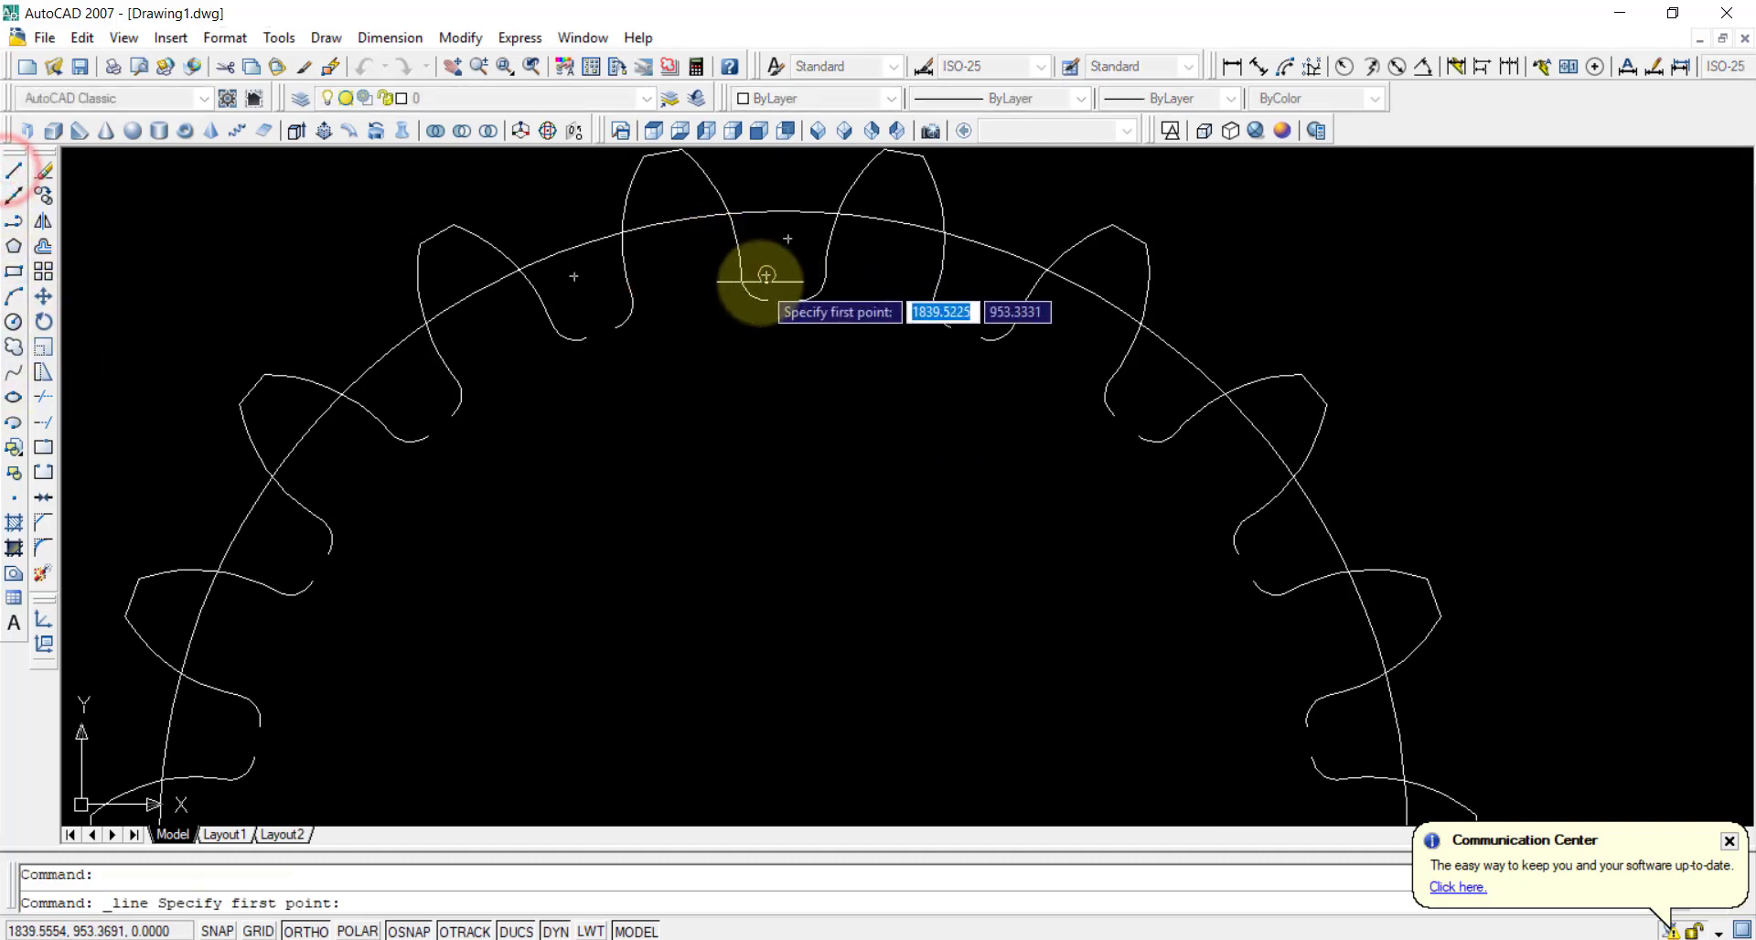
pyautogui.click(773, 299)
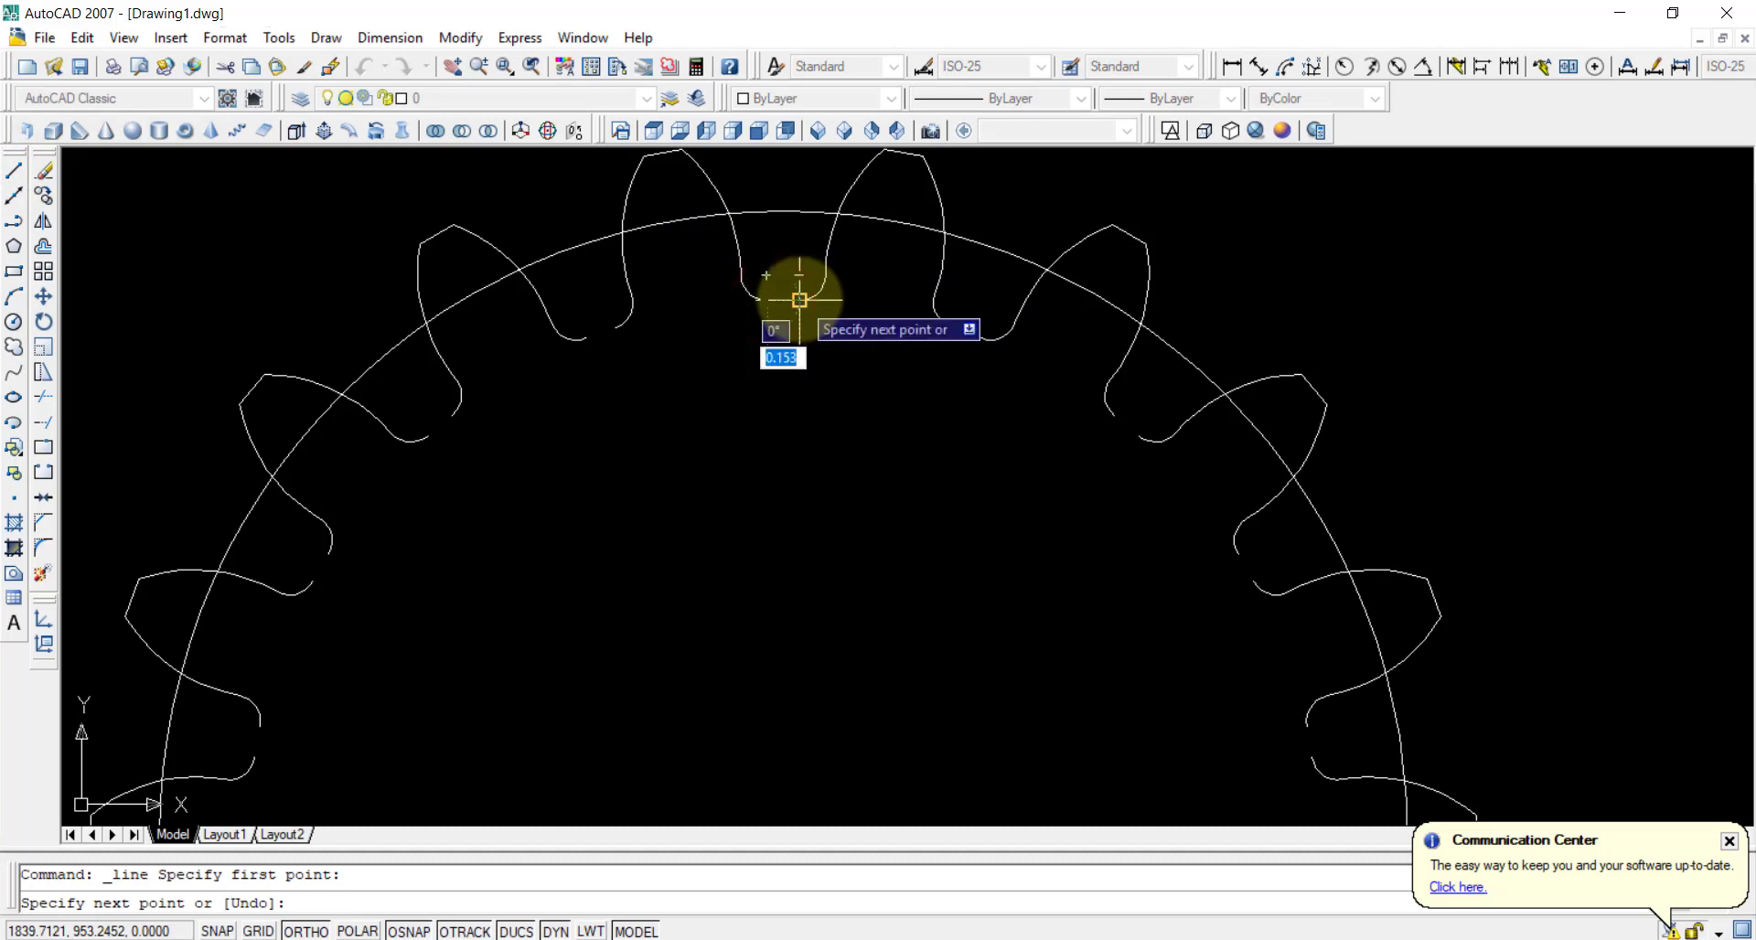
pyautogui.click(800, 298)
pyautogui.rightClick(1342, 291)
pyautogui.click(1379, 304)
# - Create a polar array of the short root line about the circle's centre, with 18 items over 360 degrees
pyautogui.scroll(-4, 1077, 368)
pyautogui.scroll(2, 1069, 364)
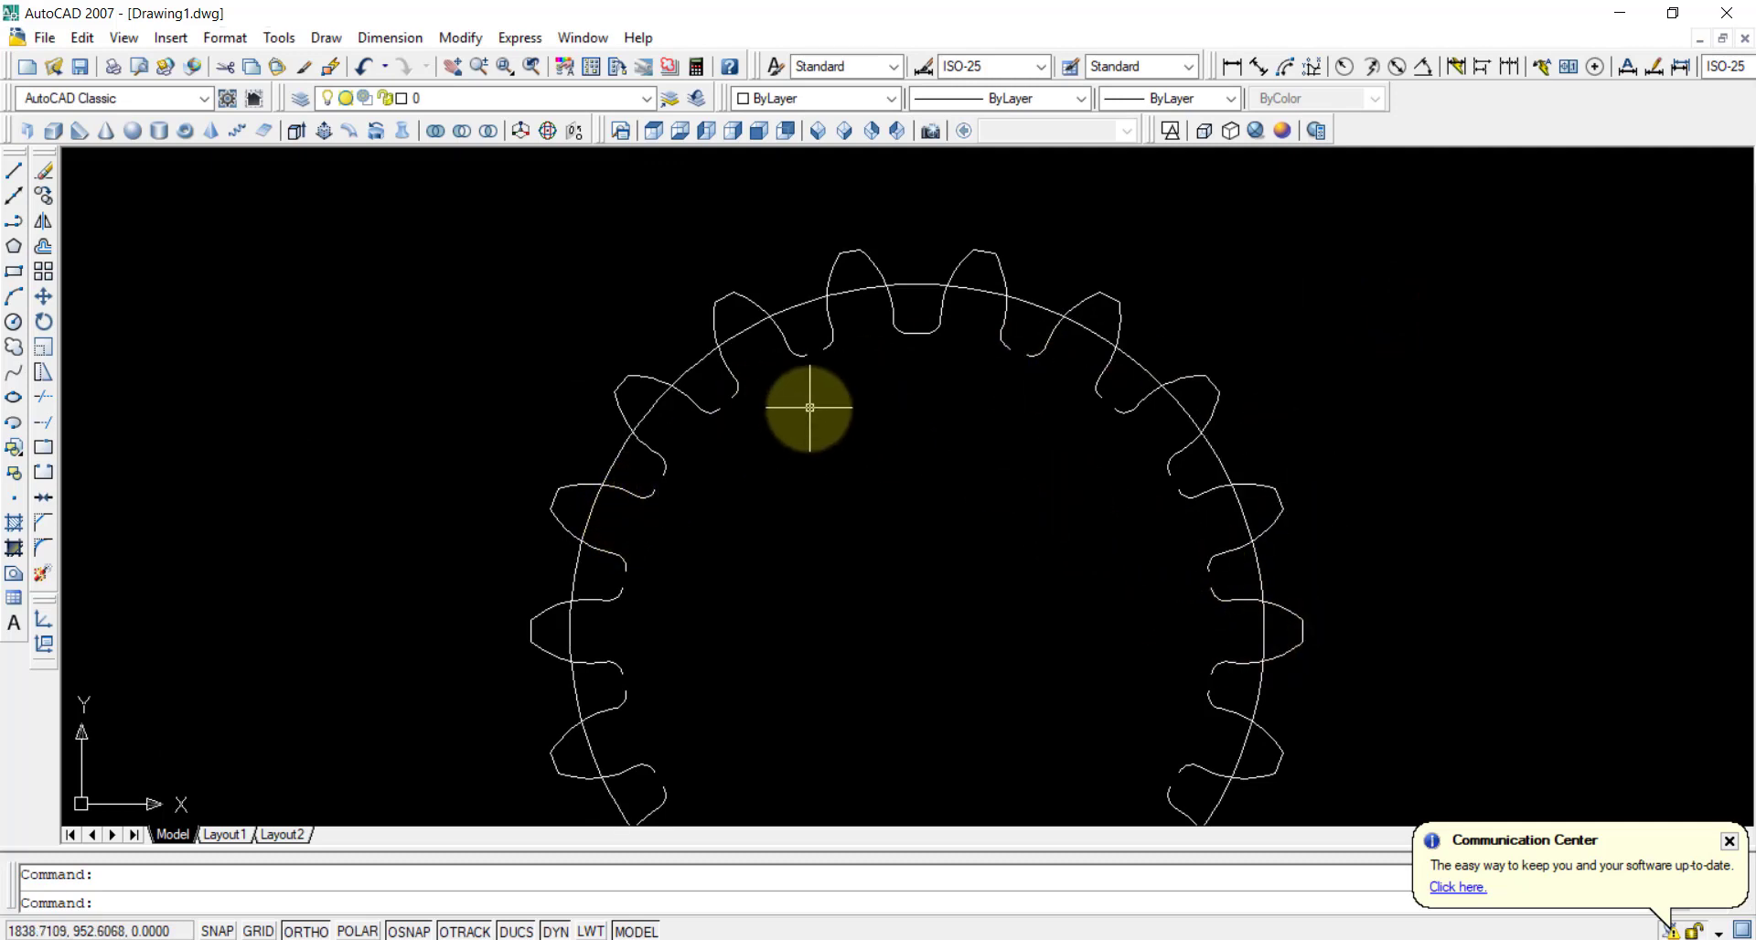
pyautogui.click(43, 272)
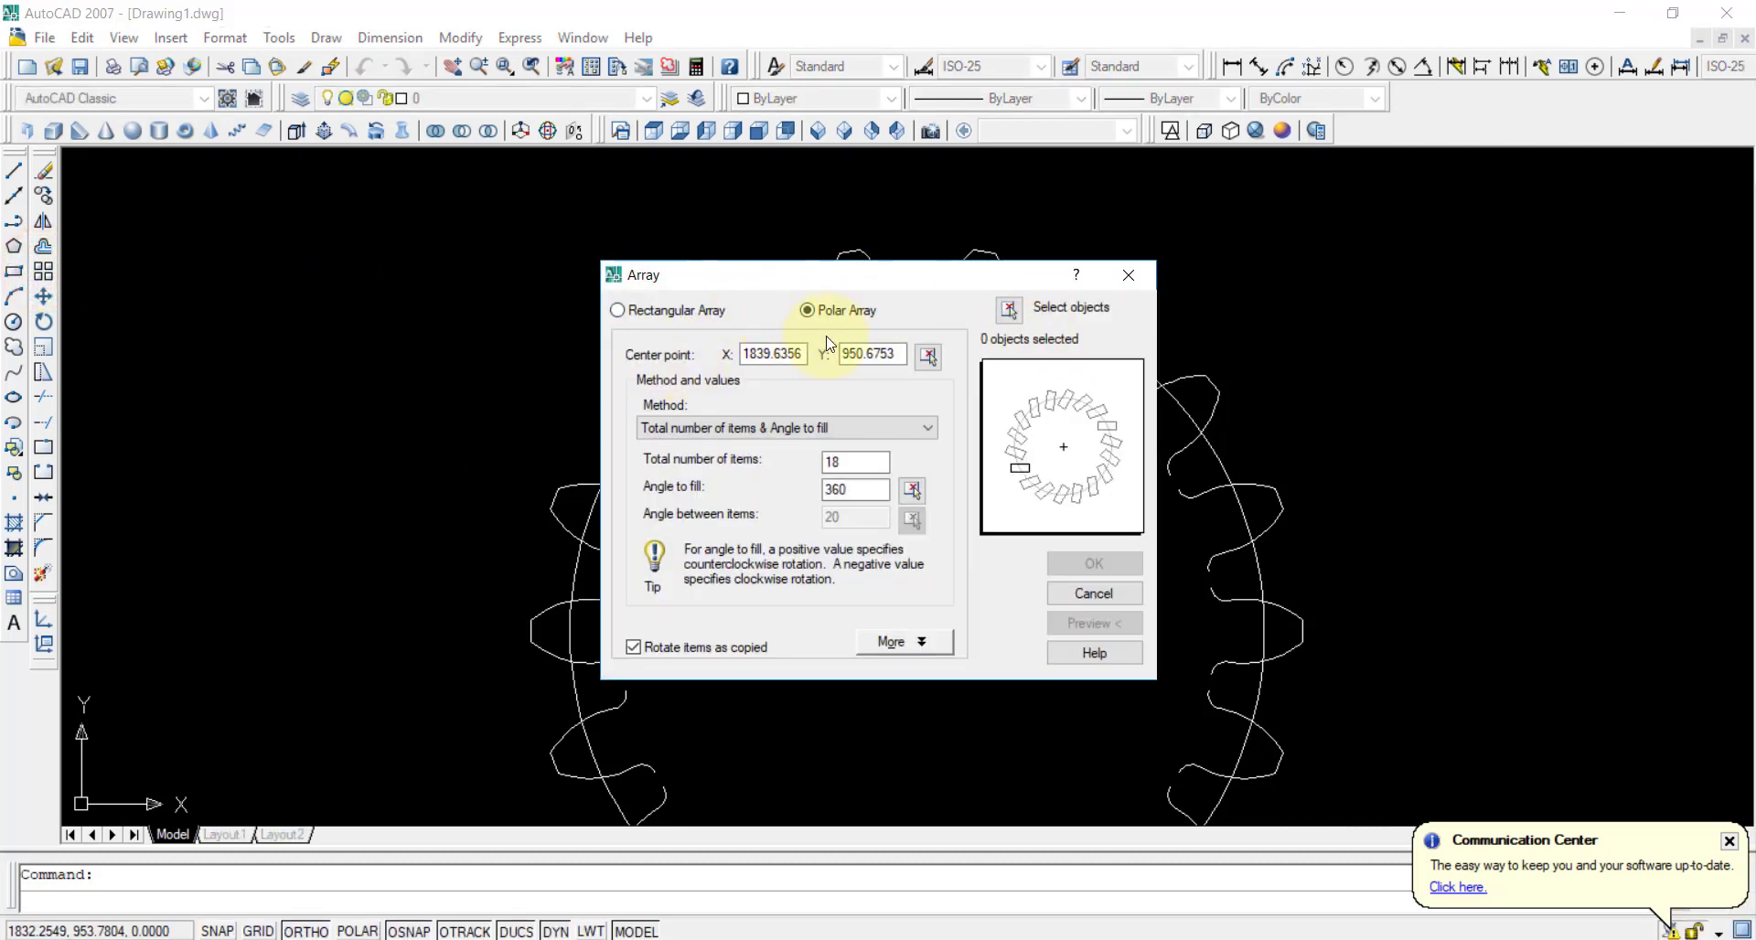
pyautogui.click(1008, 315)
pyautogui.scroll(2, 881, 373)
pyautogui.click(925, 318)
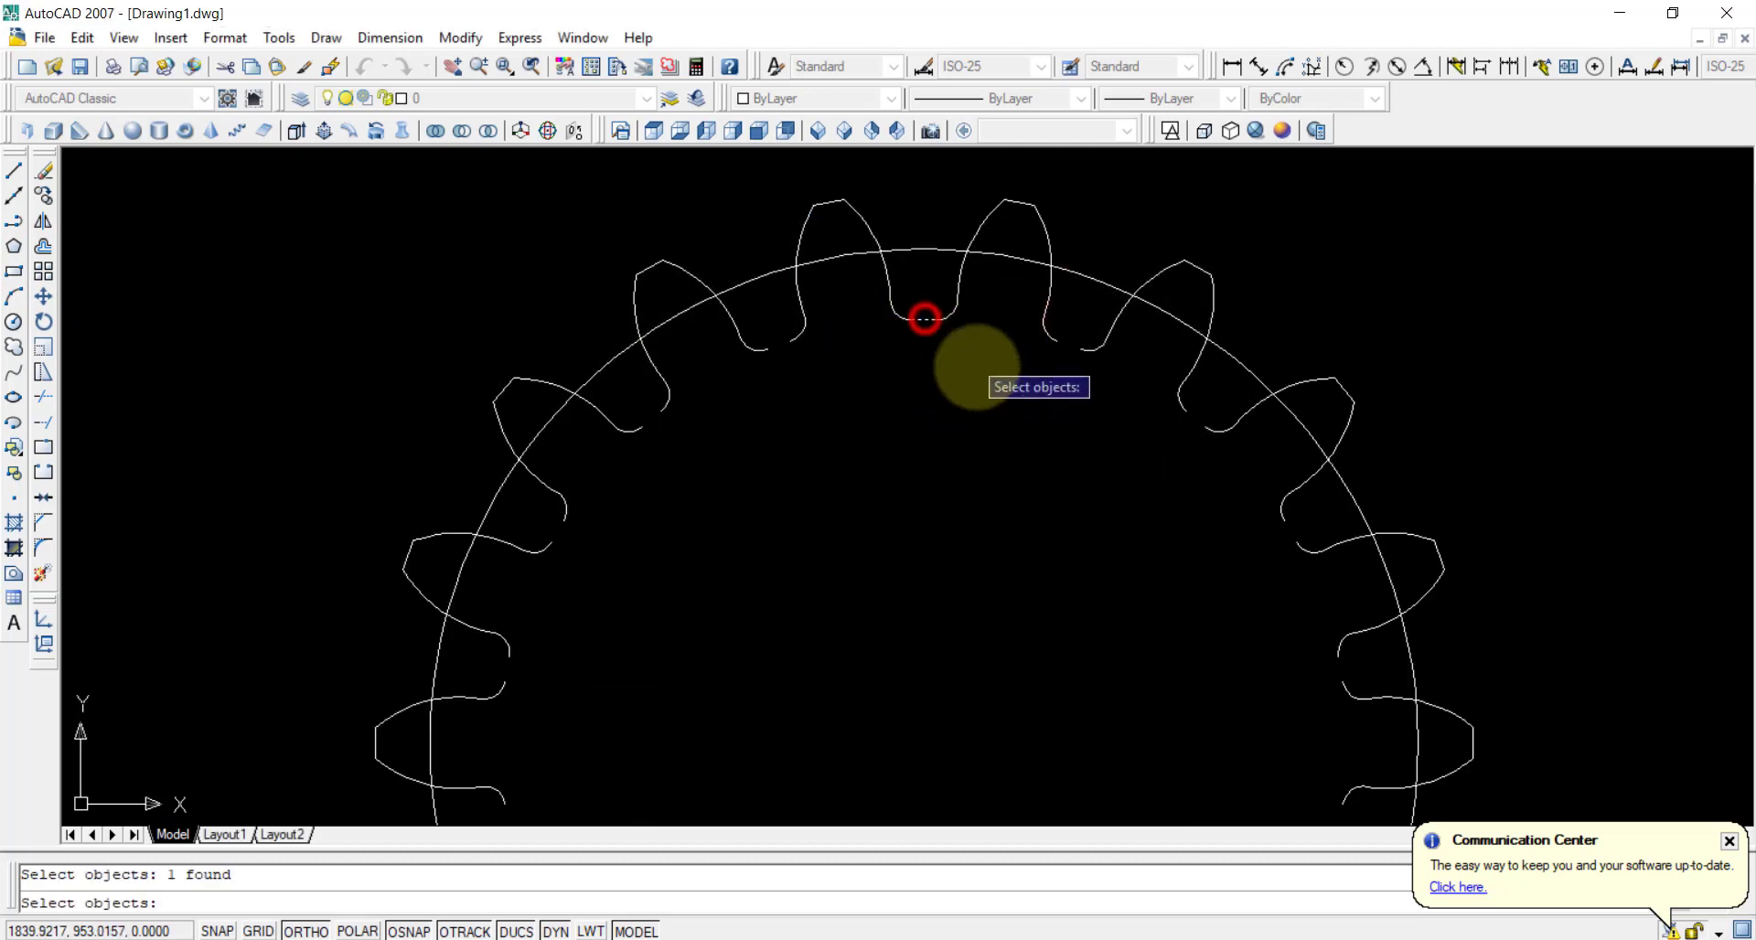
pyautogui.press('Return')
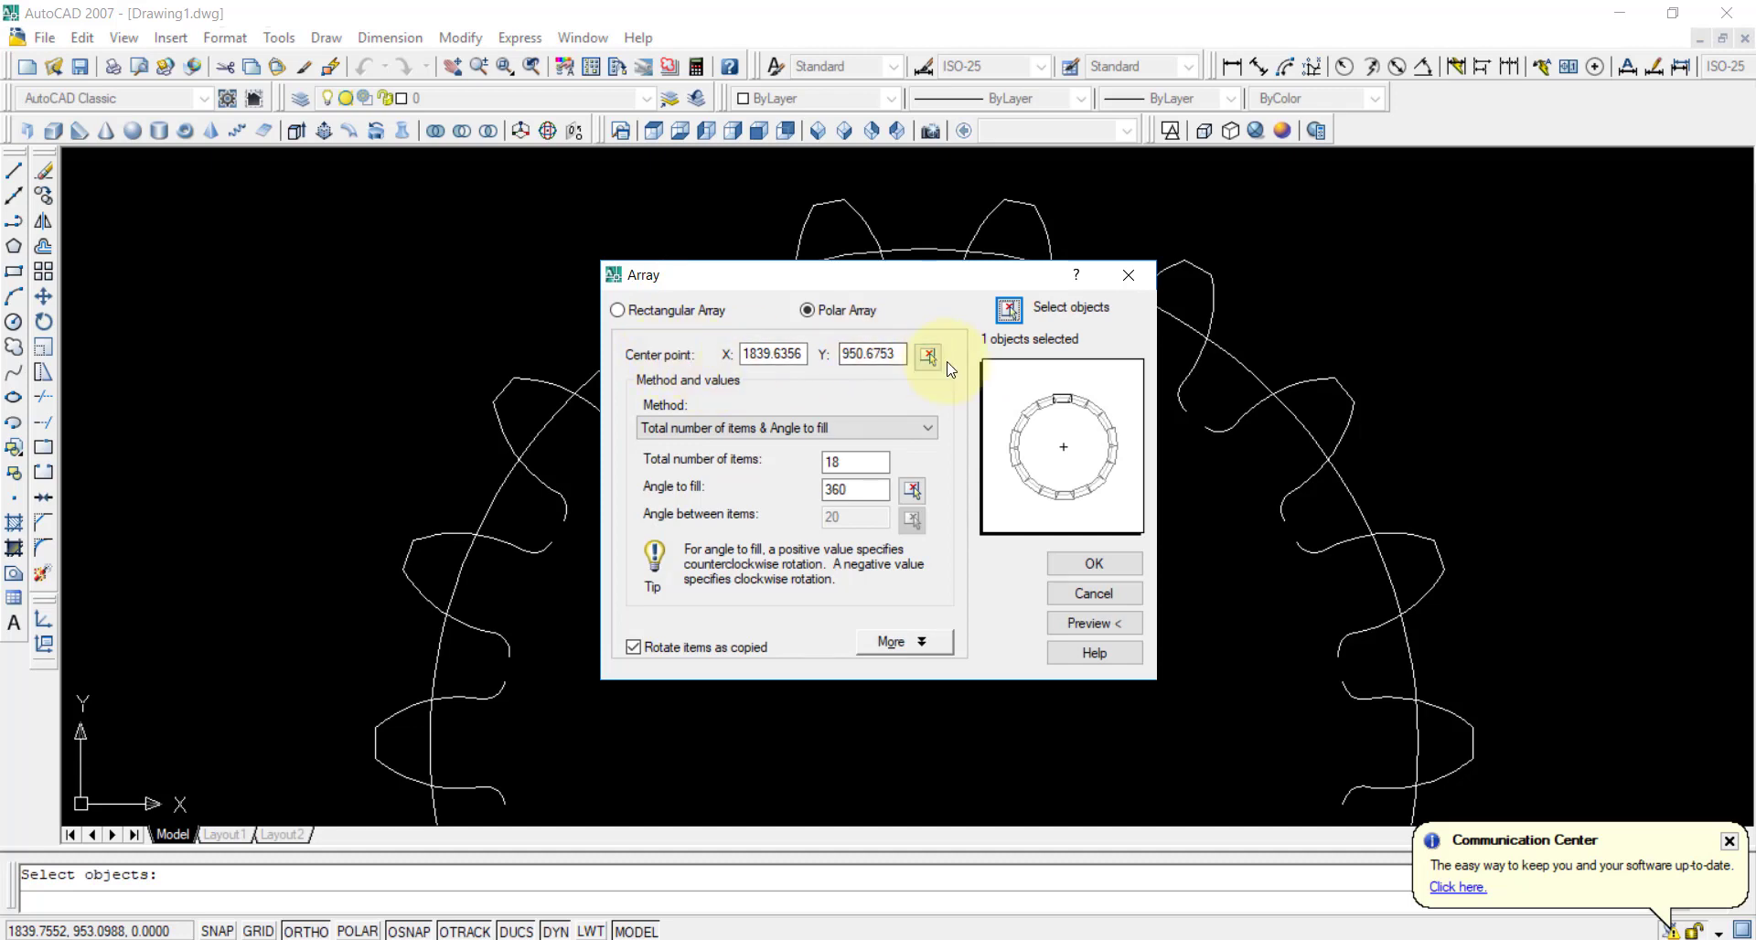
pyautogui.click(929, 355)
pyautogui.scroll(-2, 1303, 446)
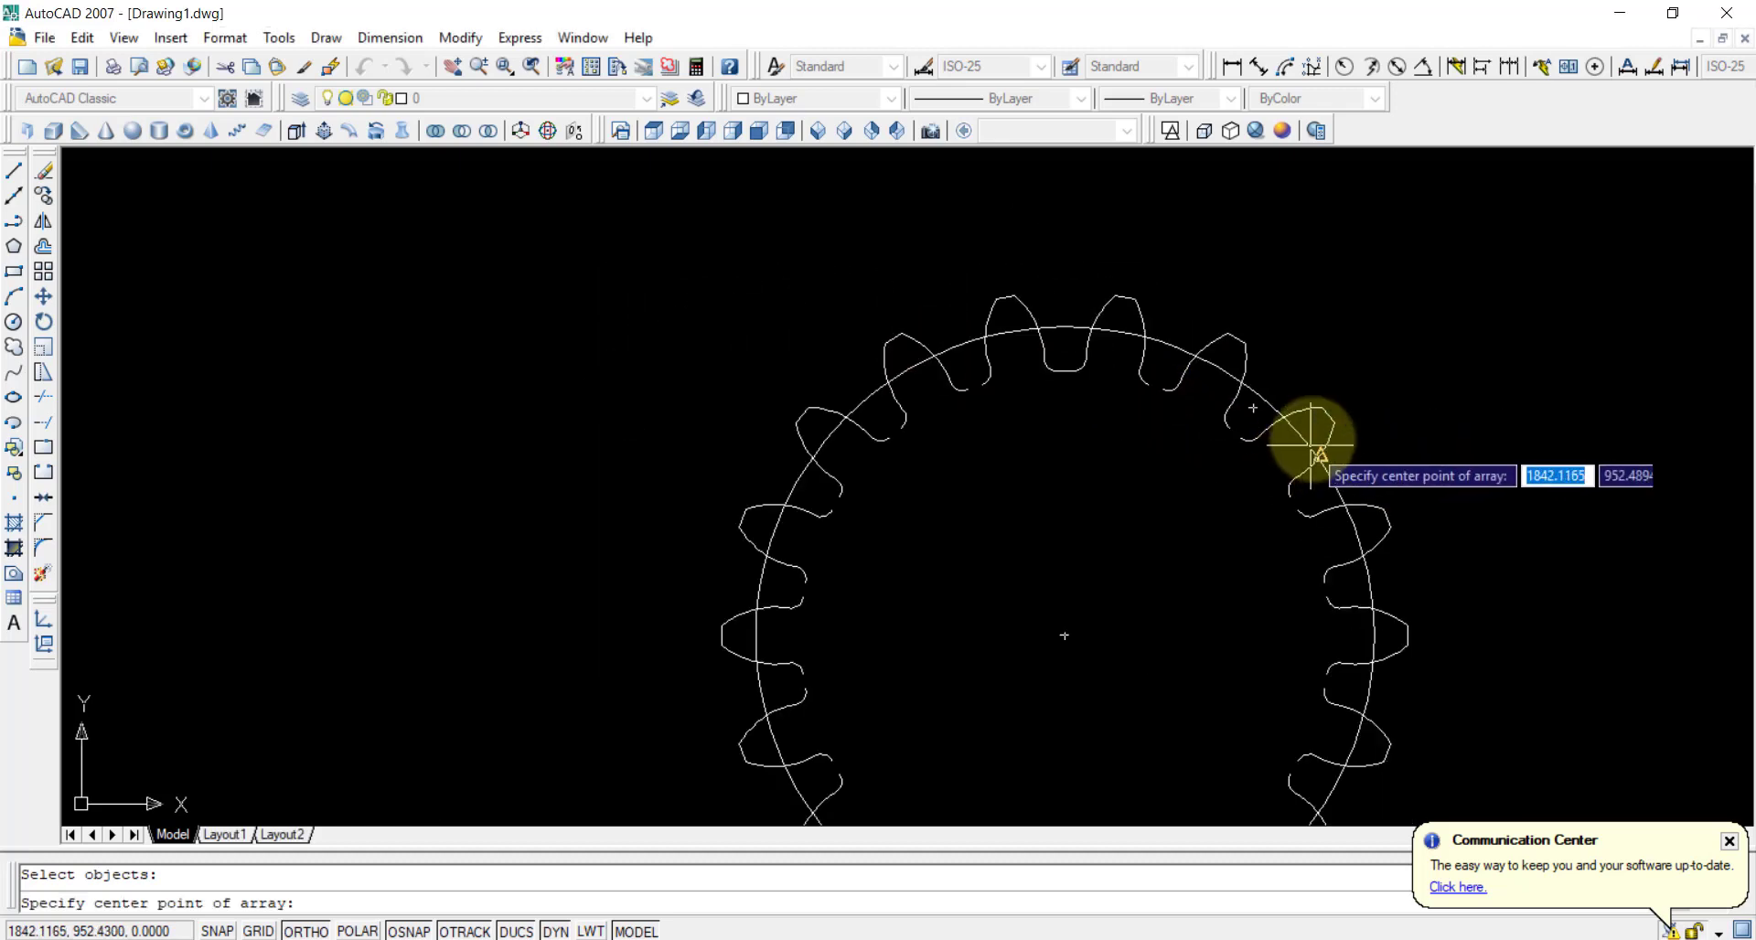
pyautogui.click(1067, 629)
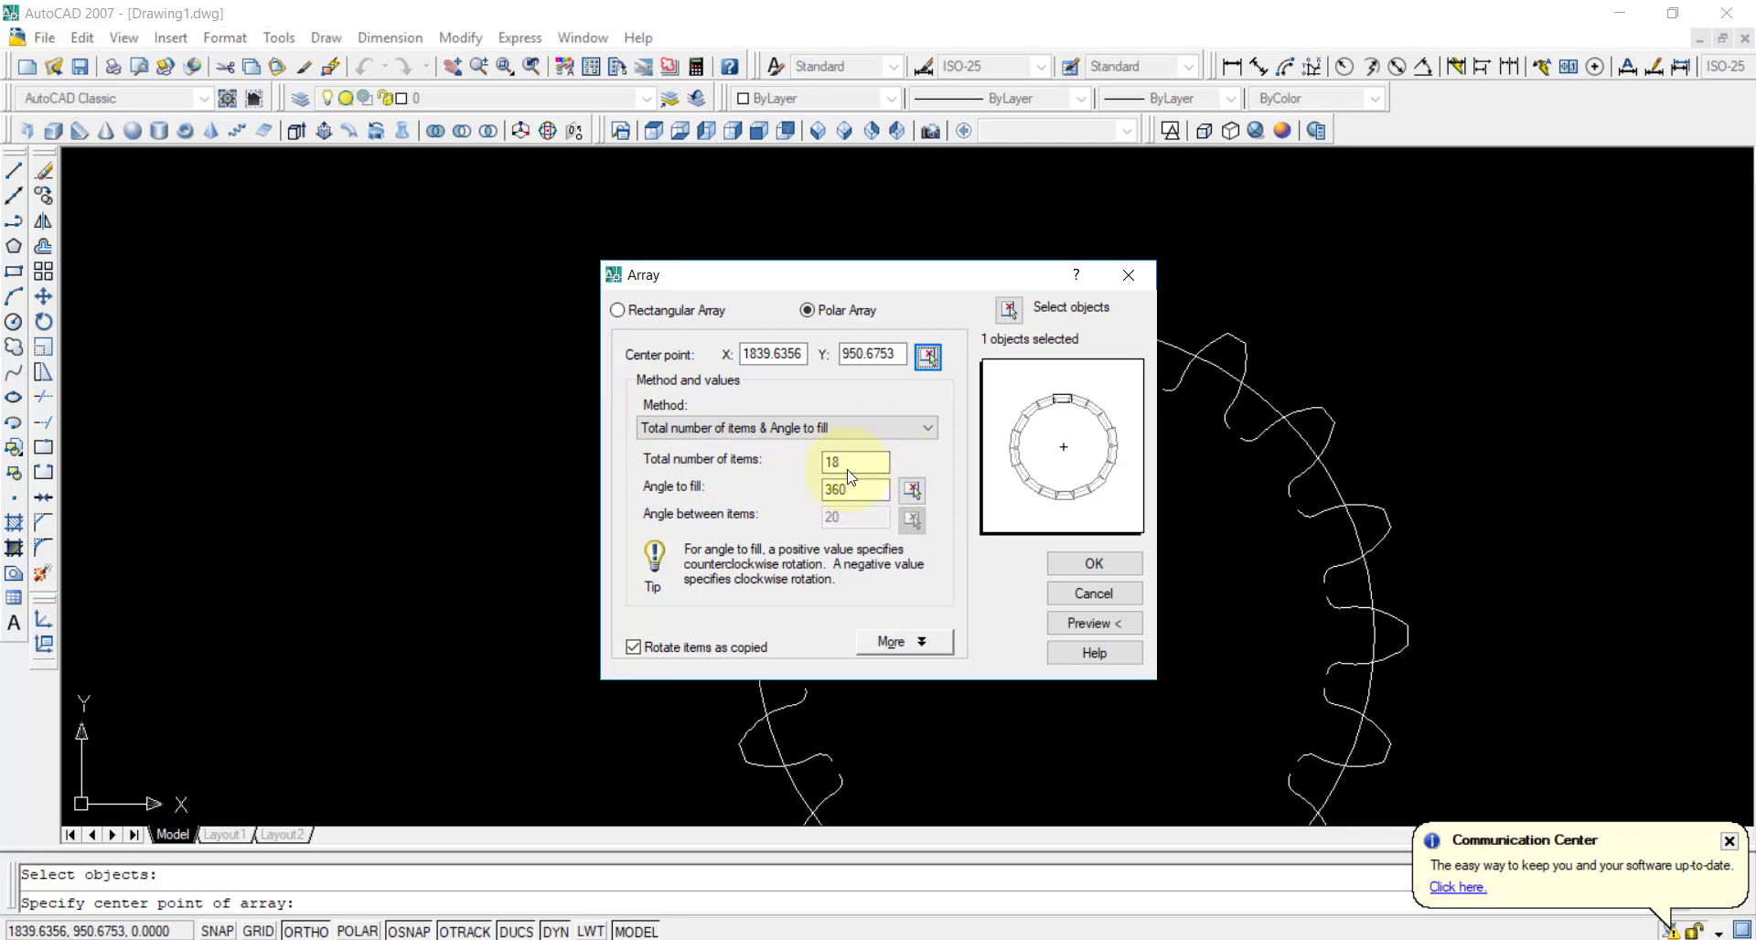
pyautogui.click(1109, 622)
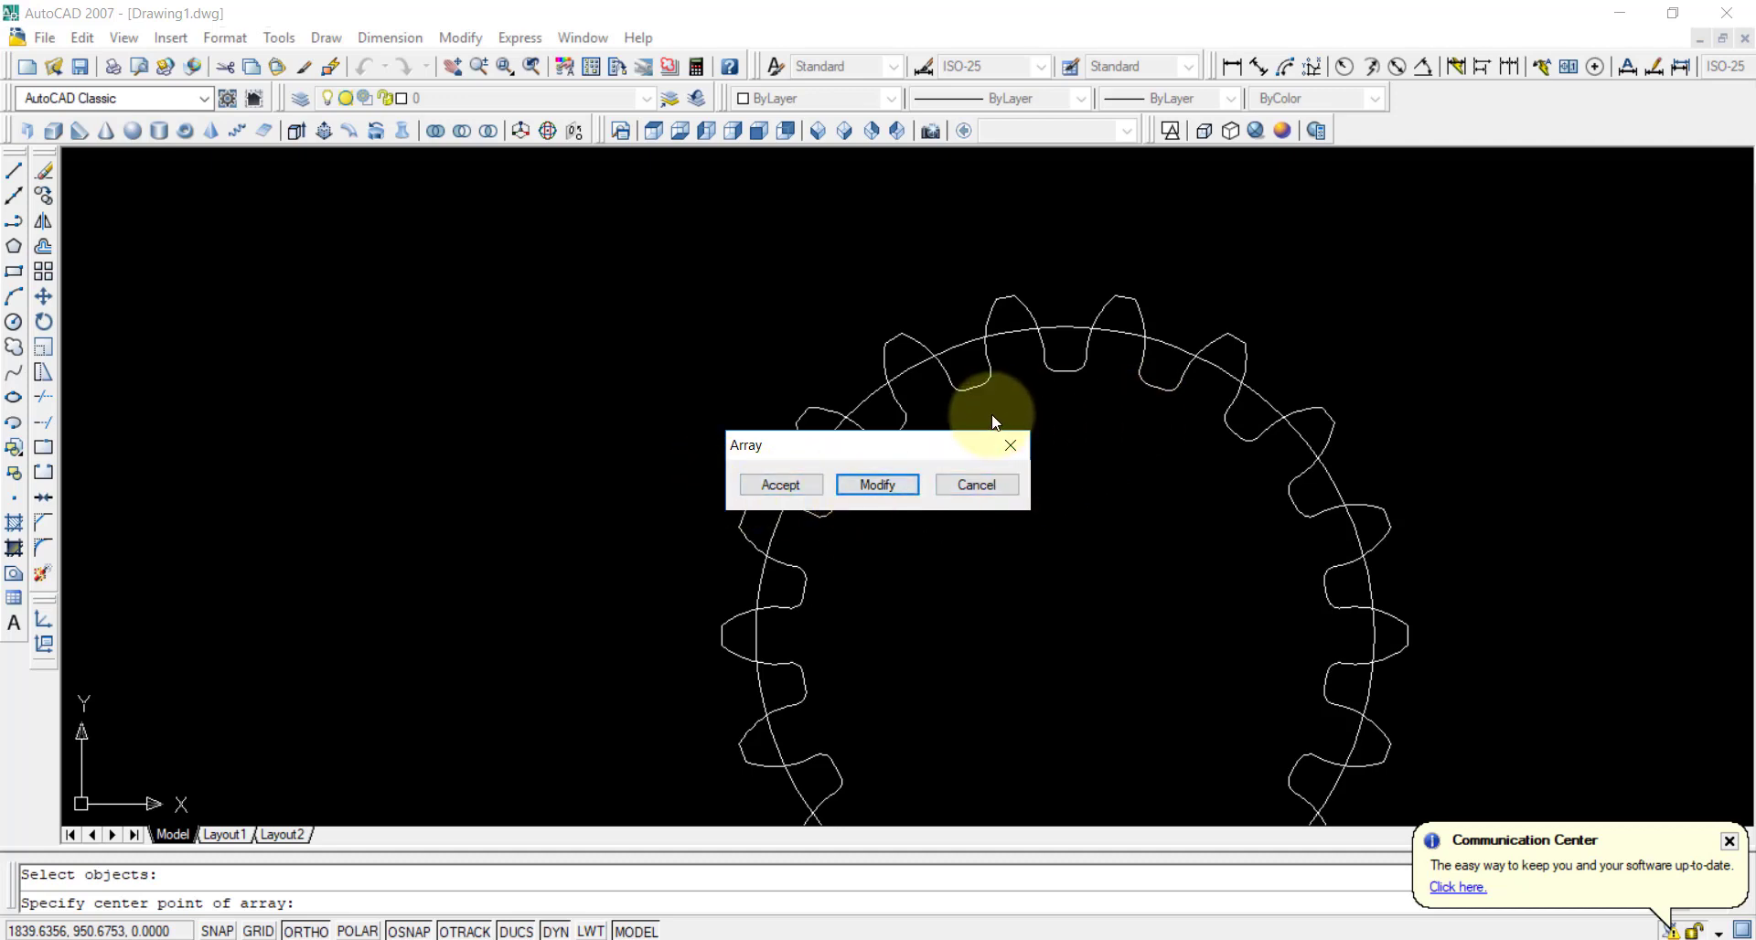
pyautogui.click(812, 497)
# - Draw a circle with a diameter of 1 at the centre of the gear
pyautogui.scroll(-2, 1126, 496)
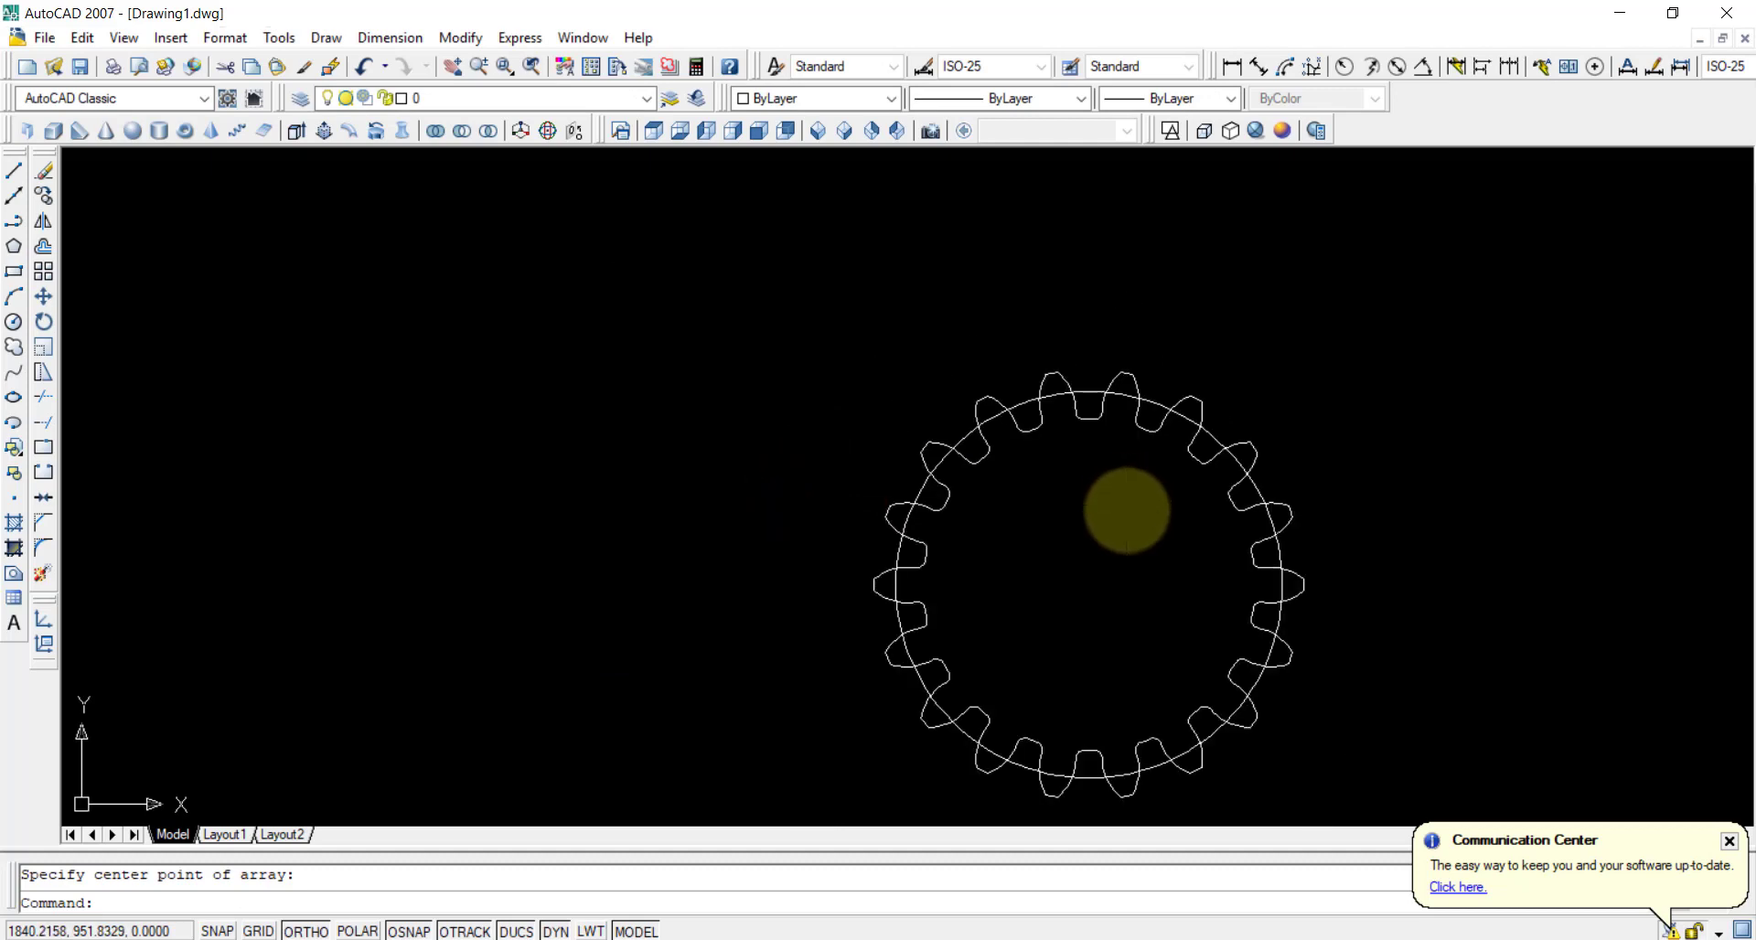
pyautogui.moveTo(1126, 496); pyautogui.dragTo(834, 438, button='middle')
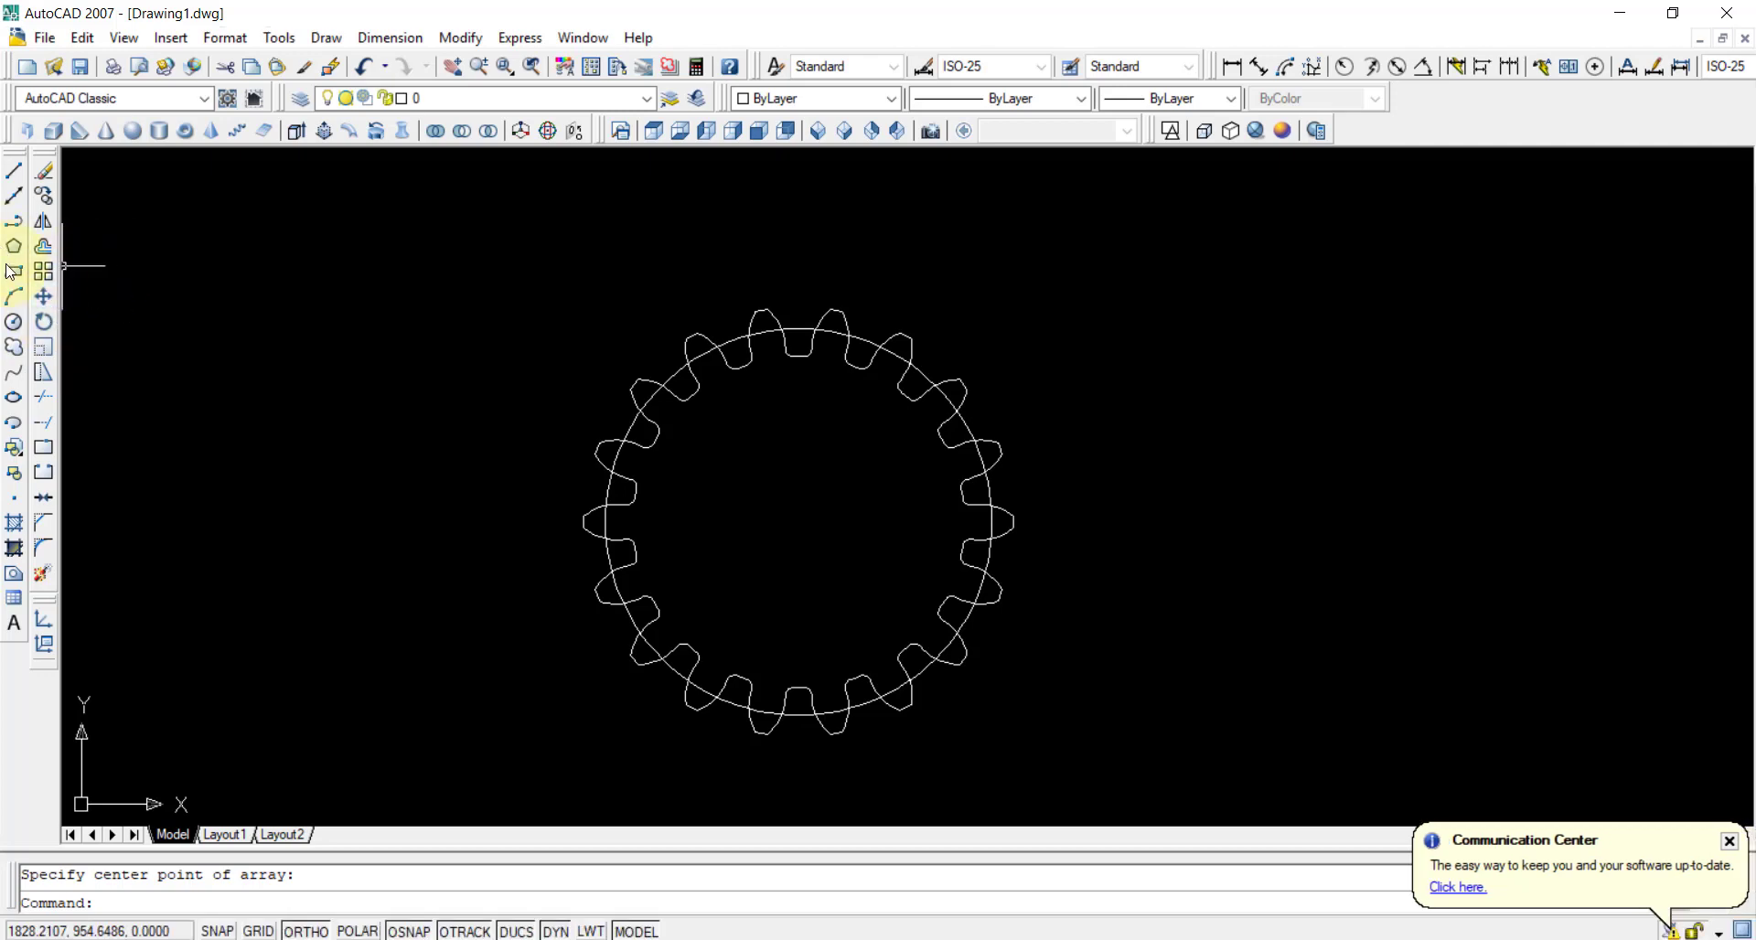
pyautogui.click(13, 324)
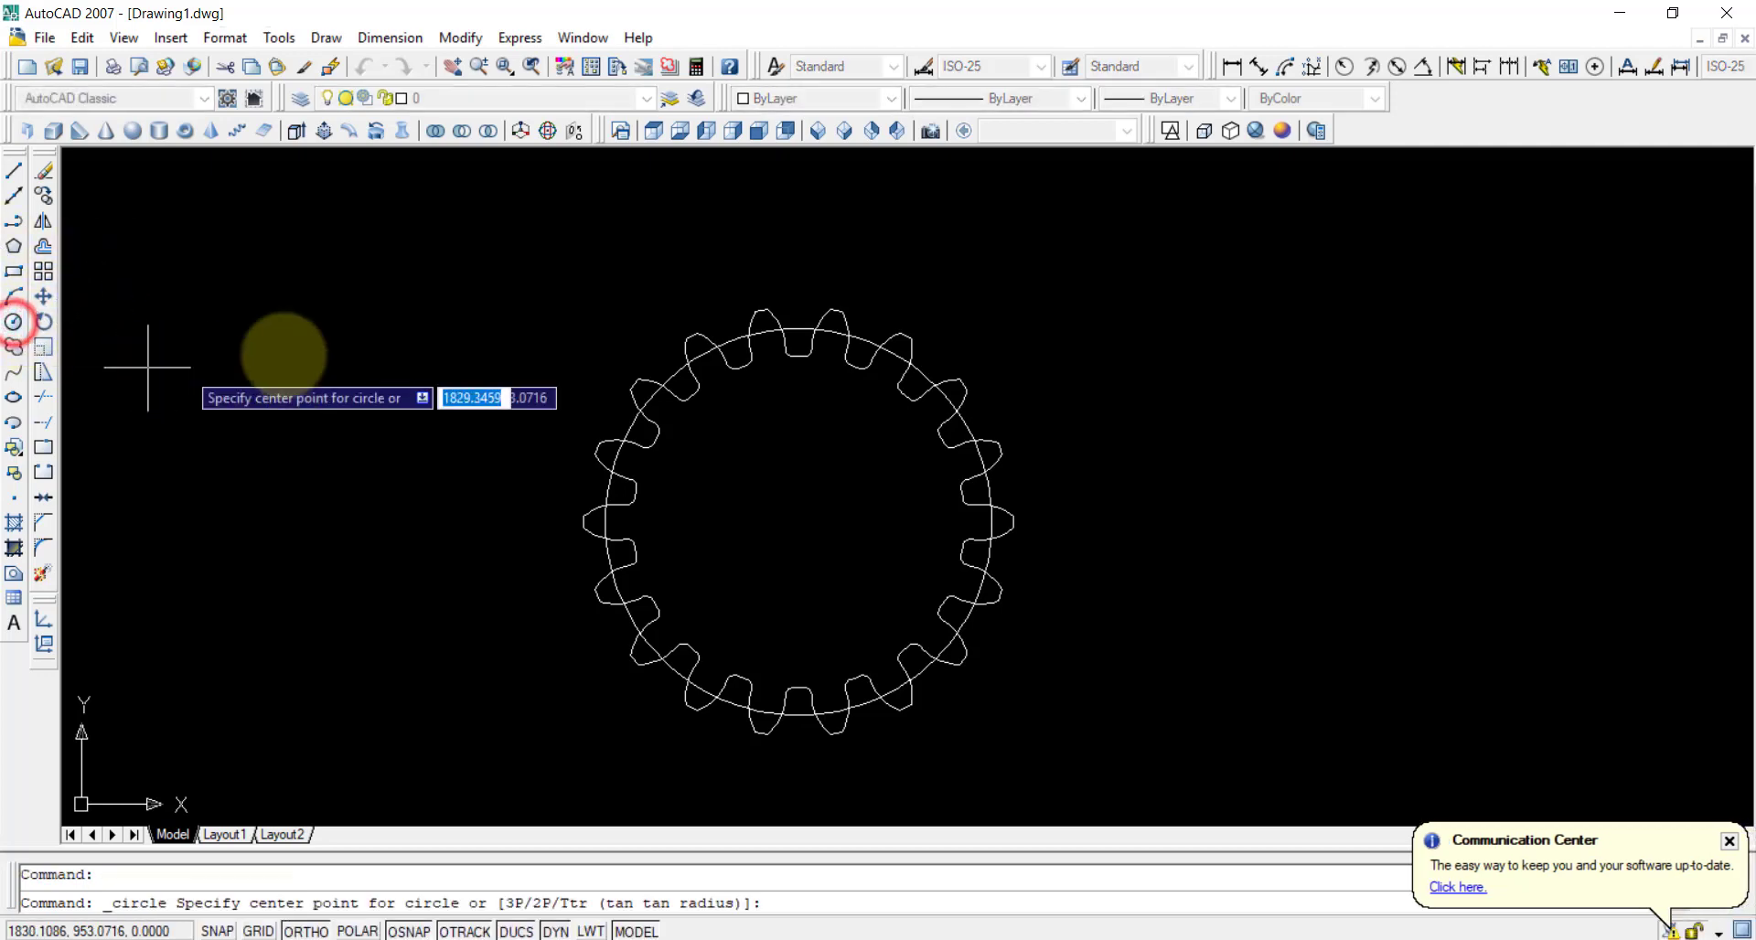
pyautogui.click(798, 522)
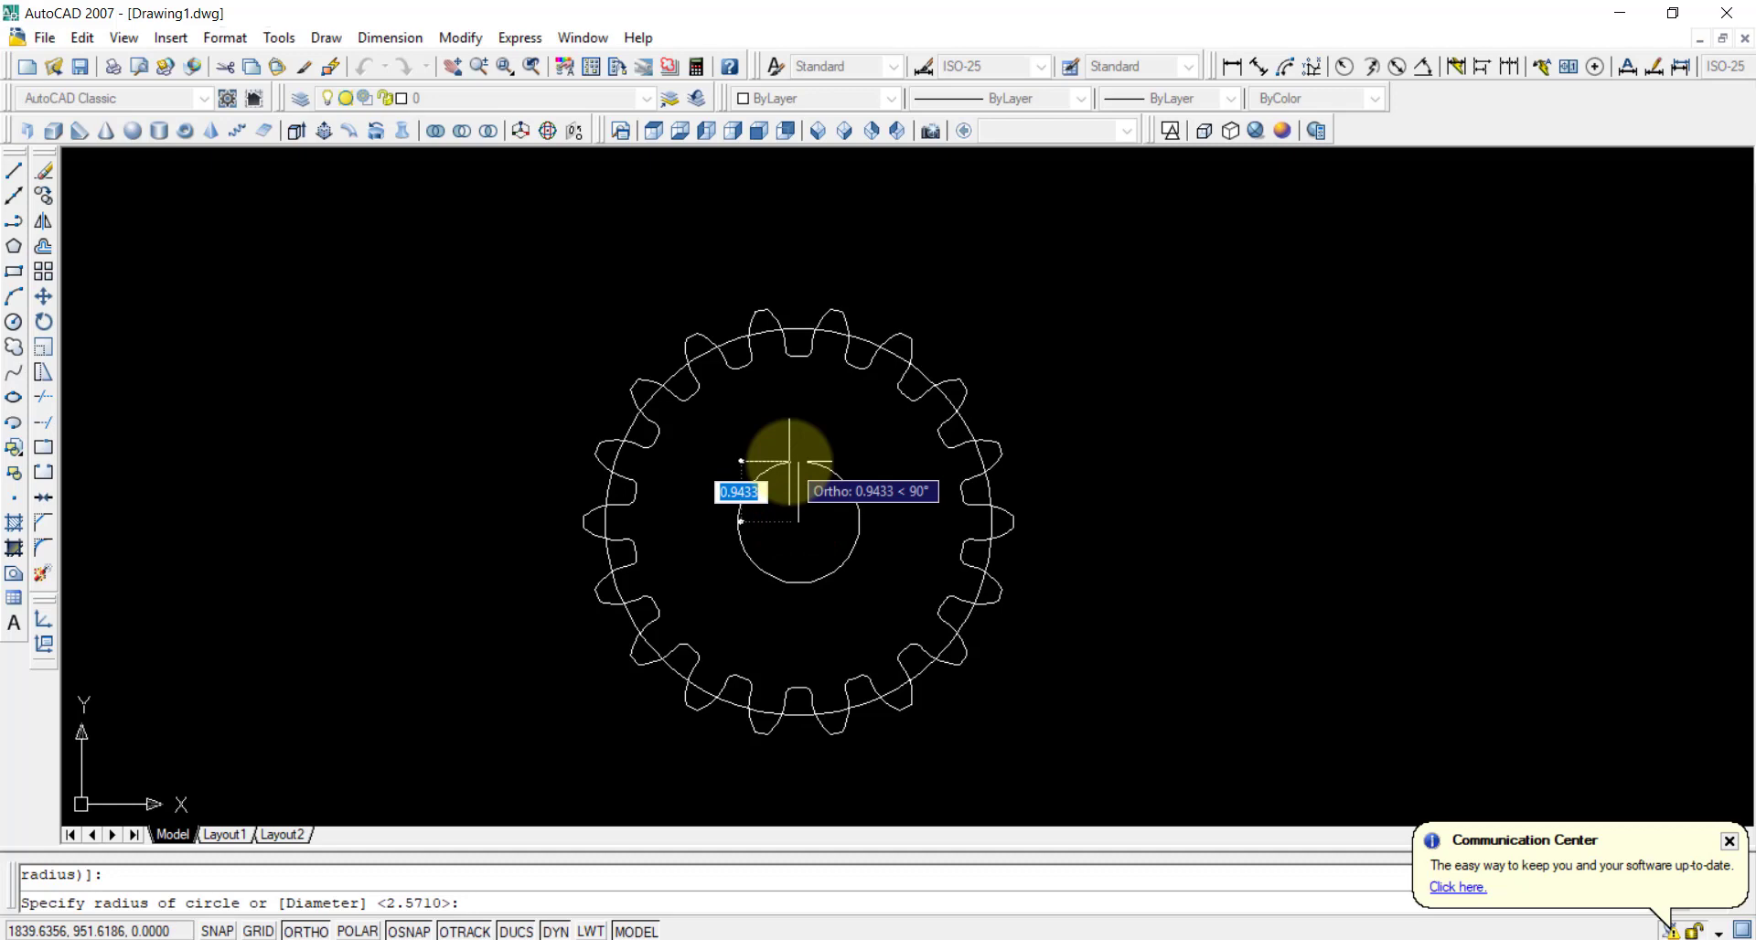
pyautogui.write('d')
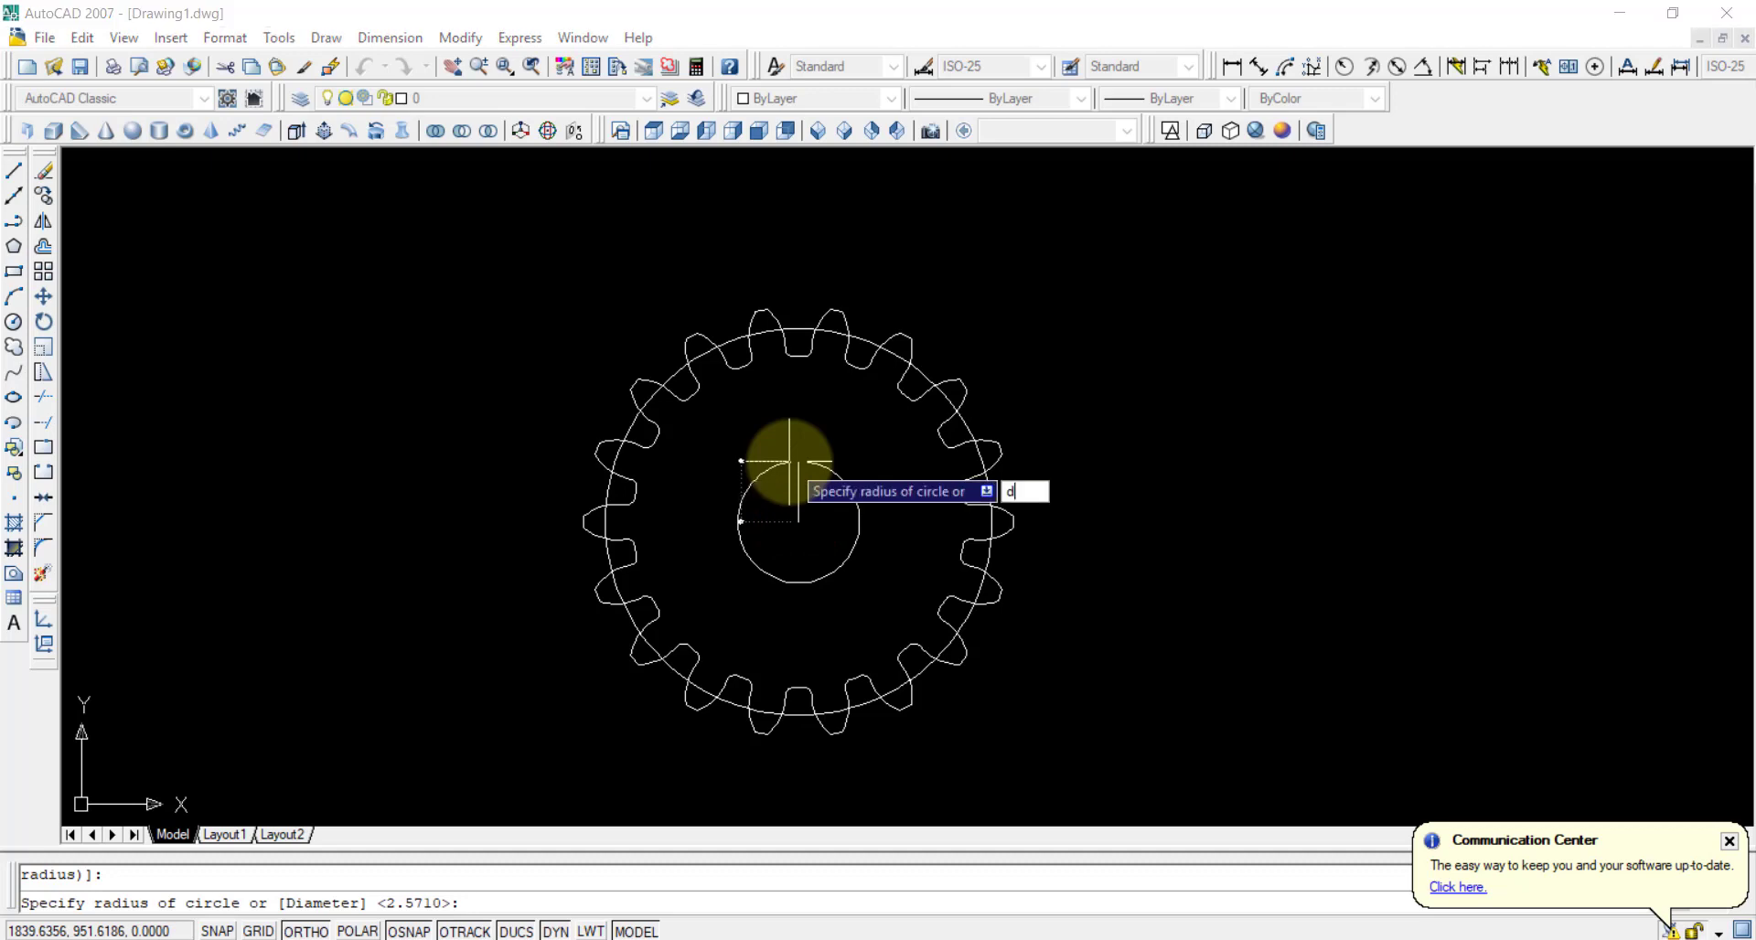
pyautogui.press('Return')
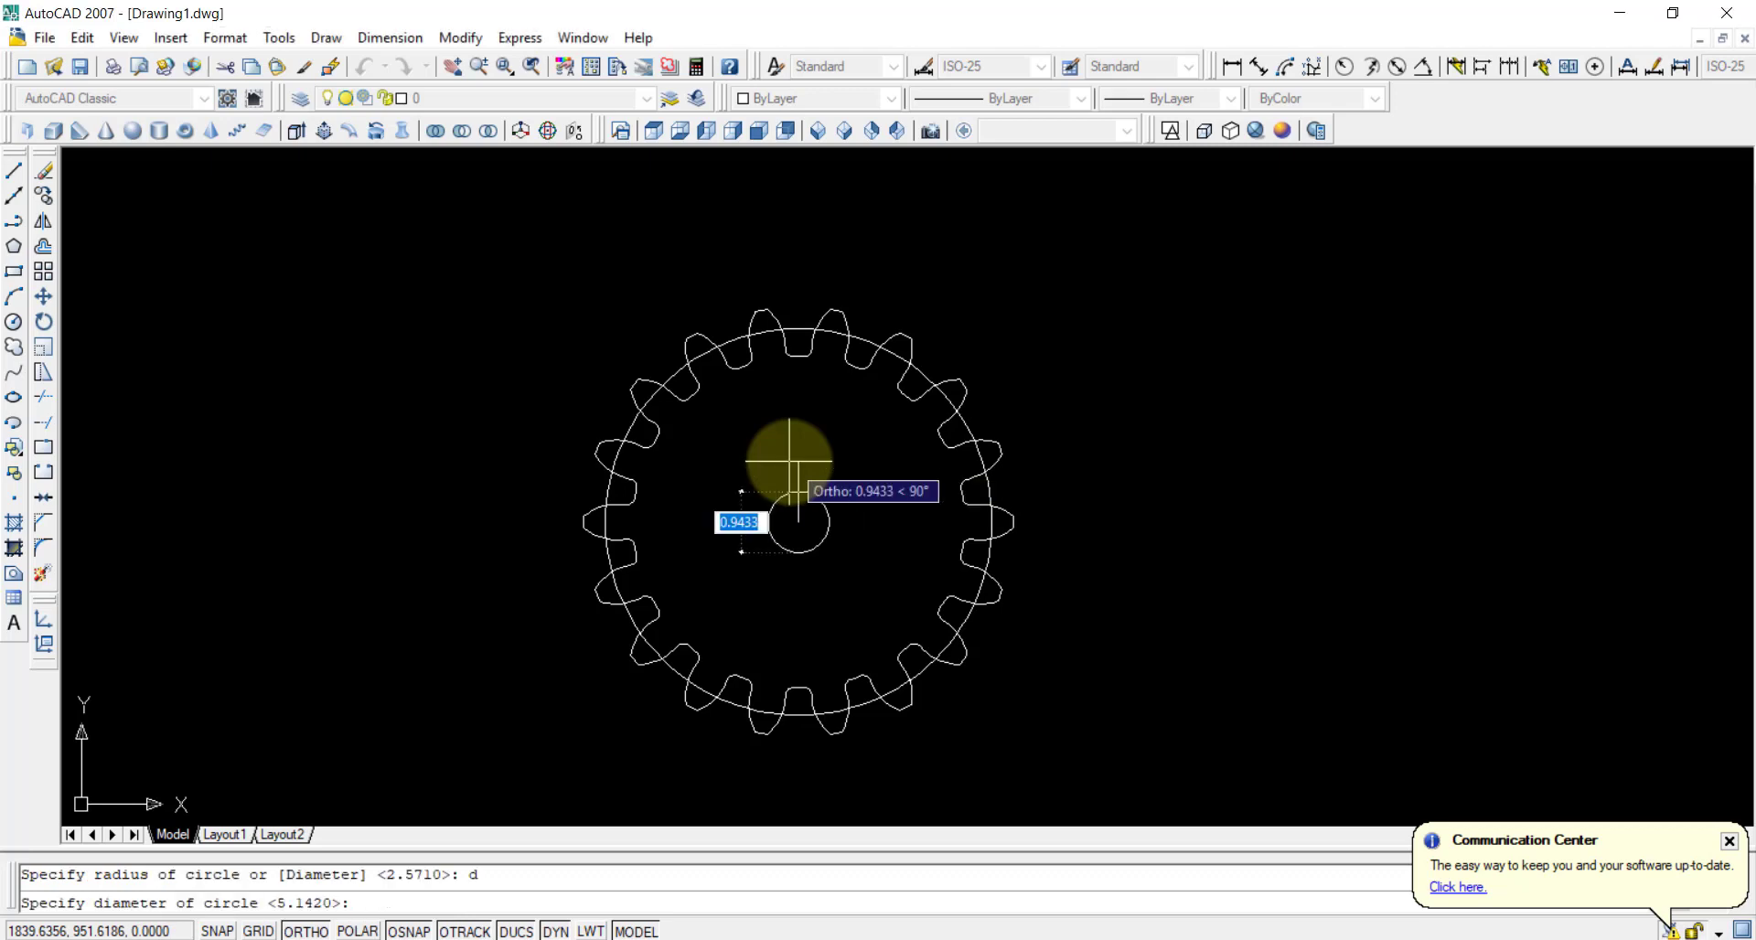
pyautogui.write('1')
pyautogui.press('Return')
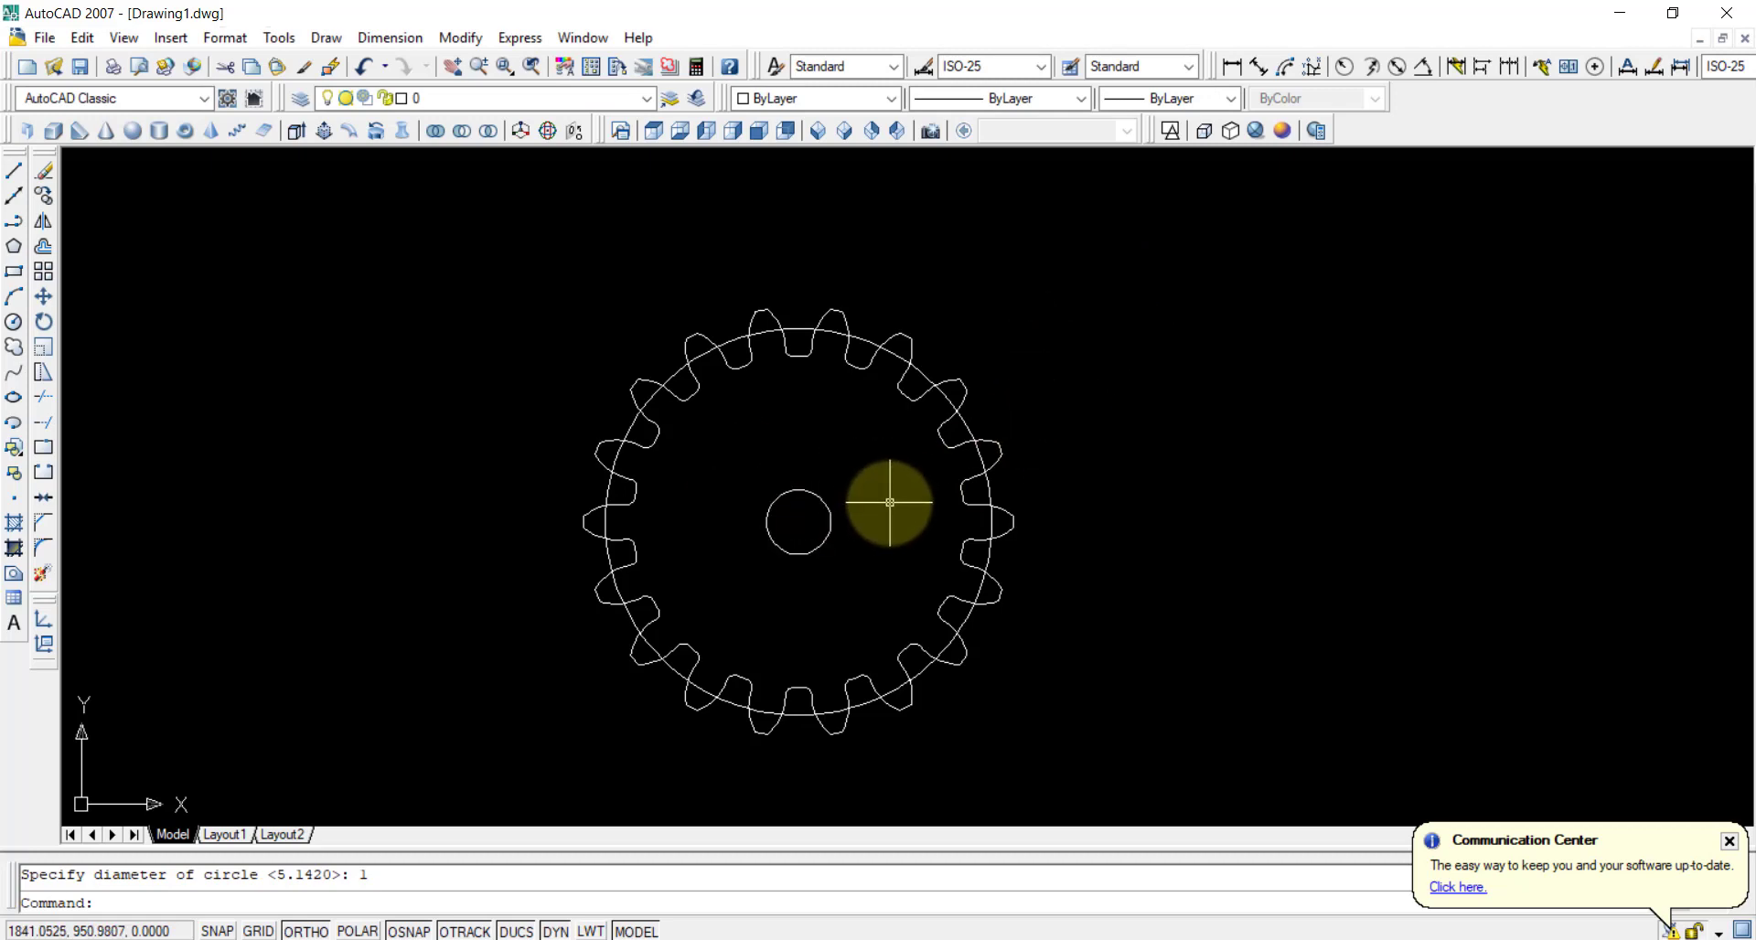
# - Draw a concentric circle with a radius of 1 around the small centre circle
pyautogui.rightClick(1076, 374)
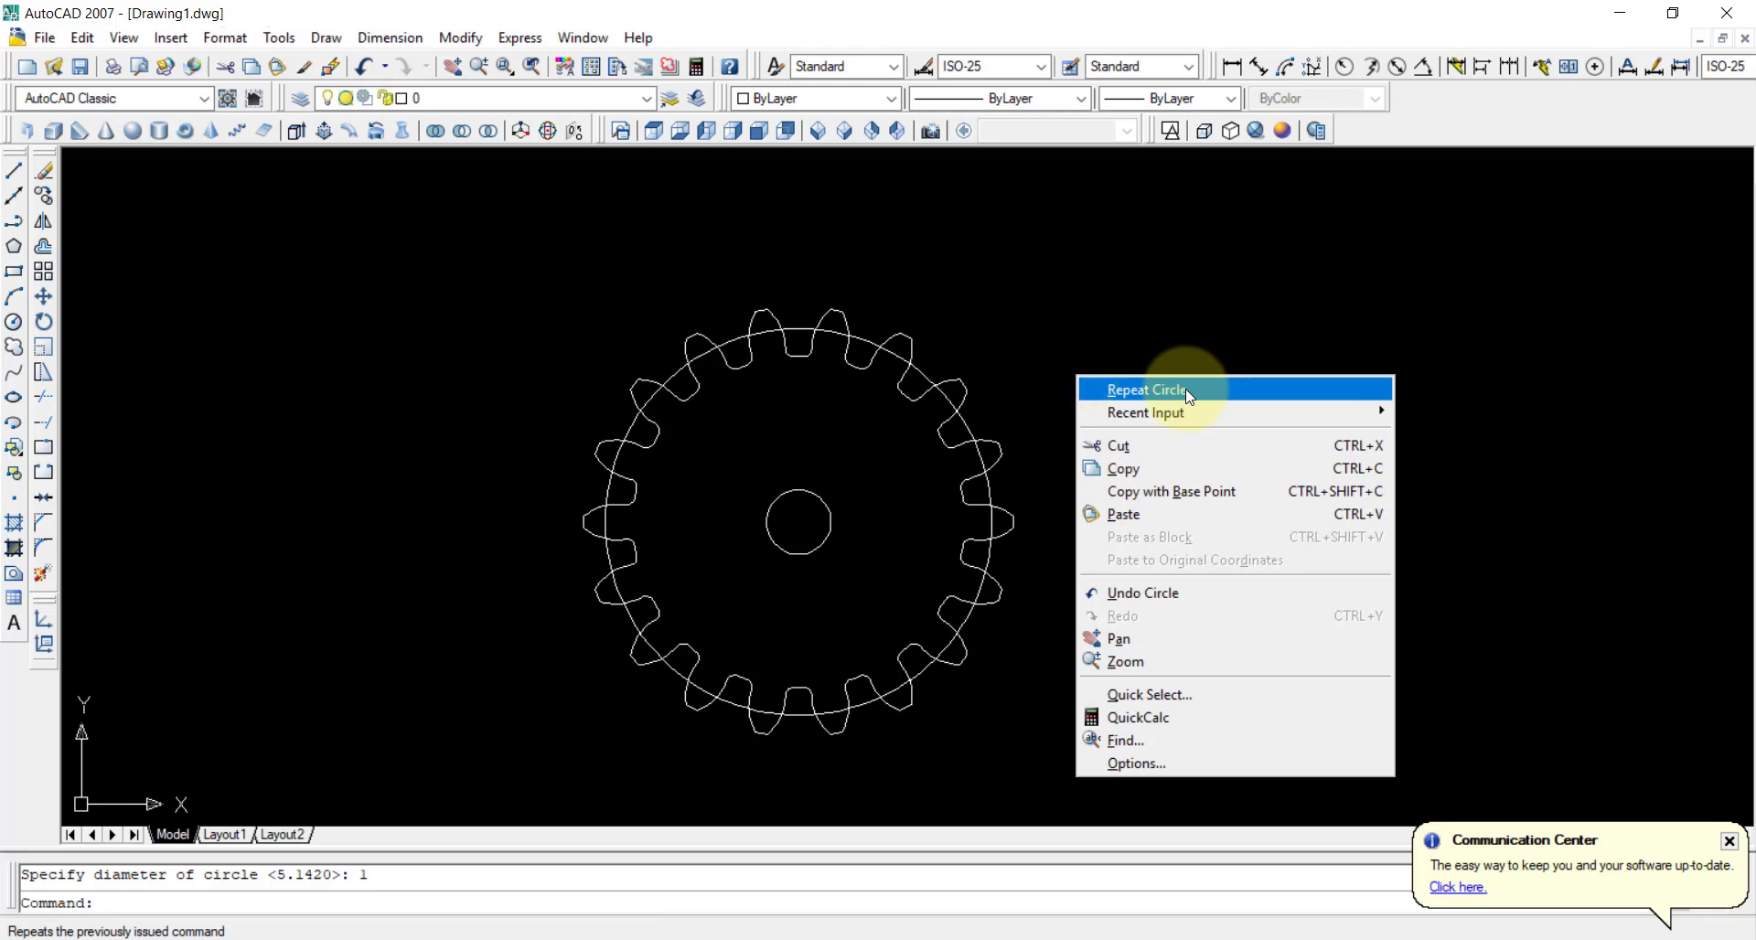
pyautogui.click(1188, 391)
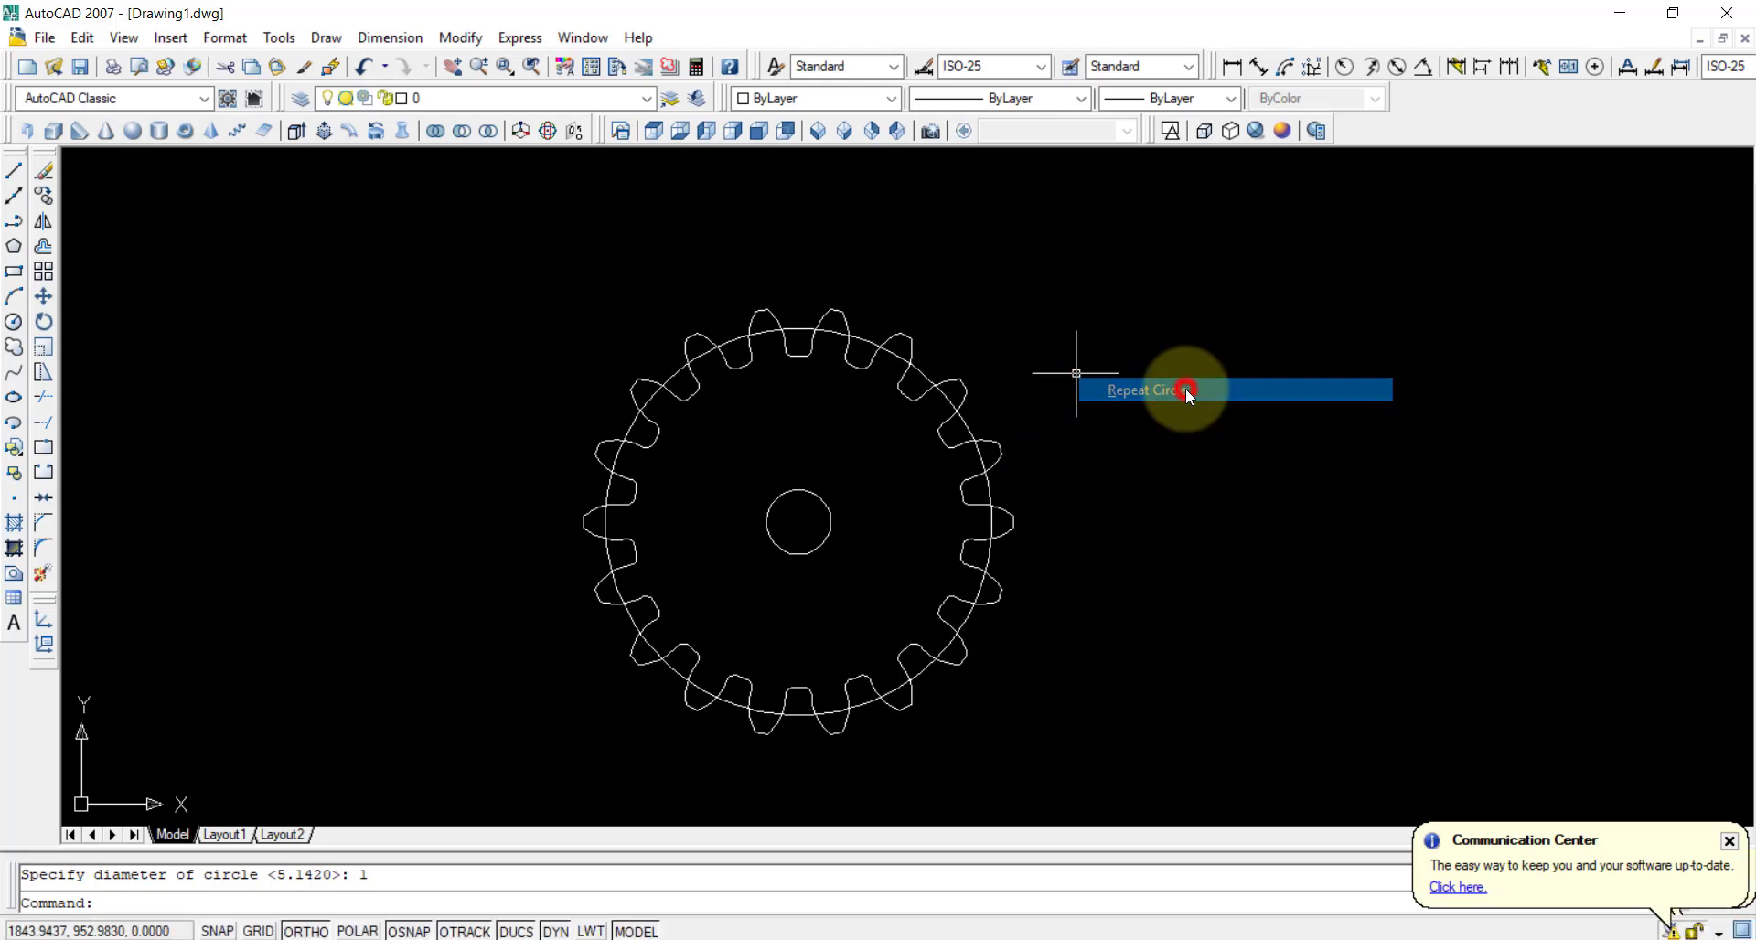
pyautogui.click(798, 522)
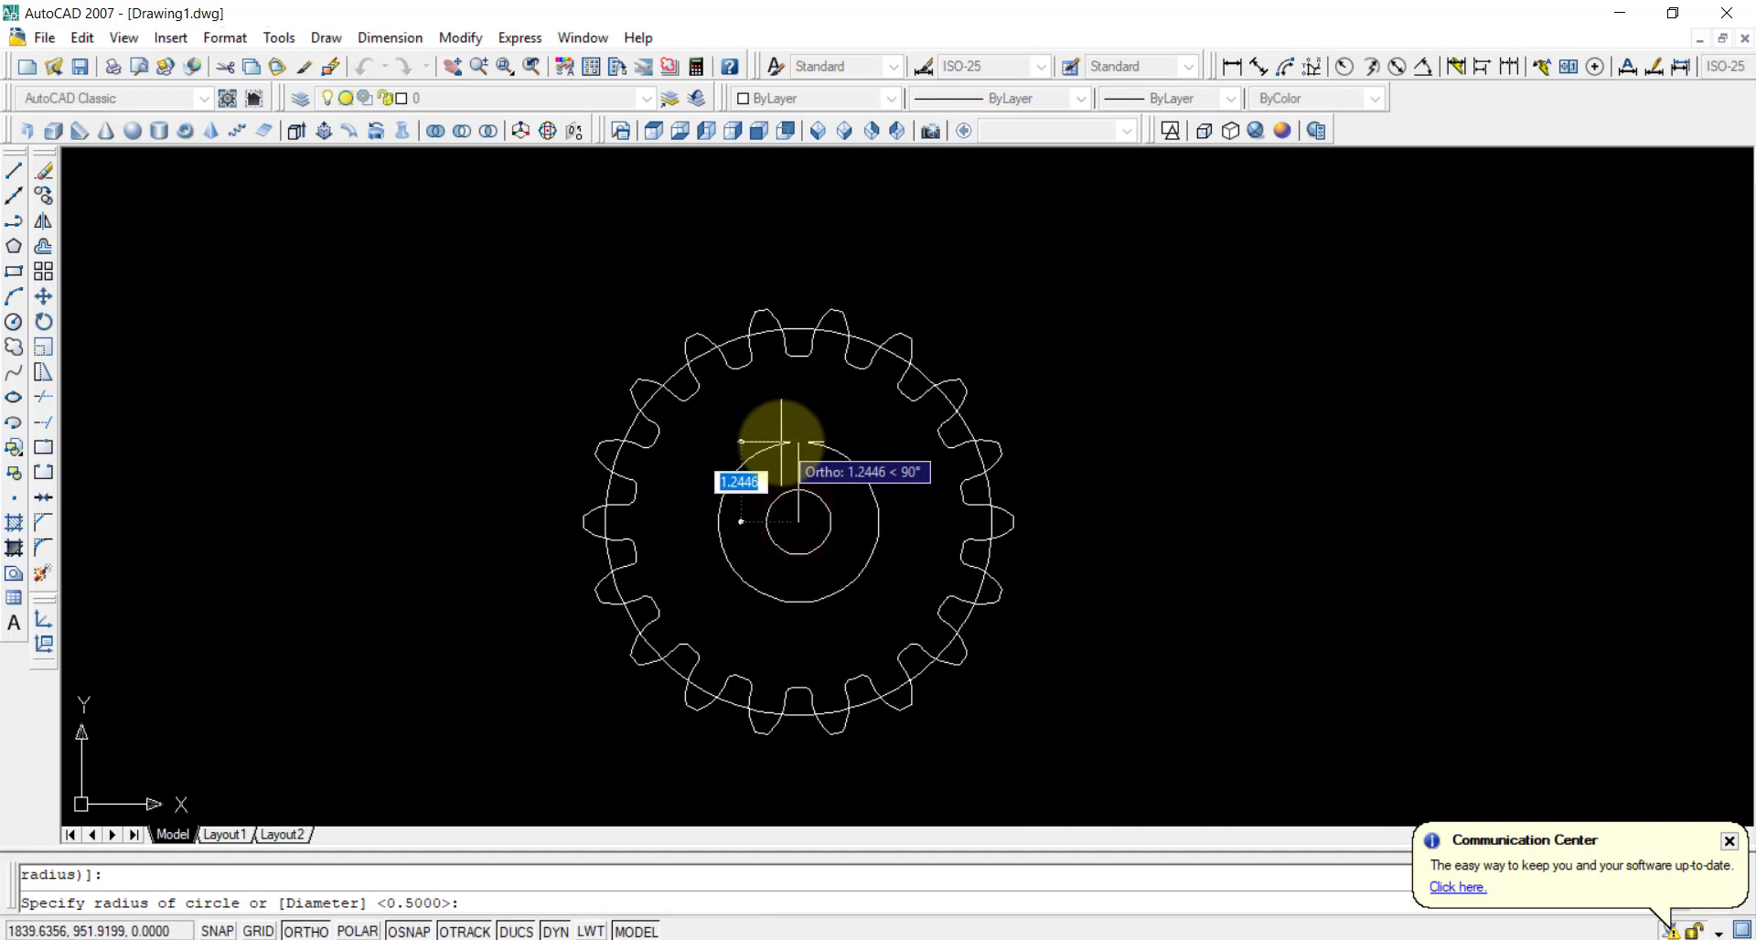
pyautogui.write('1')
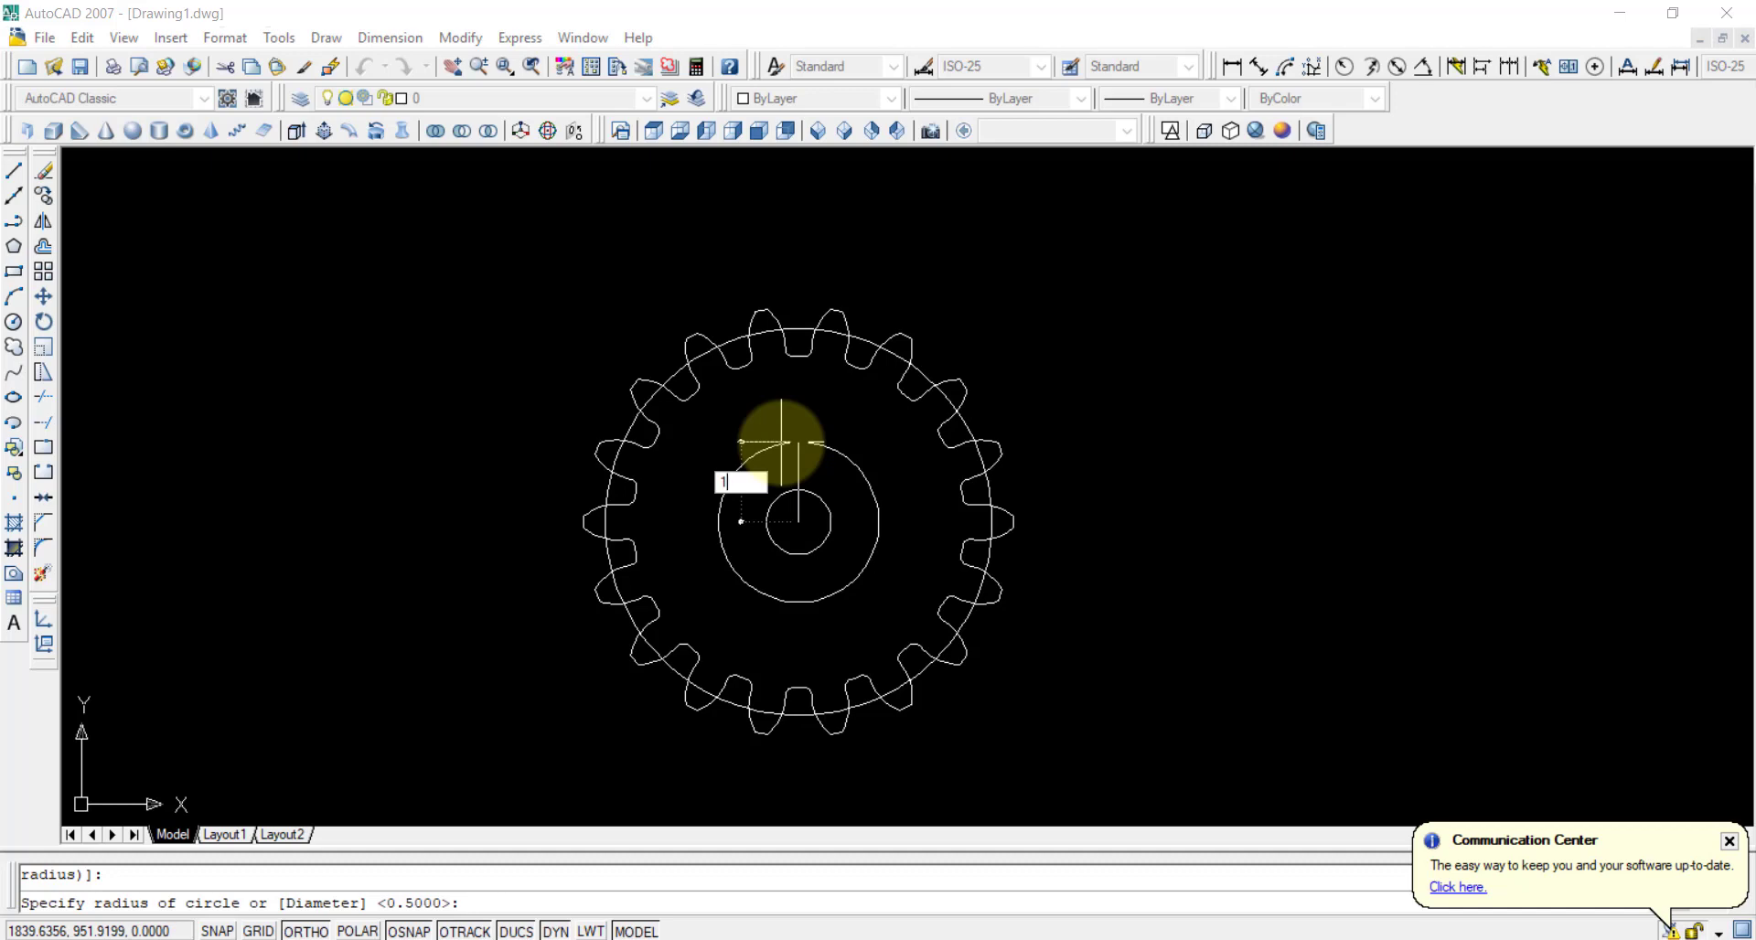
pyautogui.press('Return')
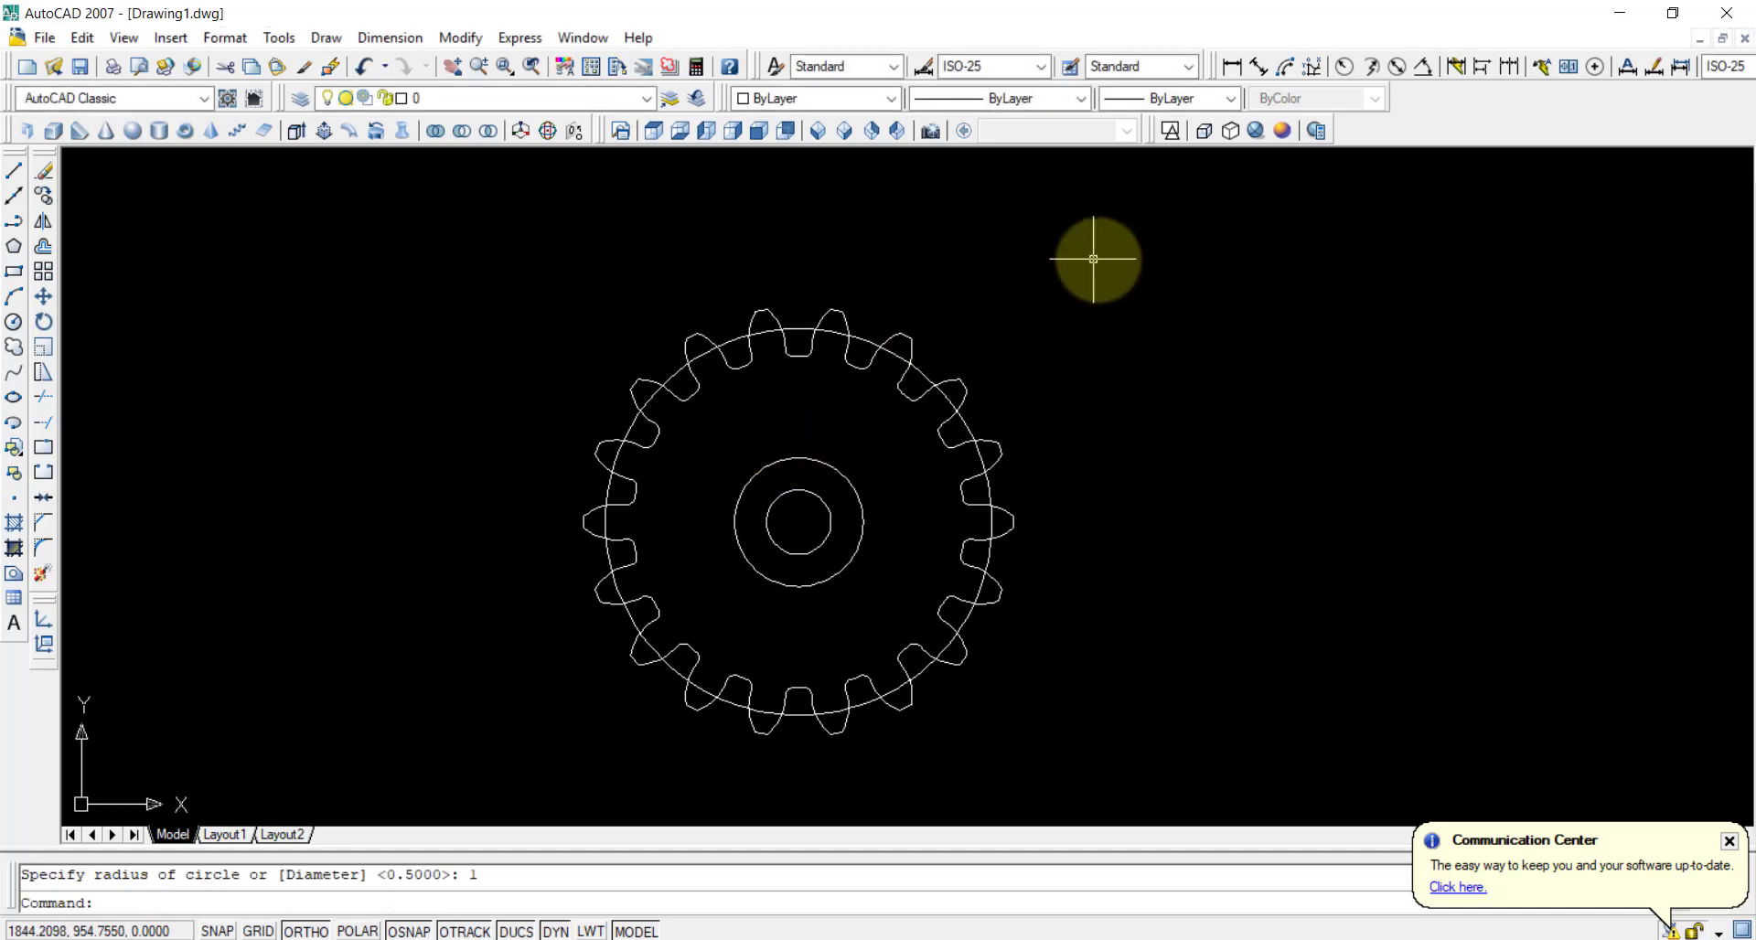
# - Draw another concentric circle with a radius of 2 at the gear's centre
pyautogui.rightClick(1168, 259)
pyautogui.click(1265, 273)
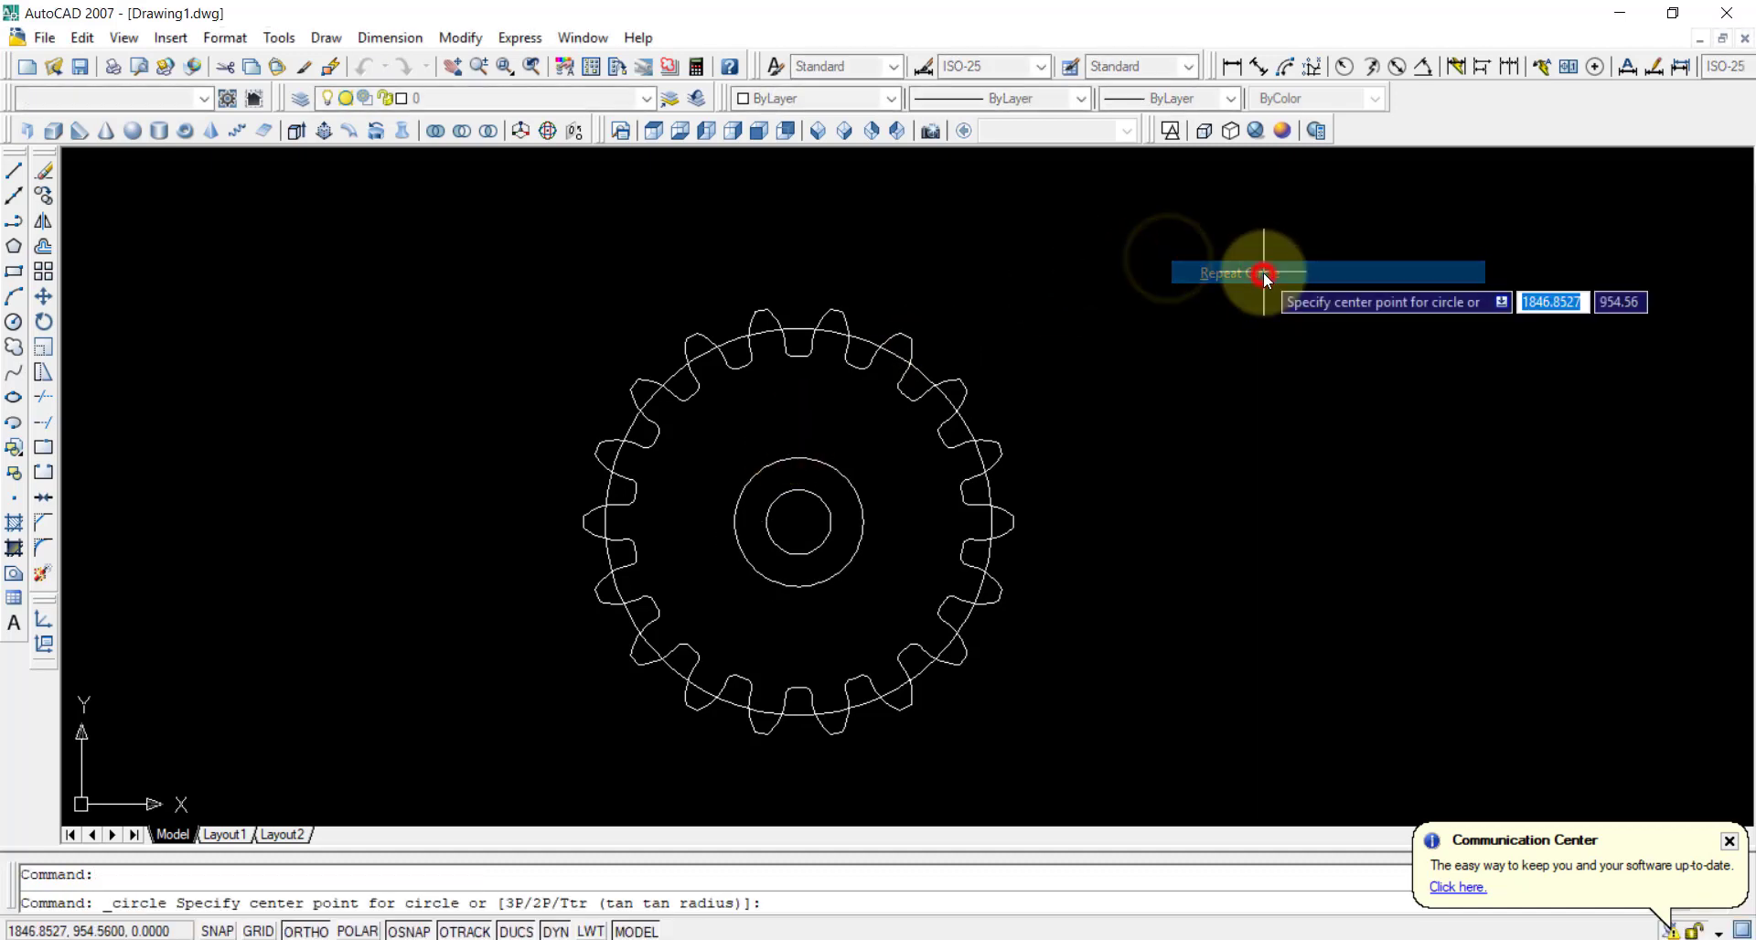
pyautogui.click(800, 523)
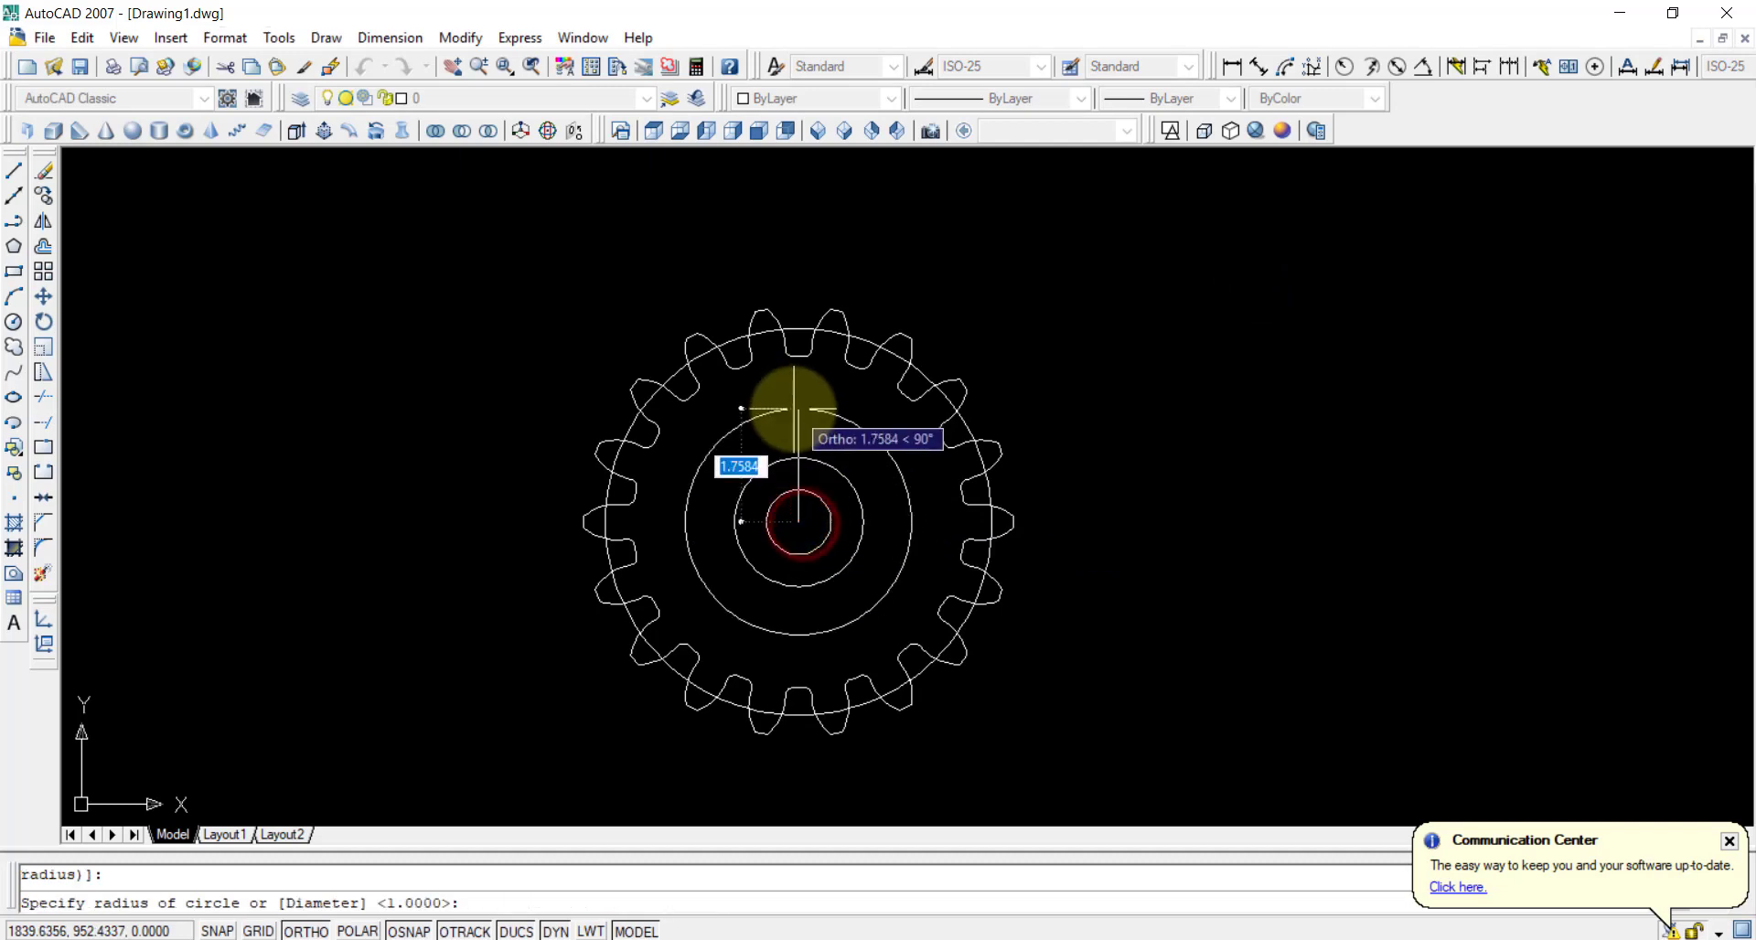
pyautogui.write('2')
pyautogui.press('Return')
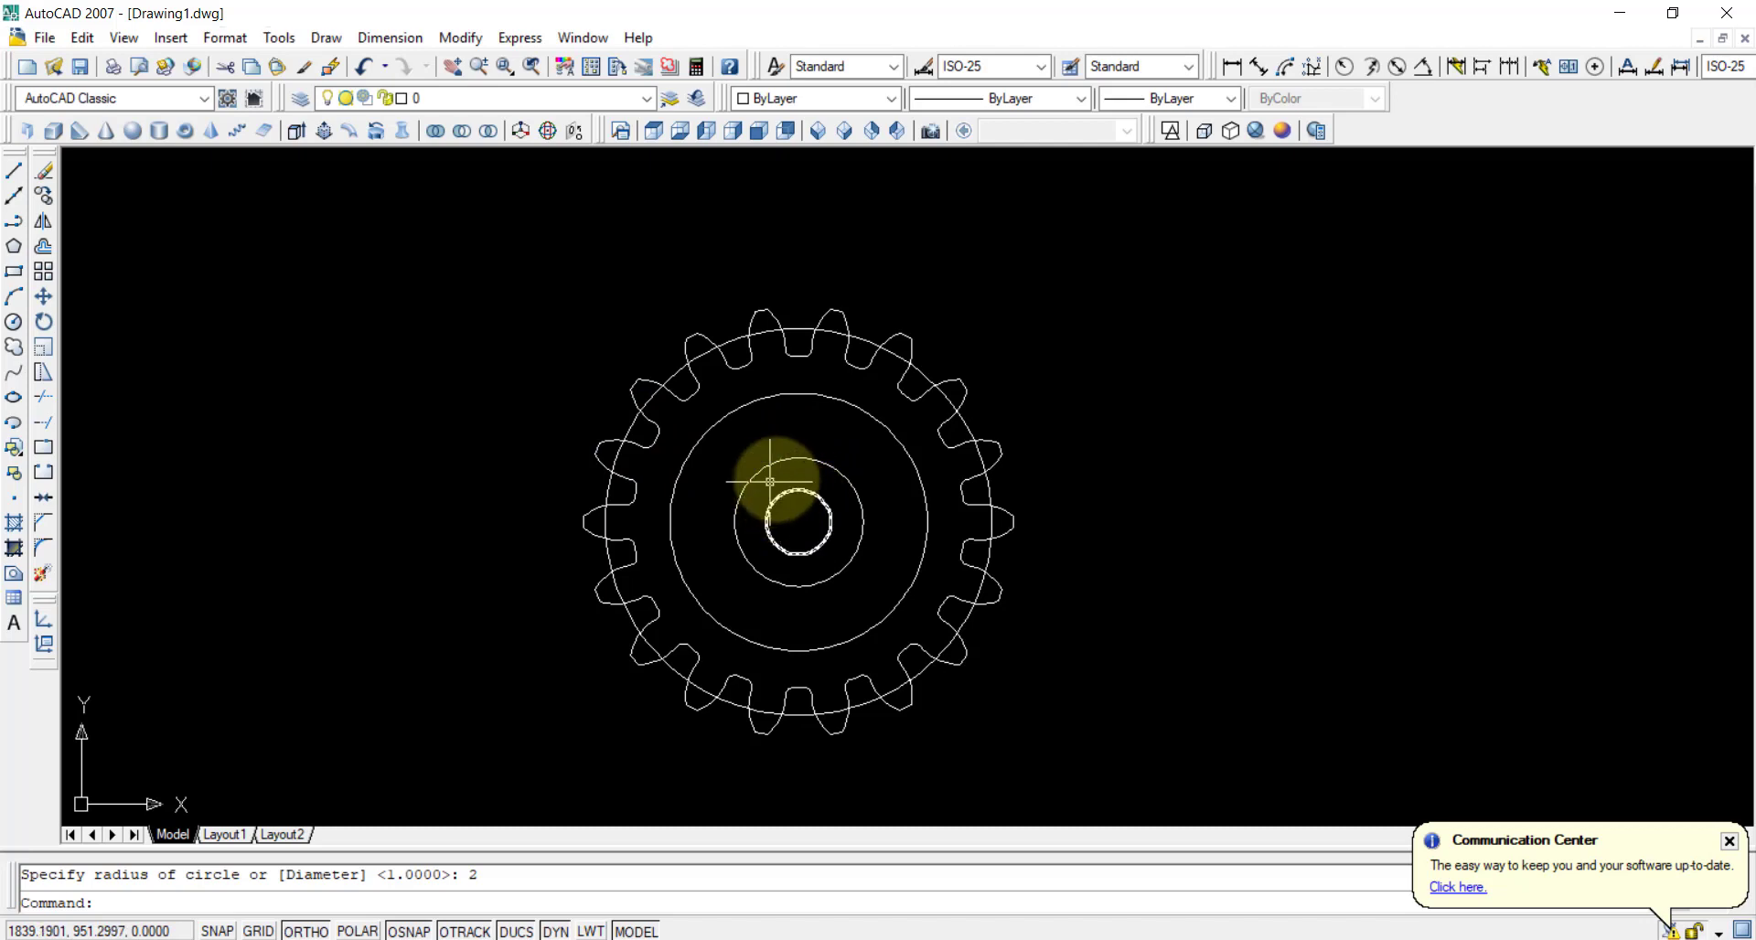
# - Draw a rectangle with length .24 and width .12 in the empty space to the right of the gear
pyautogui.scroll(2, 798, 504)
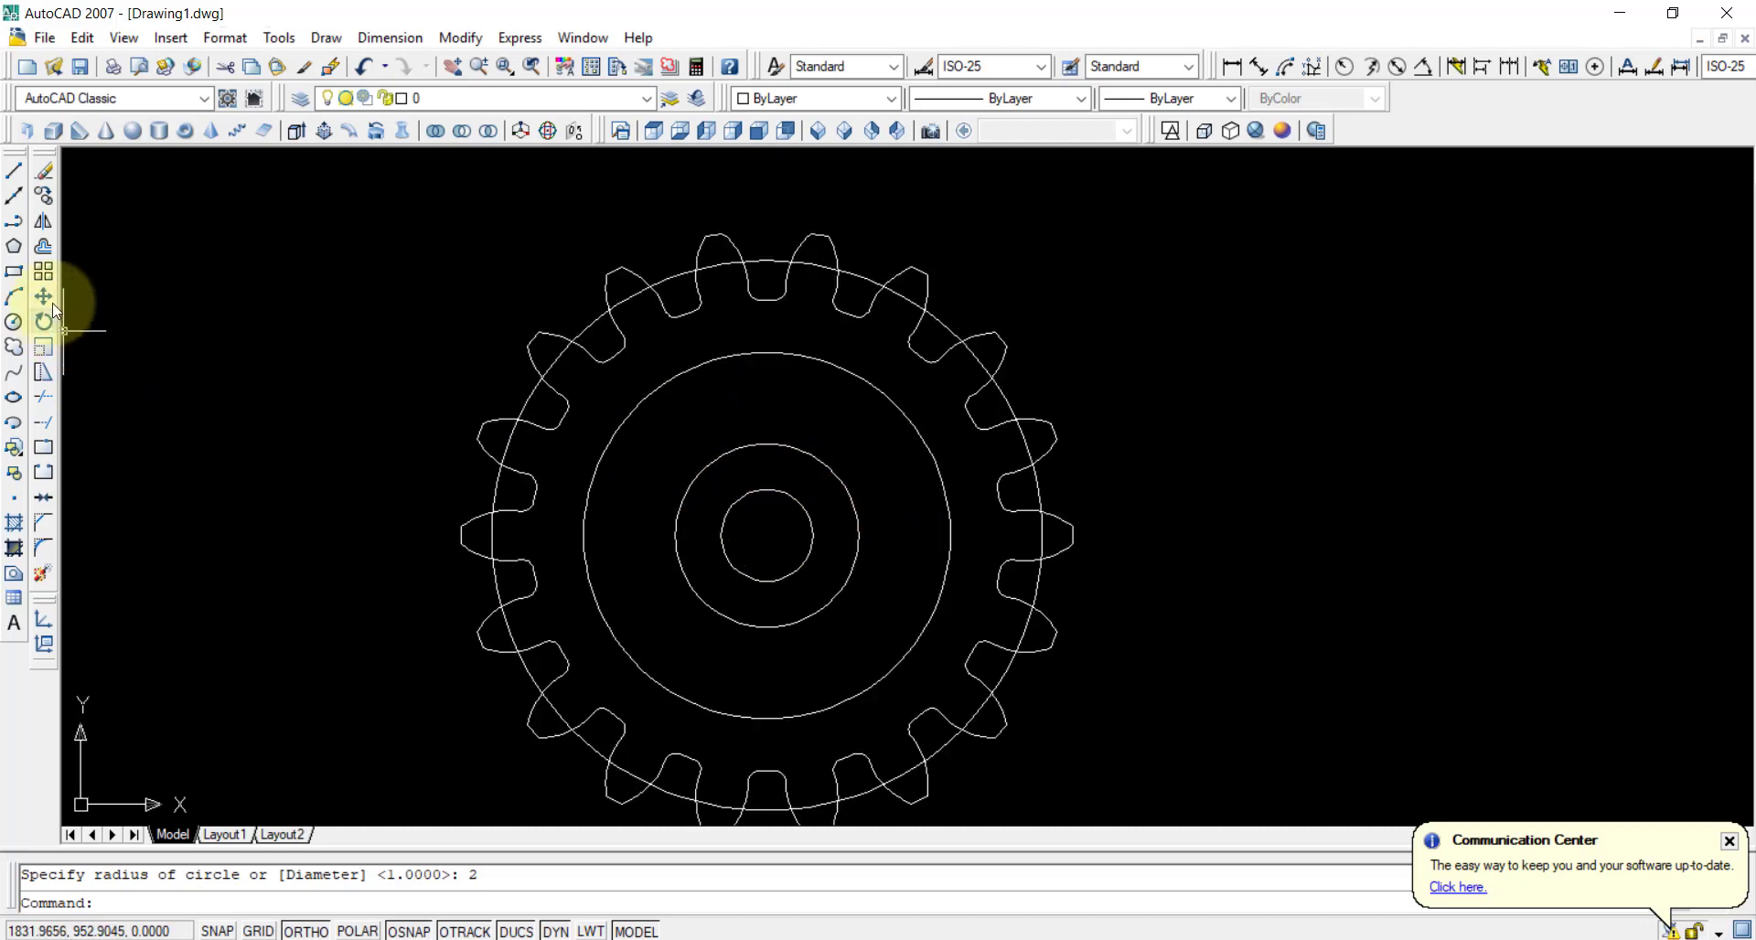
pyautogui.click(12, 275)
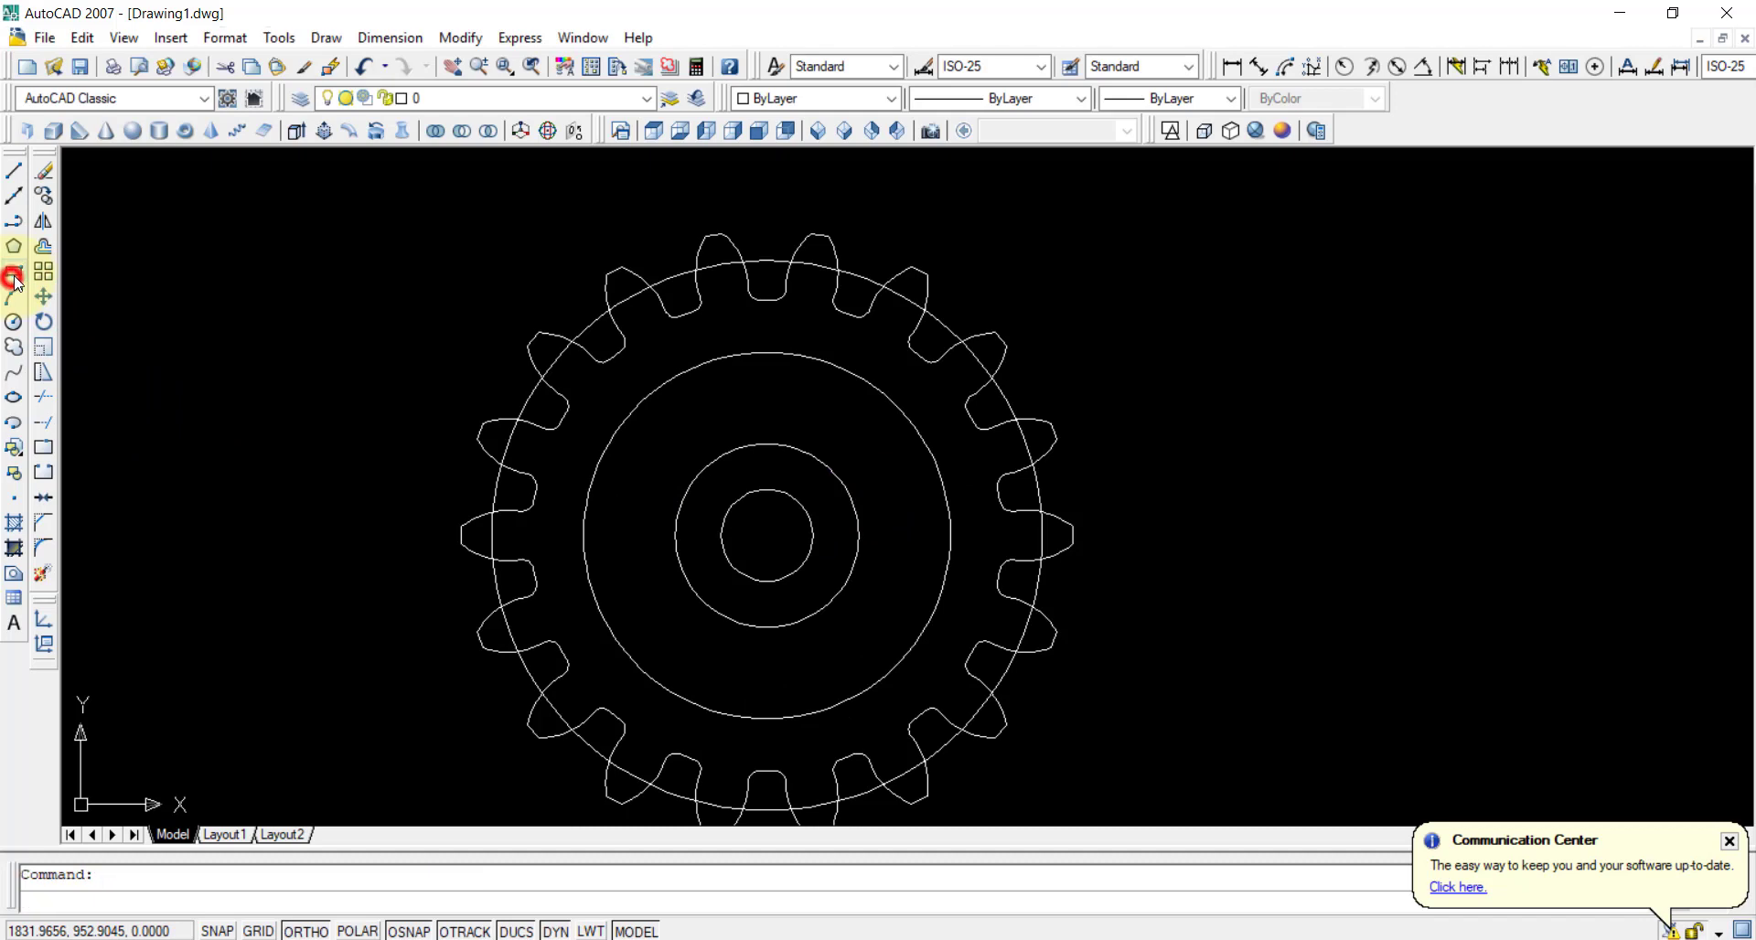
pyautogui.click(1152, 379)
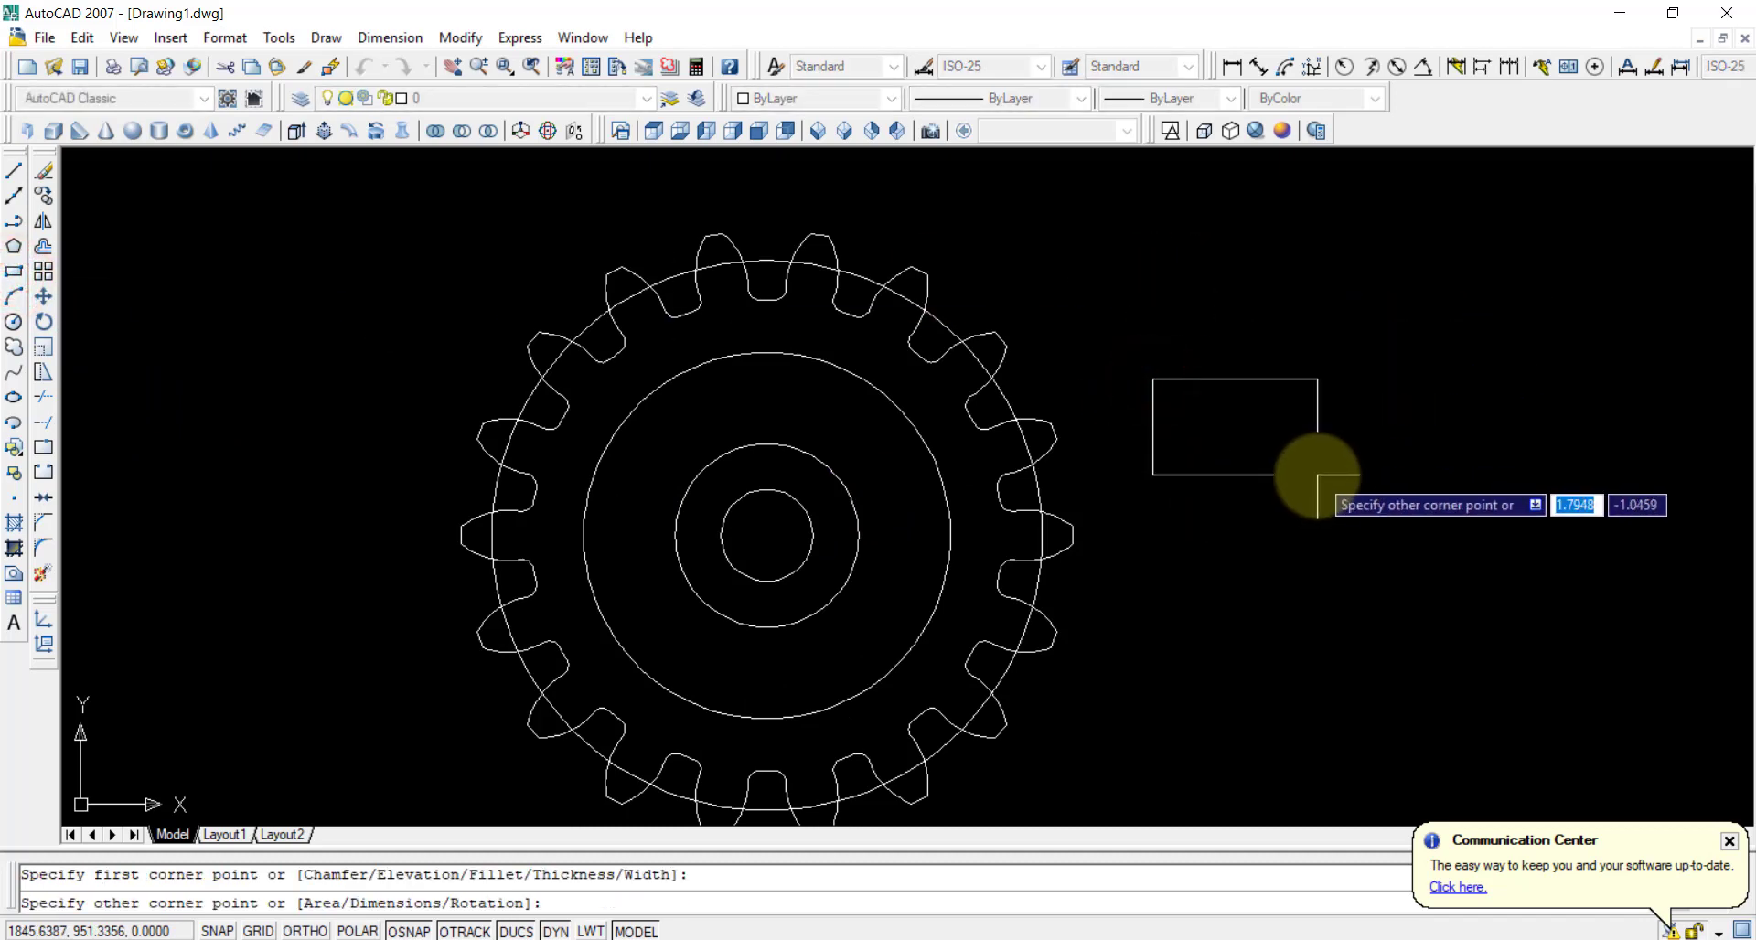
pyautogui.write('d')
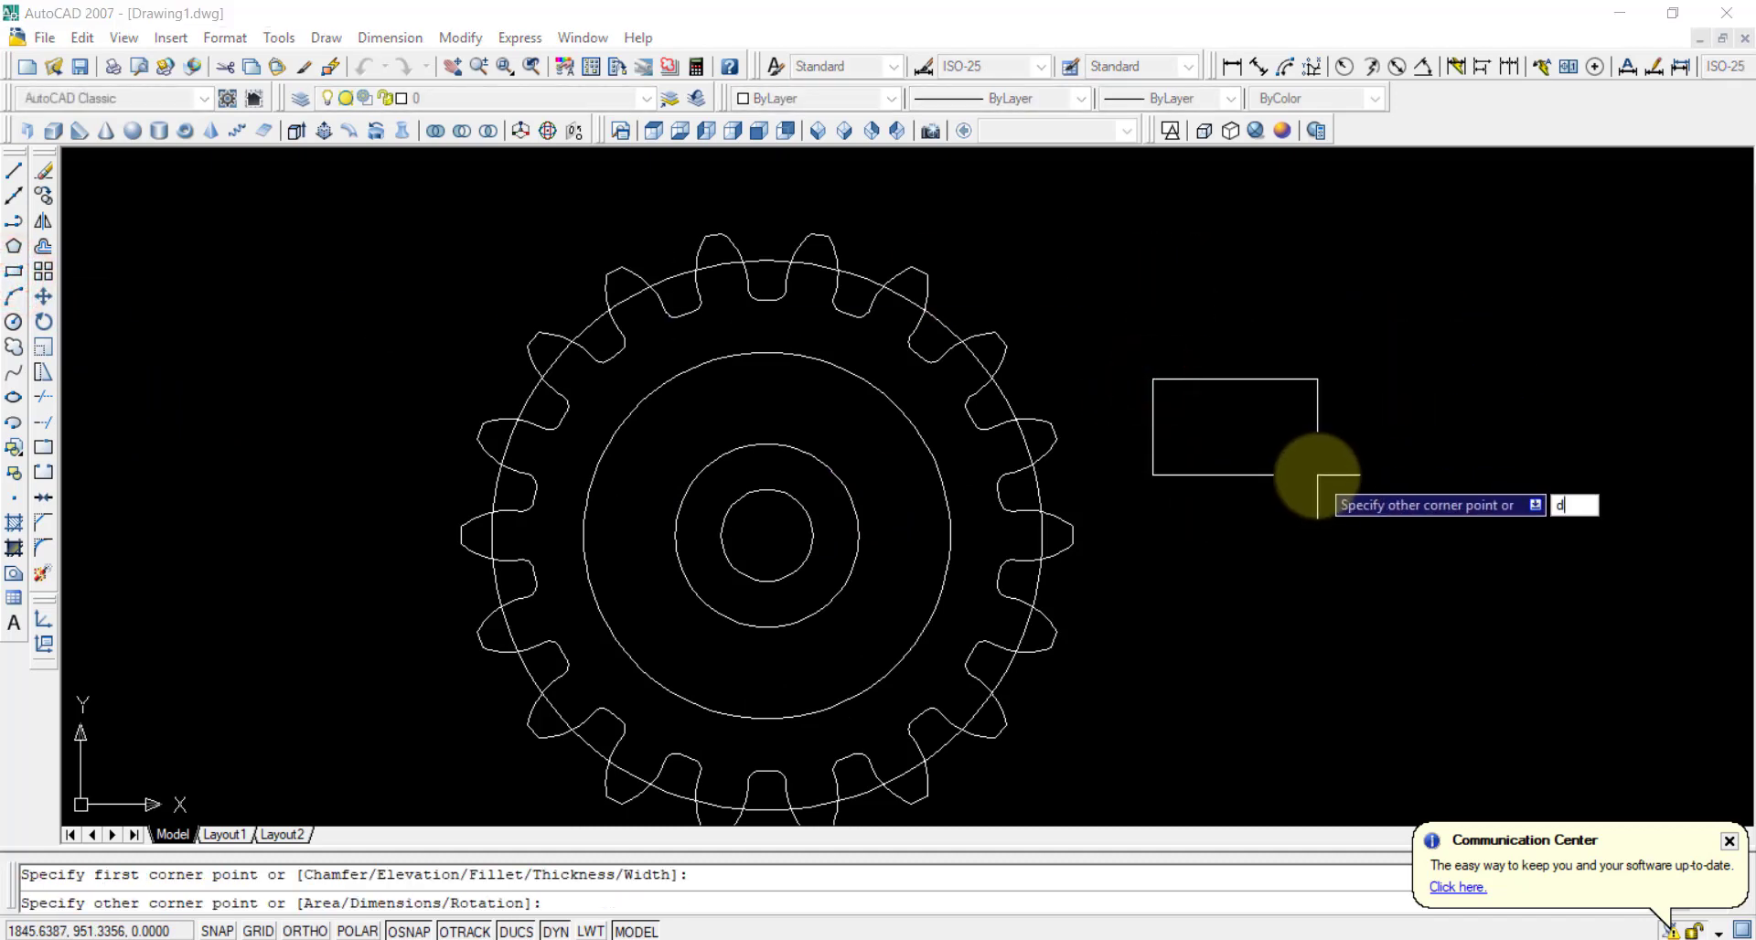
pyautogui.press('Return')
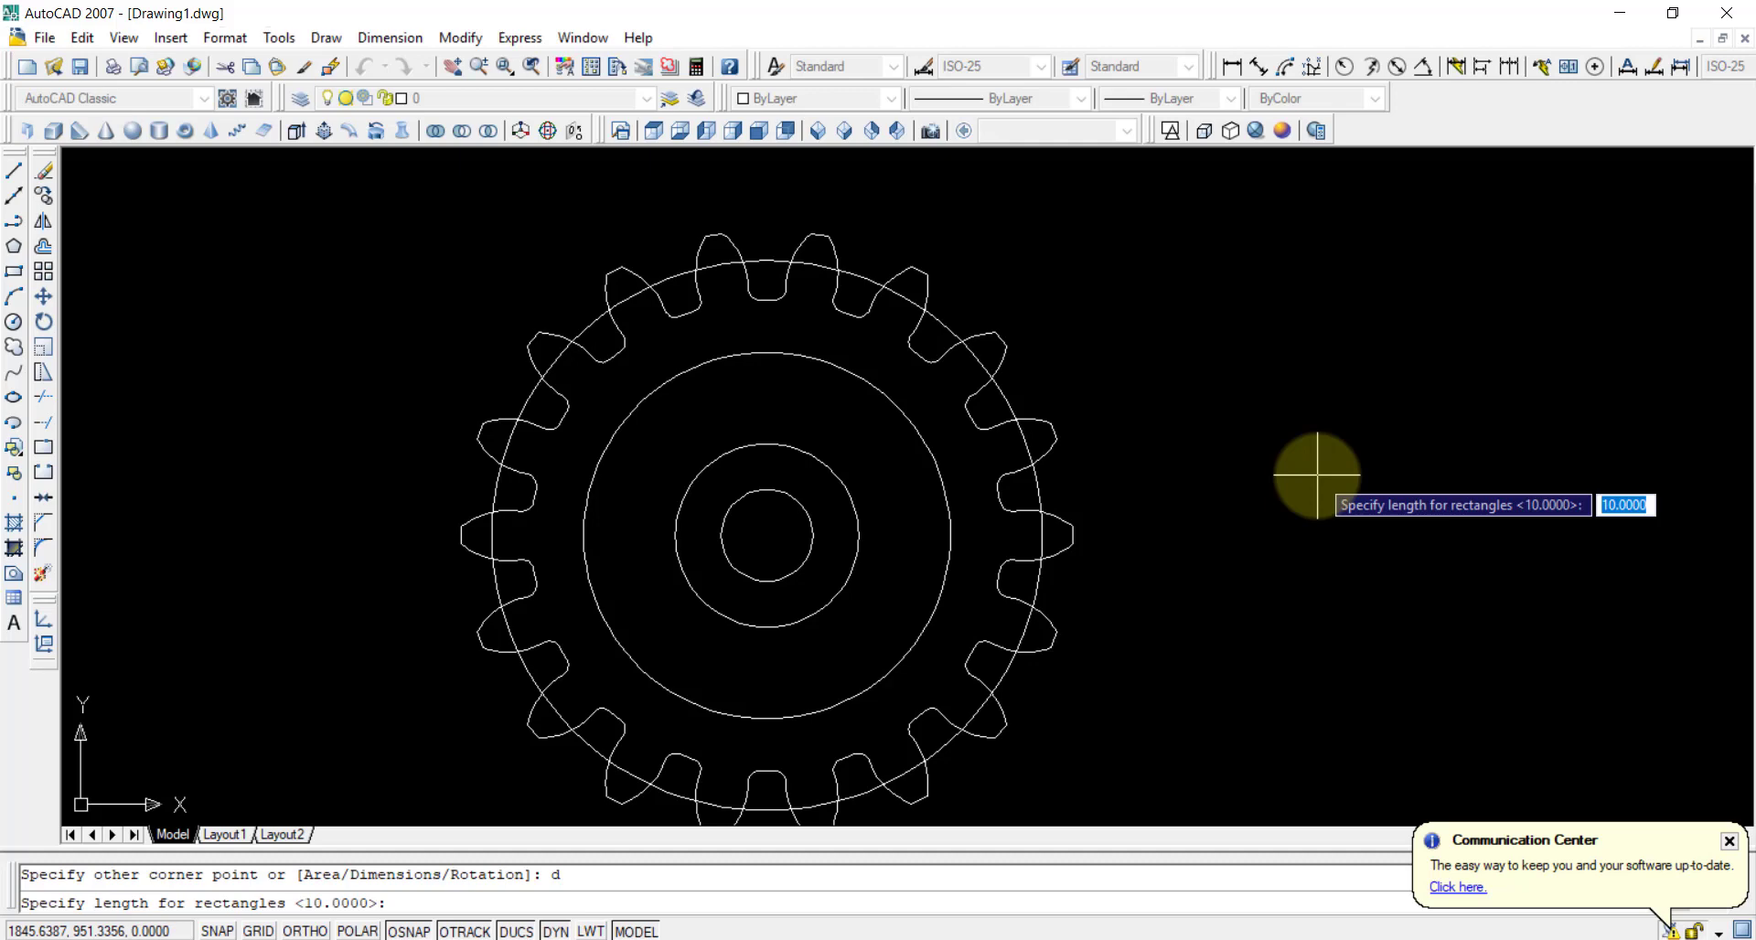
pyautogui.press('BackSpace')
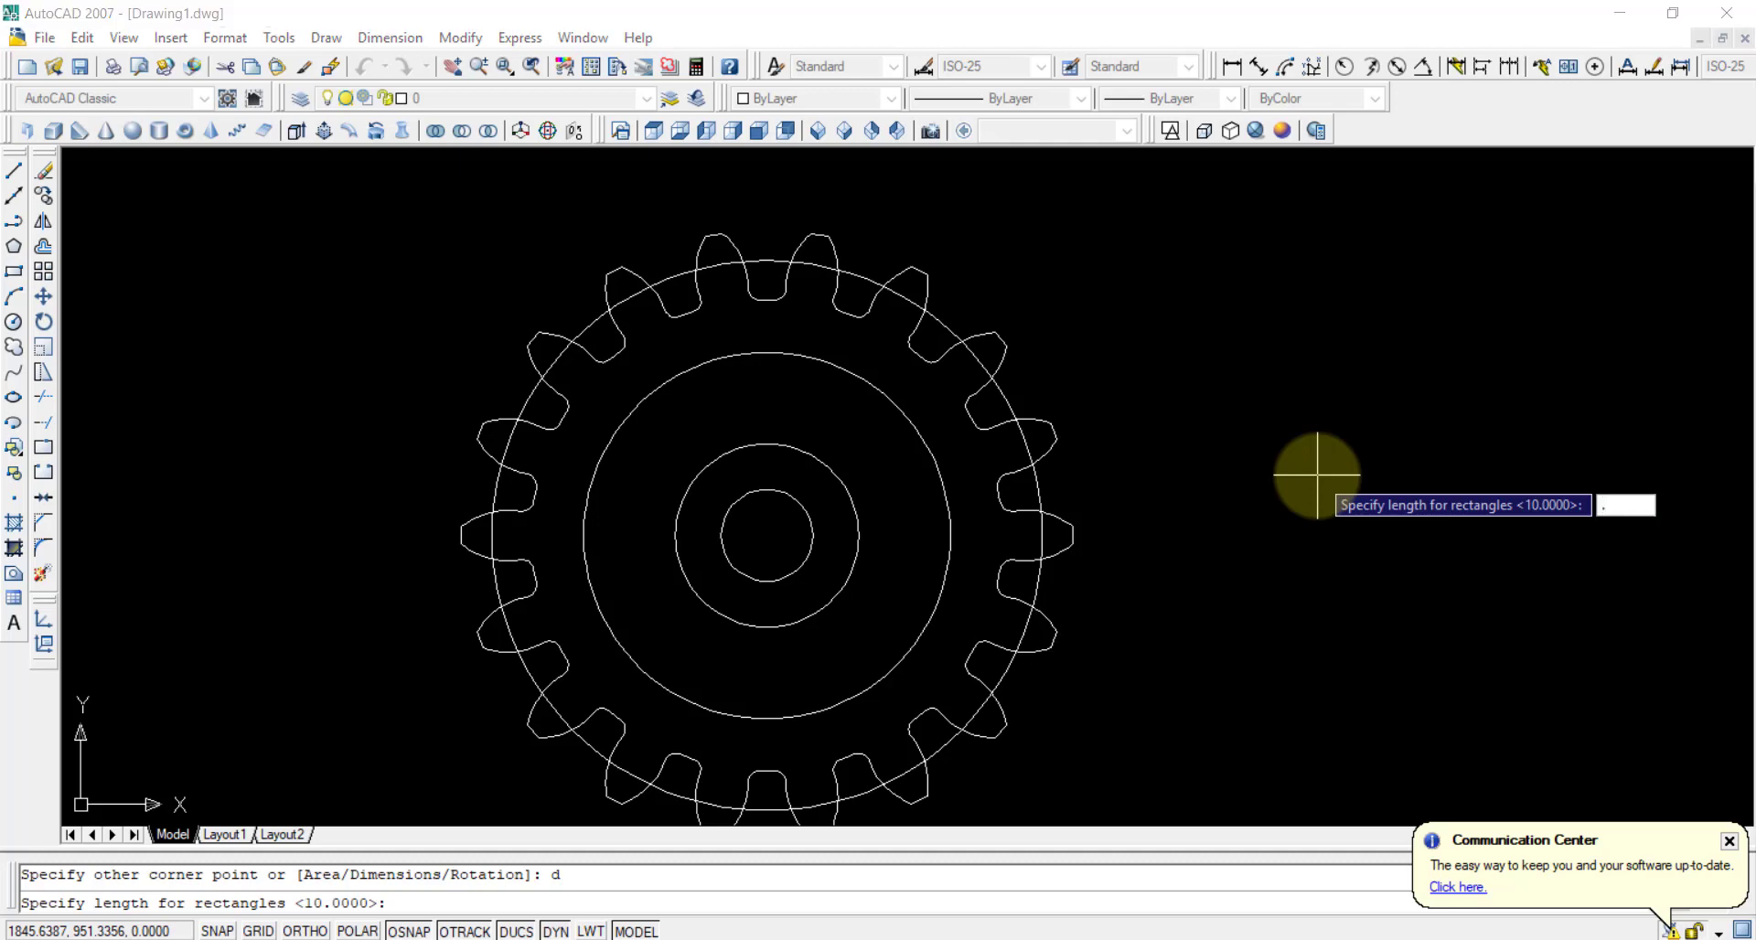
pyautogui.write('.24')
pyautogui.press('Return')
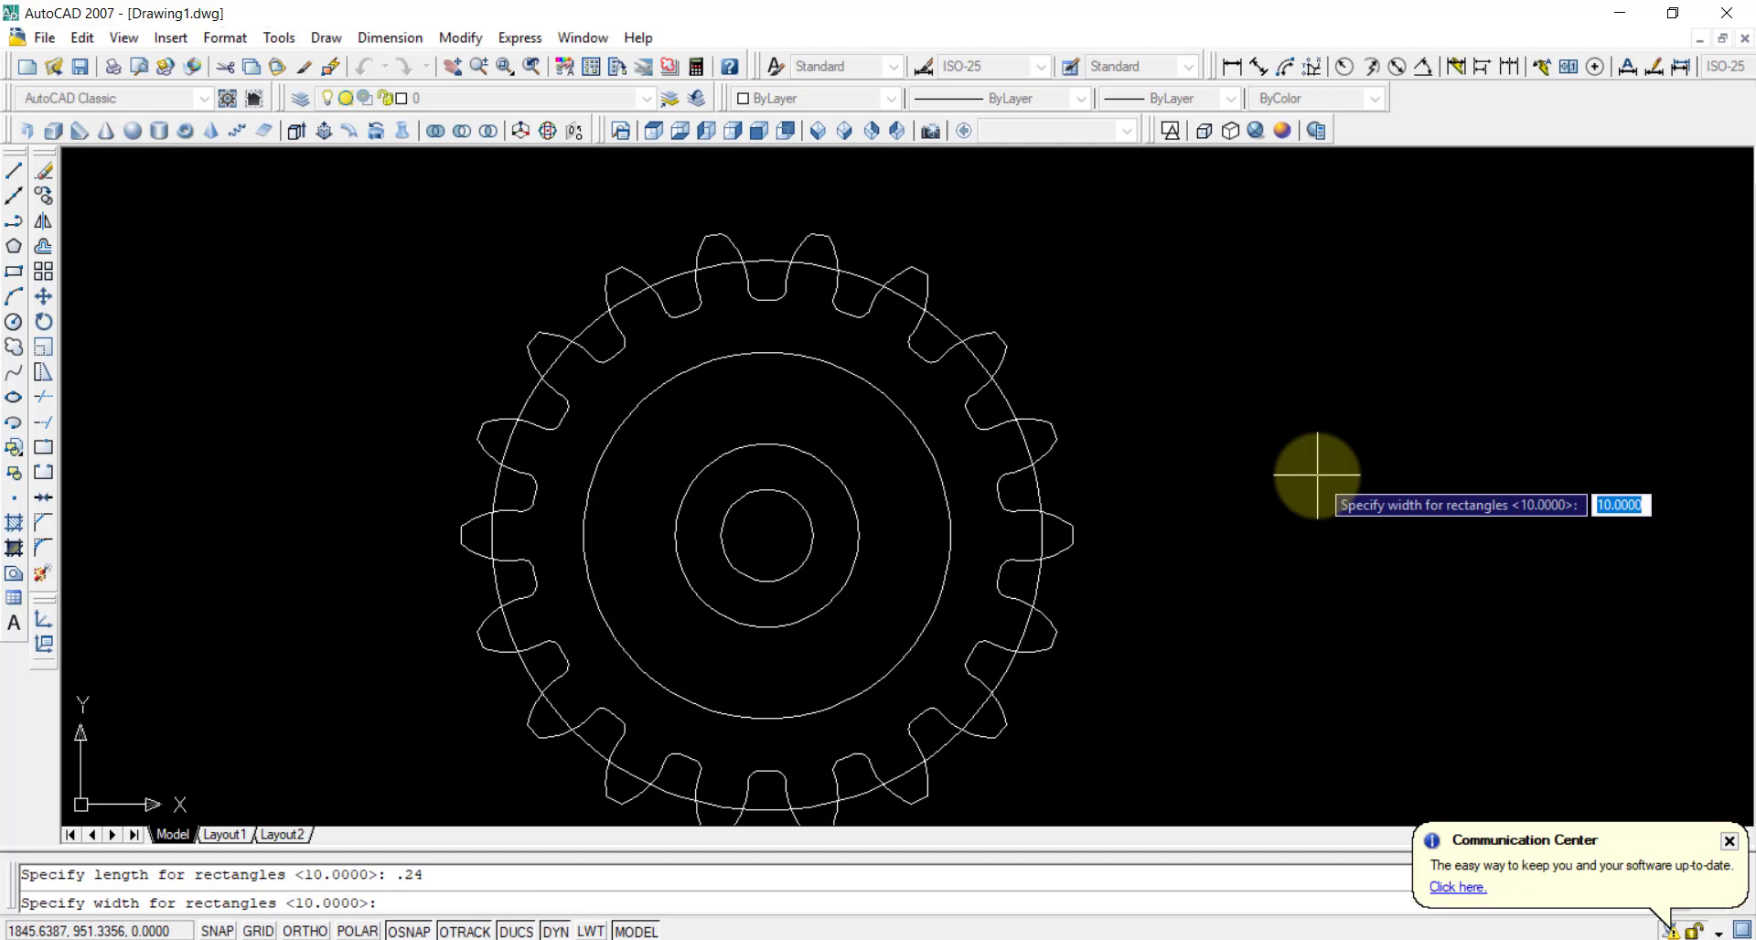
pyautogui.write('.12')
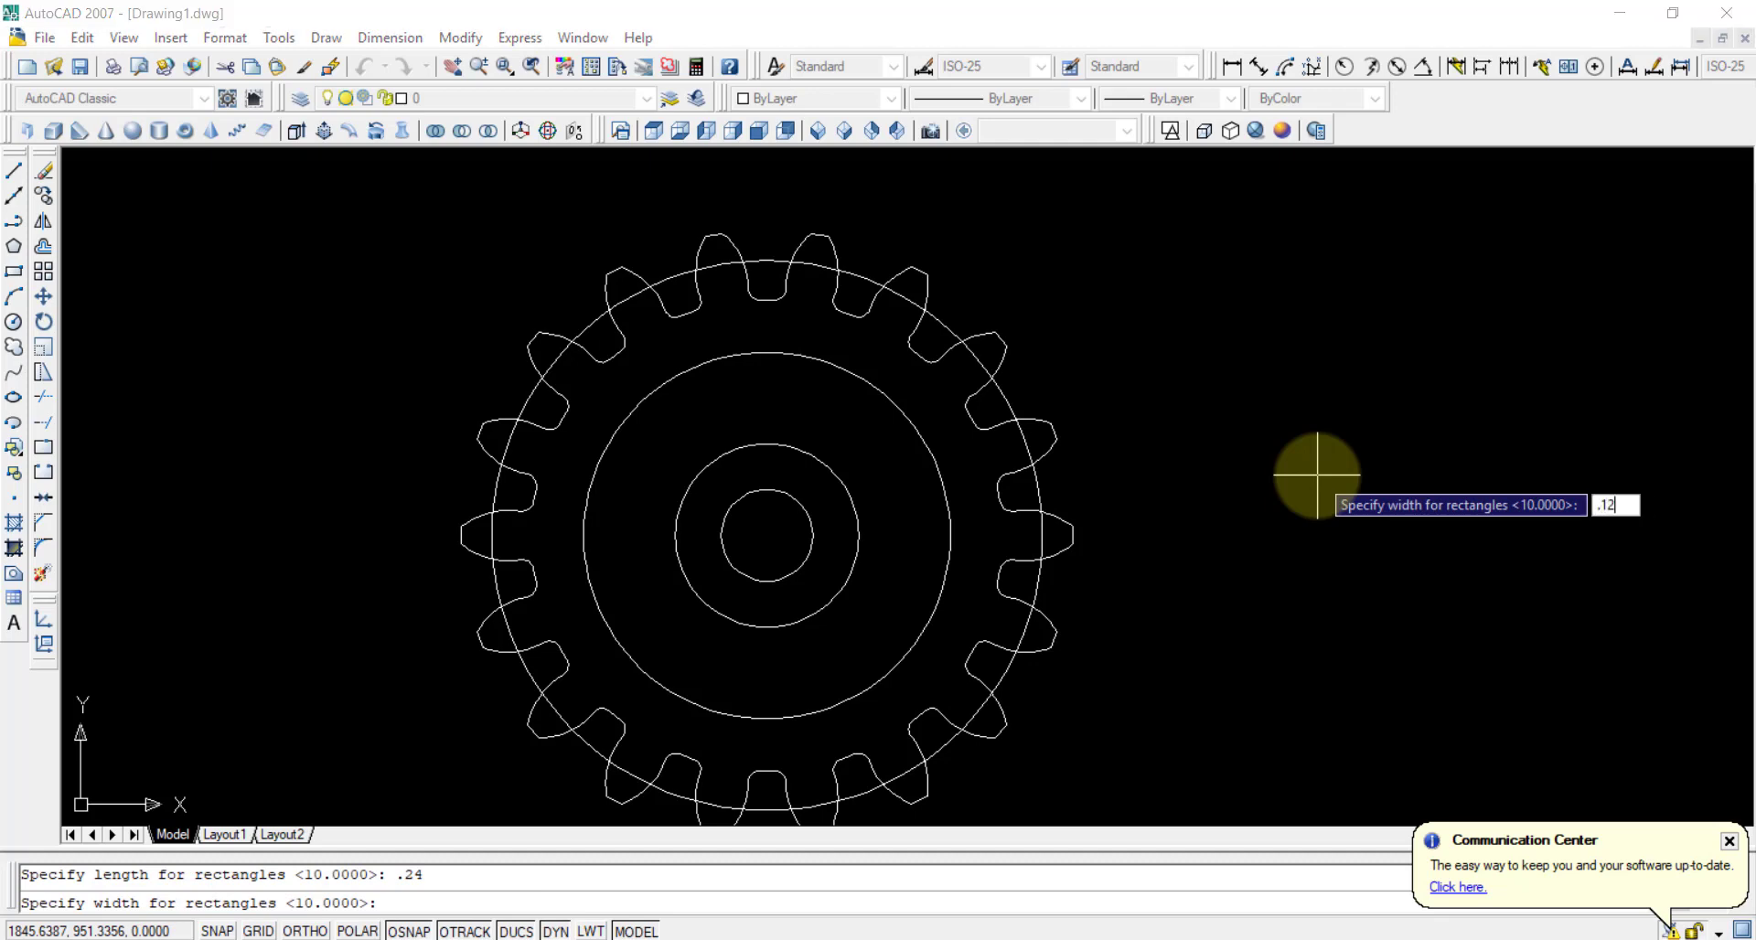
pyautogui.press('Return')
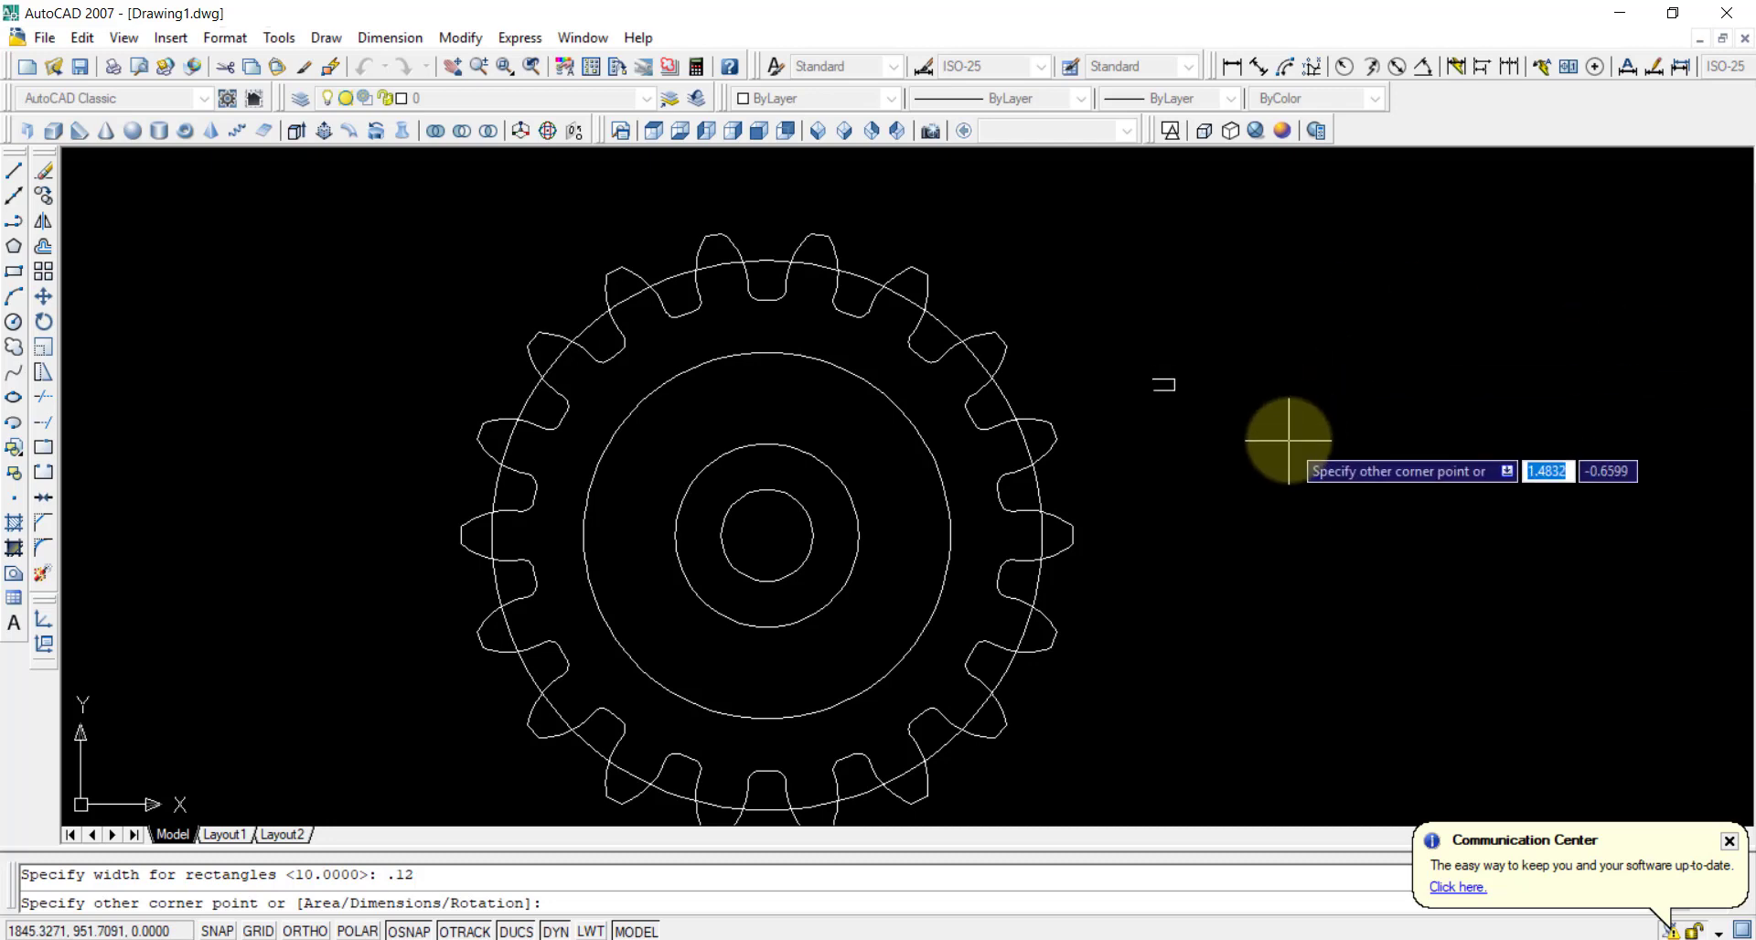
pyautogui.click(1288, 441)
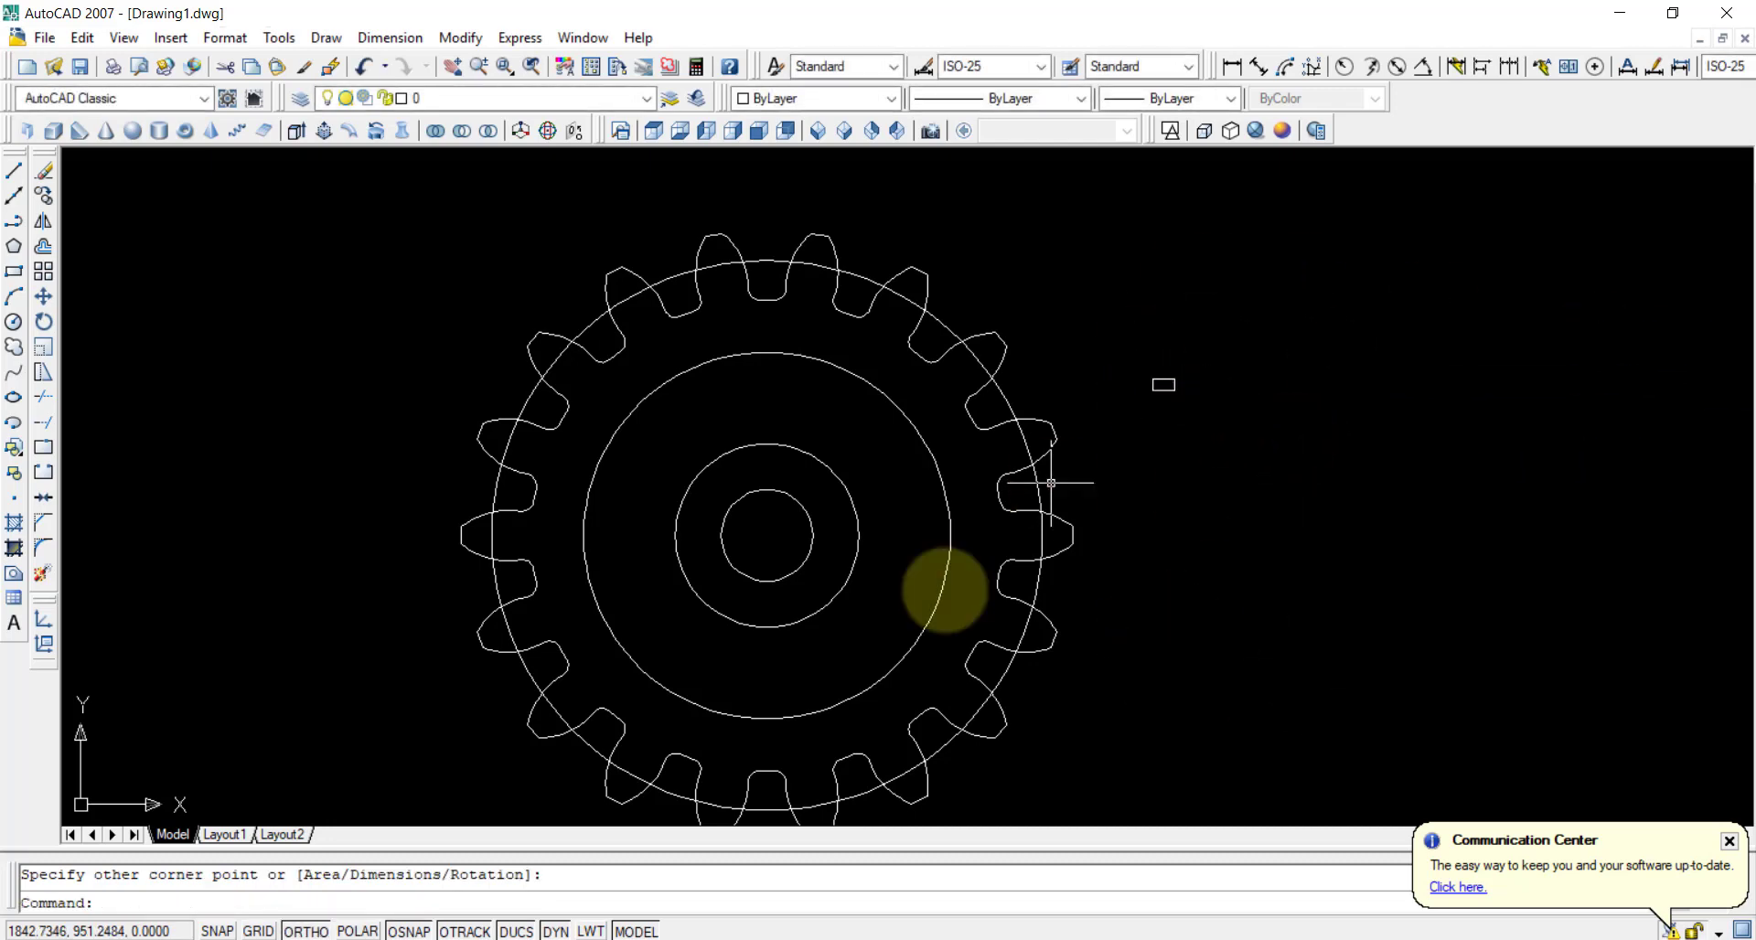
# - Move the small rectangle by its lower edge's midpoint to the top of the smallest circle, with Ortho and the Nearest object snap turned off
pyautogui.press('F7')
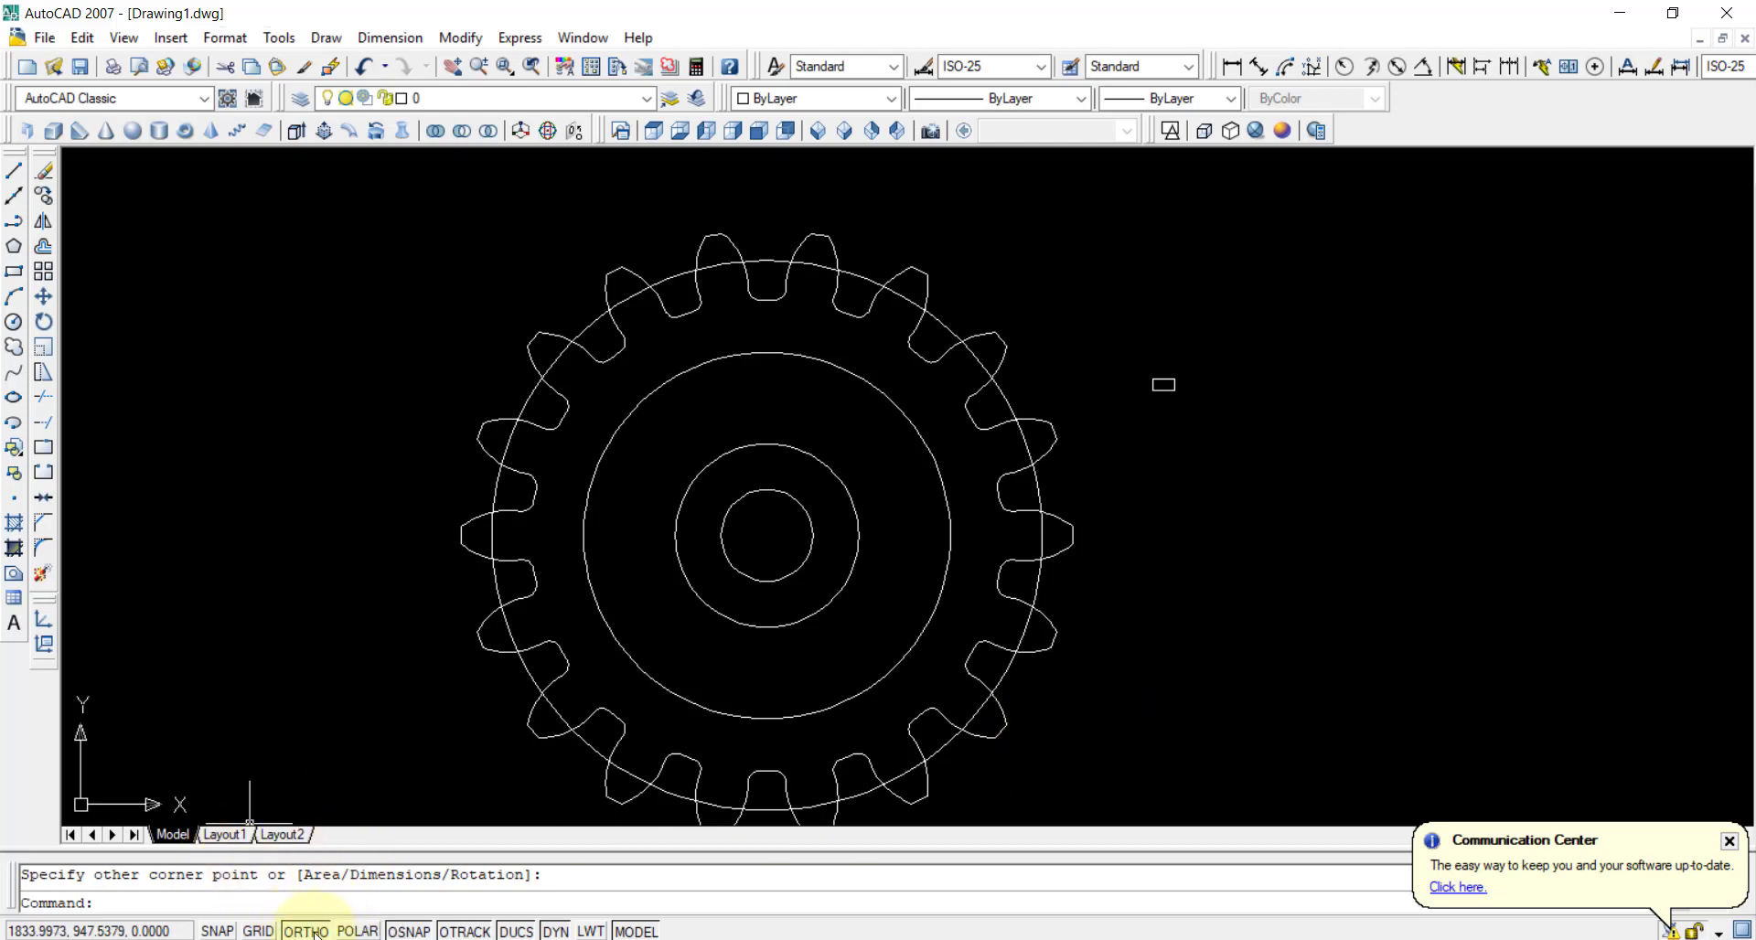
pyautogui.click(314, 931)
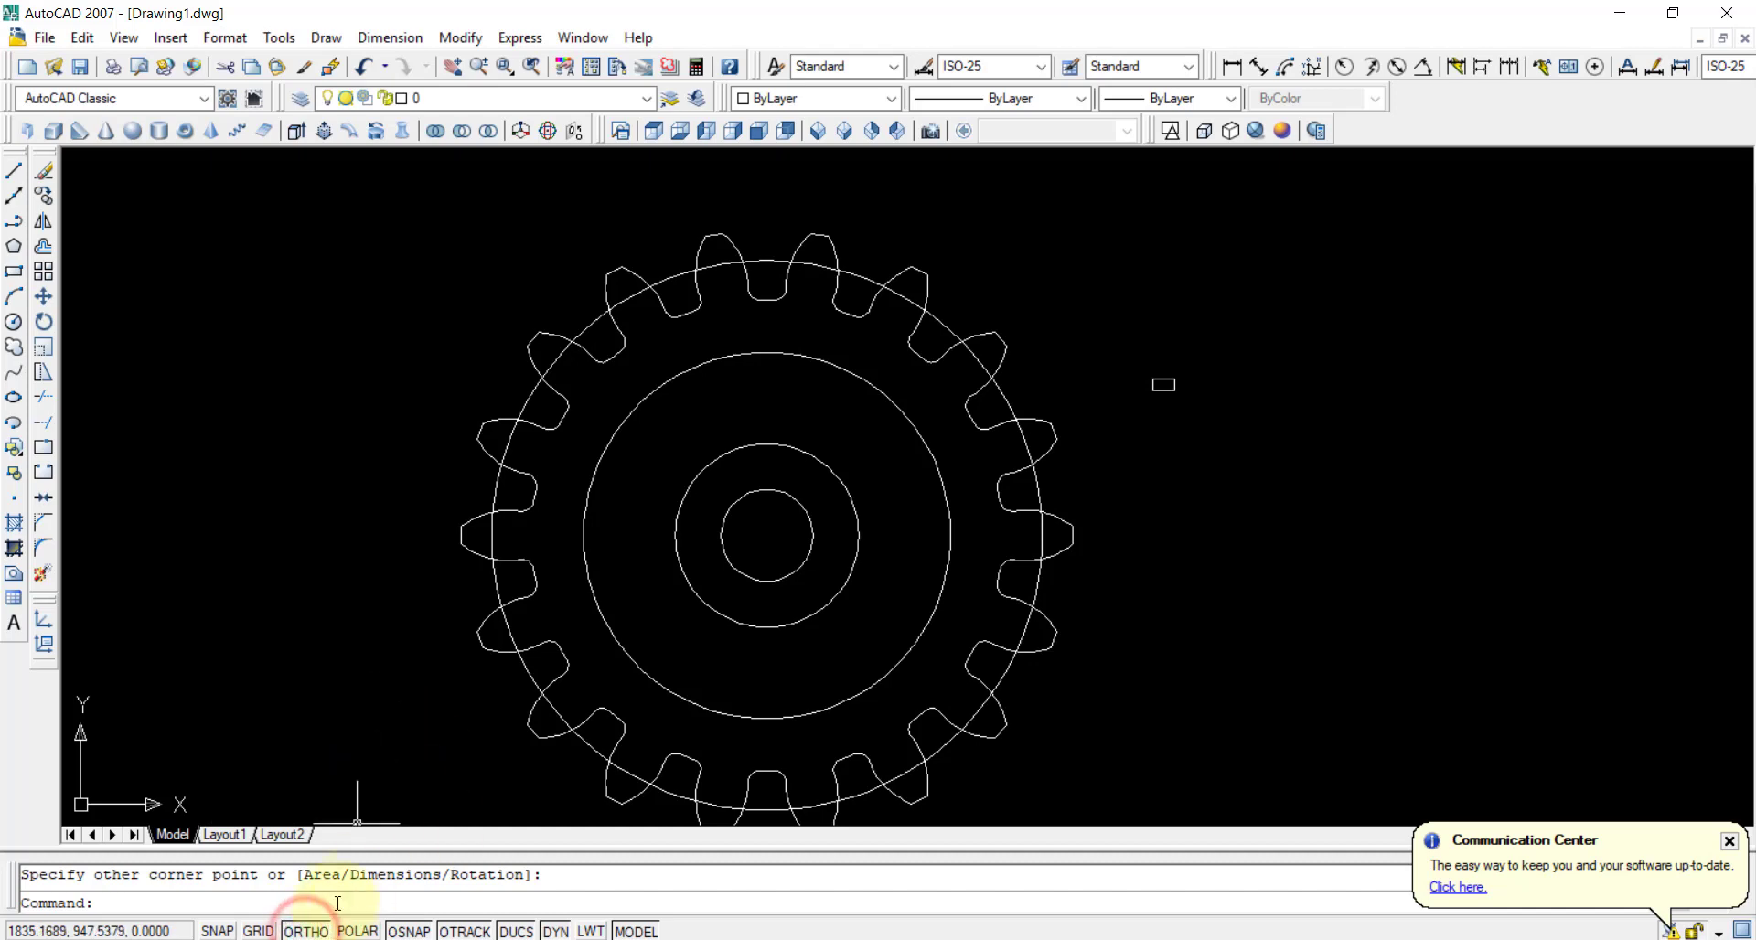
pyautogui.click(1217, 353)
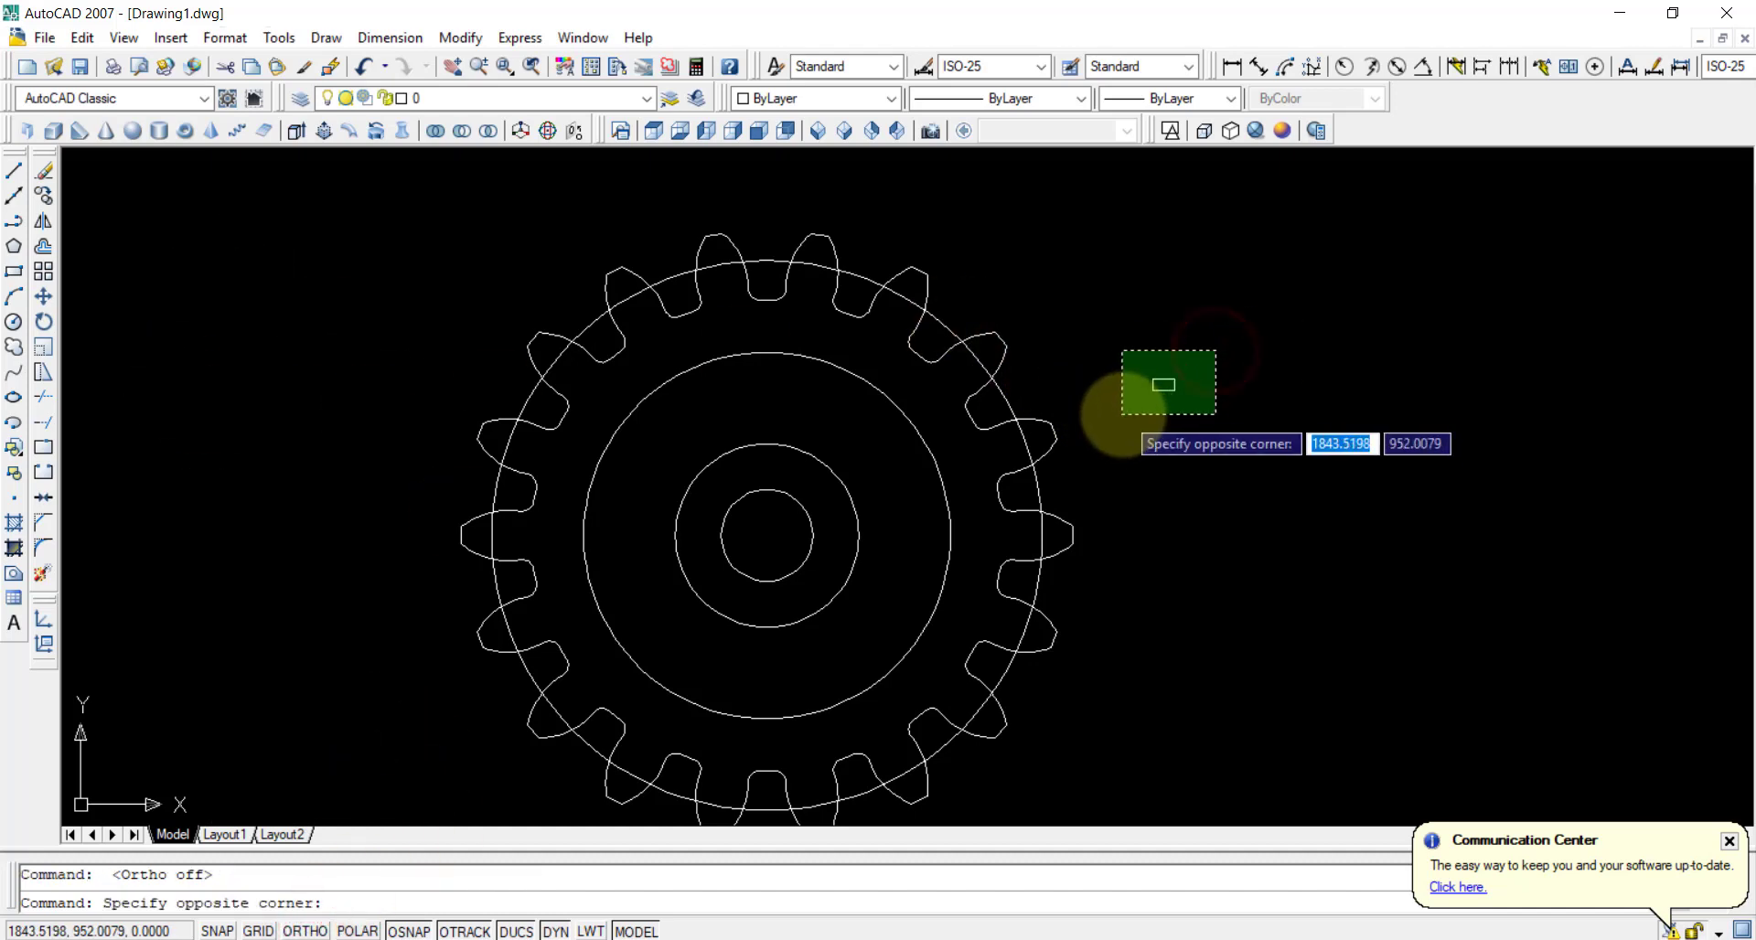
pyautogui.click(1123, 414)
pyautogui.scroll(3, 1257, 416)
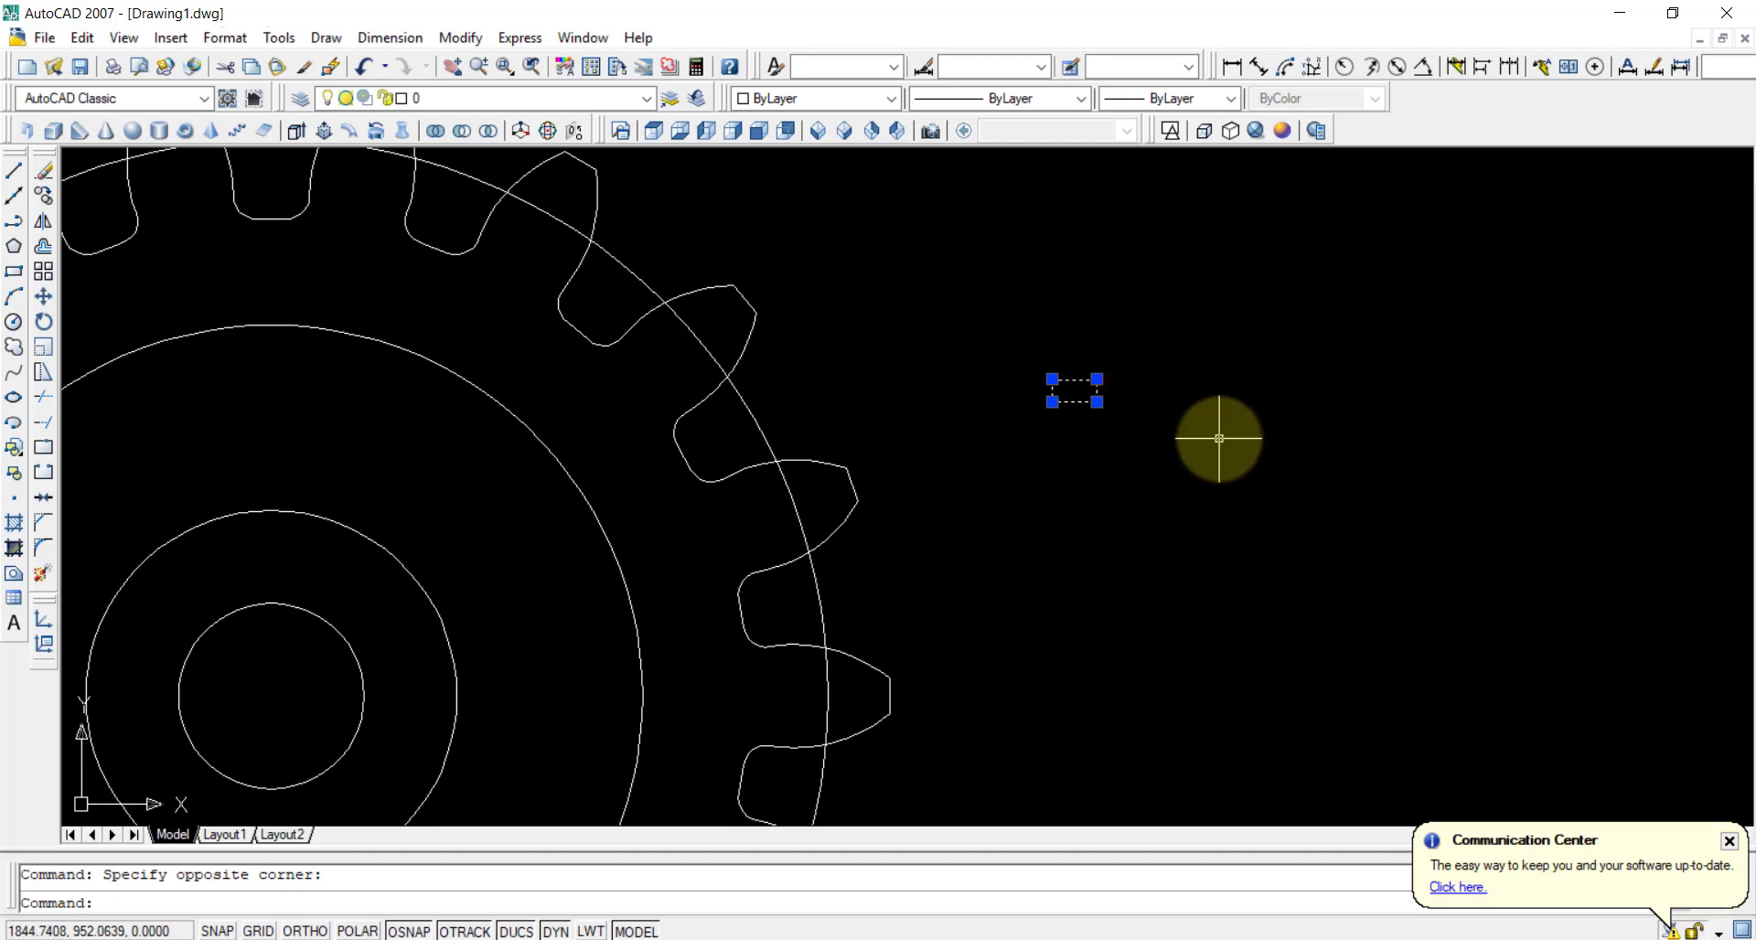
pyautogui.moveTo(1224, 440); pyautogui.dragTo(1331, 422, button='middle')
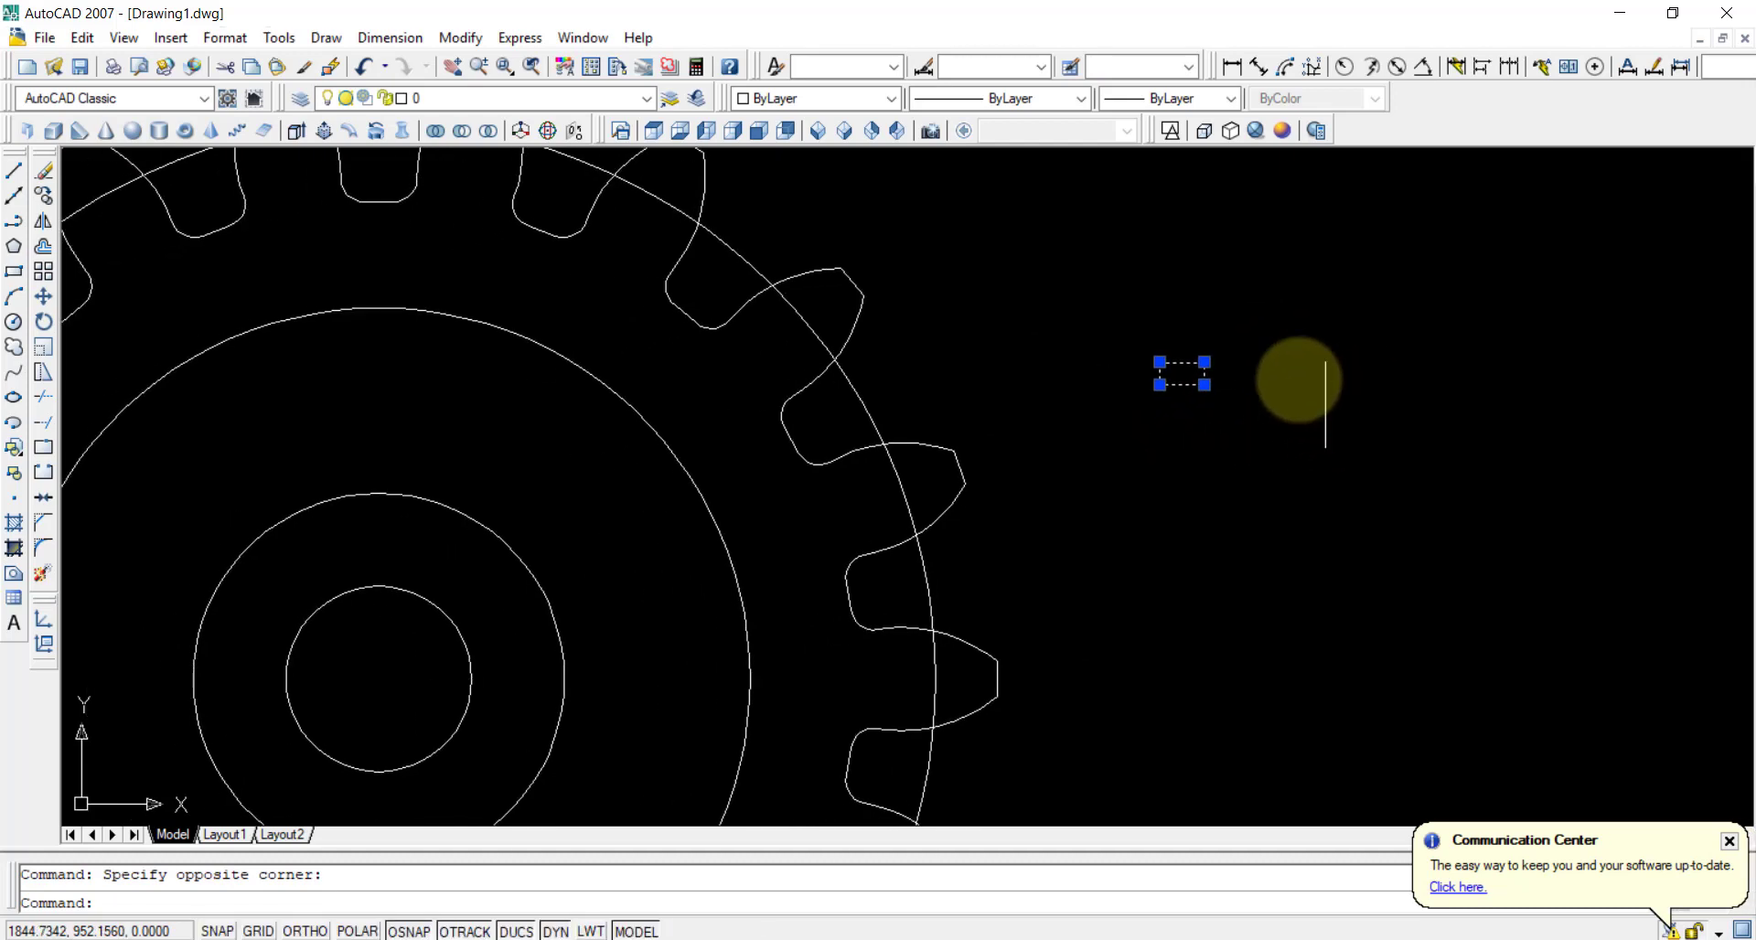
pyautogui.click(43, 296)
pyautogui.click(1188, 386)
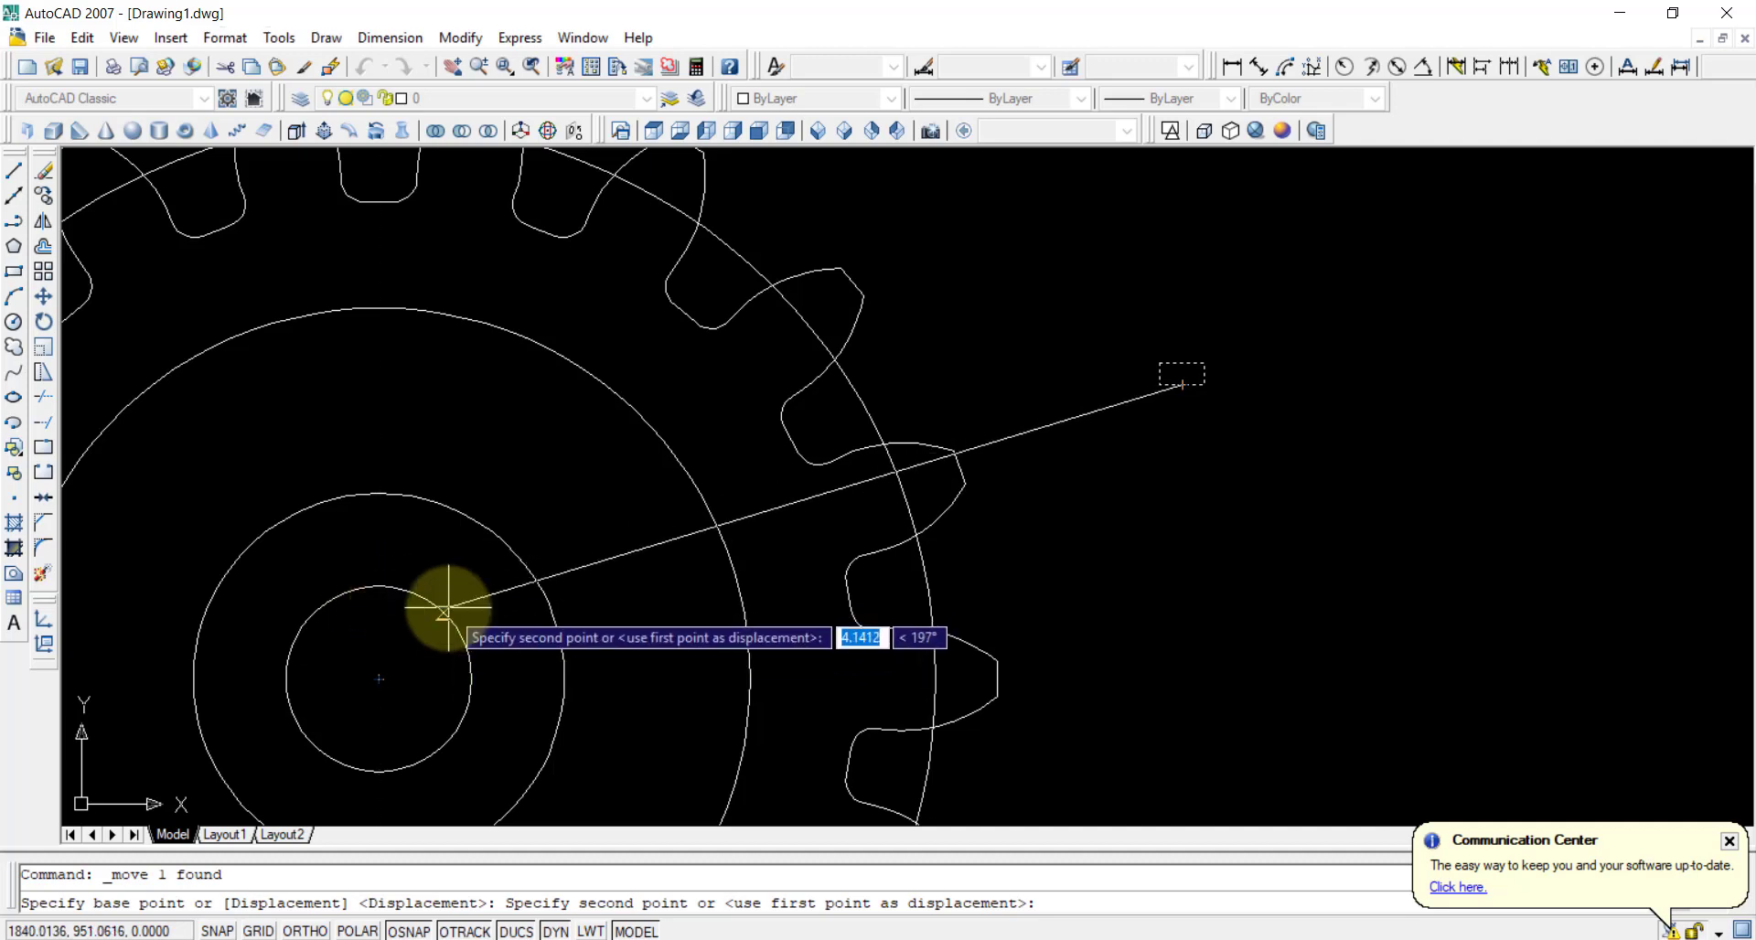
pyautogui.rightClick(367, 931)
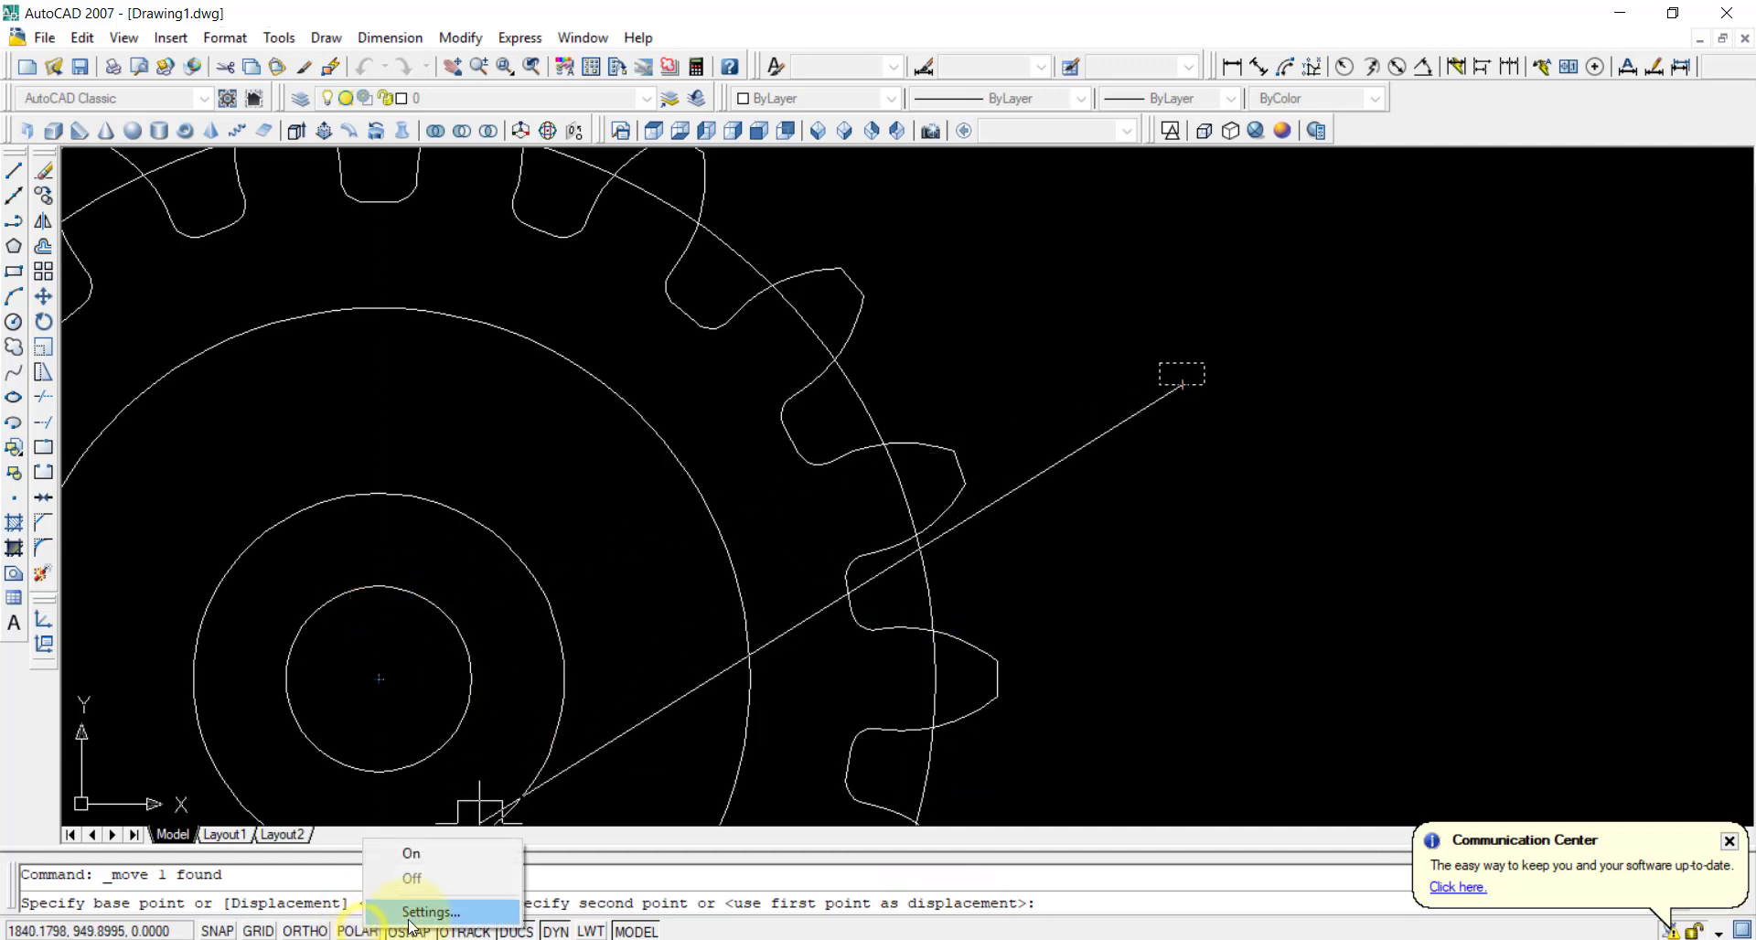
pyautogui.rightClick(403, 931)
pyautogui.click(468, 914)
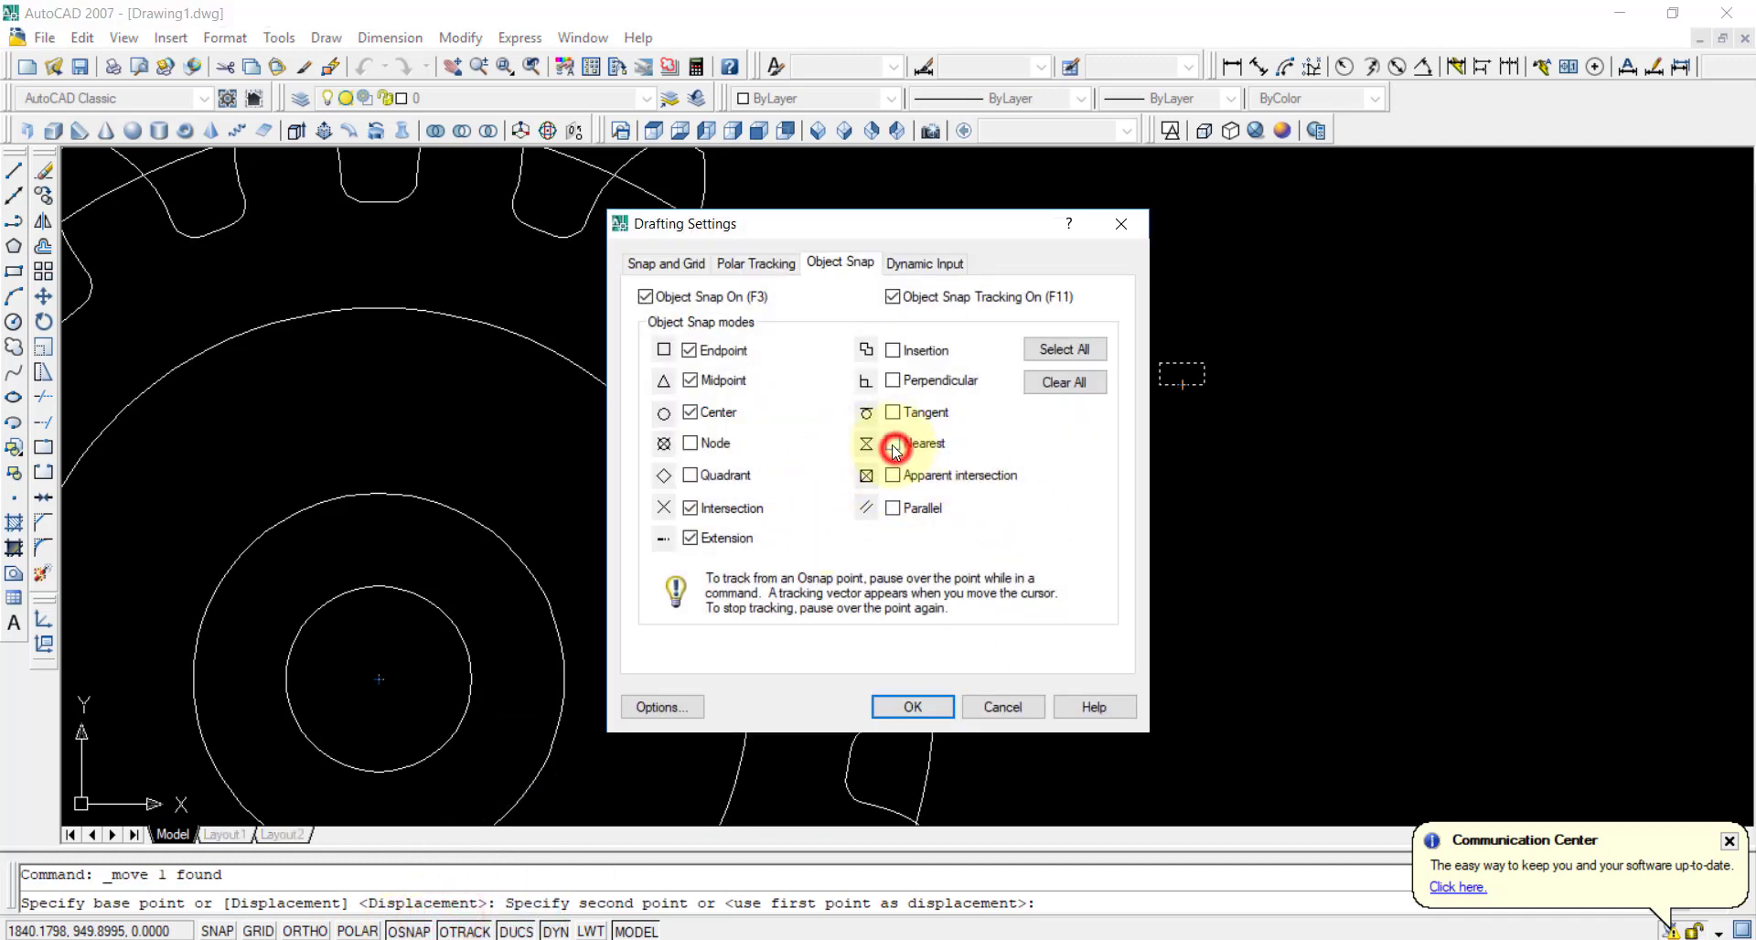
pyautogui.click(908, 702)
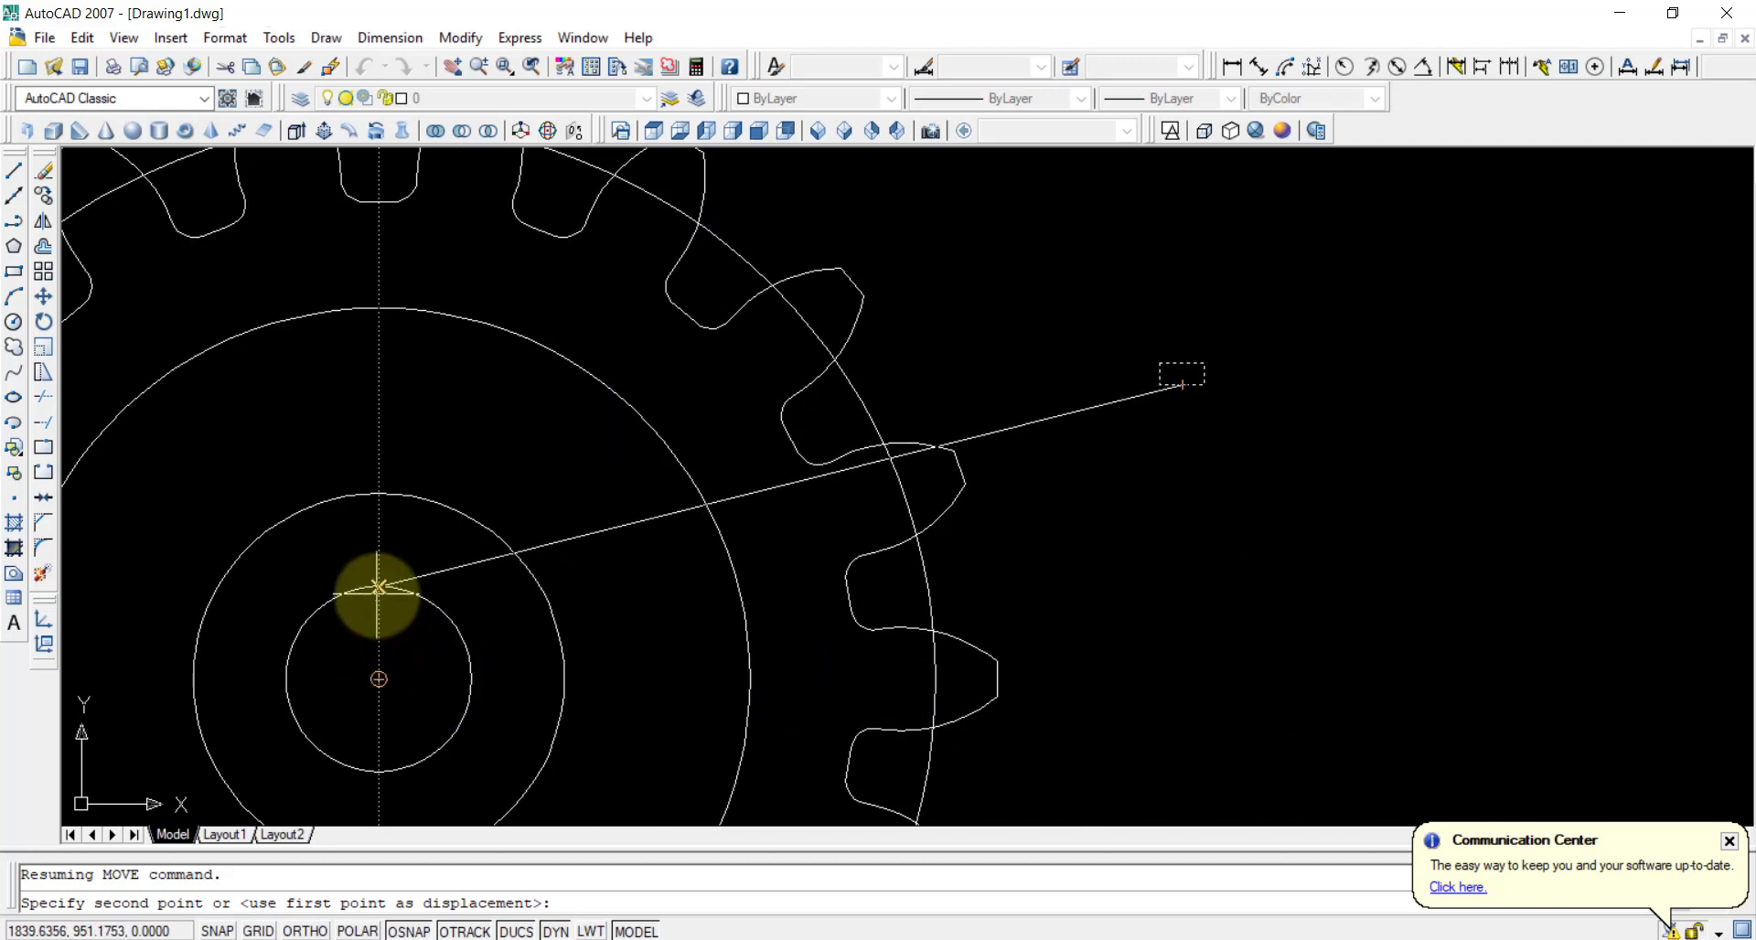
pyautogui.click(379, 586)
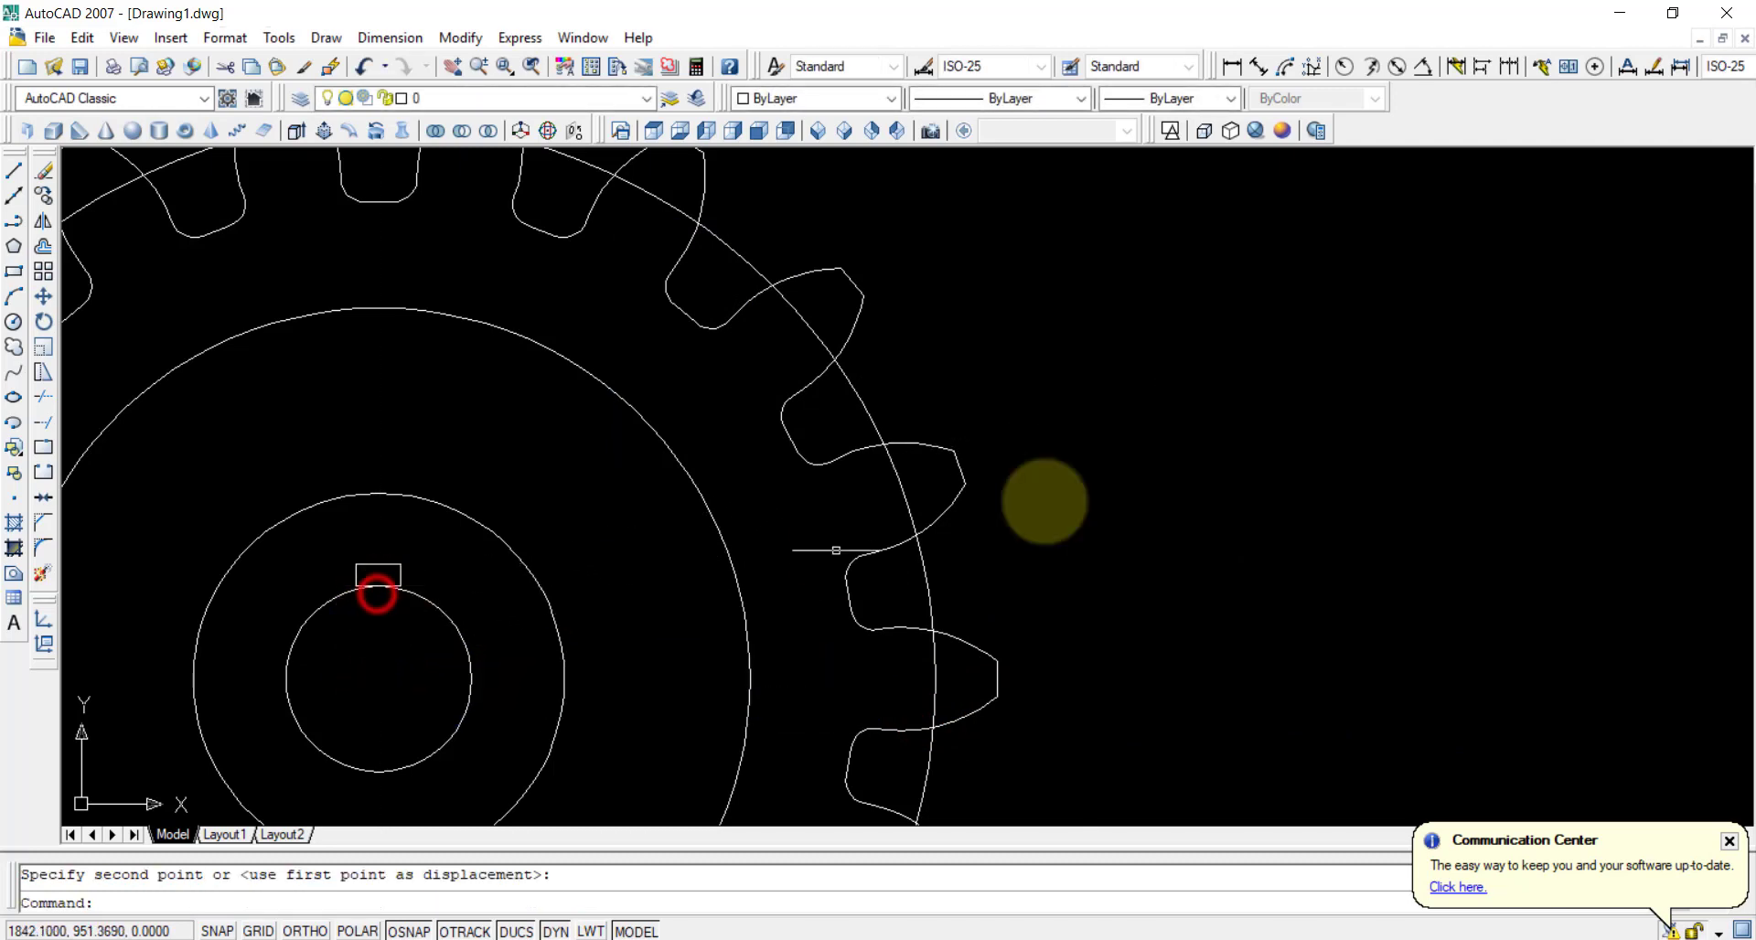
# - Examine how the small rectangle sits on top of the smallest circle at the gear's centre
pyautogui.moveTo(561, 513); pyautogui.dragTo(1076, 467, button='middle')
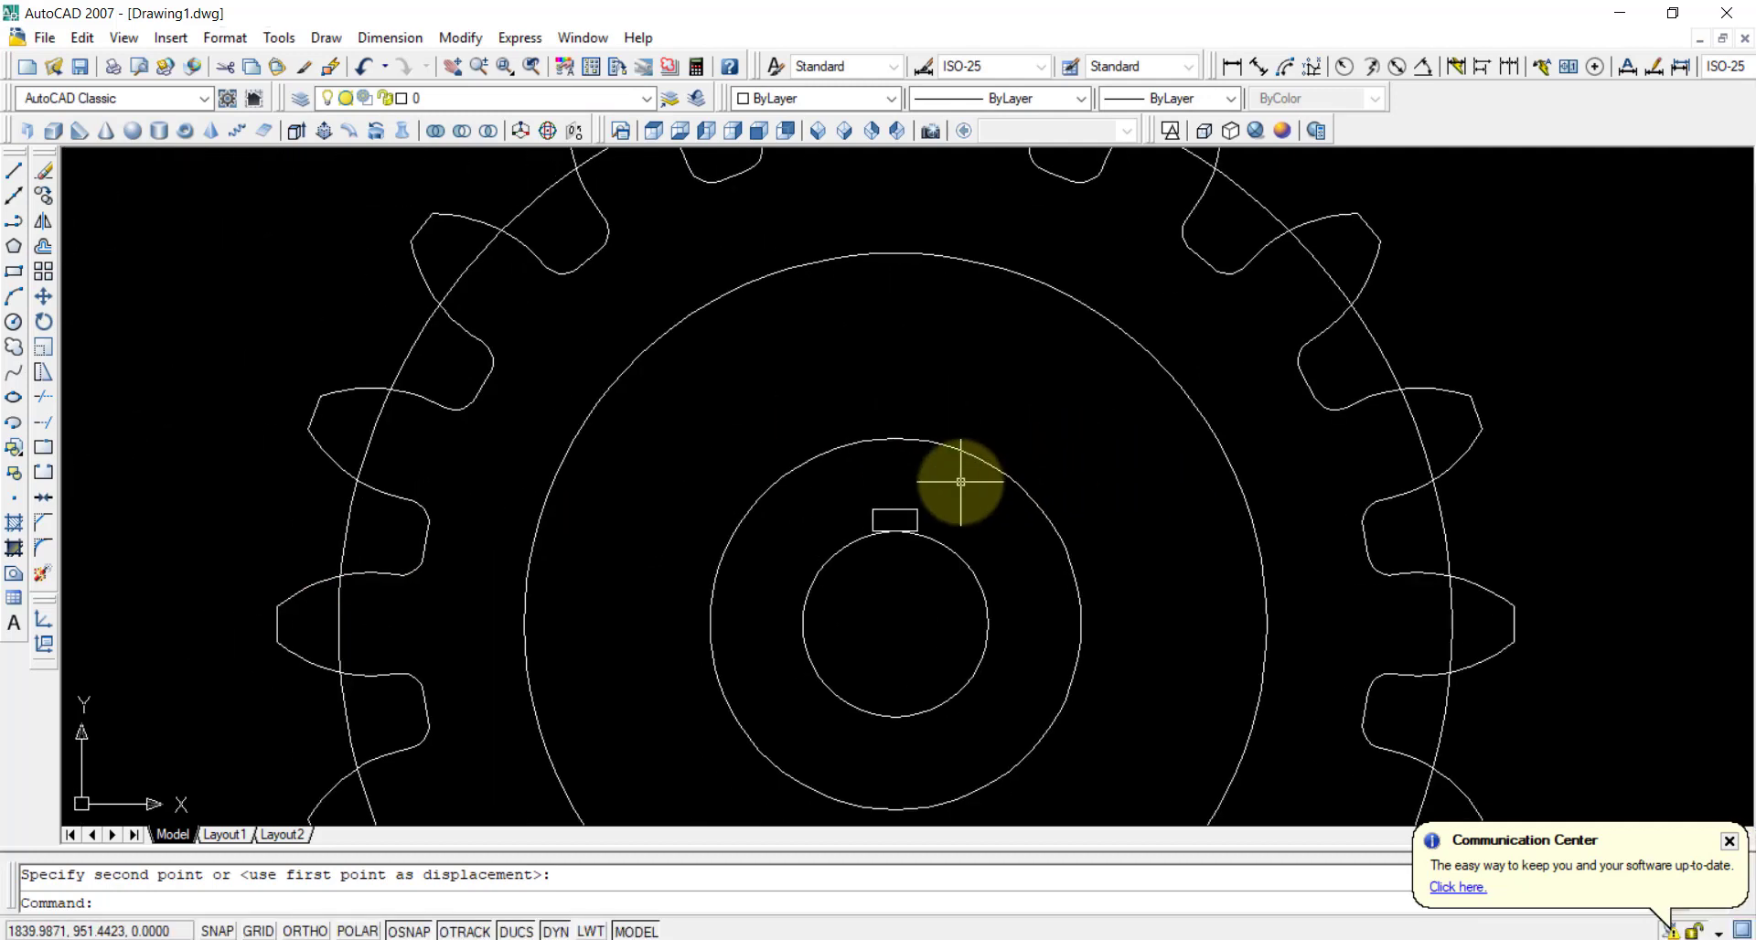
pyautogui.scroll(3, 951, 485)
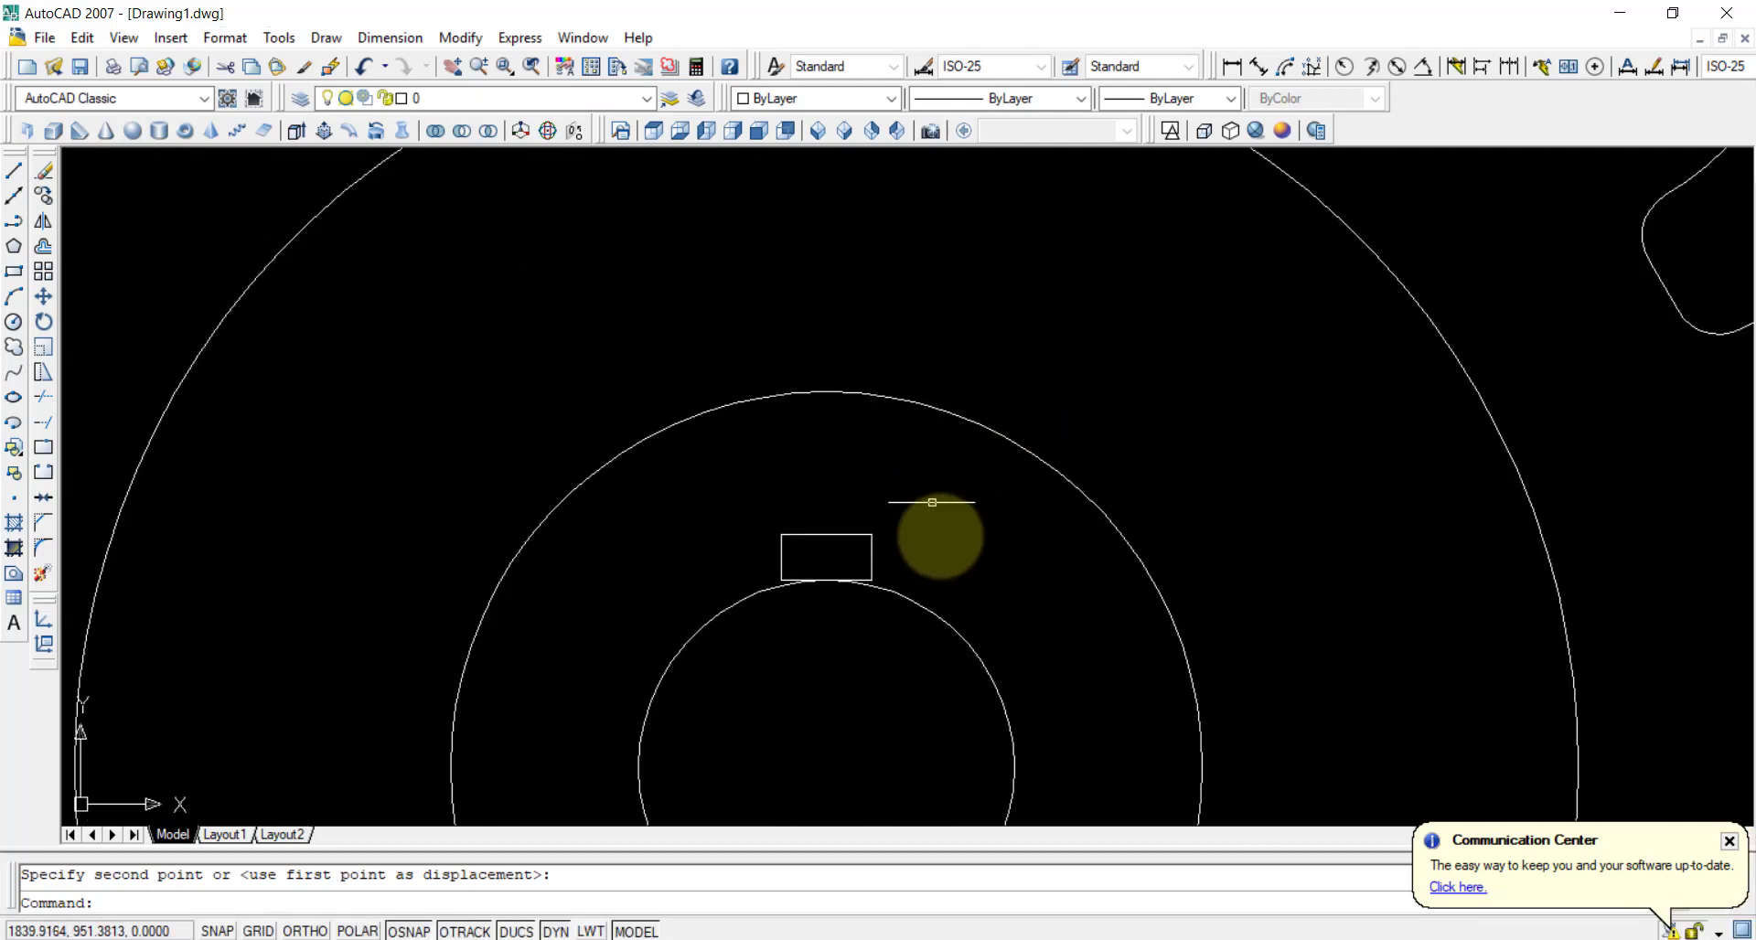
pyautogui.scroll(2, 948, 539)
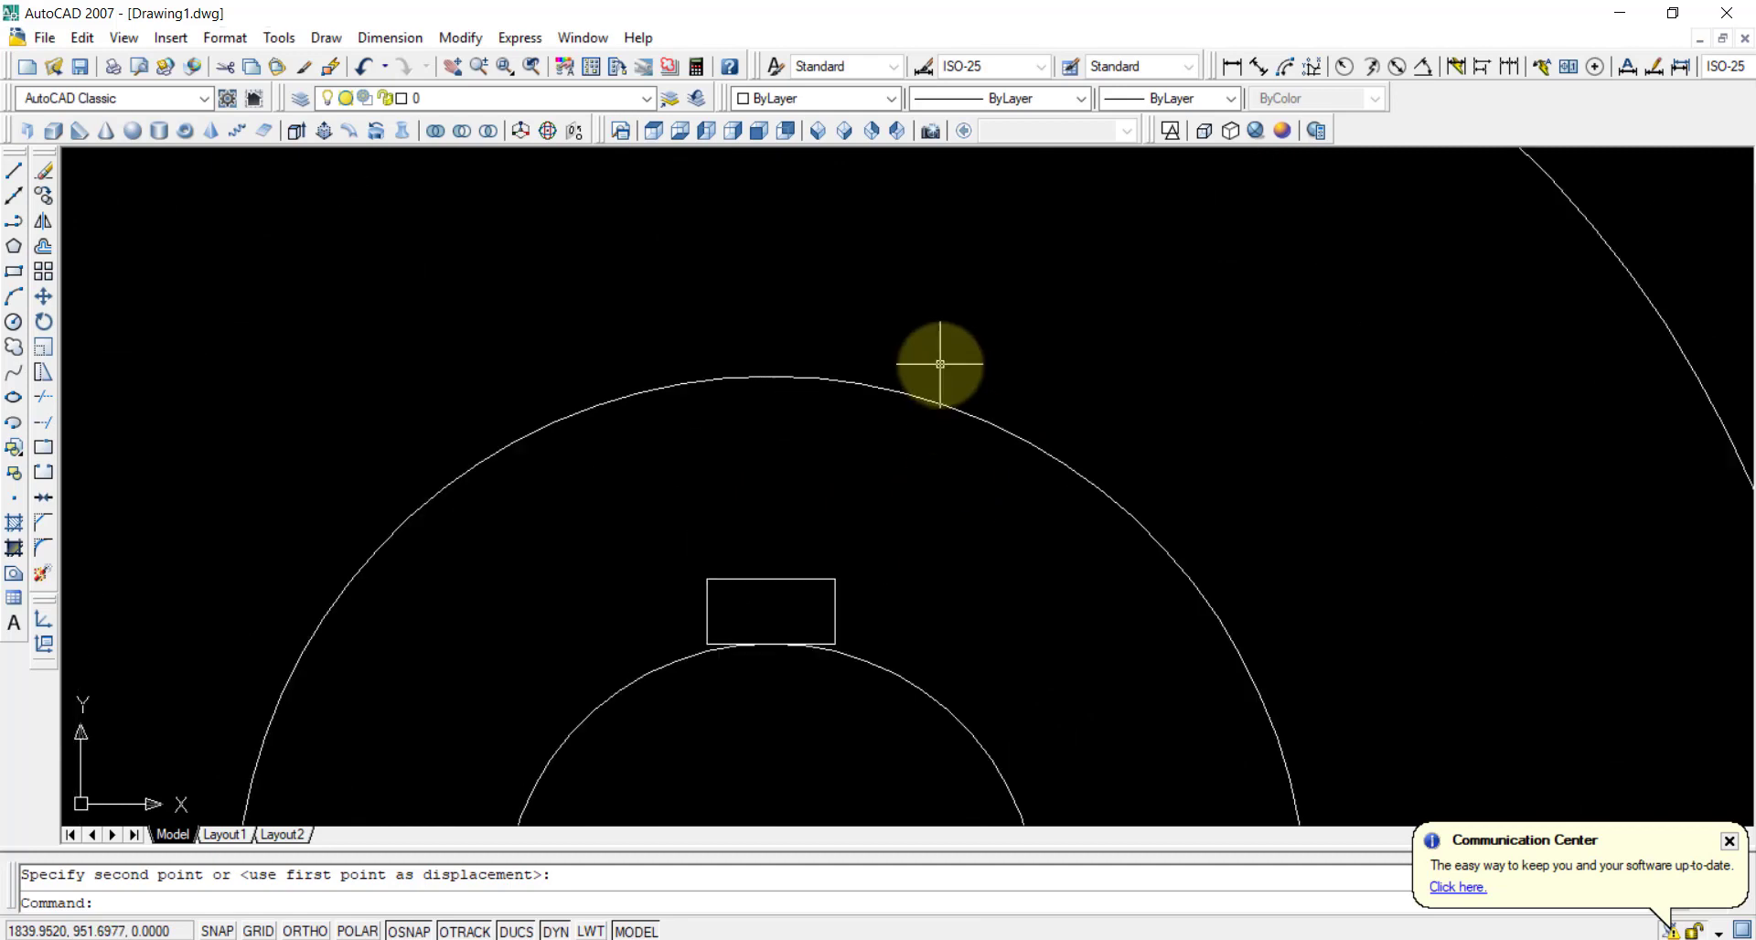
pyautogui.scroll(-6, 940, 365)
pyautogui.scroll(6, 941, 357)
pyautogui.scroll(4, 940, 345)
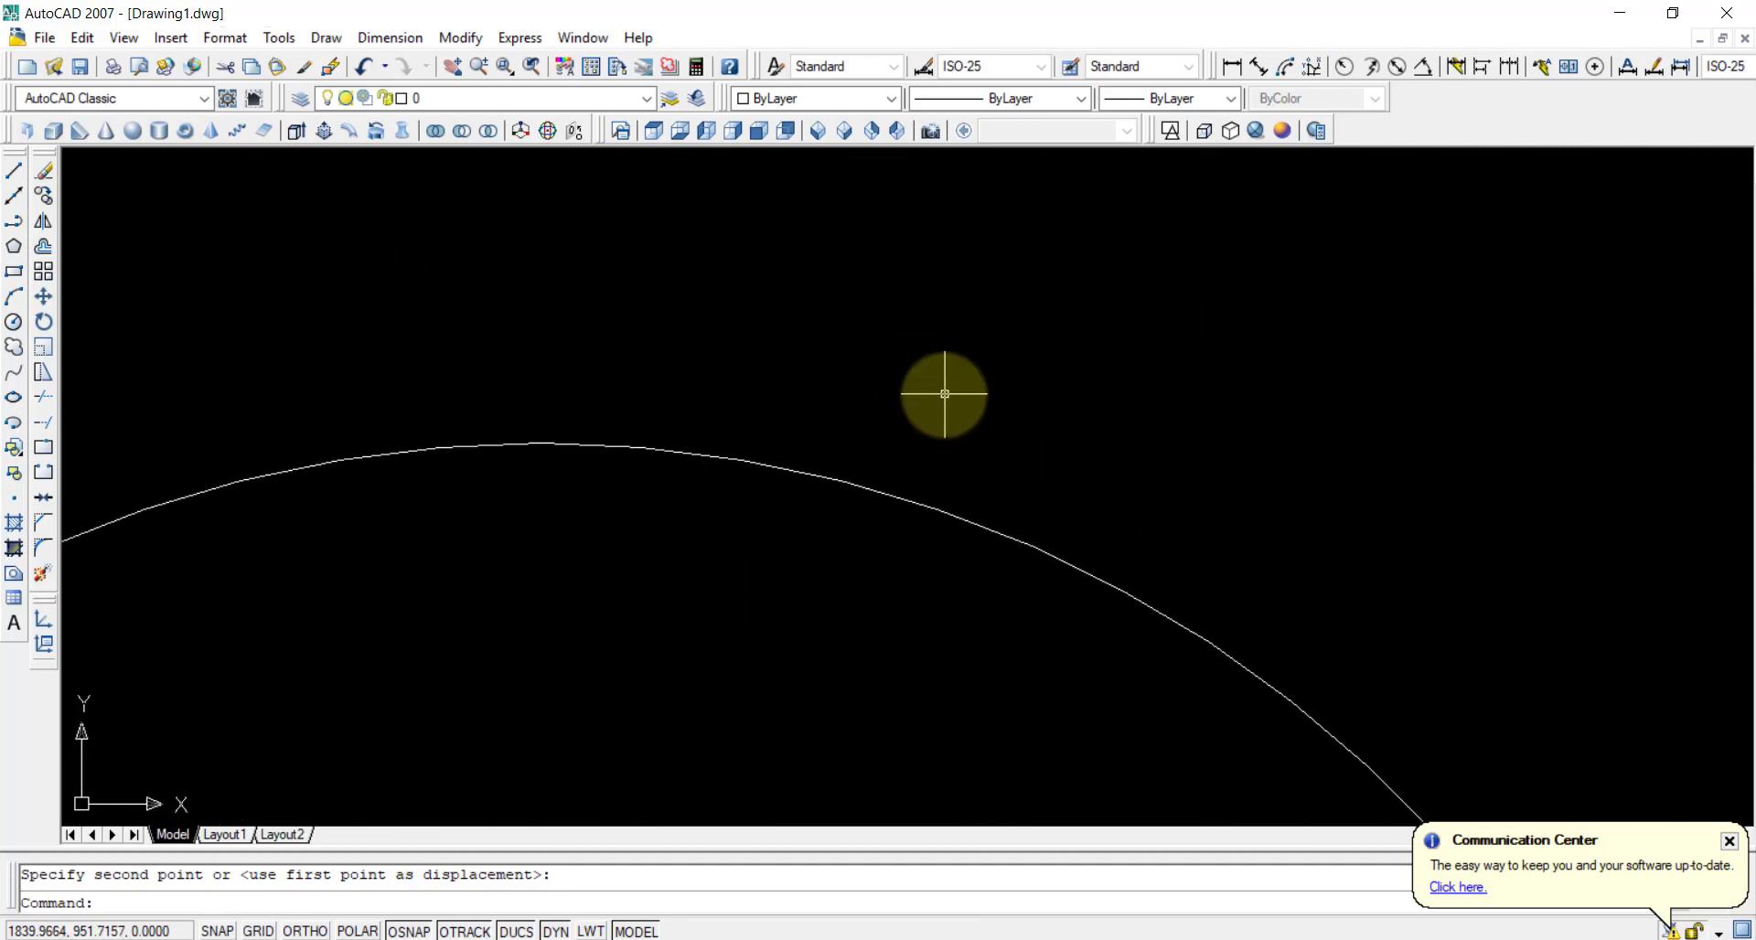
pyautogui.scroll(-8, 947, 376)
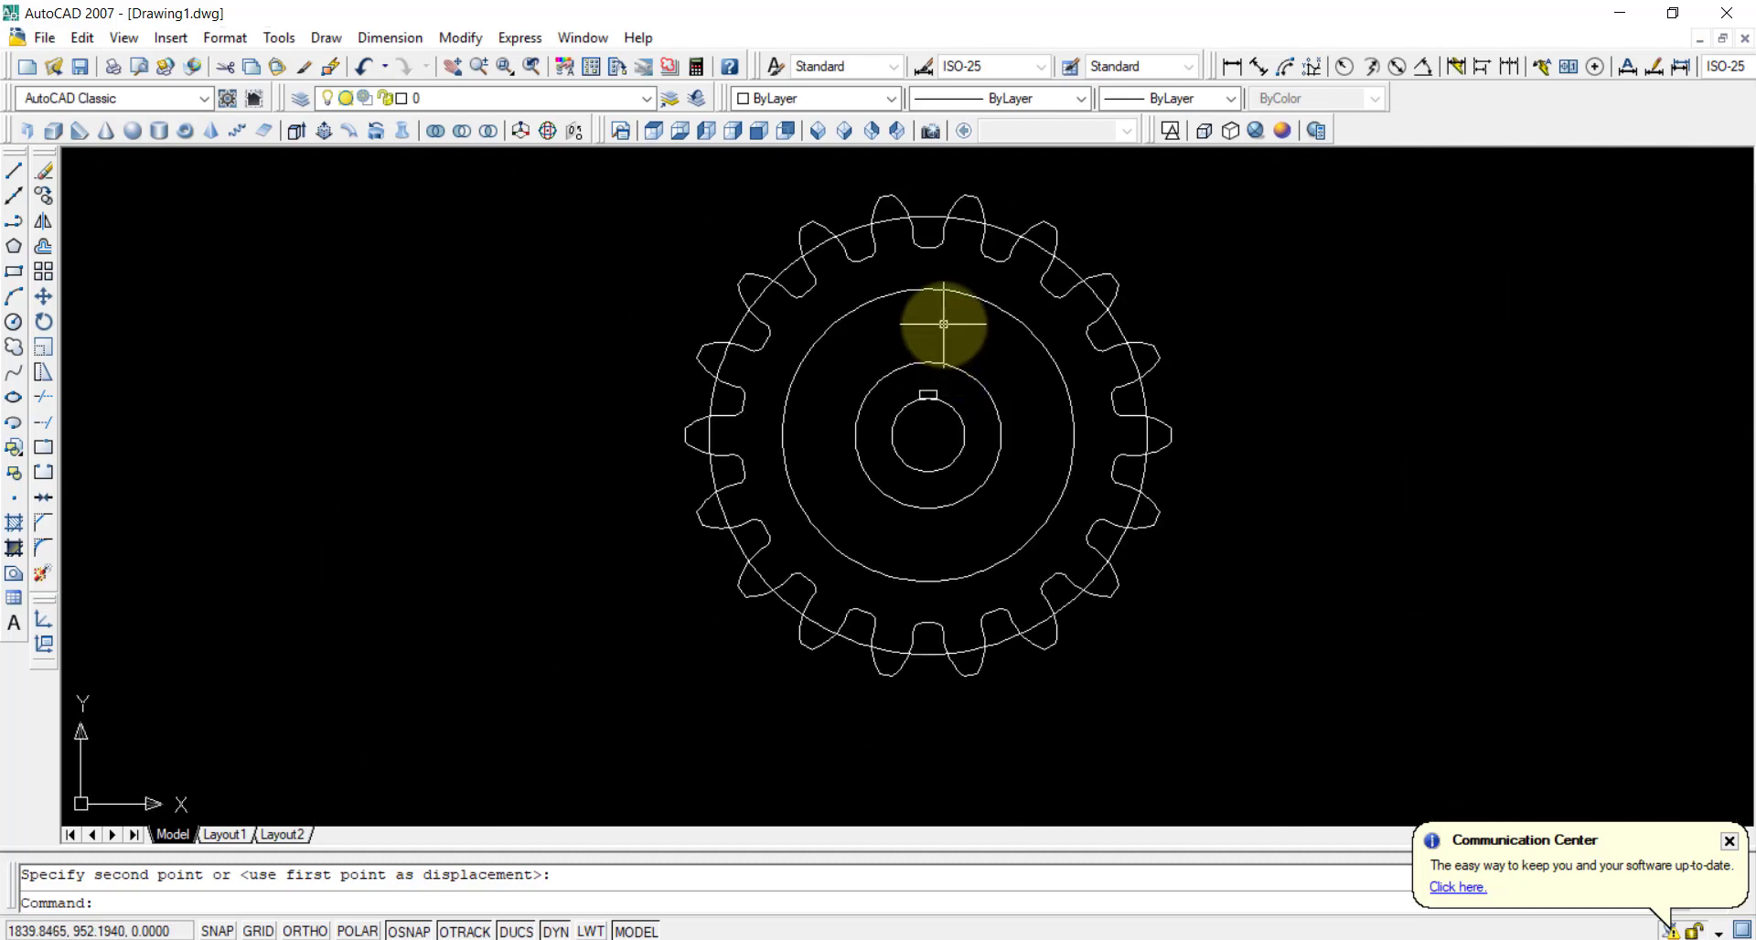
pyautogui.scroll(6, 944, 324)
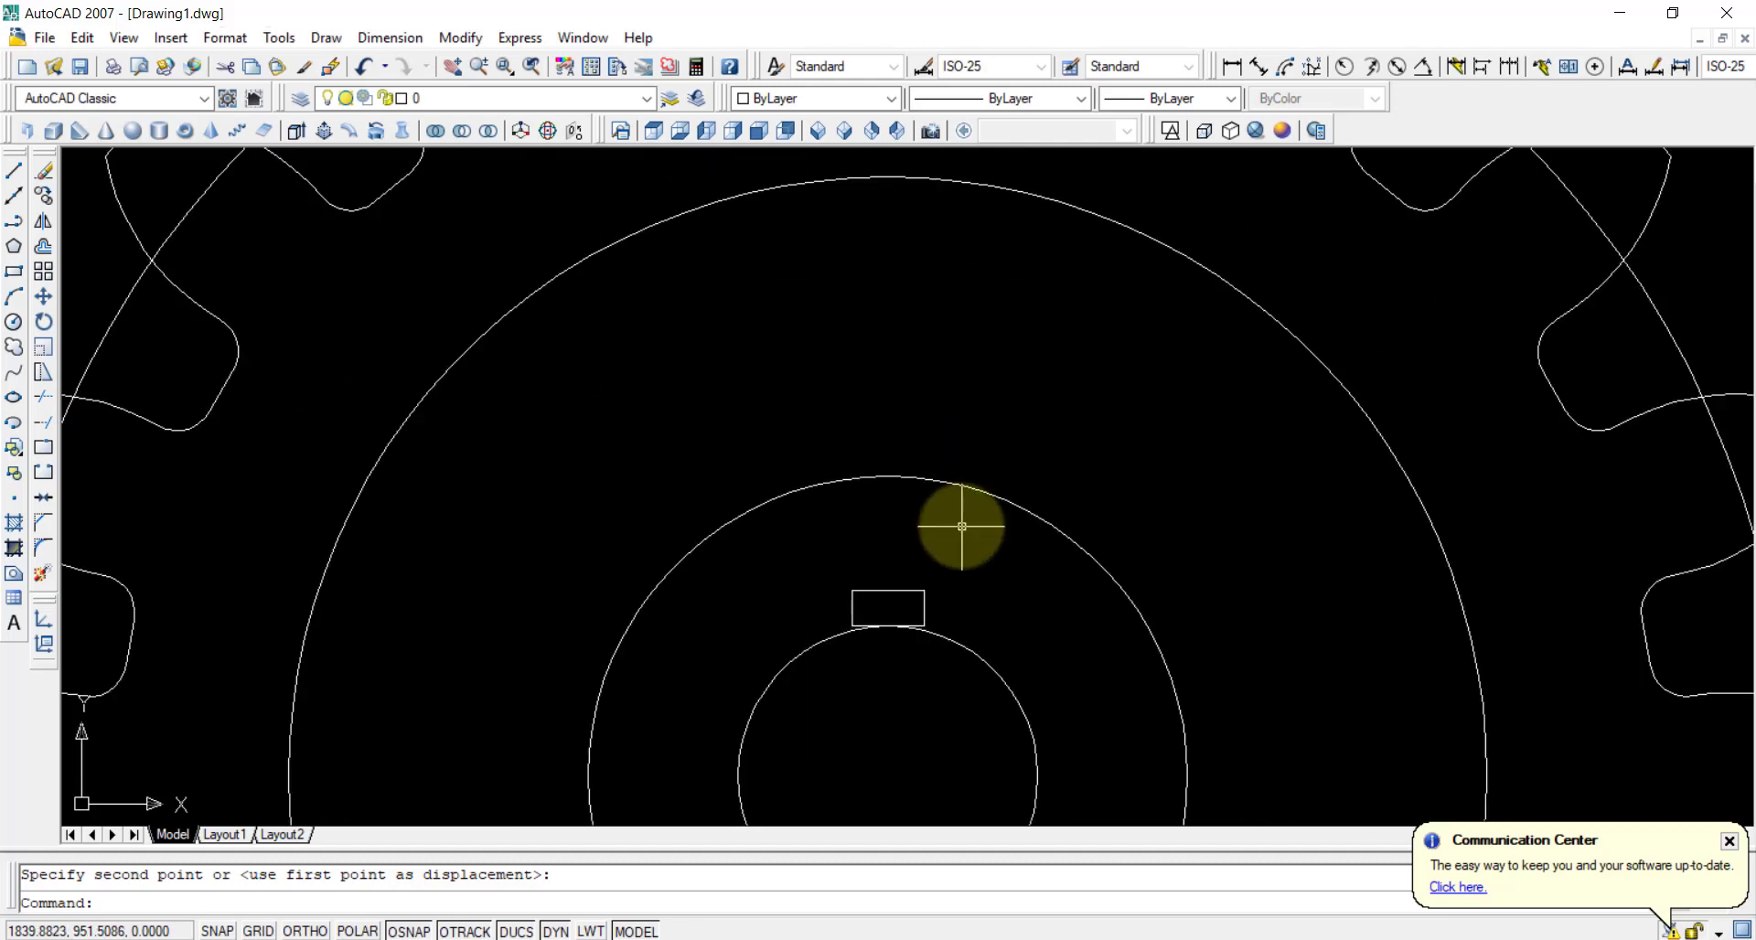
pyautogui.moveTo(962, 526); pyautogui.dragTo(886, 376, button='middle')
pyautogui.scroll(3, 878, 341)
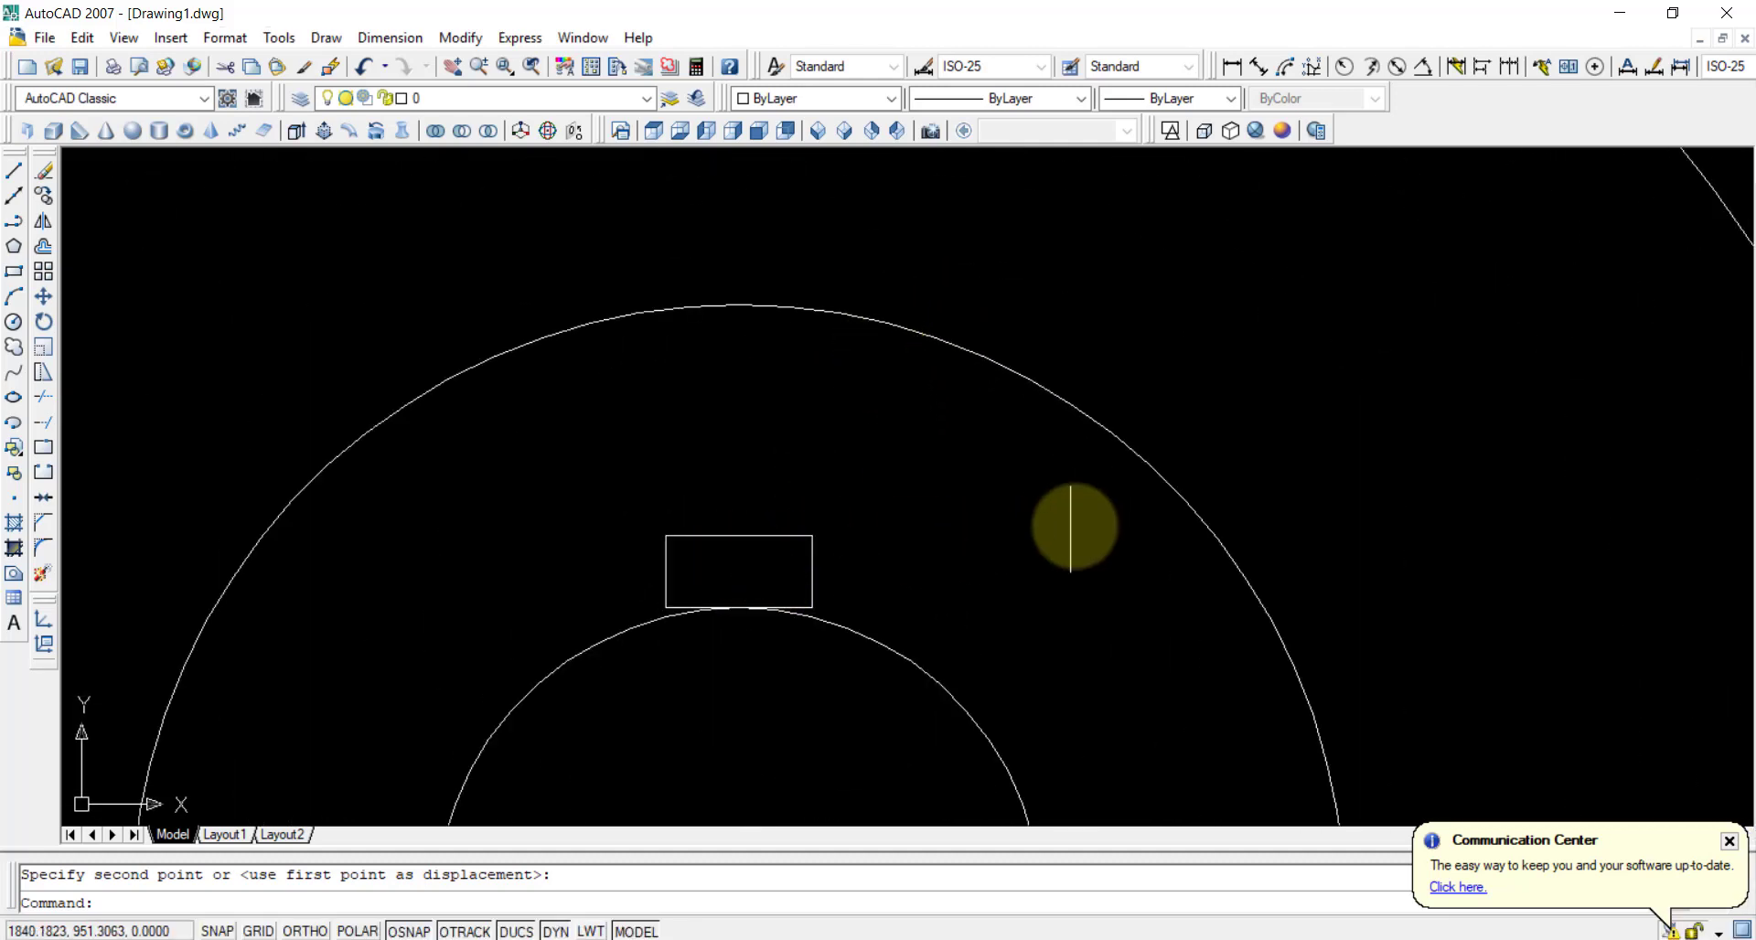
# - Try to move the small rectangle slightly downward from its lower edge's midpoint
pyautogui.click(885, 512)
pyautogui.click(601, 600)
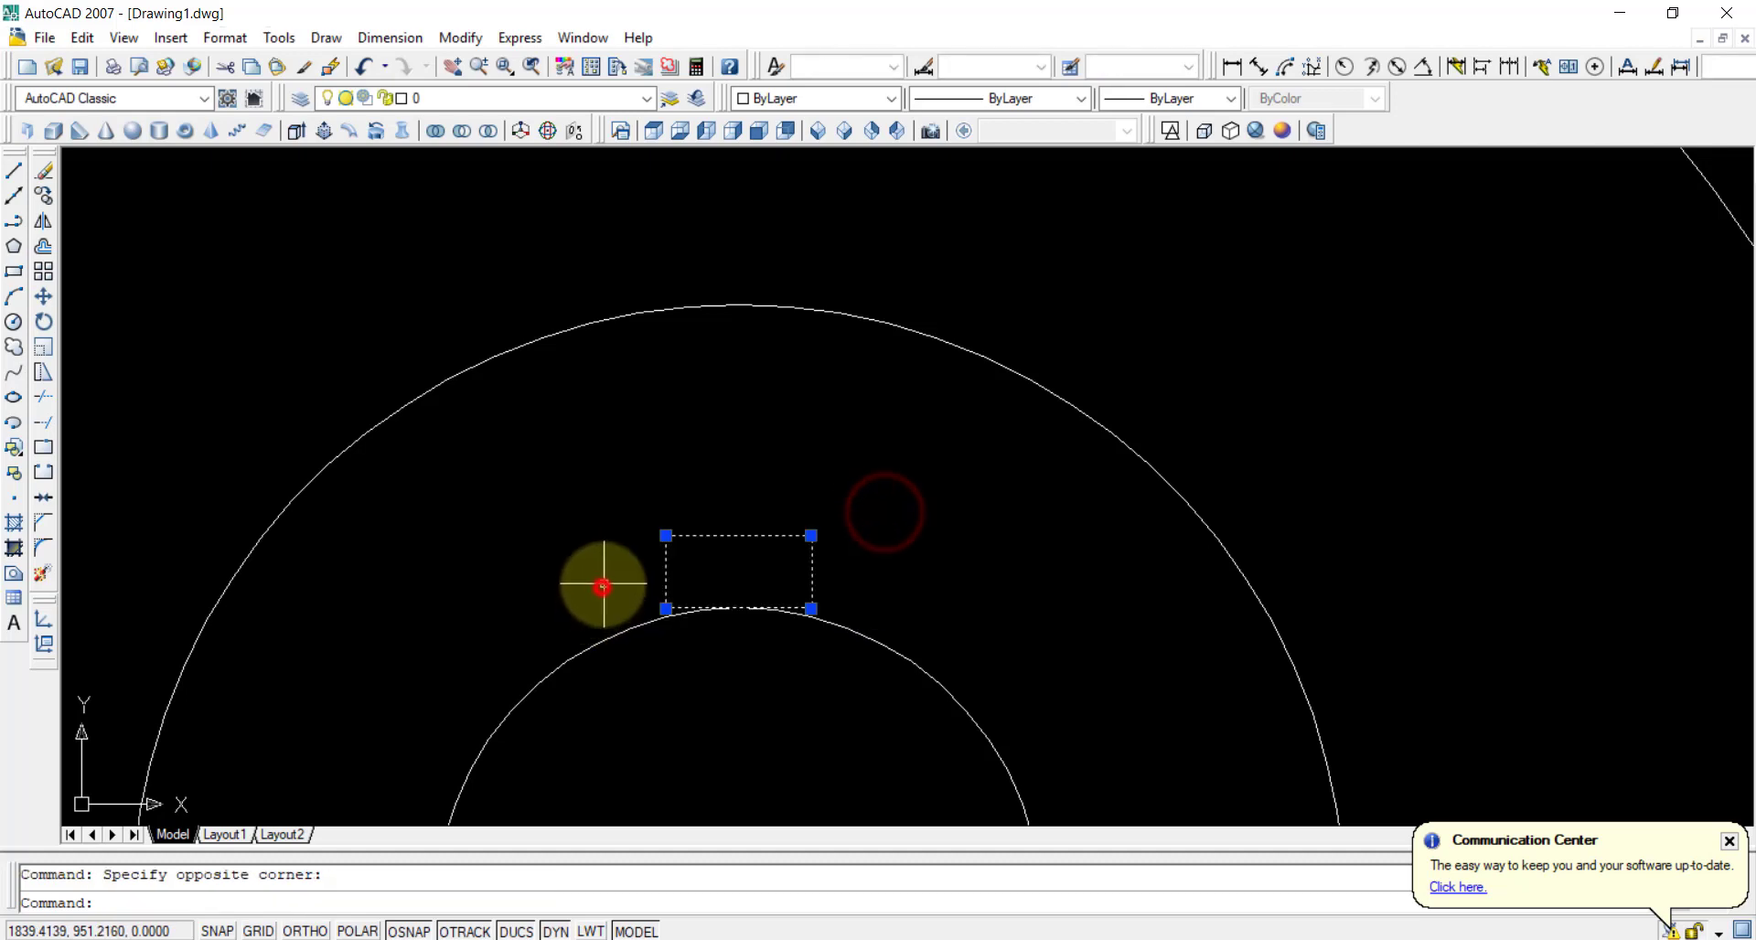
pyautogui.click(44, 298)
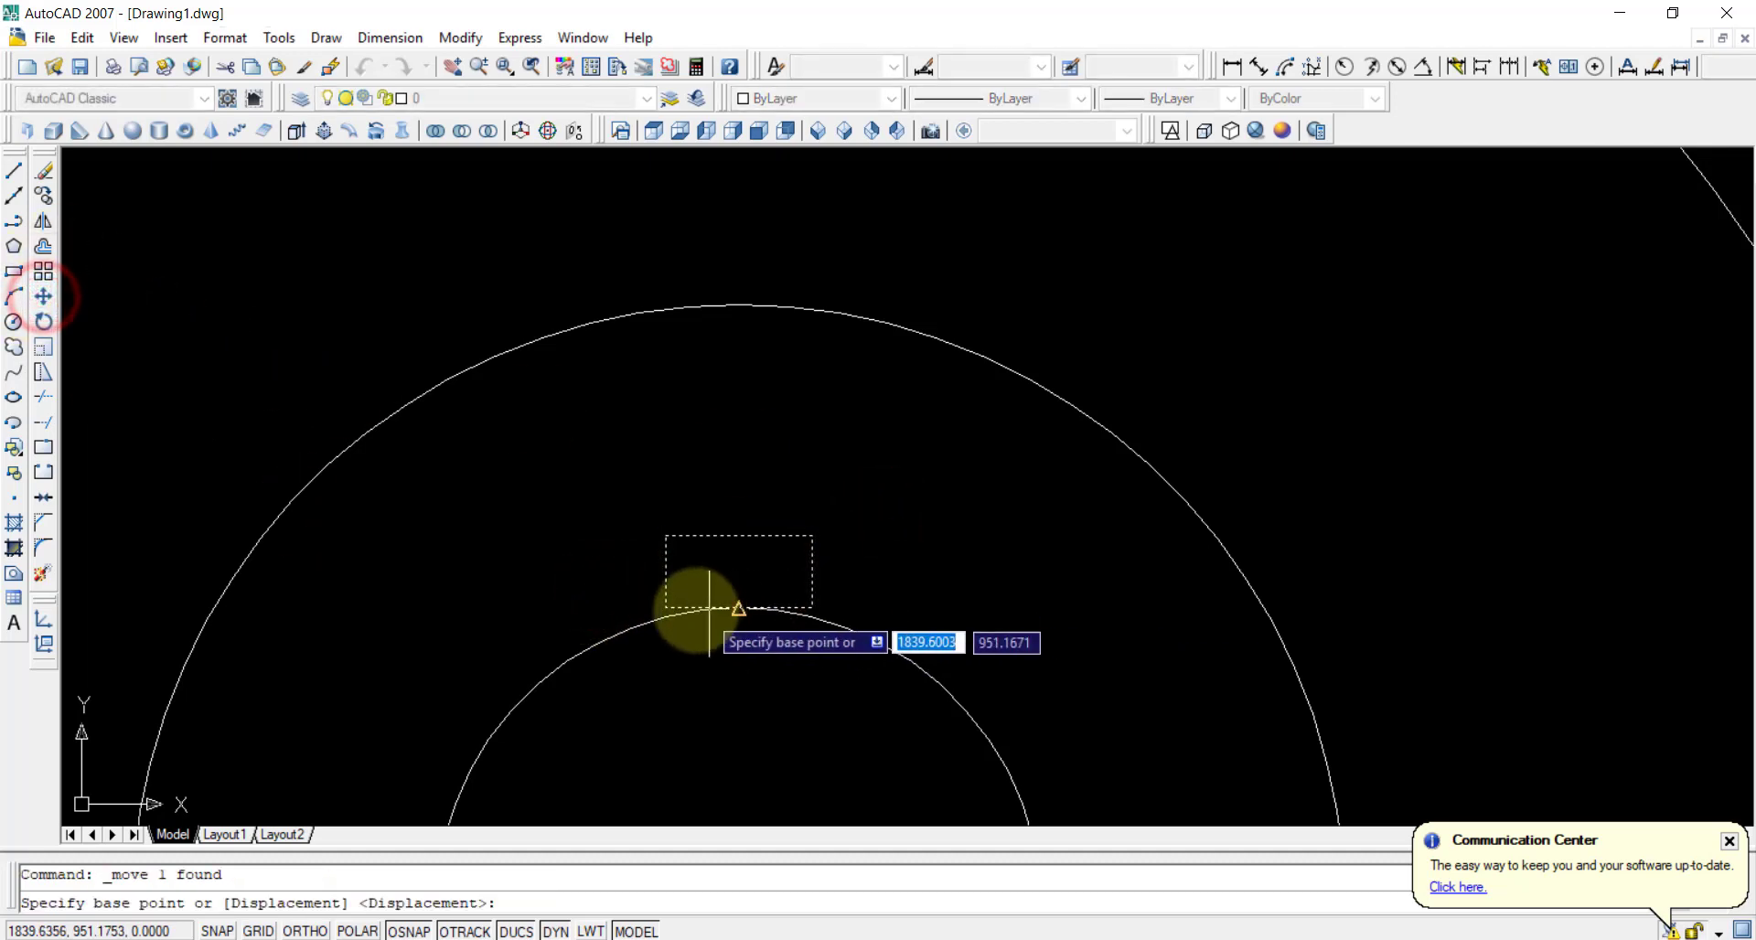
pyautogui.click(738, 607)
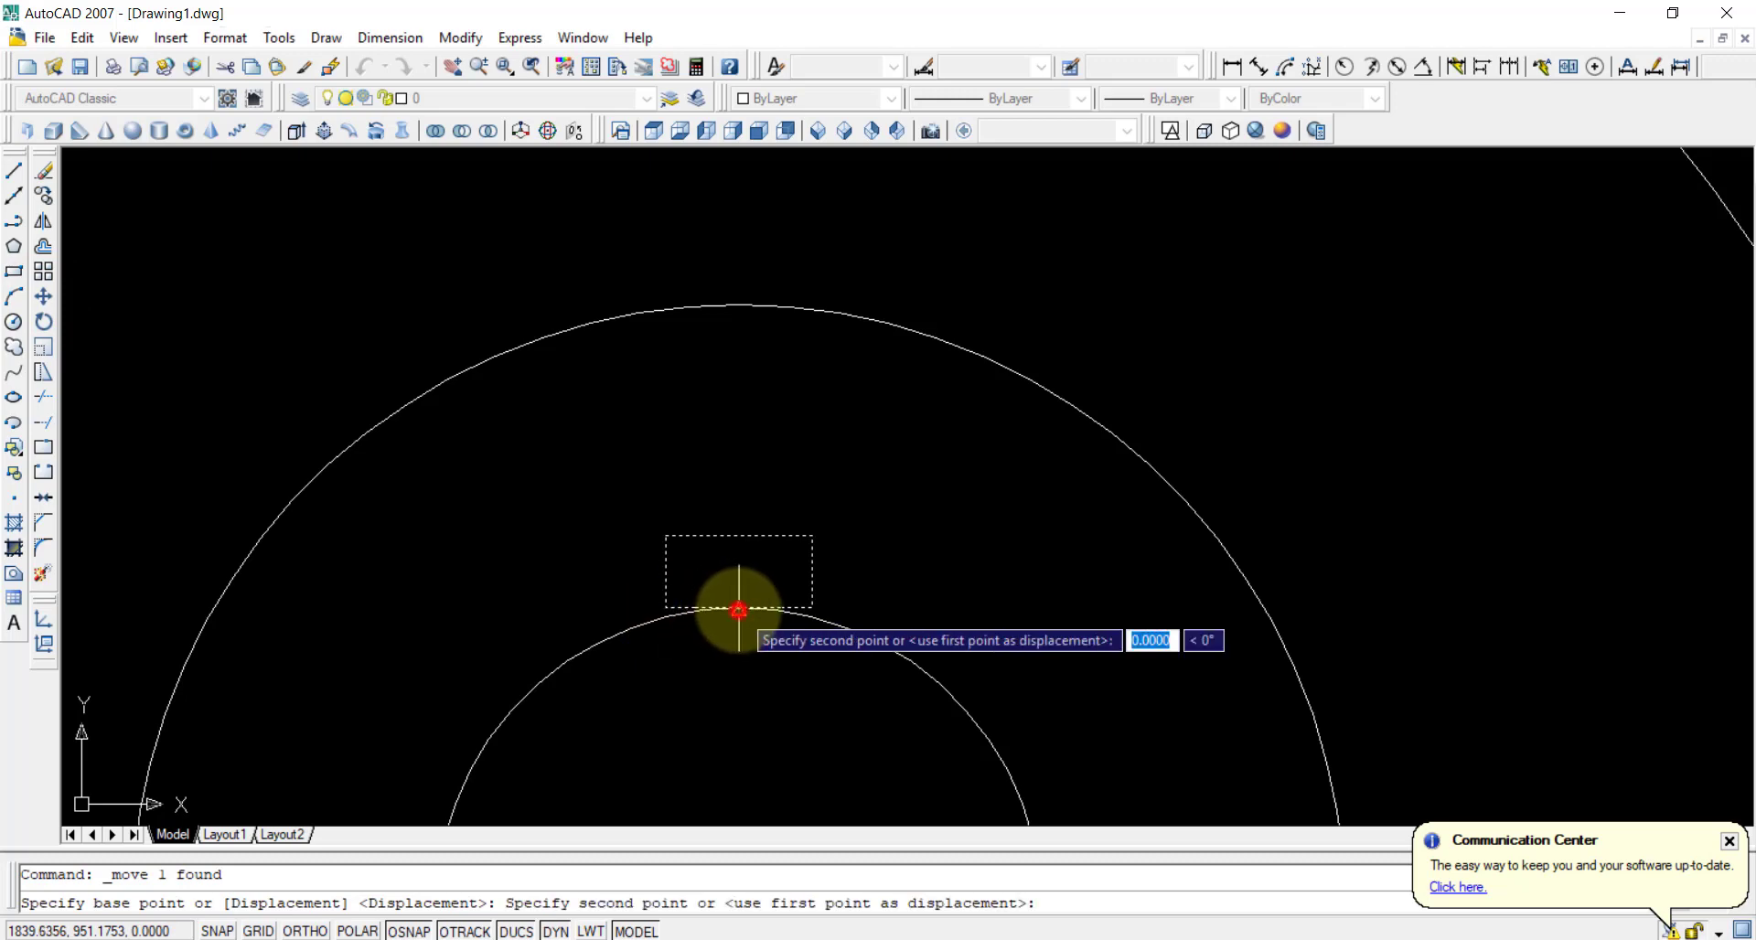
pyautogui.click(738, 611)
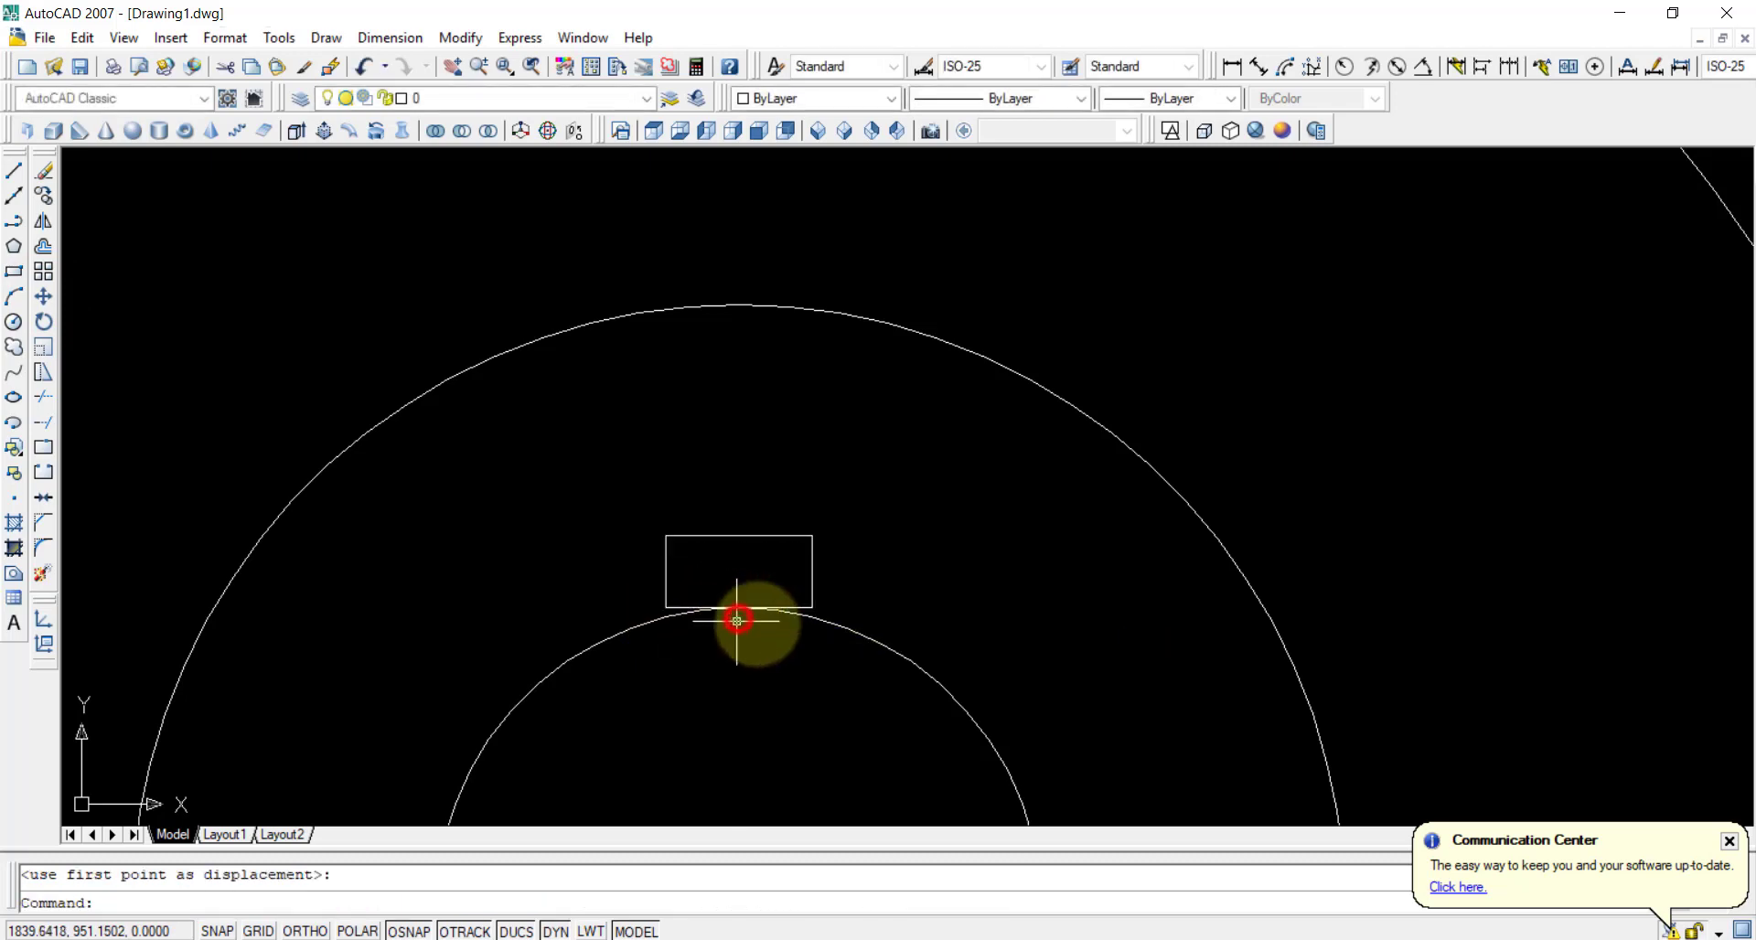
# - Move the small rectangle straight down by about 0.02 from its lower edge's midpoint so its lower corners lie inside the bore circle
pyautogui.click(870, 514)
pyautogui.click(620, 584)
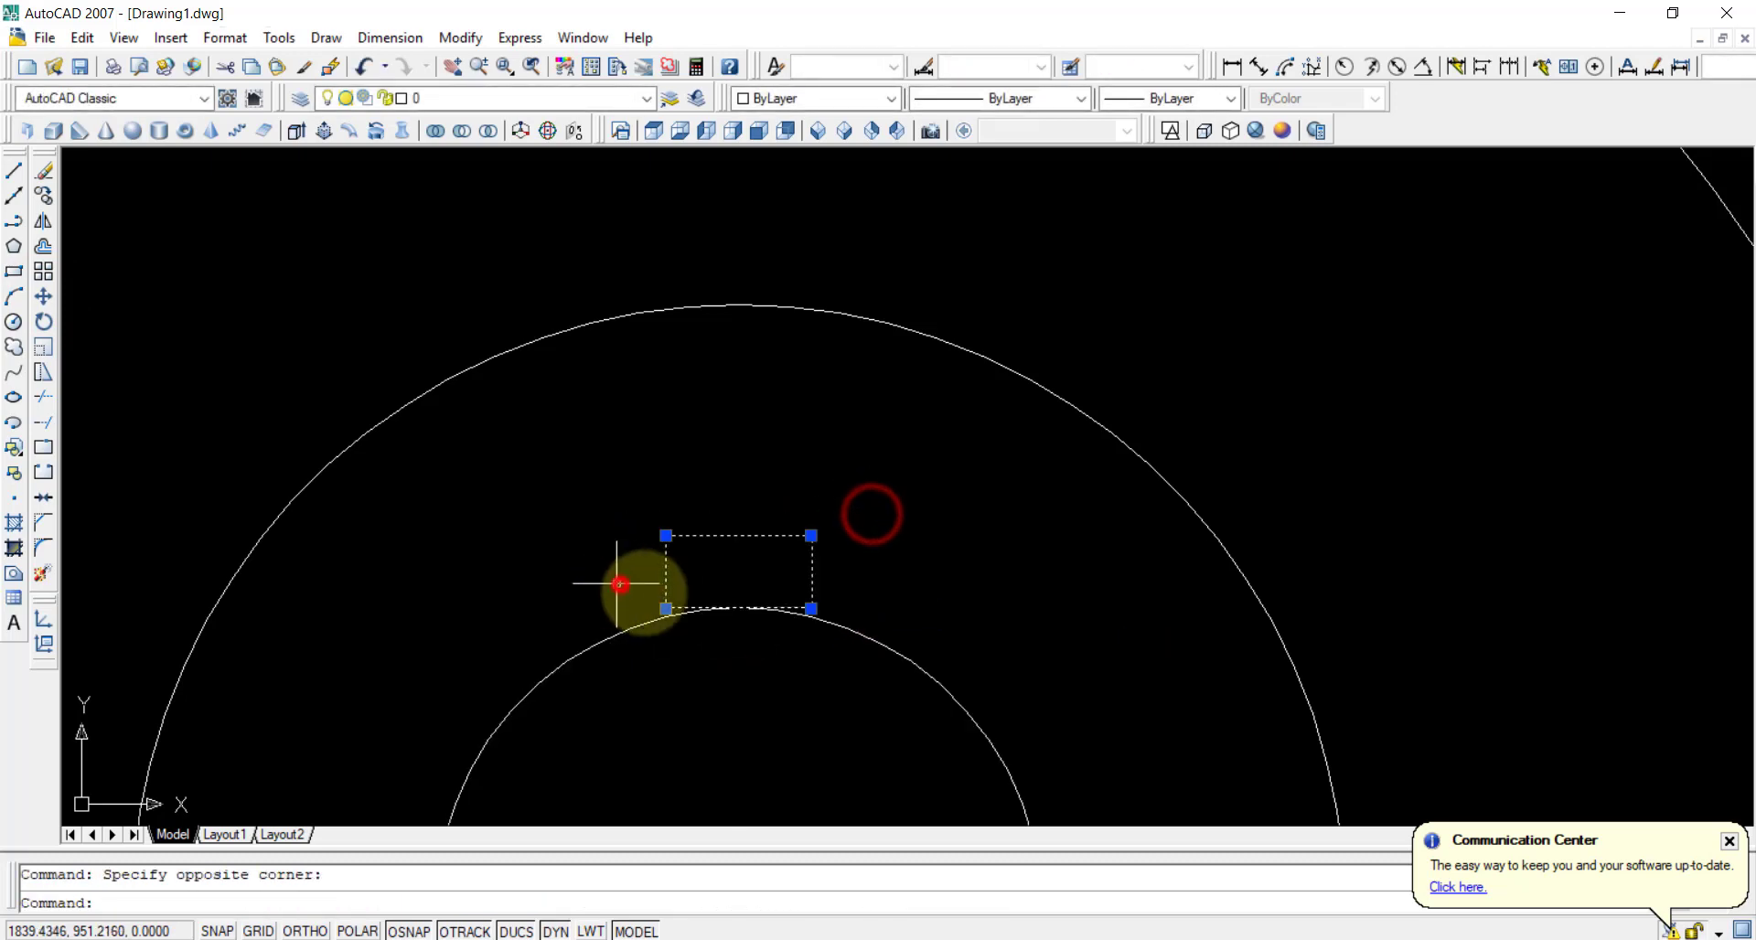
pyautogui.click(45, 297)
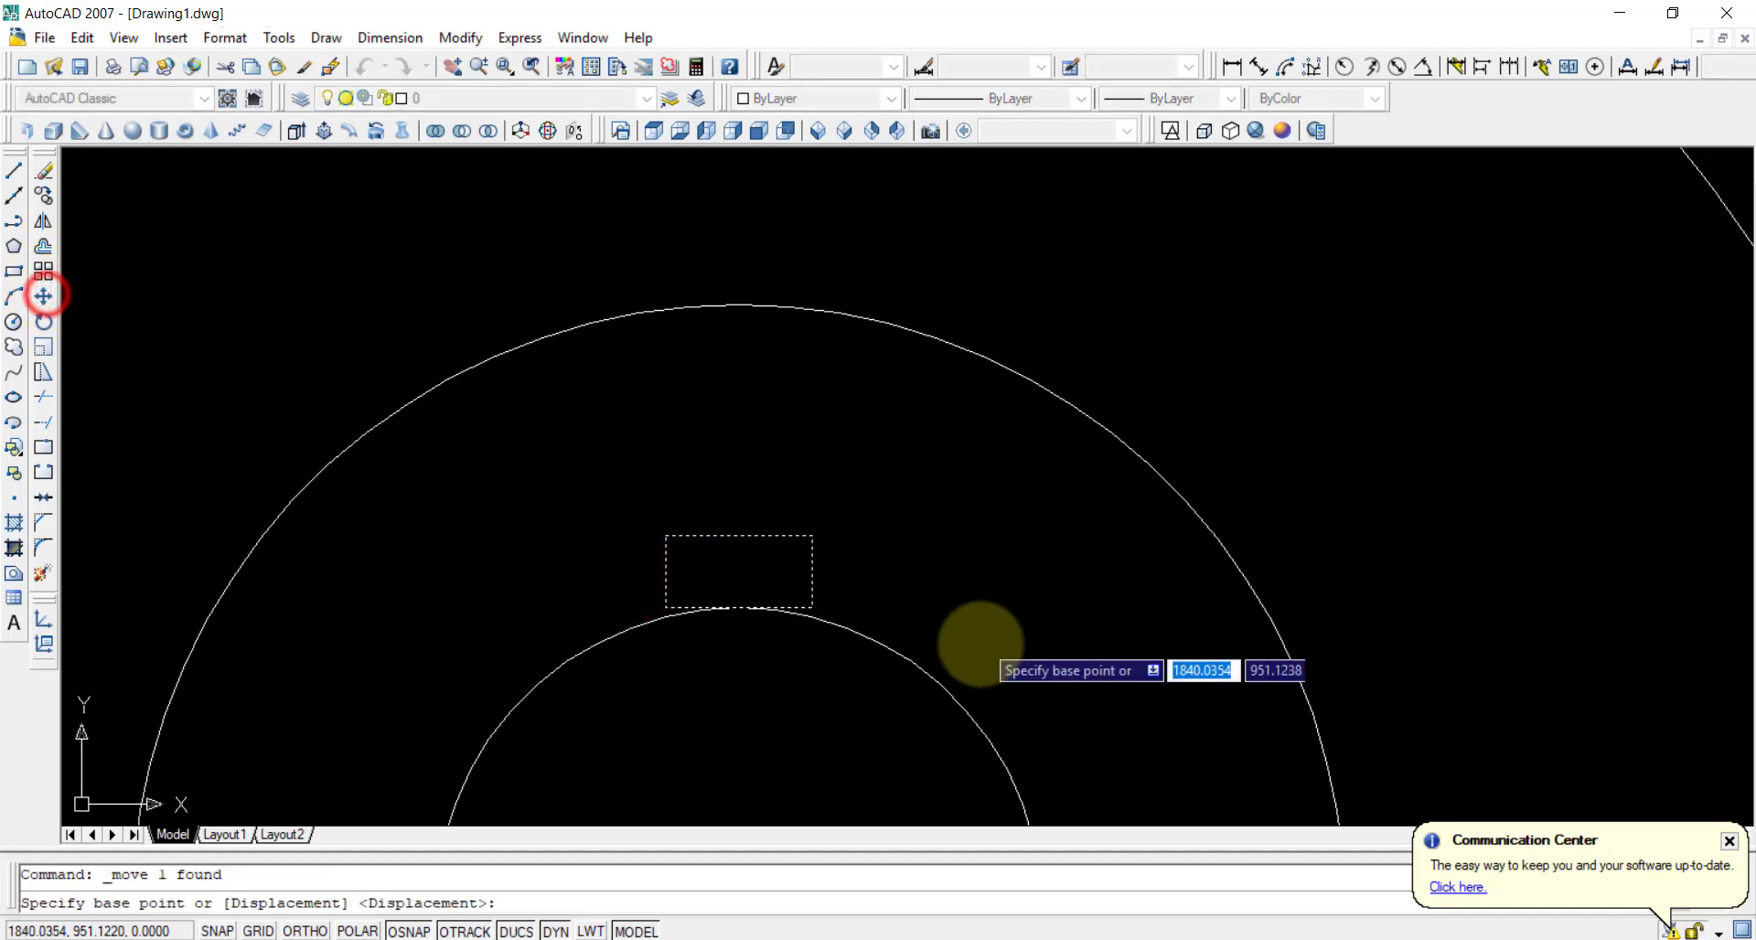
pyautogui.click(739, 608)
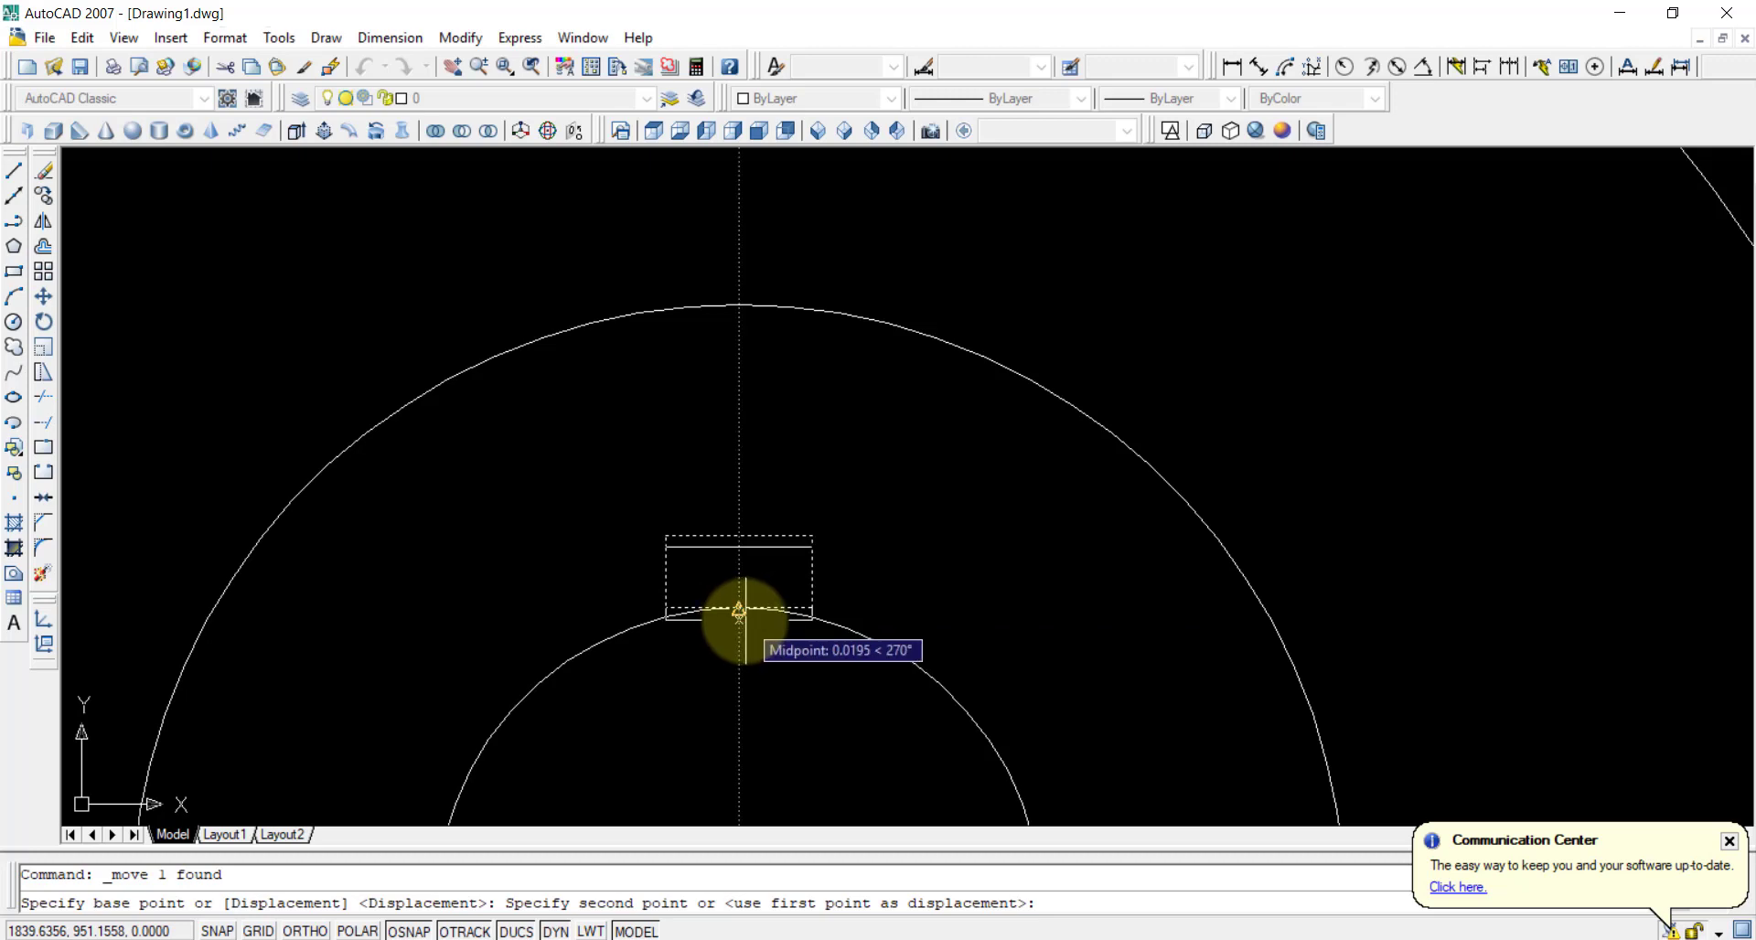
pyautogui.click(738, 608)
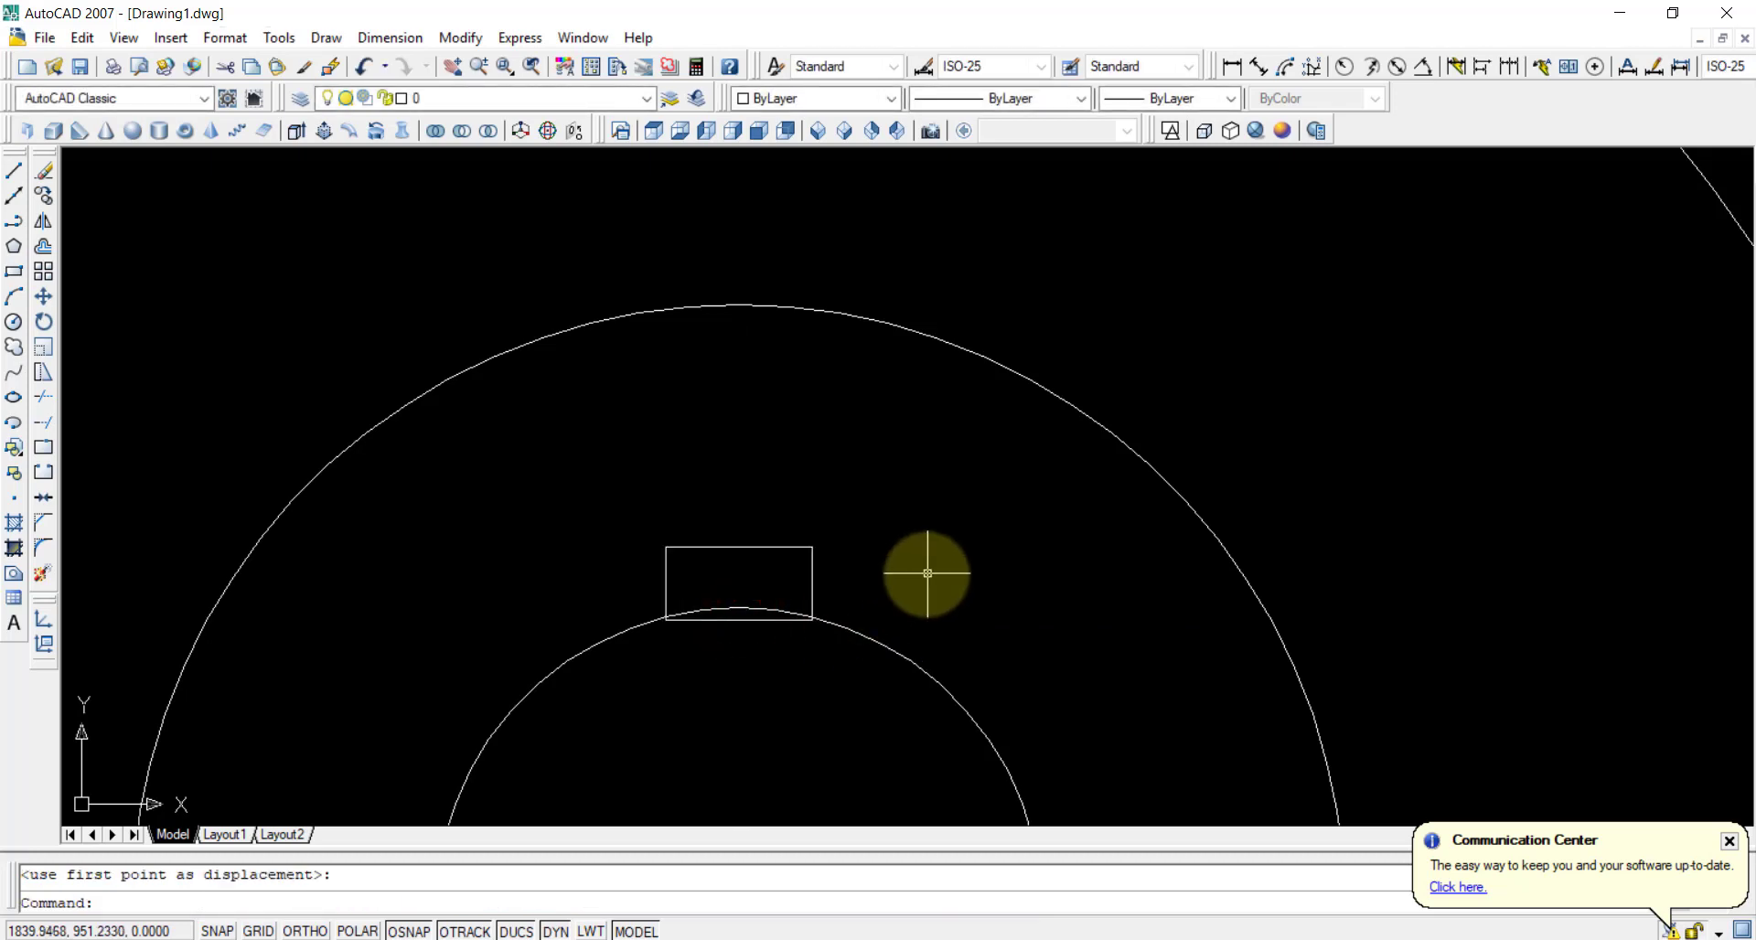
# - Trim the bore circle's arc inside the rectangle, the rectangle's lower edge and both short side stubs to form the open keyway
pyautogui.scroll(2, 988, 549)
pyautogui.moveTo(858, 577); pyautogui.dragTo(874, 581, button='middle')
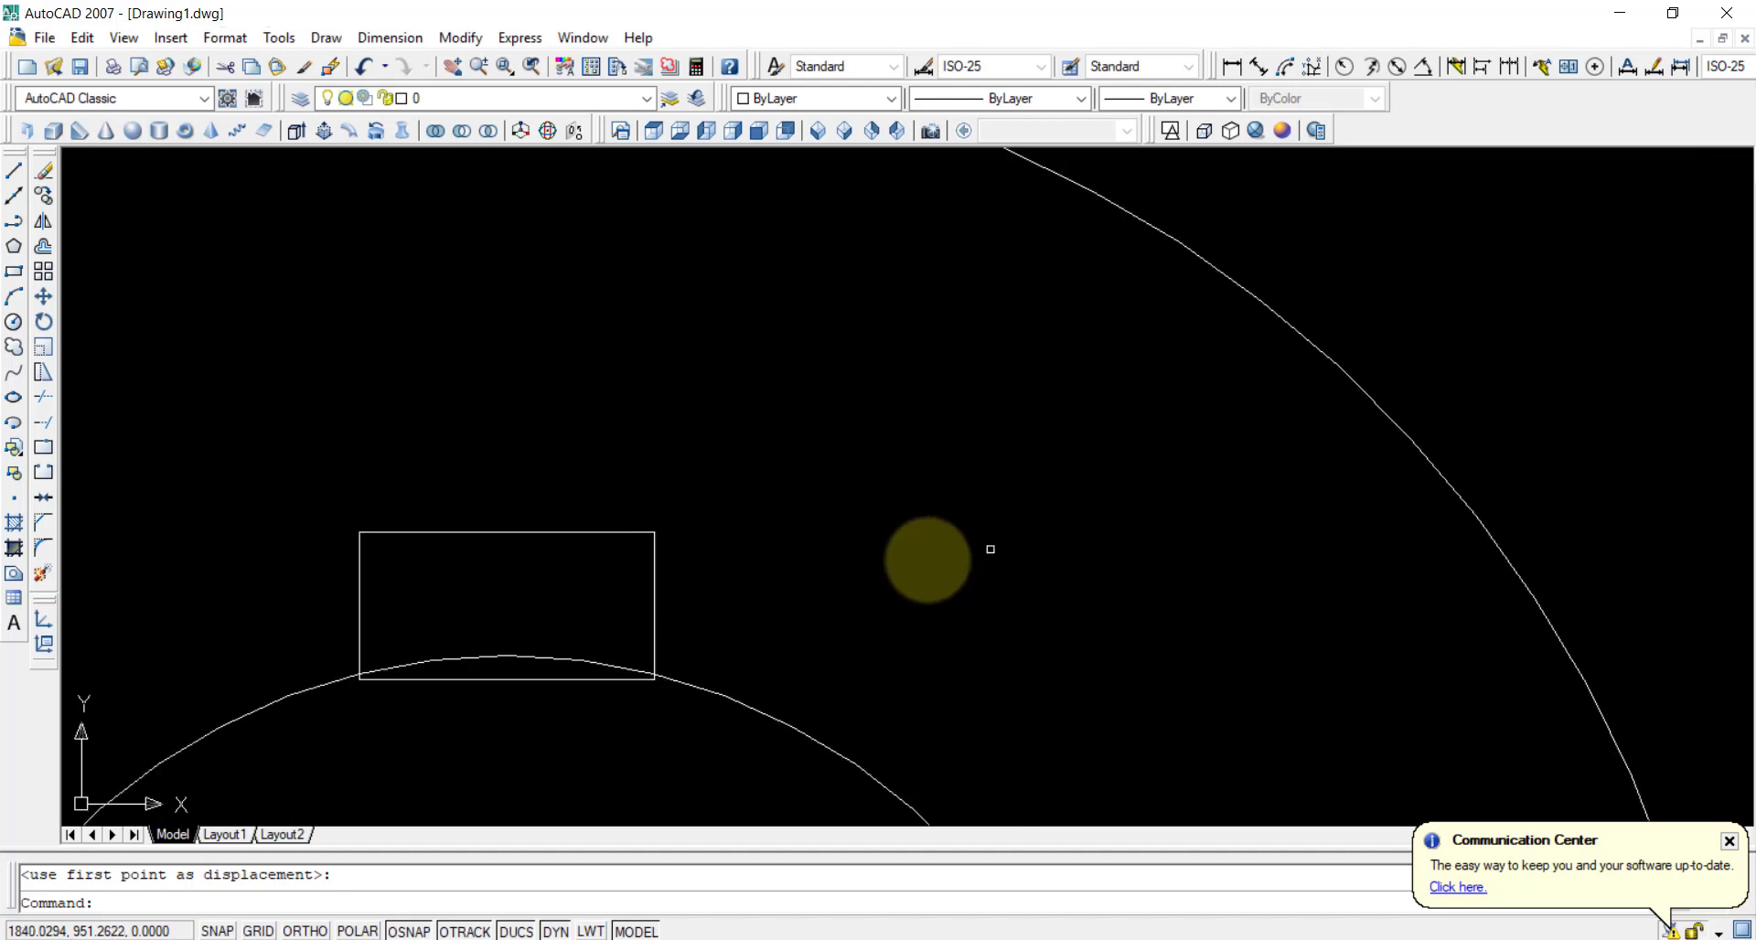
pyautogui.scroll(2, 1070, 514)
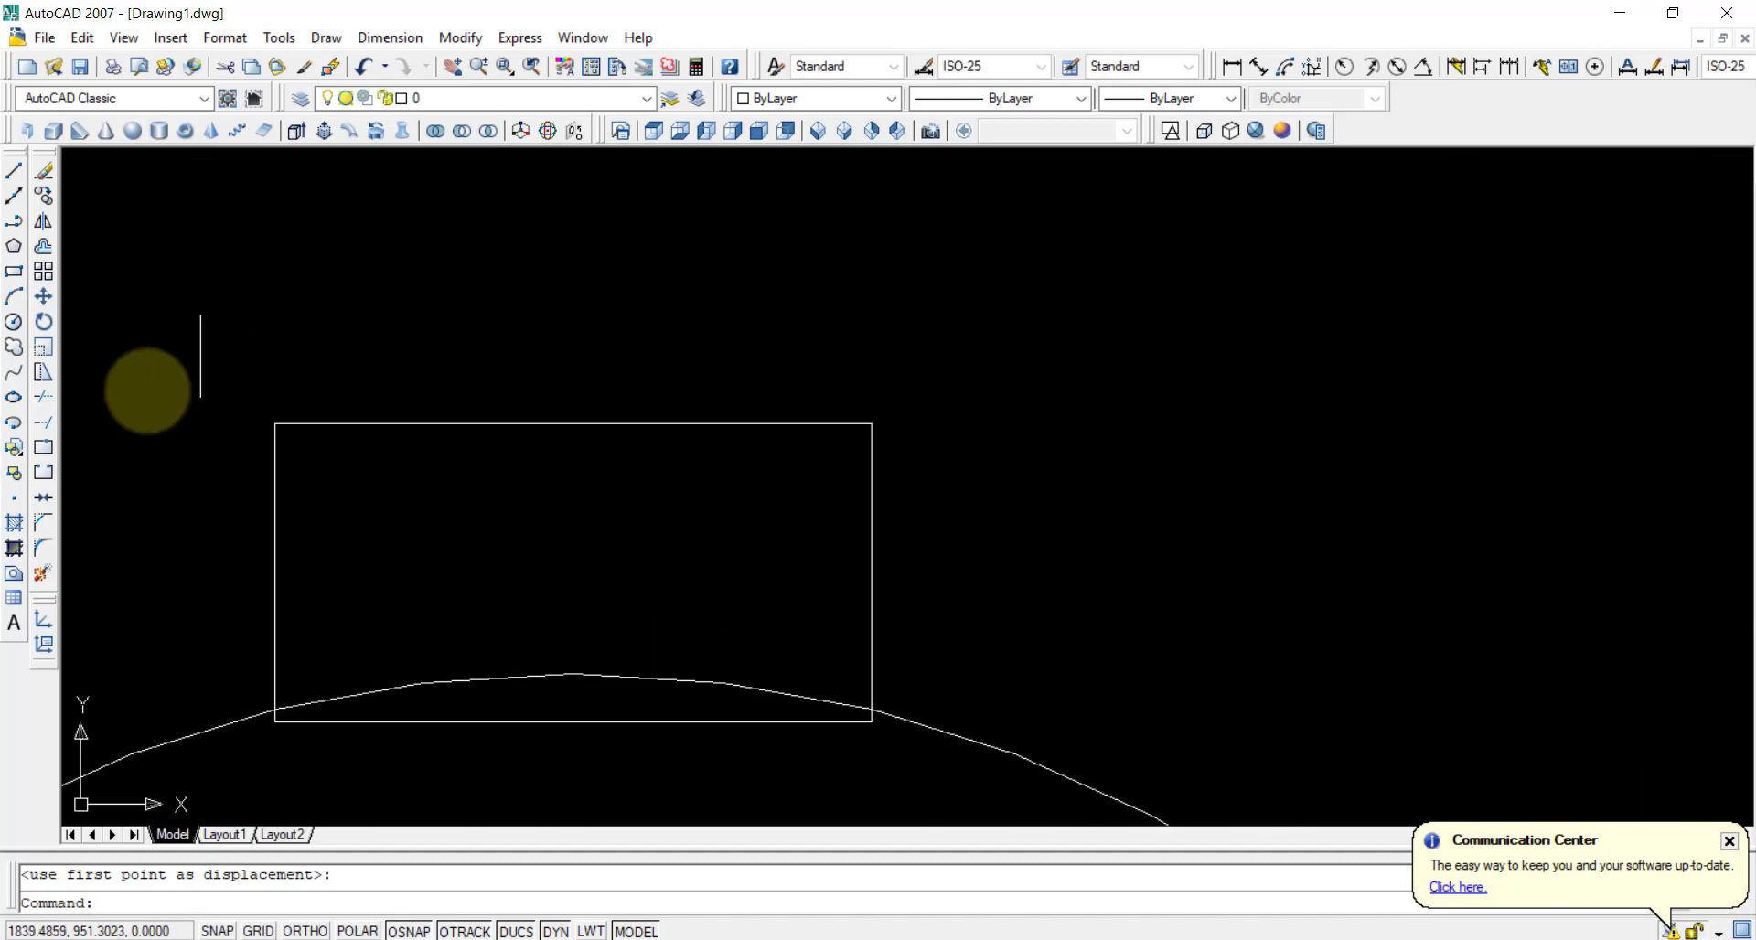
pyautogui.click(45, 400)
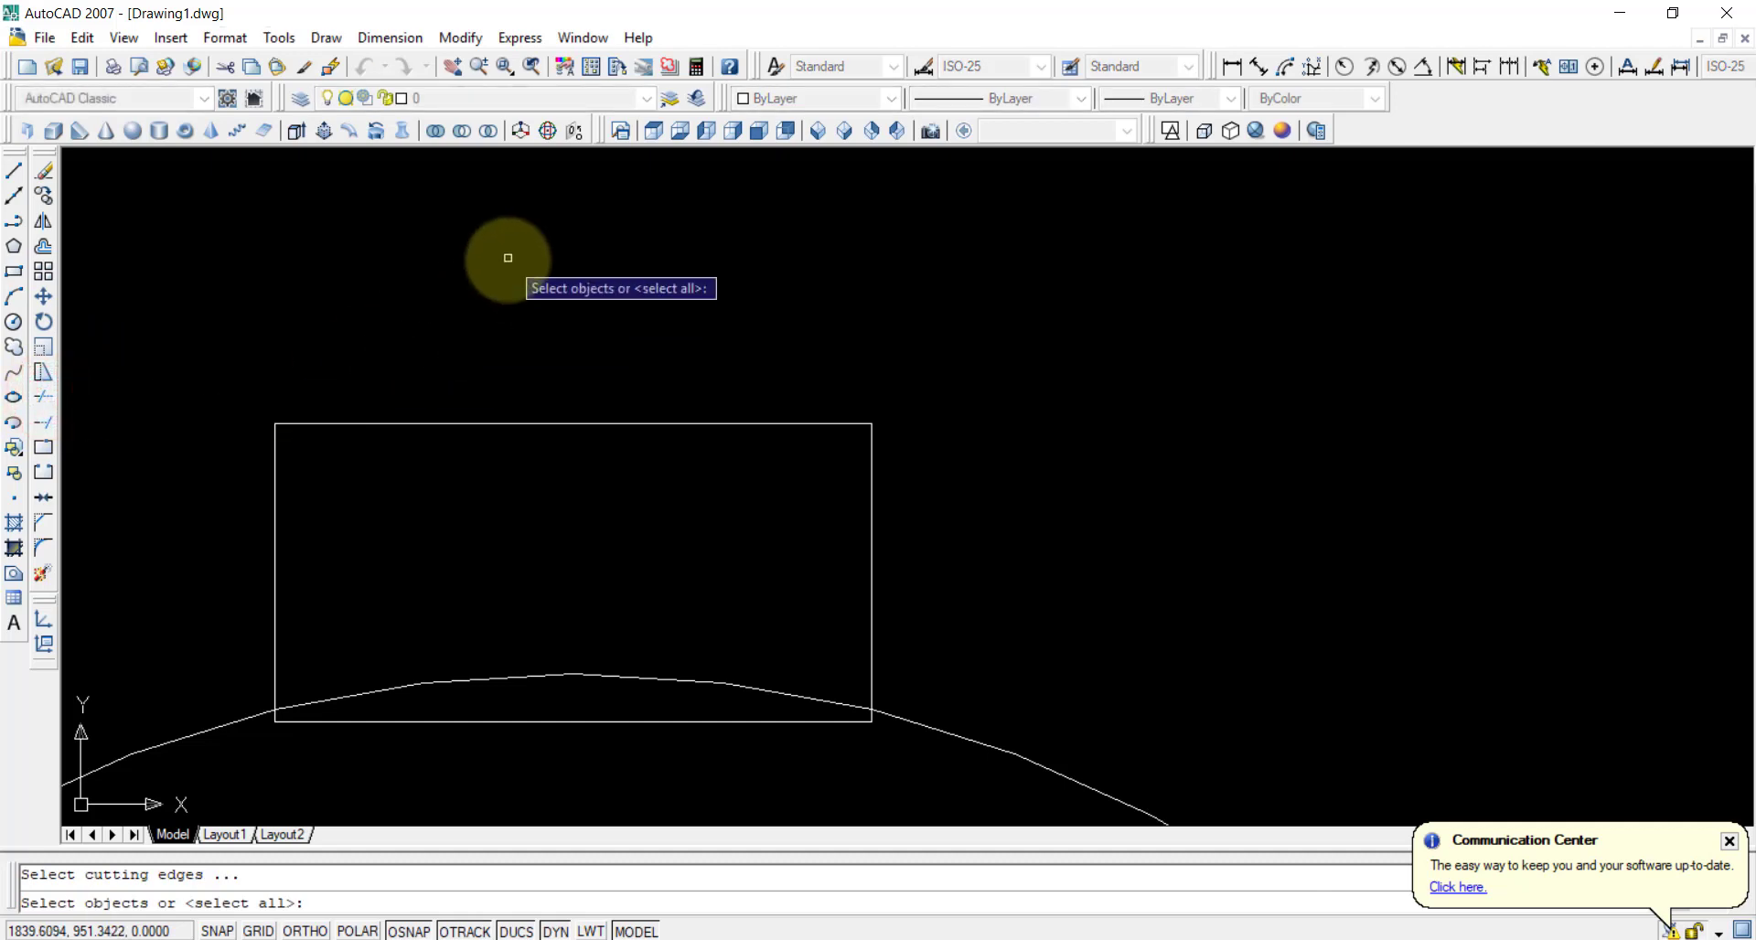
pyautogui.press('Return')
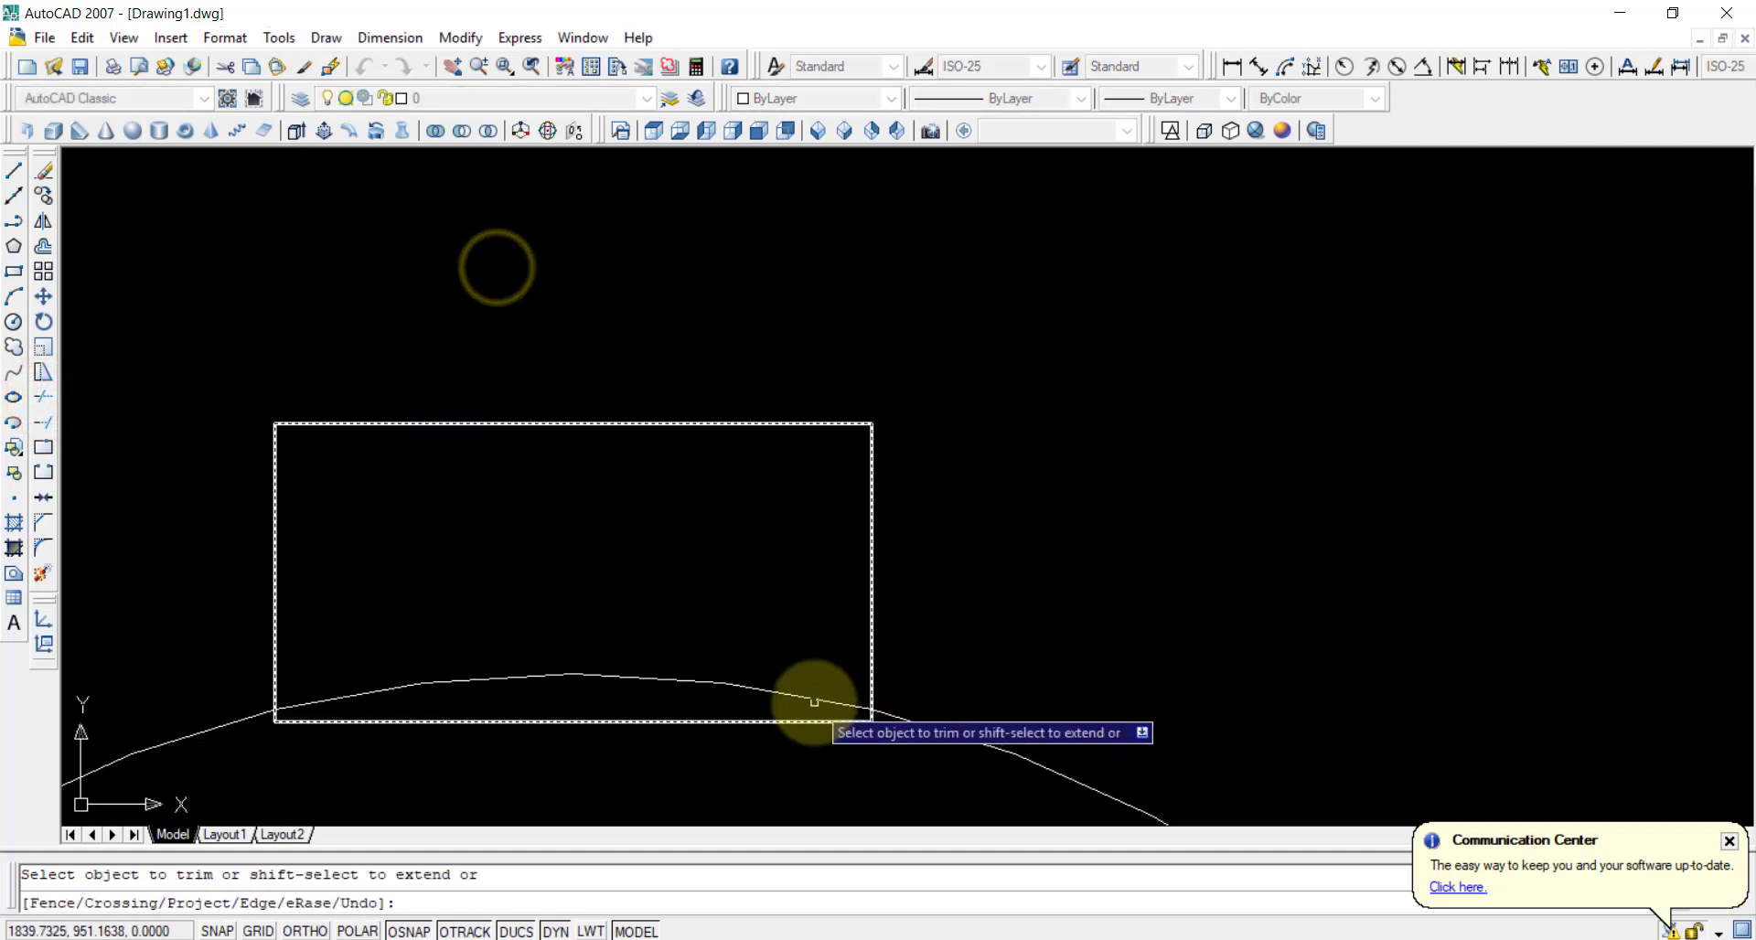
pyautogui.click(692, 682)
pyautogui.click(698, 721)
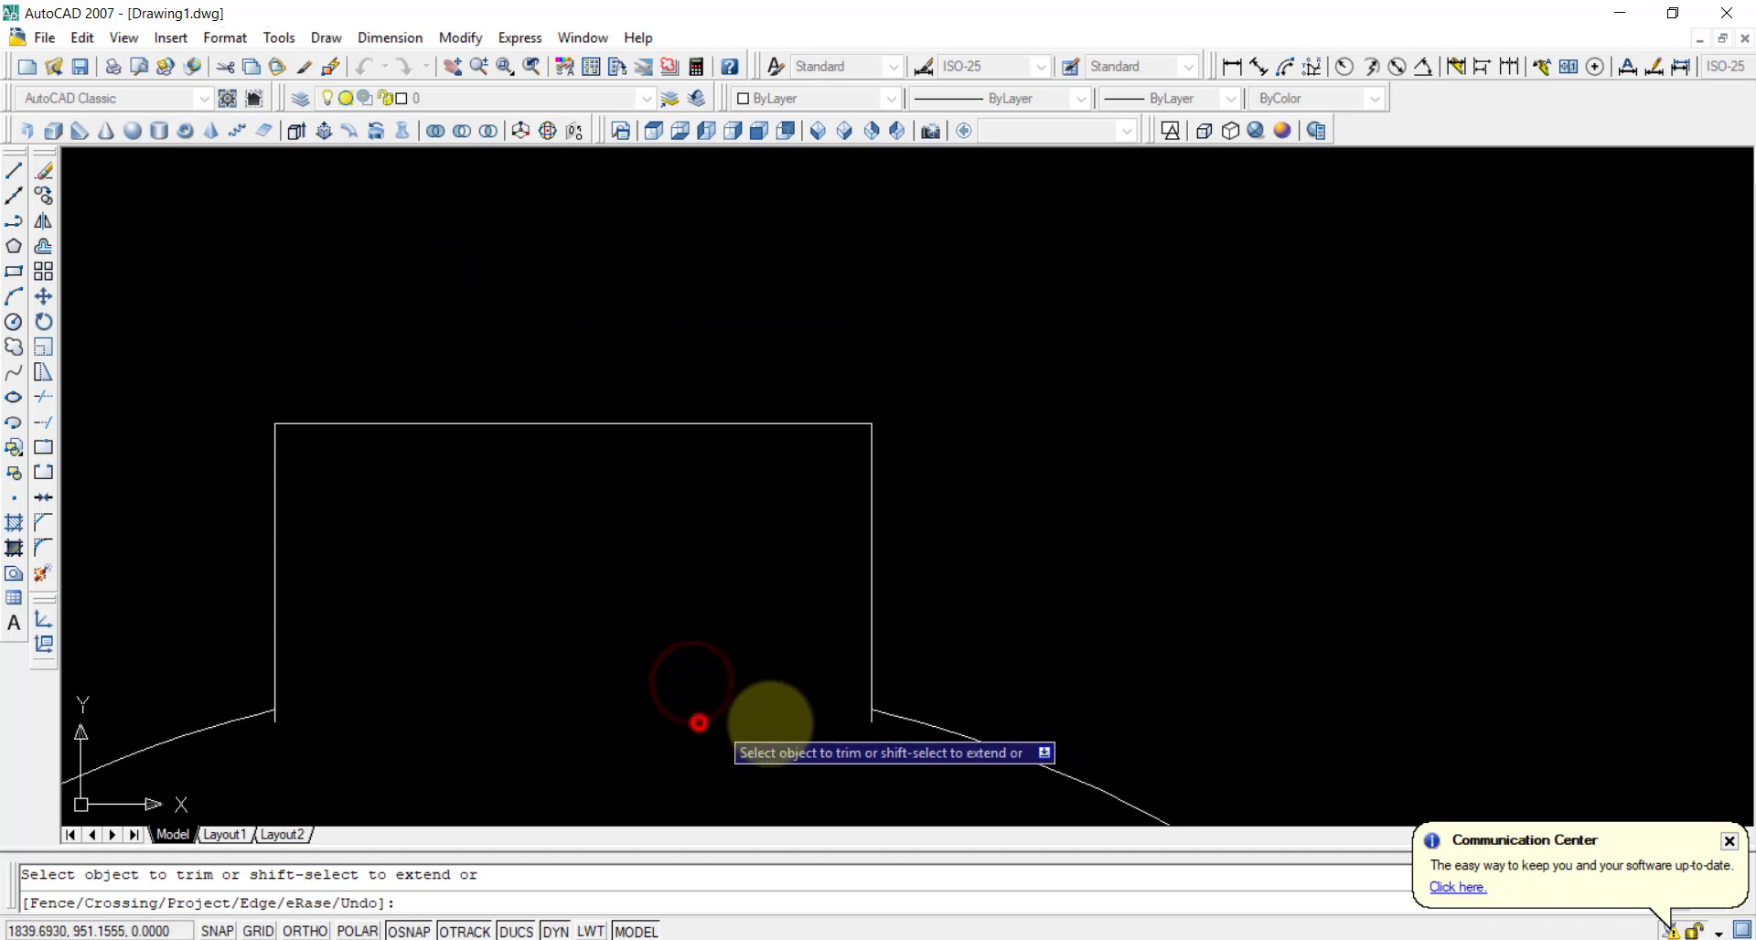
pyautogui.click(872, 717)
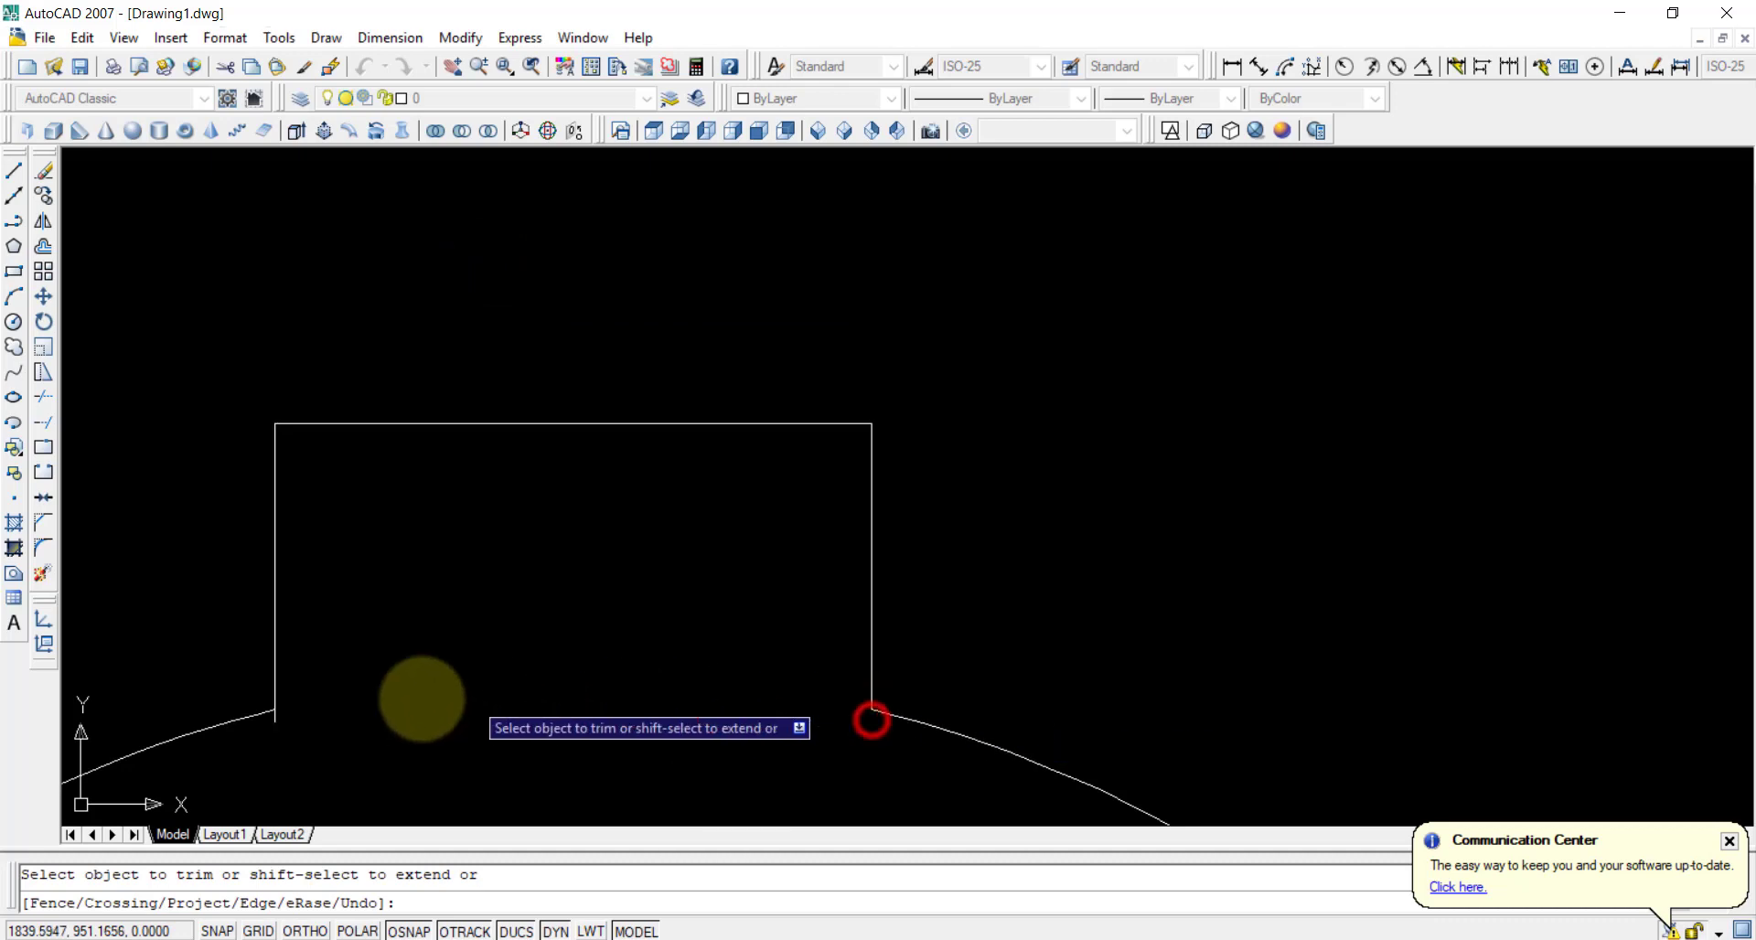
pyautogui.click(275, 720)
pyautogui.scroll(-15, 593, 676)
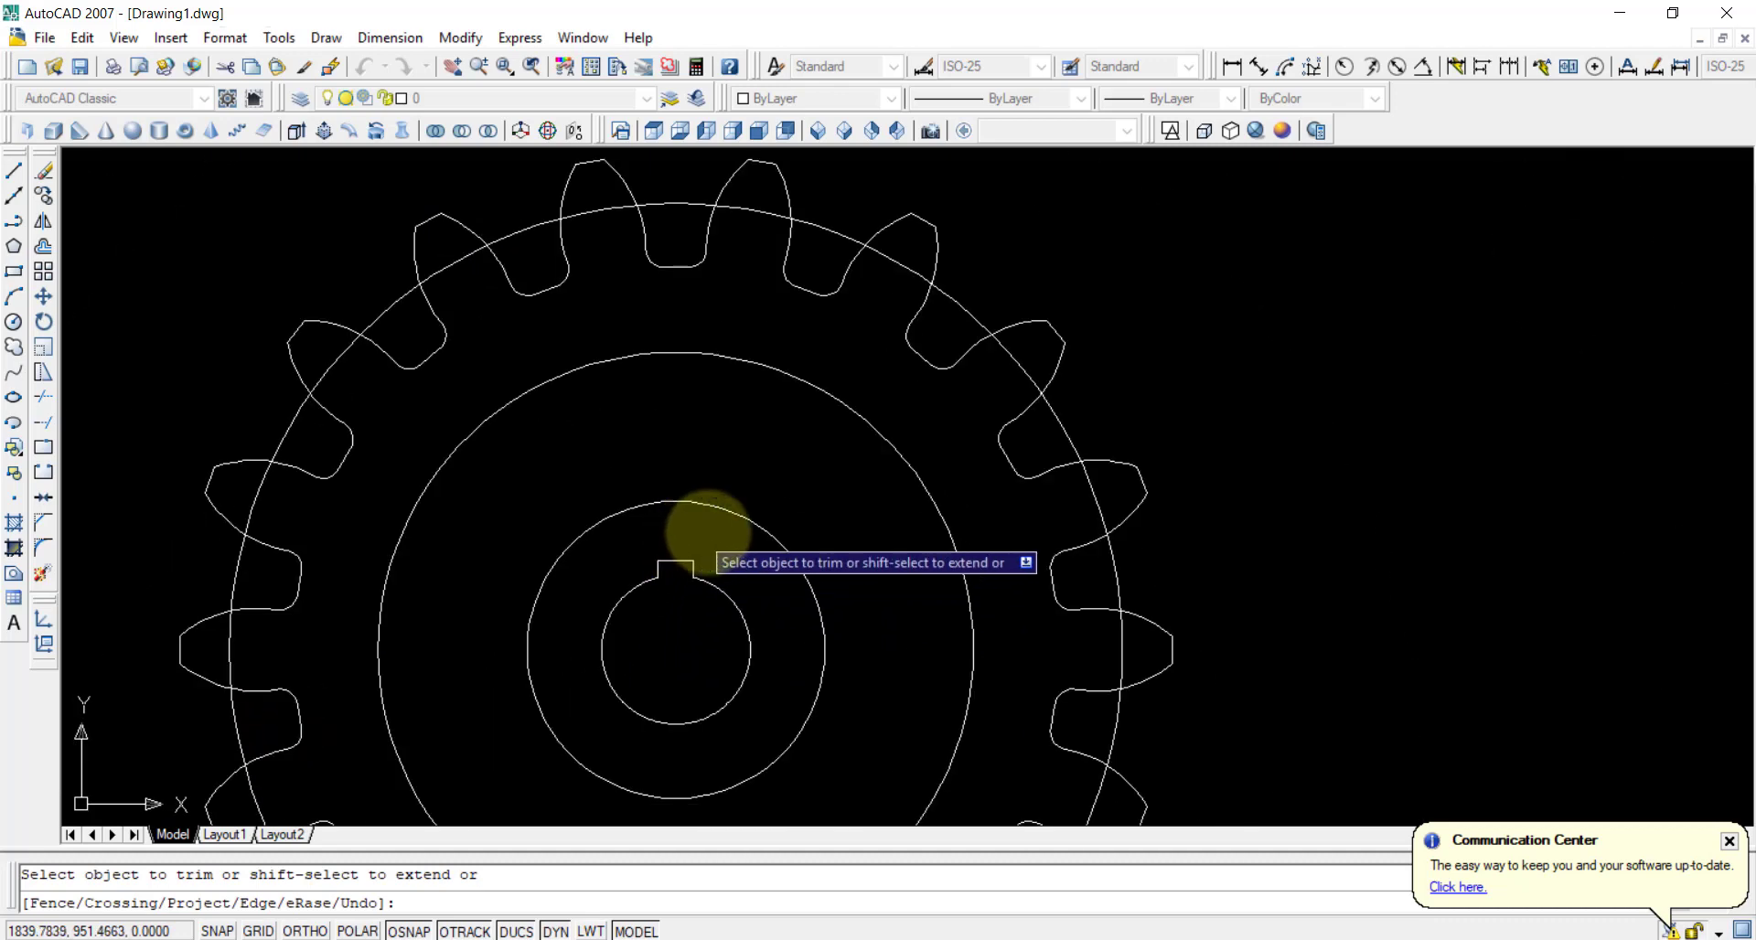
pyautogui.press('Escape')
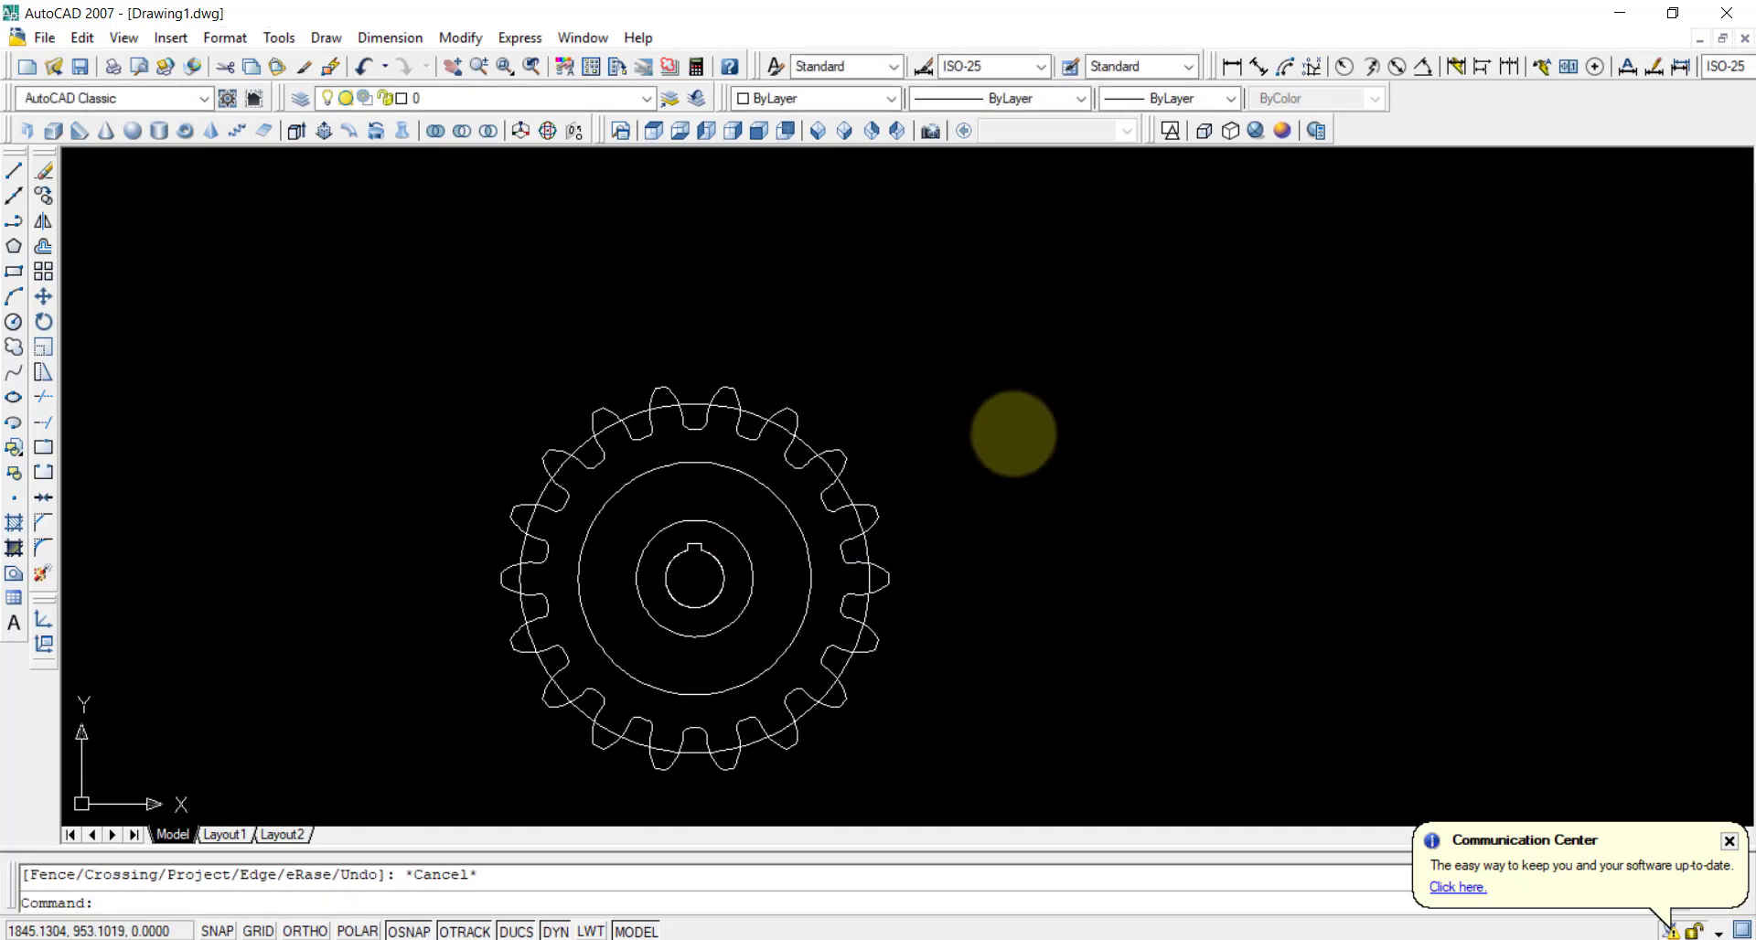
# - Delete the large construction circle that passes through the gear teeth
pyautogui.click(803, 445)
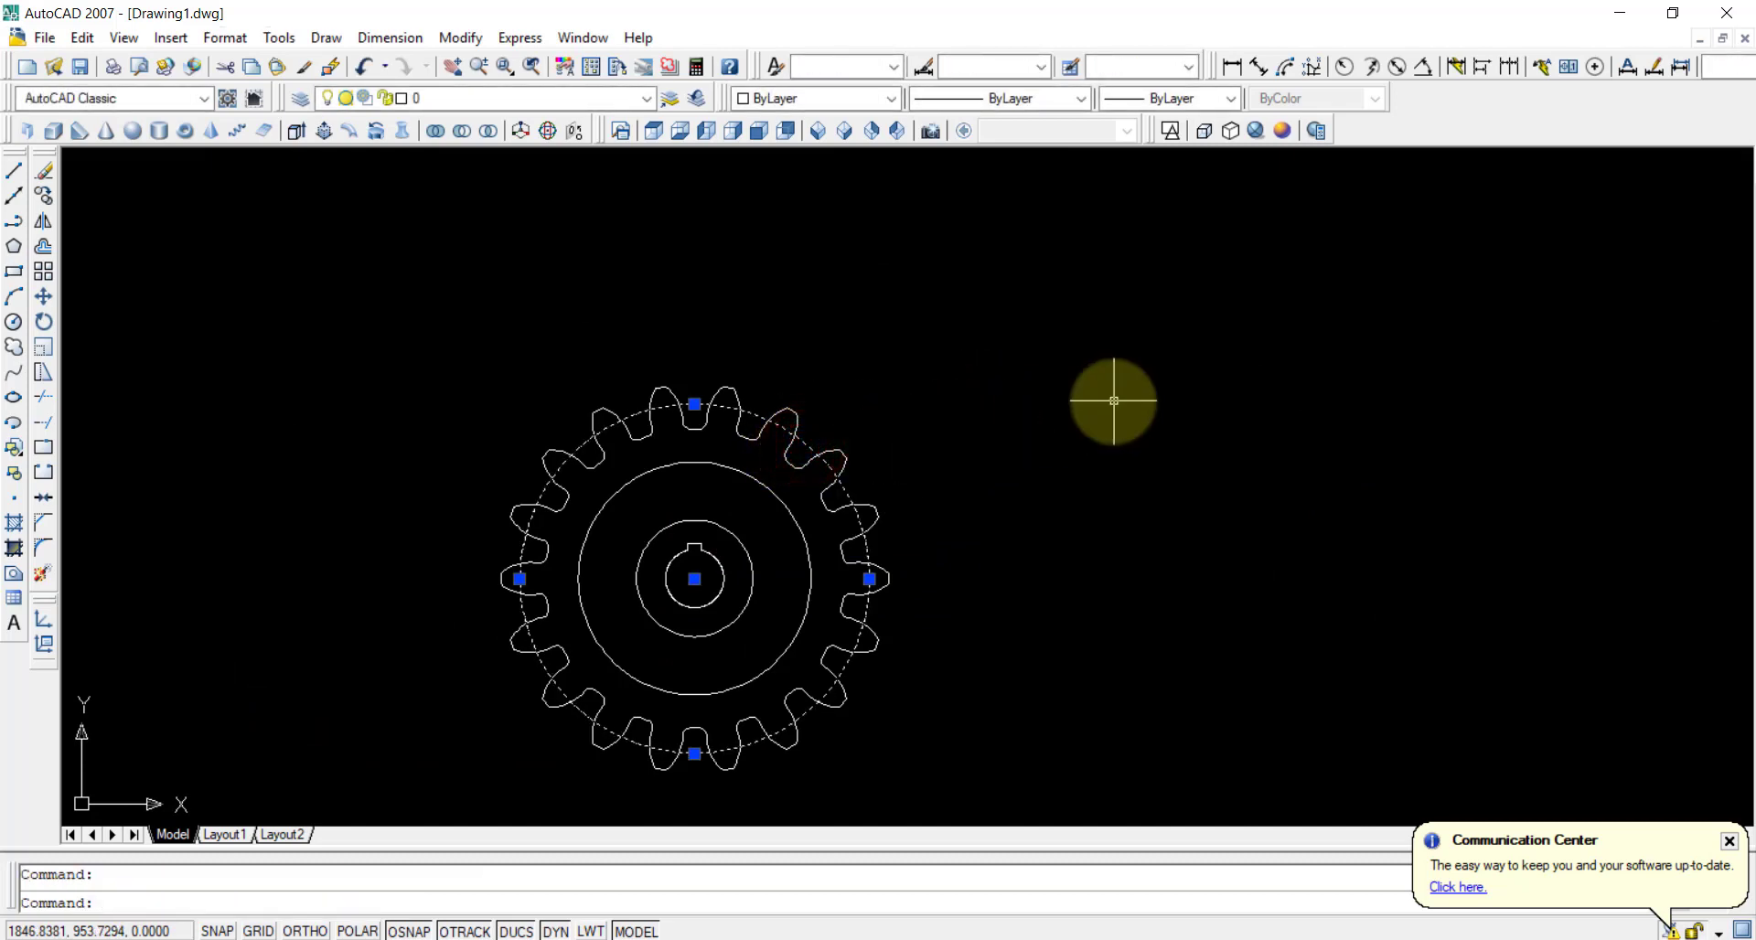
pyautogui.press('Delete')
pyautogui.scroll(2, 956, 540)
pyautogui.scroll(-3, 953, 537)
pyautogui.moveTo(1082, 563); pyautogui.dragTo(1228, 477, button='middle')
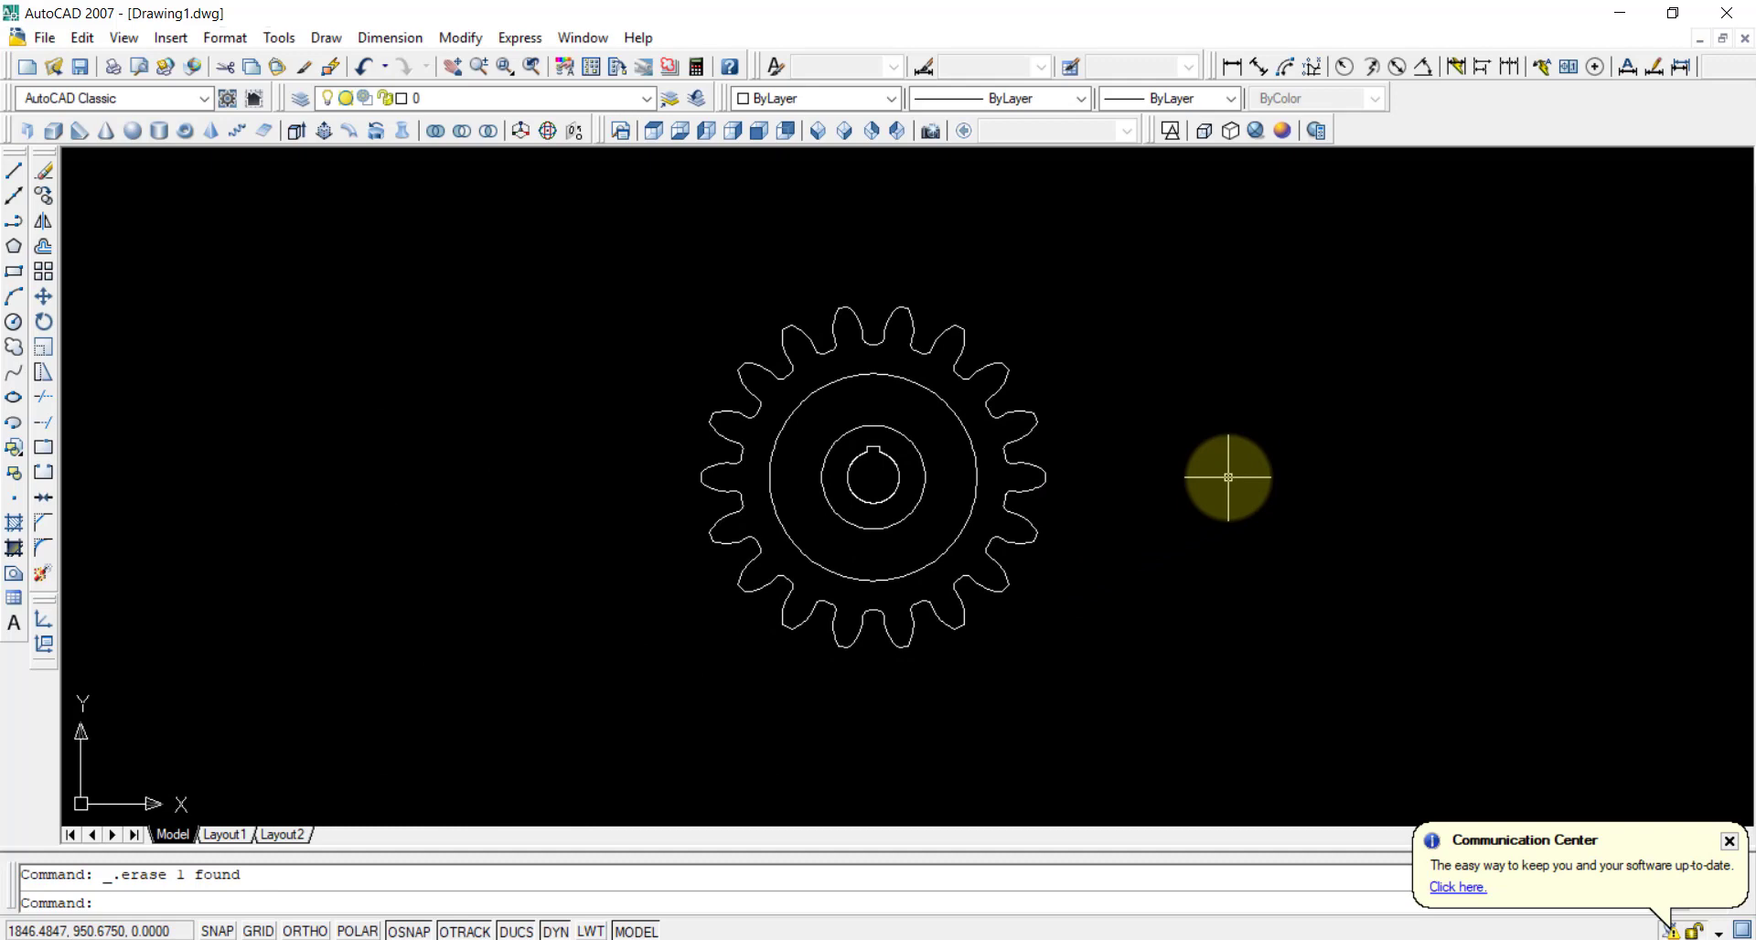
pyautogui.scroll(1, 1200, 444)
pyautogui.scroll(2, 1212, 449)
pyautogui.scroll(-4, 1215, 445)
pyautogui.scroll(2, 1216, 444)
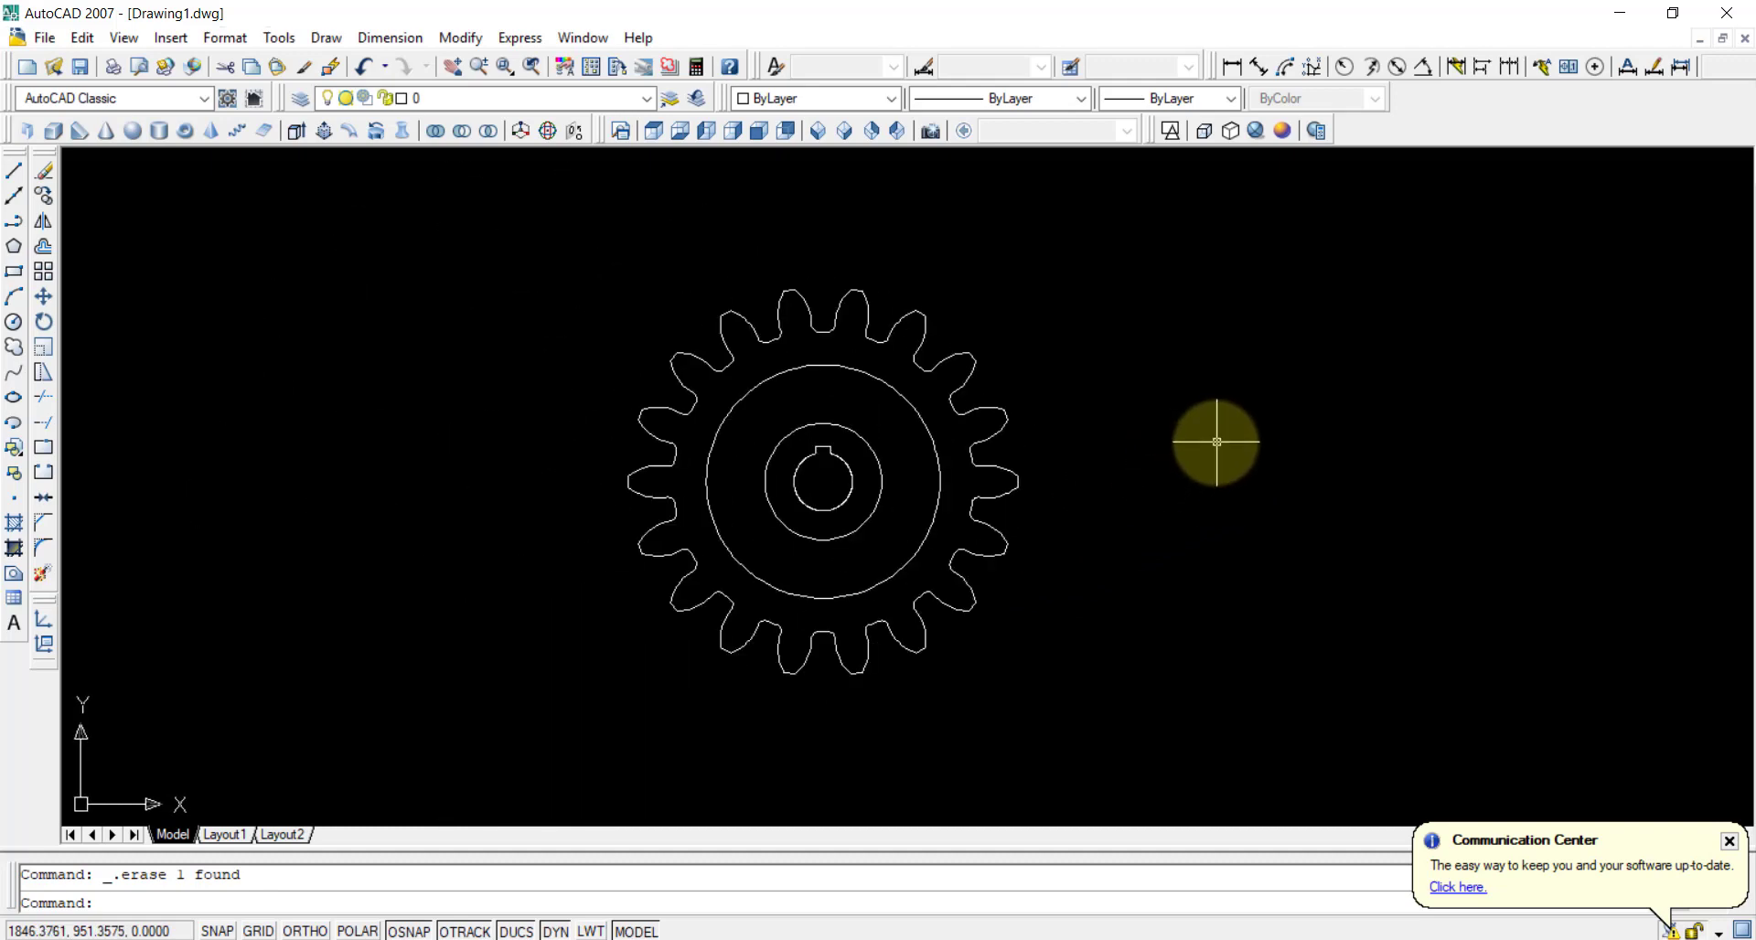
pyautogui.scroll(1, 1217, 442)
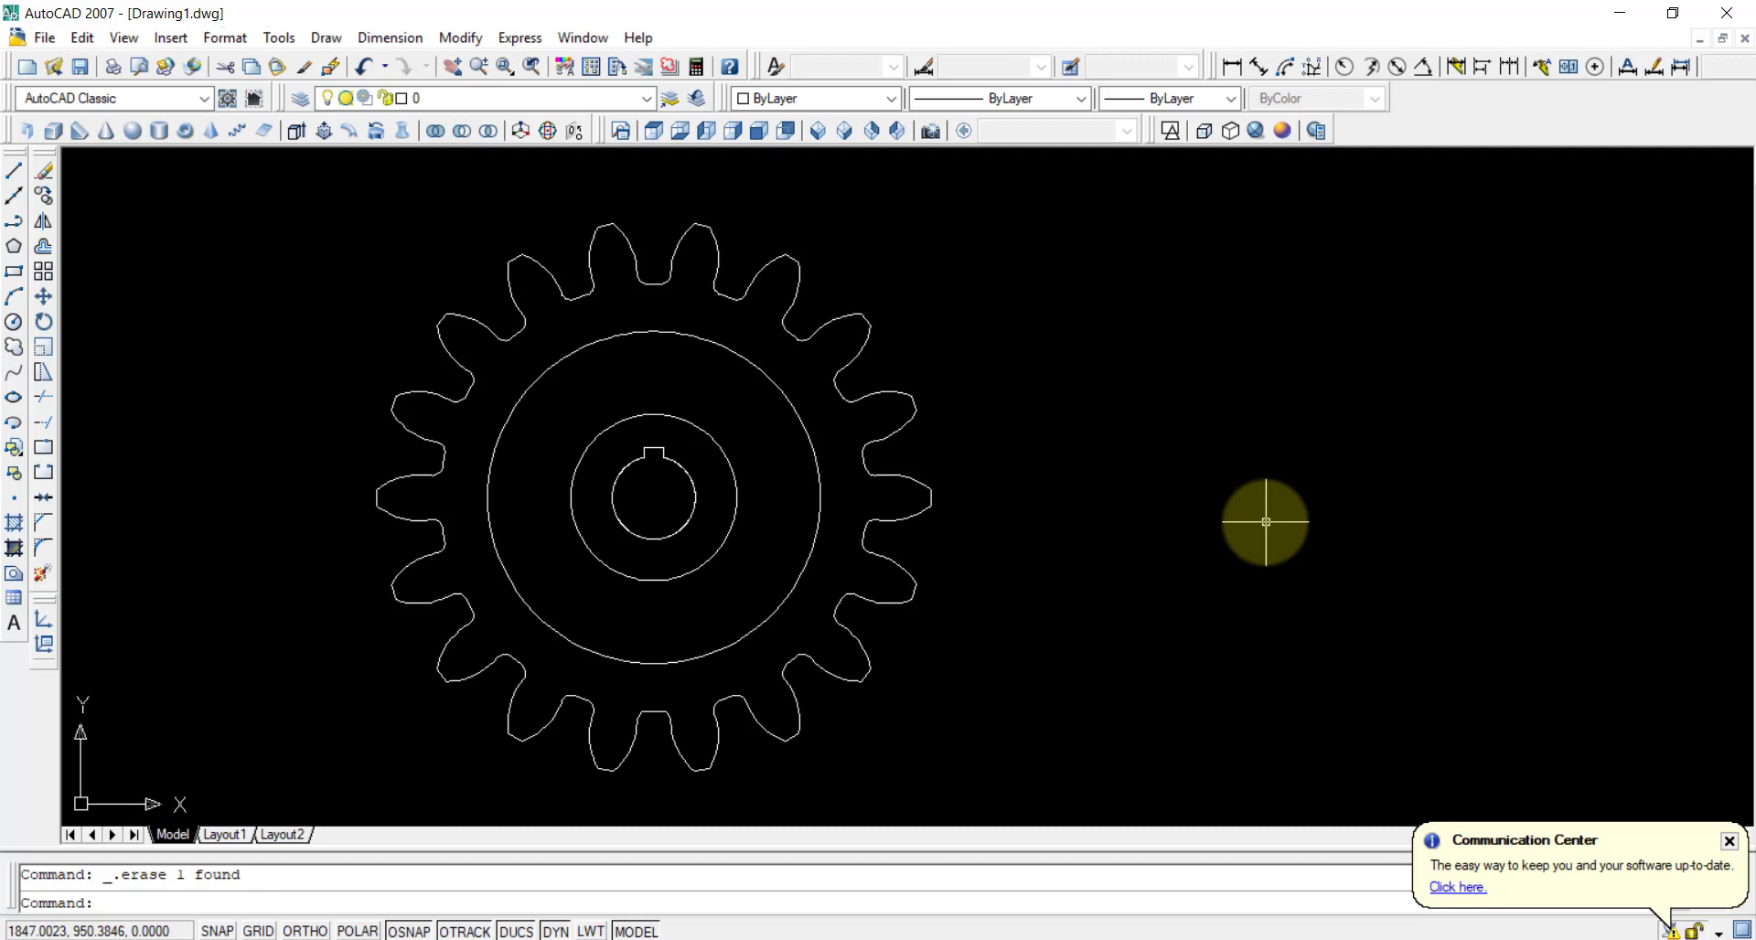